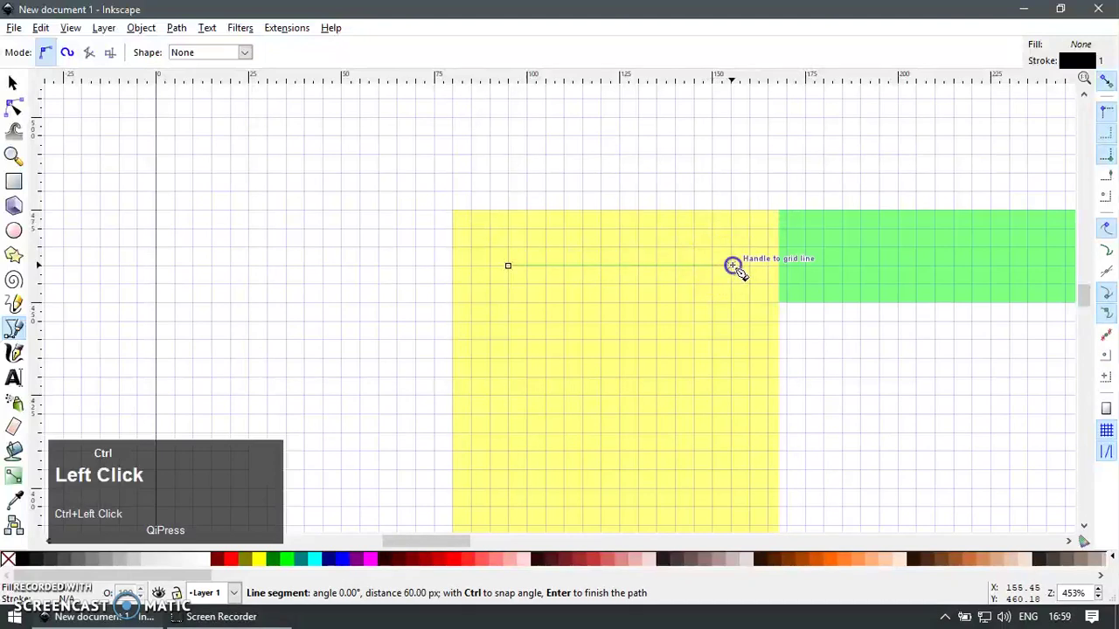
# Style the horizontal line with a red 4 px stroke, rounded joins and caps, and 50% opacity
pyautogui.press('F1')
pyautogui.keyDown('shift'); pyautogui.click(232, 560); pyautogui.keyUp('shift')
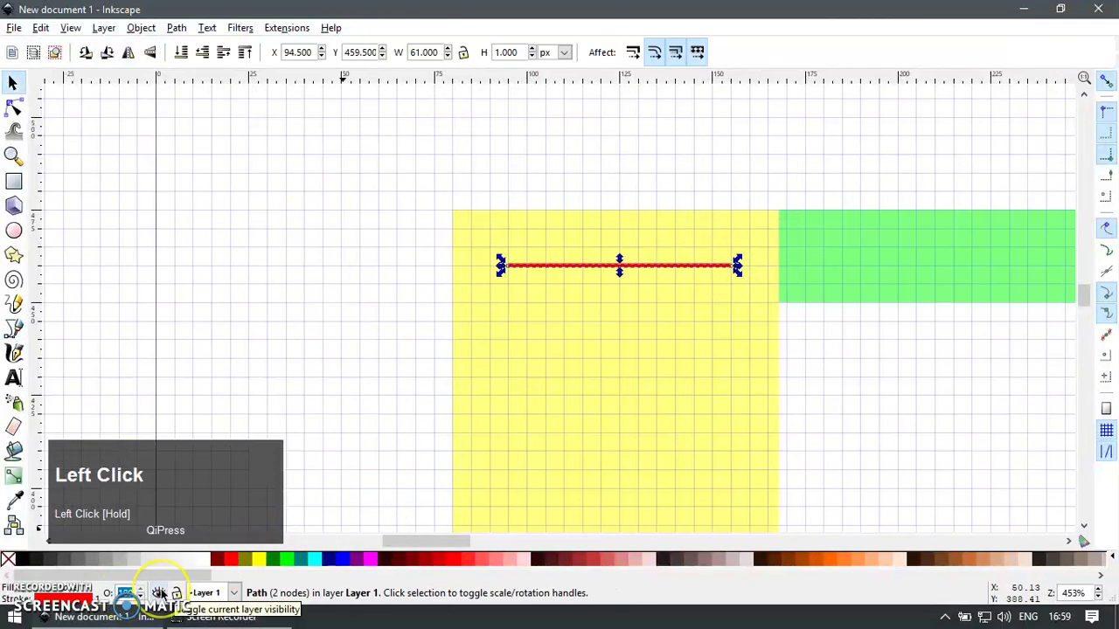
pyautogui.write('50')
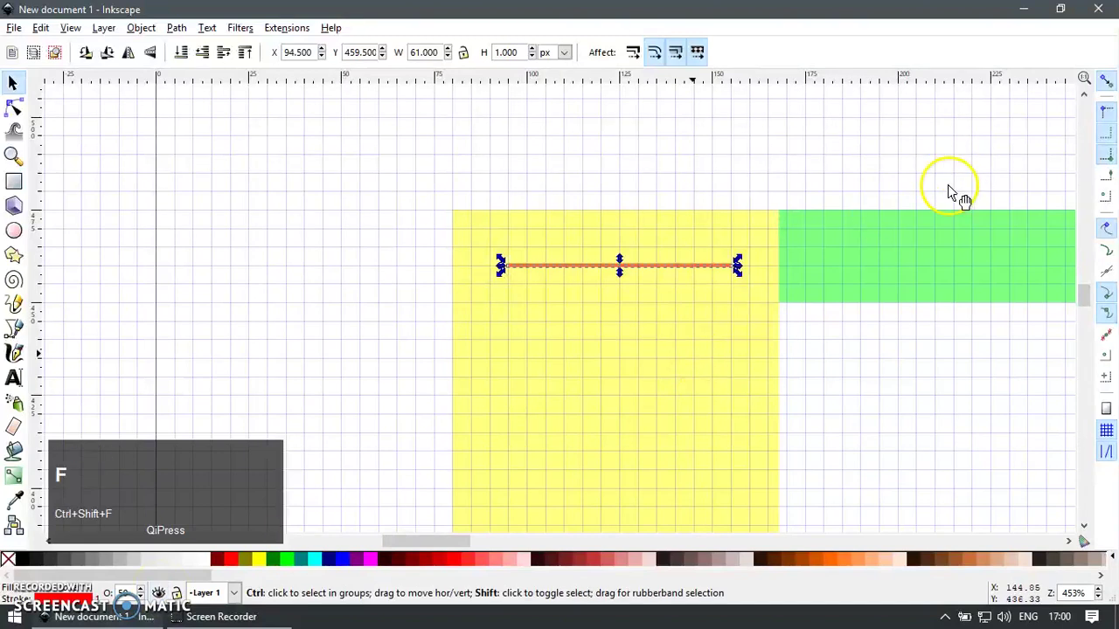
pyautogui.click(993, 104)
pyautogui.write('4')
pyautogui.press('Return')
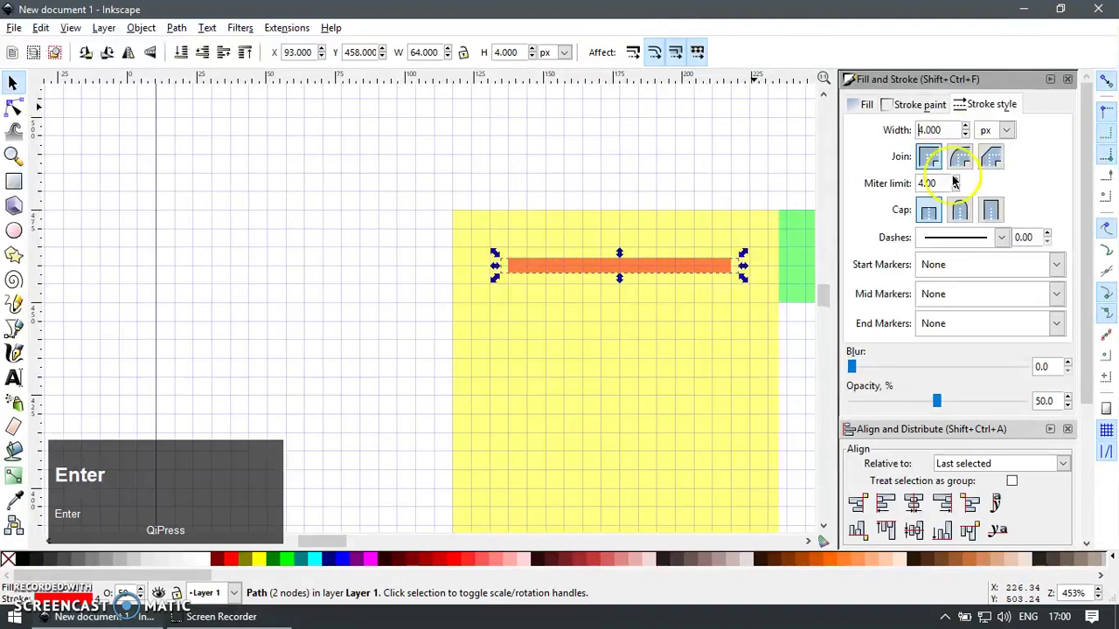
pyautogui.press('F12')
pyautogui.press('Escape')
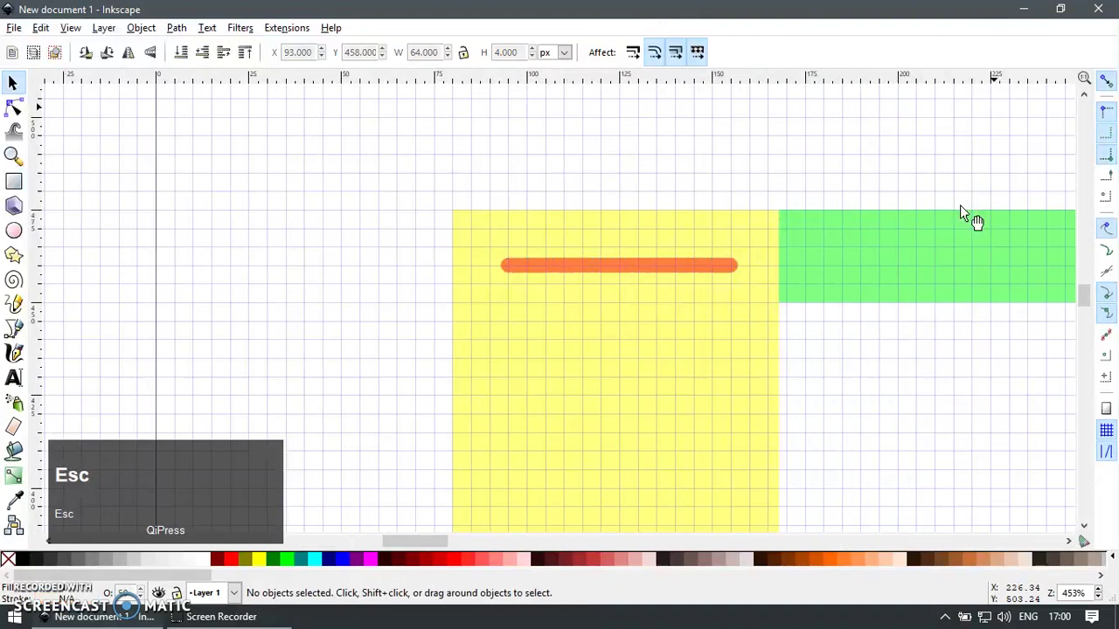
# Hide the grid around the withdraw money square
pyautogui.scroll(-5, 703, 245)
pyautogui.press('F3')
pyautogui.moveTo(653, 194); pyautogui.dragTo(753, 300)
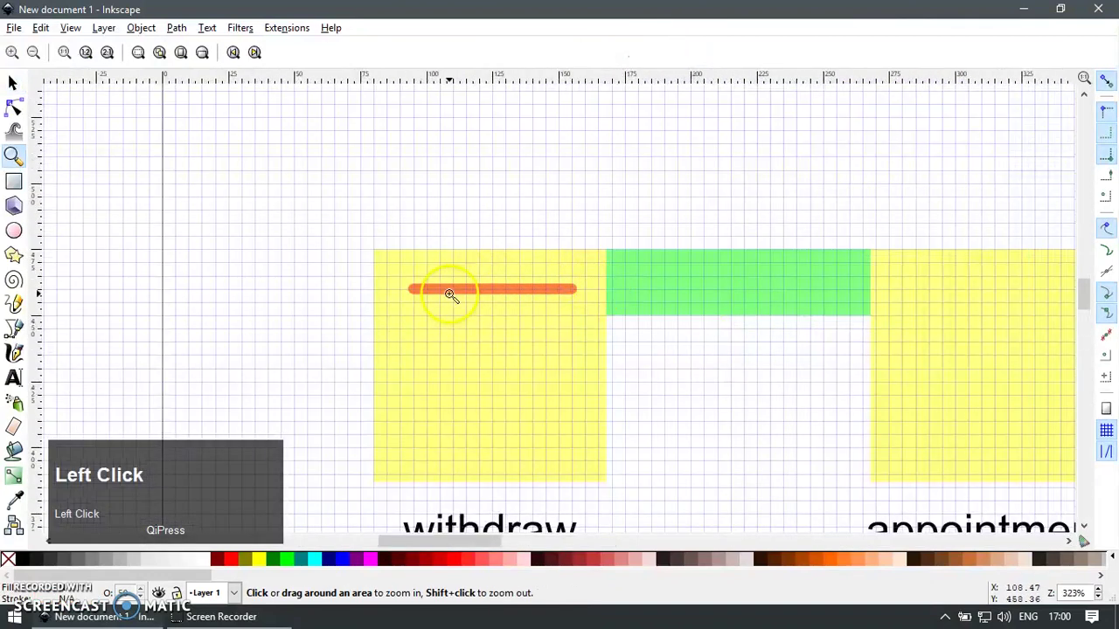
pyautogui.scroll(1, 449, 336)
pyautogui.hotkey('shift', '3')
pyautogui.scroll(-2, 477, 293)
# Draw a tall rounded rectangle about 52 px wide, crossing the horizontal line in the withdraw money square
pyautogui.press('F1')
pyautogui.press('r')
pyautogui.moveTo(446, 233)
pyautogui.mouseDown()
pyautogui.moveTo(512, 366)
pyautogui.moveTo(538, 387)
pyautogui.mouseUp()
pyautogui.press('F1')
pyautogui.scroll(1, 534, 303)
pyautogui.press('F2')
pyautogui.scroll(1, 543, 217)
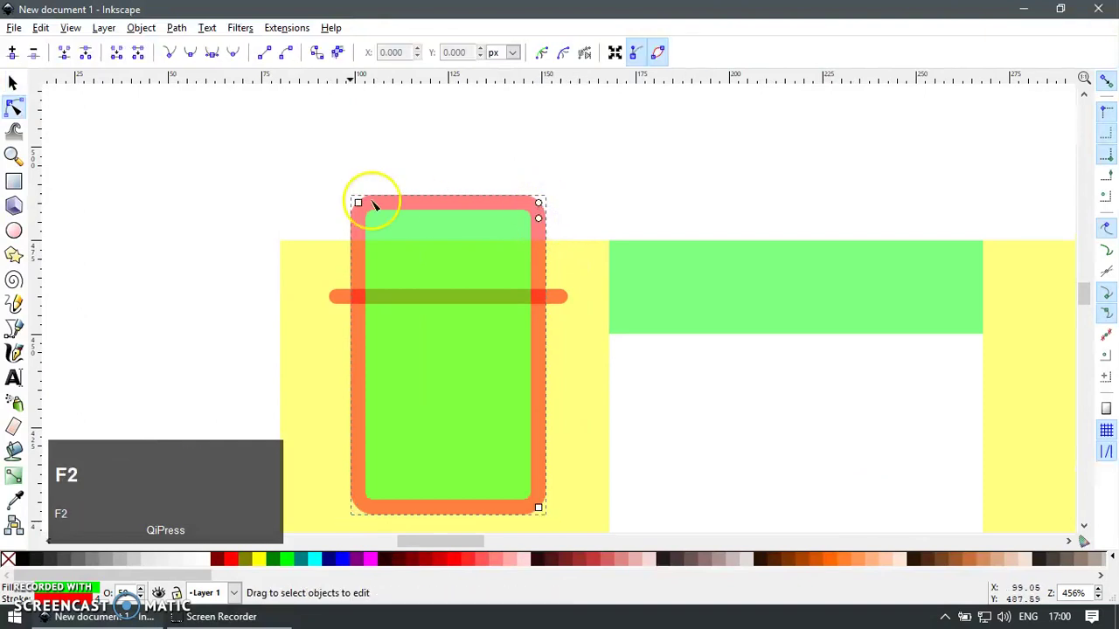
# Draw a wide rectangle about 120 by 29 px over the tall one's upper part and lower it onto the horizontal line
pyautogui.press('r')
pyautogui.moveTo(229, 141); pyautogui.dragTo(684, 254)
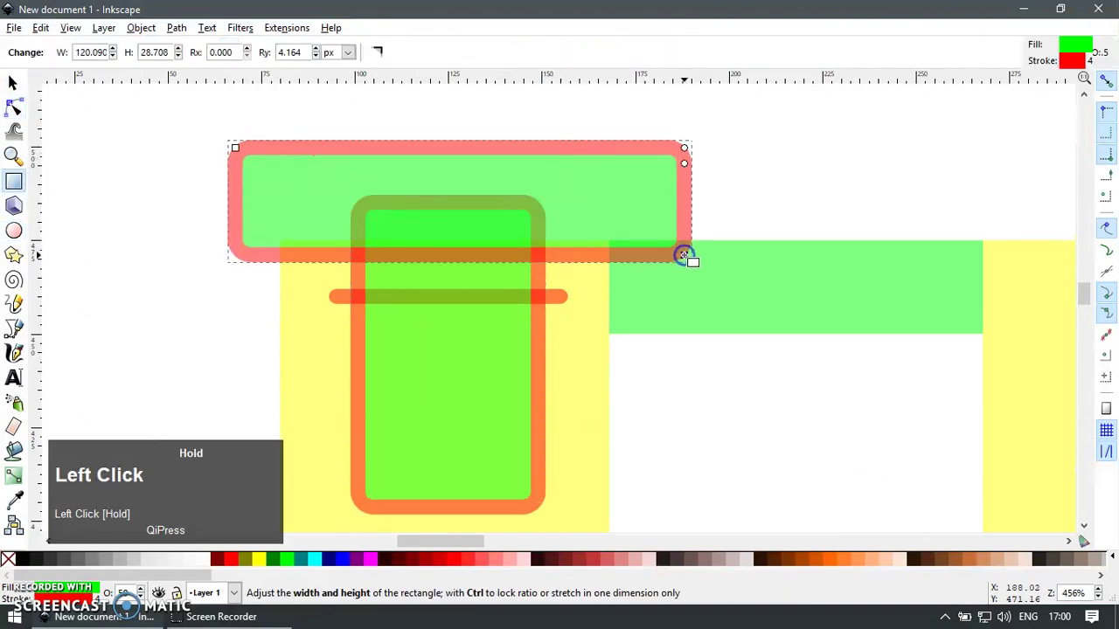
pyautogui.press('F1')
pyautogui.moveTo(593, 260); pyautogui.dragTo(597, 299)
# Subtract the wide rectangle from the tall one so only the part below the horizontal line remains
pyautogui.keyDown('shift'); pyautogui.click(542, 339); pyautogui.keyUp('shift')
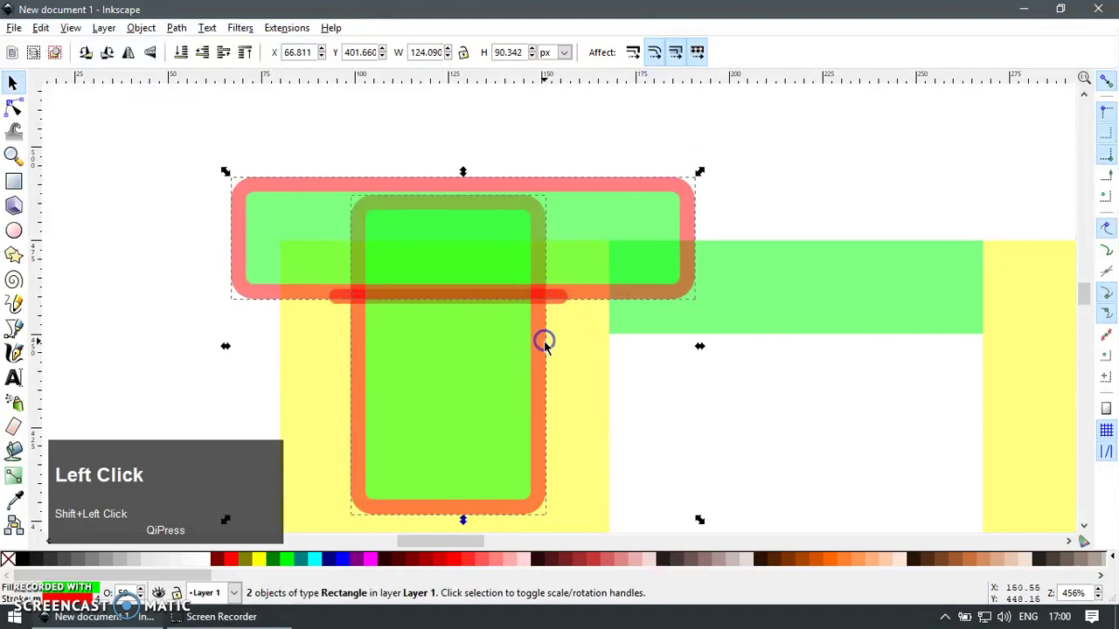
pyautogui.hotkey('alt', '-')
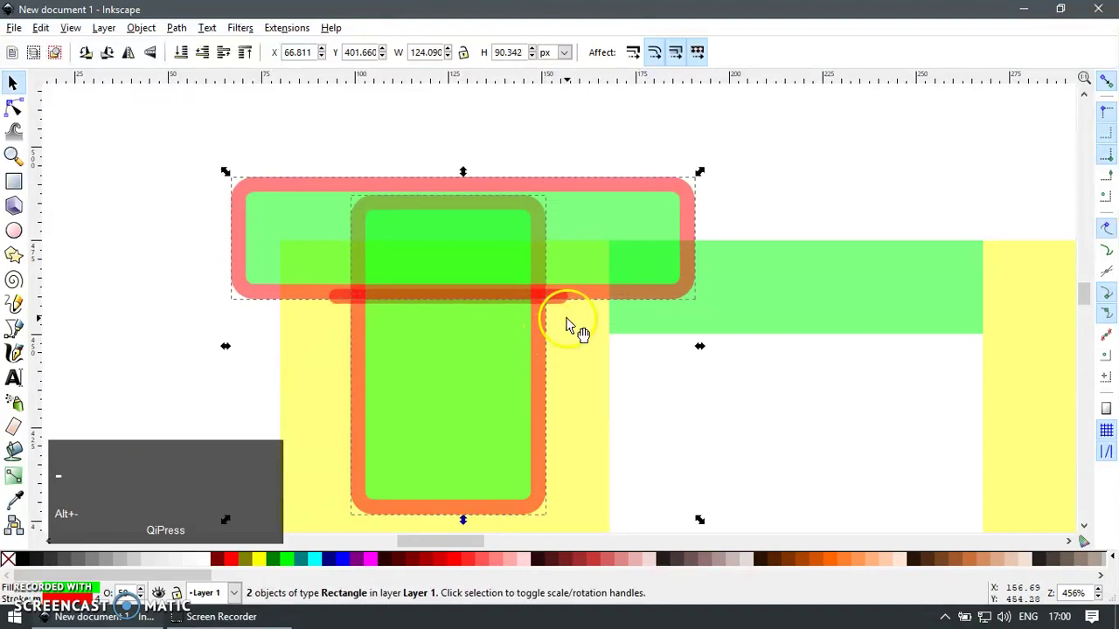
pyautogui.press('Escape')
pyautogui.click(588, 294)
pyautogui.keyDown('shift'); pyautogui.click(543, 338); pyautogui.keyUp('shift')
pyautogui.press('Escape')
pyautogui.click(592, 299)
pyautogui.keyDown('shift'); pyautogui.click(535, 336); pyautogui.keyUp('shift')
pyautogui.hotkey('ctrl', '-')
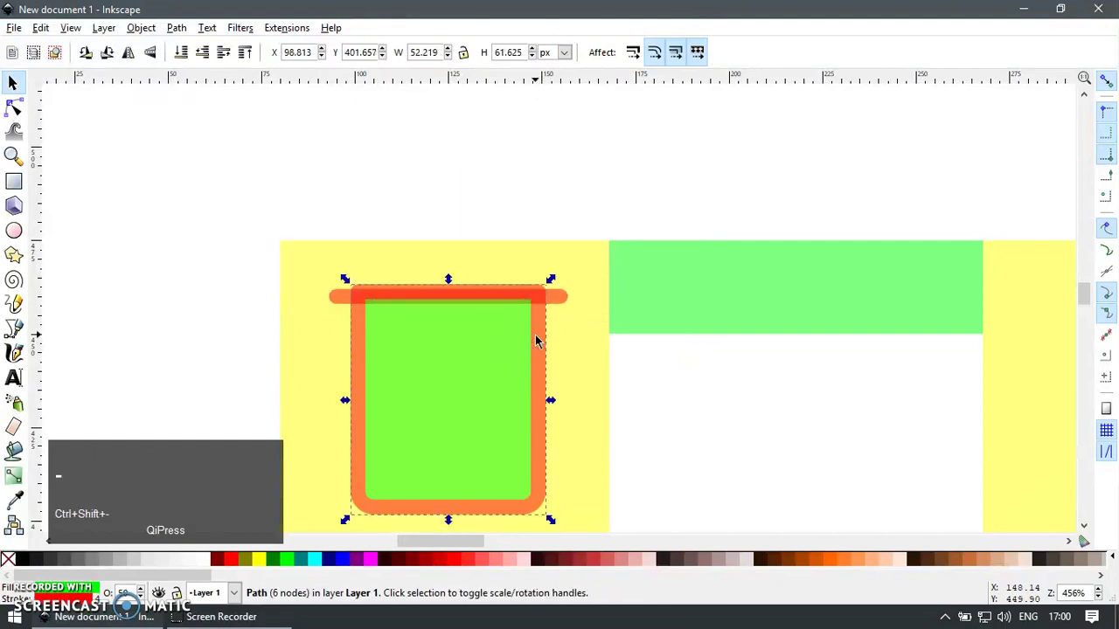
# Delete the cut shape's top segment to leave an open U outline and remove its fill
pyautogui.press('F2')
pyautogui.moveTo(588, 263); pyautogui.dragTo(303, 338)
pyautogui.hotkey('alt', 'Delete')
pyautogui.press('F1')
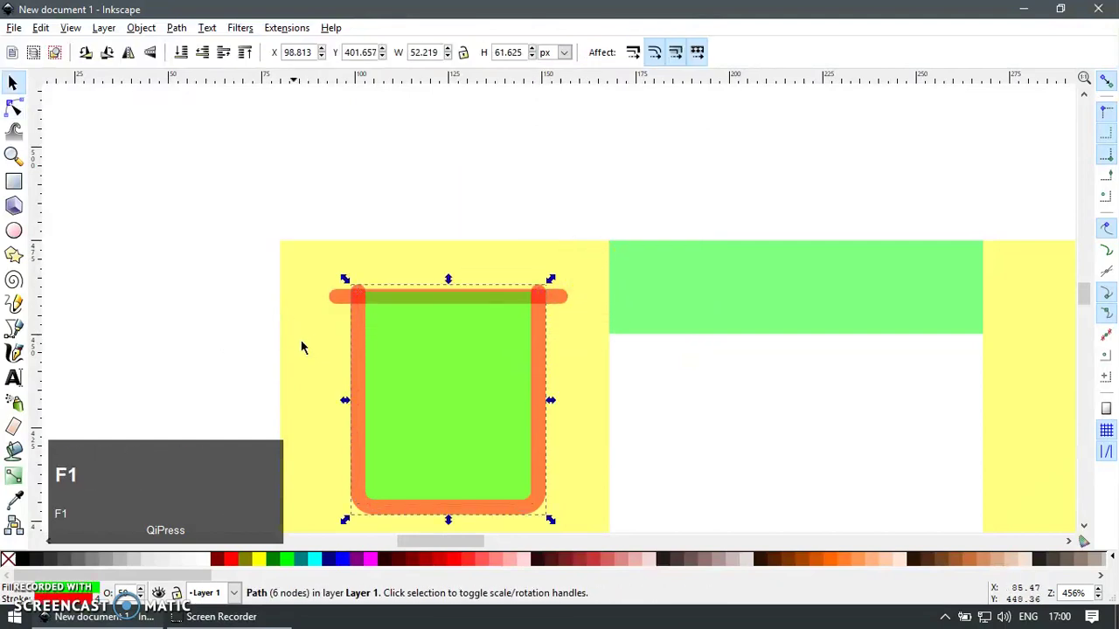
pyautogui.click(5, 558)
# Draw a circle about 21 px across over the U outline's lower-left corner
pyautogui.scroll(2, 455, 393)
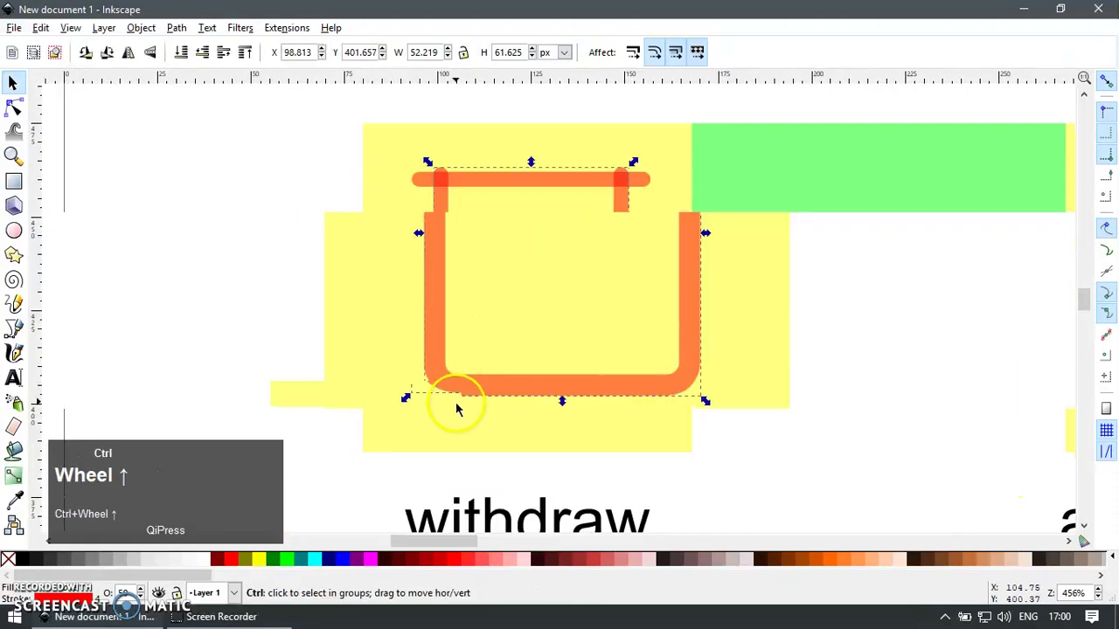
pyautogui.press('e')
pyautogui.moveTo(362, 288); pyautogui.dragTo(489, 413)
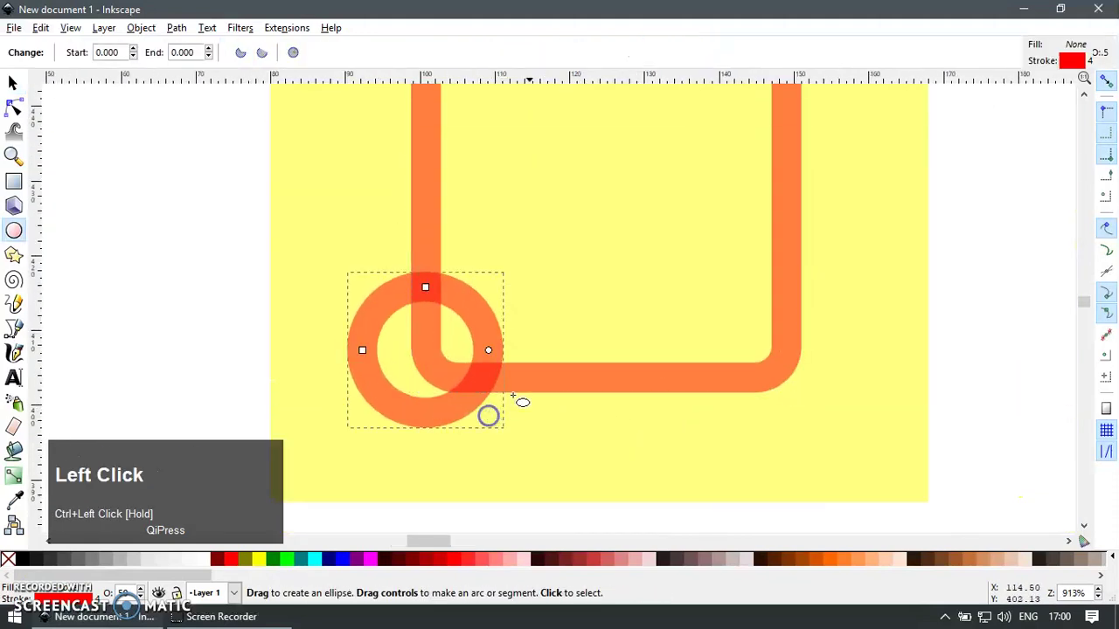
# Align the circle's bottom and left edges with those of the U outline
pyautogui.press('F1')
pyautogui.keyDown('shift'); pyautogui.click(554, 382); pyautogui.keyUp('shift')
pyautogui.hotkey('ctrl', 'shift', 'a')
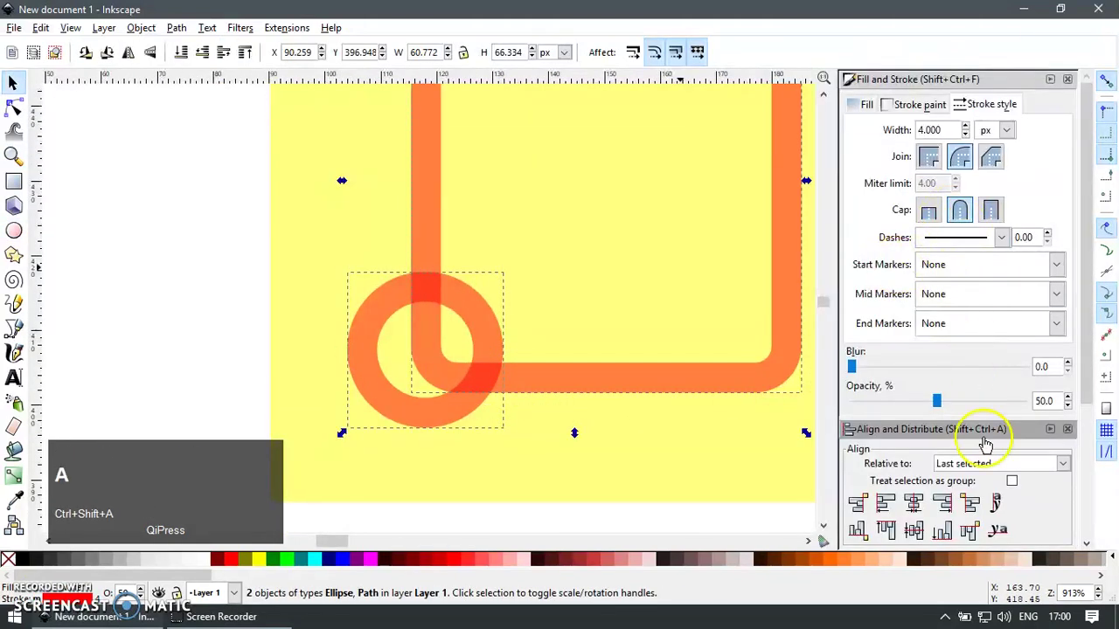
pyautogui.click(944, 531)
pyautogui.click(886, 504)
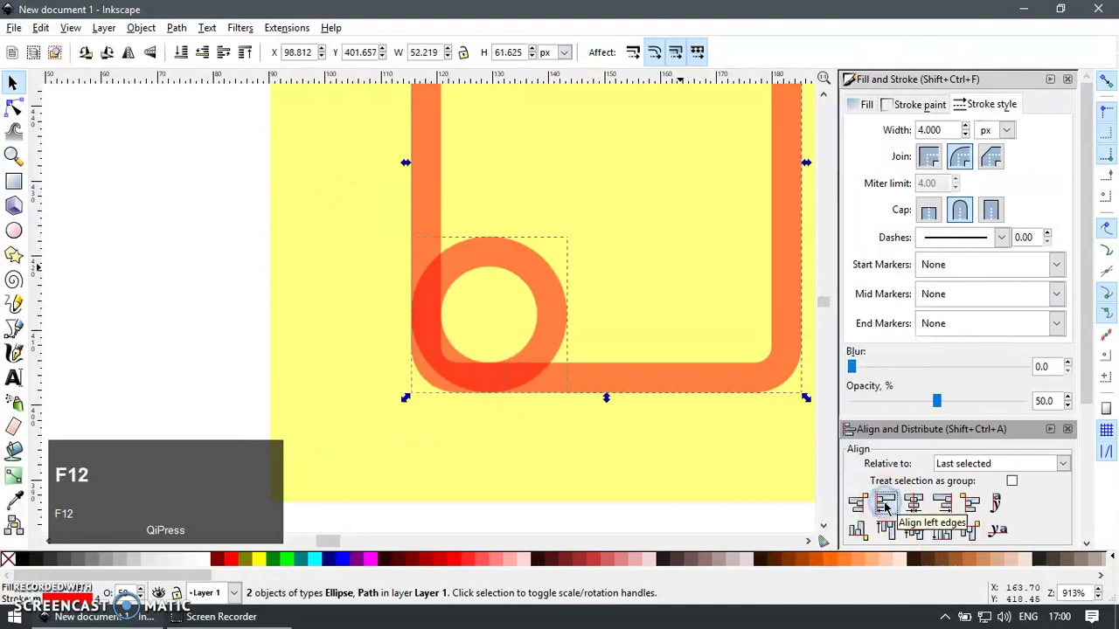
pyautogui.press('F12')
pyautogui.press('Escape')
# Nudge the circle 8 px down and 8 px left from the U outline's corner
pyautogui.click(553, 311)
pyautogui.press('Down')
pyautogui.press('Left')
pyautogui.press('Down')
pyautogui.press('Left')
pyautogui.press('Down')
pyautogui.press('Left')
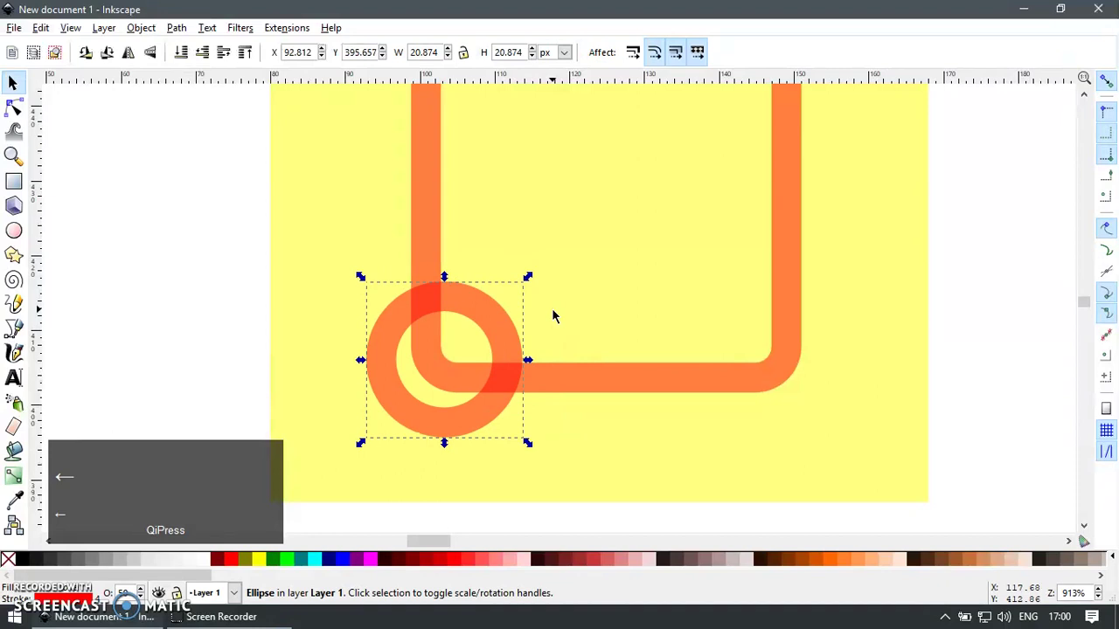
pyautogui.press('Down')
pyautogui.press('Left')
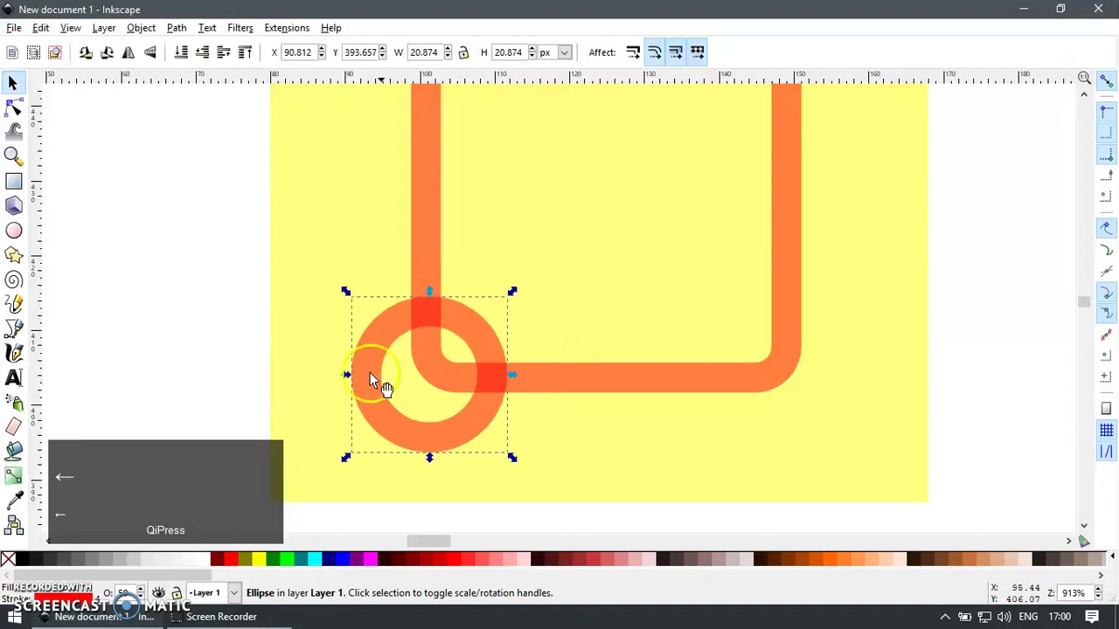
# Enlarge the circle outward to about 25 px across and fine-tune its position diagonally over the corner
pyautogui.moveTo(346, 457); pyautogui.dragTo(330, 472)
pyautogui.press('F2')
pyautogui.press('F1')
pyautogui.press('Down')
pyautogui.press('Left')
pyautogui.hotkey('alt', 'Up')
pyautogui.hotkey('alt', 'Right')
pyautogui.hotkey('alt', 'Up')
pyautogui.hotkey('alt', 'Right')
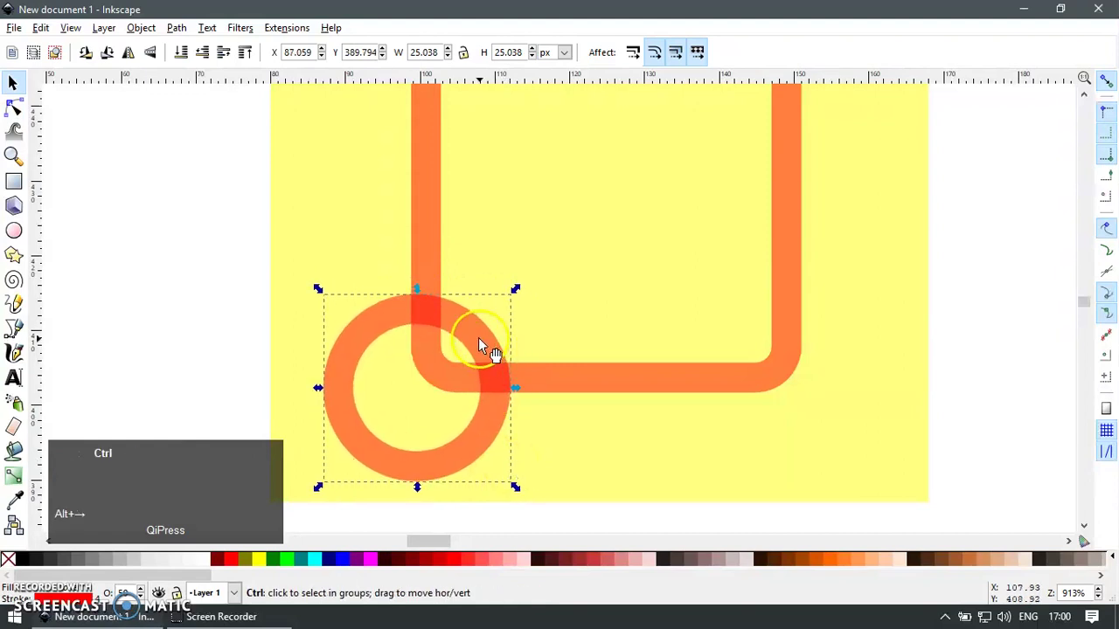
# Scale the circle up proportionally around its centre to about 29 px across
pyautogui.keyDown('ctrl'); pyautogui.scroll(1, 479, 341); pyautogui.keyUp('ctrl')
pyautogui.moveTo(528, 271); pyautogui.dragTo(545, 254)
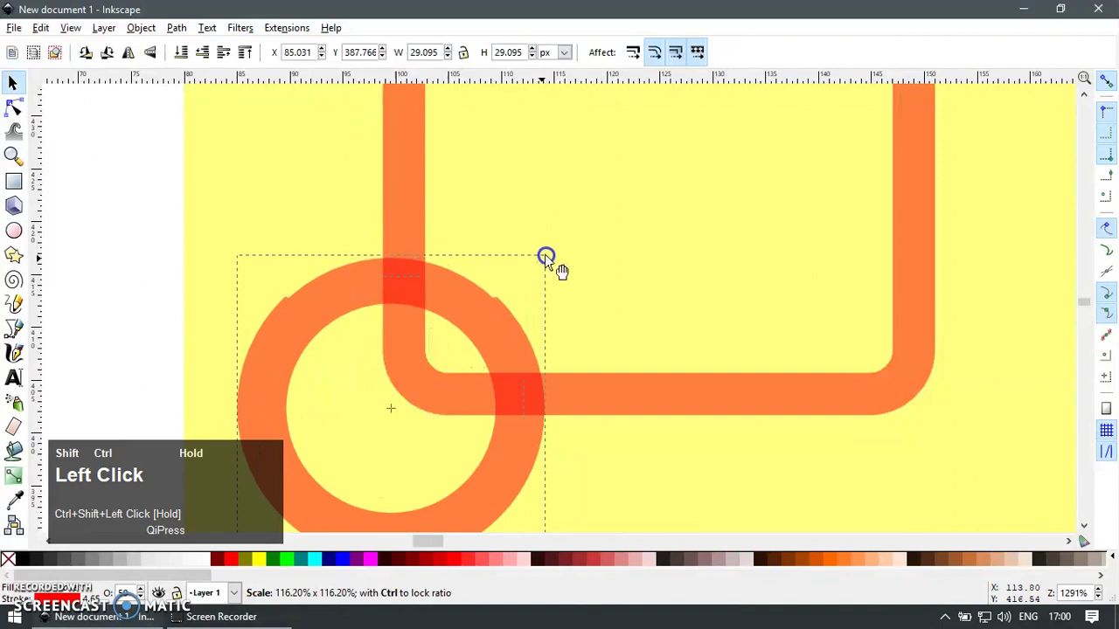
pyautogui.keyDown('ctrl'); pyautogui.scroll(-3, 570, 353); pyautogui.keyUp('ctrl')
# Duplicate the circle and the U outline and intersect the copies into a corner piece
pyautogui.hotkey('ctrl', 'd')
pyautogui.keyDown('shift'); pyautogui.click(630, 364); pyautogui.keyUp('shift')
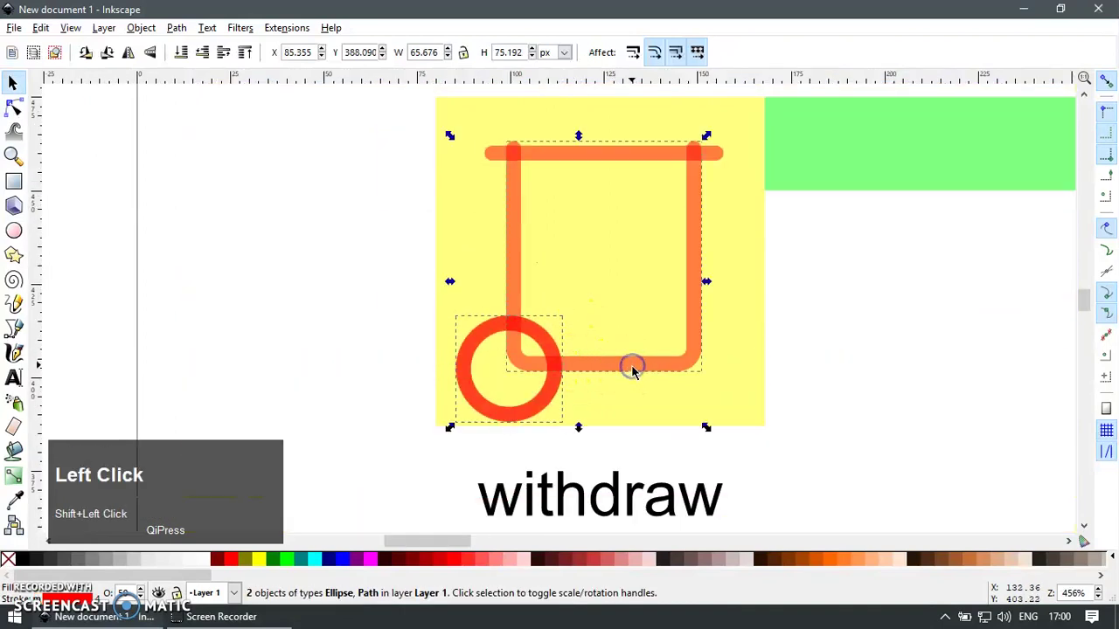
pyautogui.press('ctrl')
pyautogui.hotkey('ctrl', 'd')
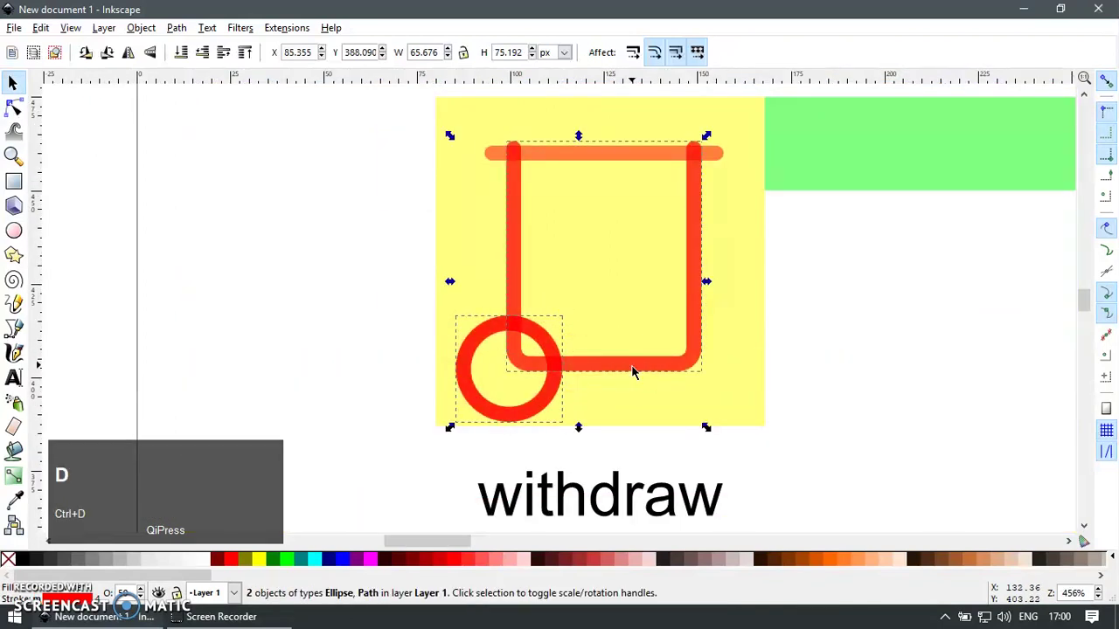
pyautogui.hotkey('ctrl', 'shift', '8')
pyautogui.press('Escape')
# Delete the leftover circles around the corner piece and undo the trial move of that piece
pyautogui.click(544, 399)
pyautogui.press('Delete')
pyautogui.click(545, 400)
pyautogui.press('Delete')
pyautogui.moveTo(526, 361); pyautogui.dragTo(589, 404)
pyautogui.hotkey('ctrl', 'z')
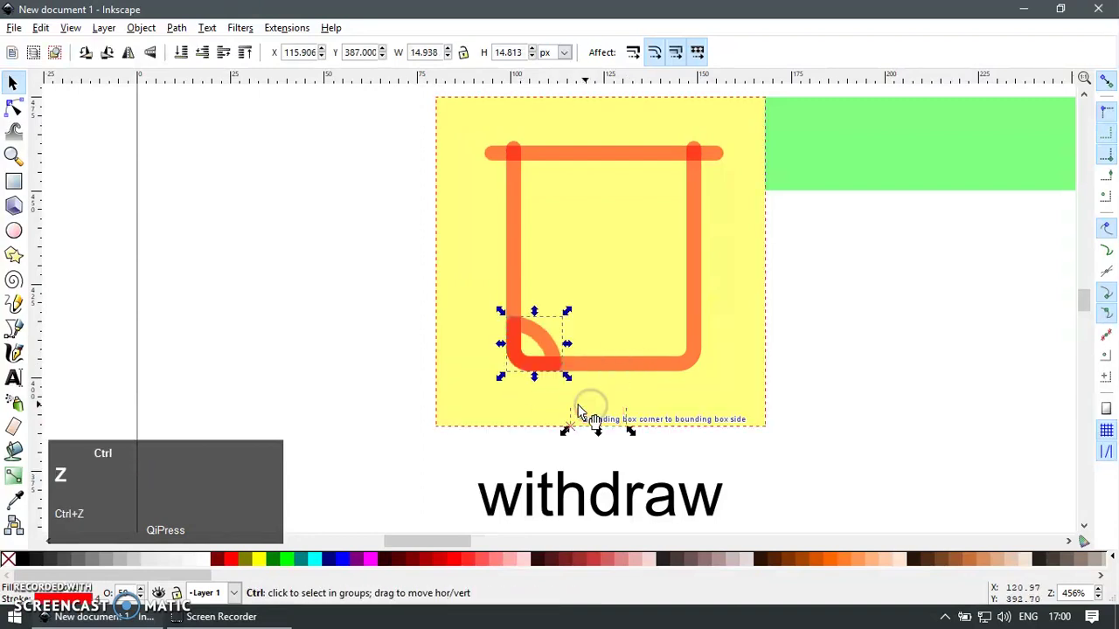
# Remove the corner piece's outer segments so only the curved arc is left
pyautogui.press('F2')
pyautogui.moveTo(494, 390); pyautogui.dragTo(544, 343)
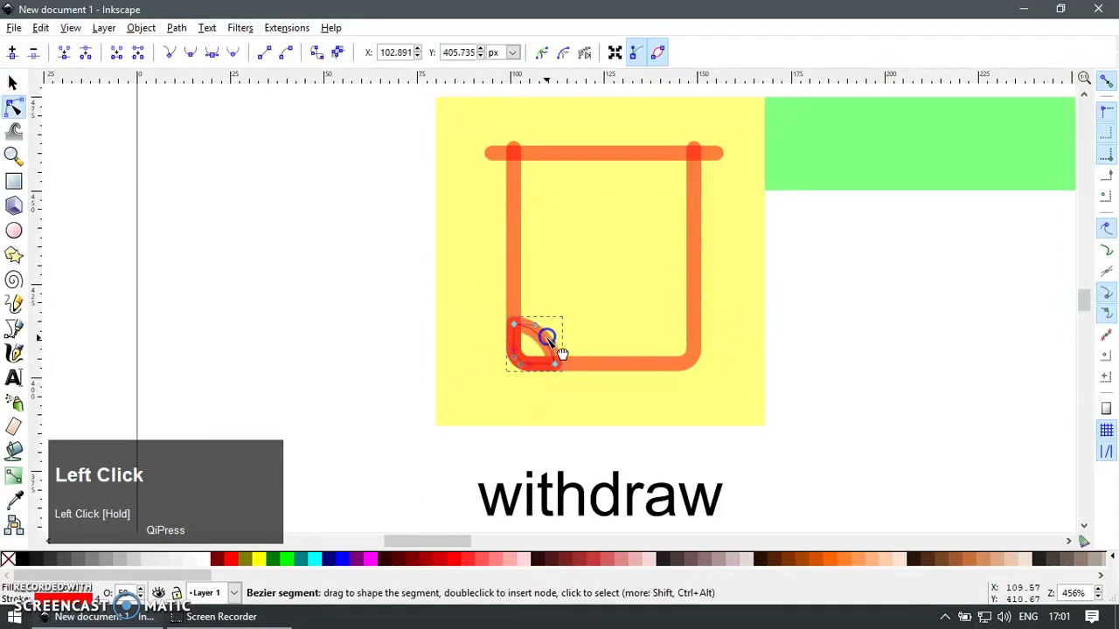
pyautogui.press('F1')
# Place a horizontally mirrored copy of the arc in the U outline's lower-right corner
pyautogui.keyDown('ctrl'); pyautogui.scroll(1, 570, 340); pyautogui.keyUp('ctrl')
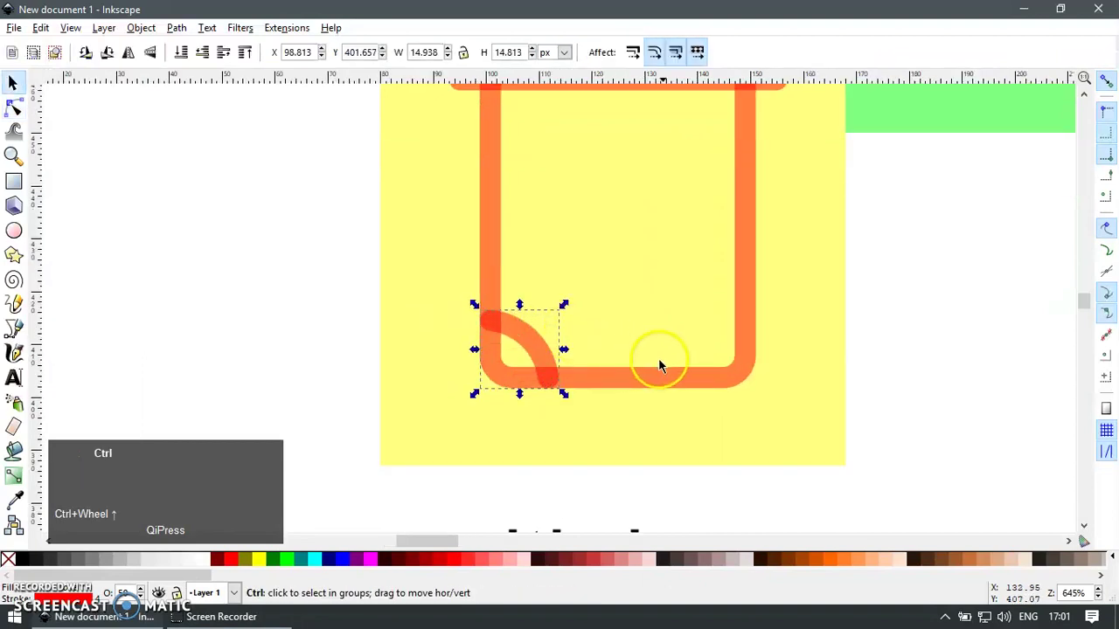
pyautogui.keyDown('shift'); pyautogui.click(682, 376); pyautogui.keyUp('shift')
pyautogui.press('h')
pyautogui.press('Escape')
pyautogui.keyDown('shift'); pyautogui.moveTo(660, 327); pyautogui.dragTo(635, 436); pyautogui.keyUp('shift')
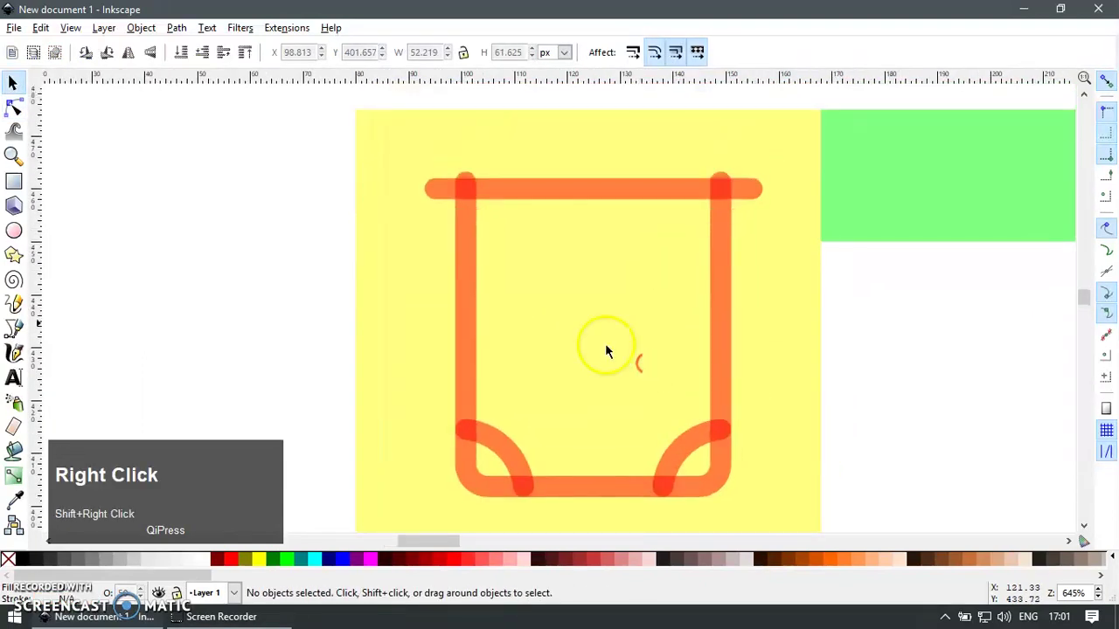
pyautogui.press('e')
pyautogui.moveTo(409, 226); pyautogui.dragTo(782, 368)
pyautogui.press('F1')
pyautogui.moveTo(597, 212)
pyautogui.mouseDown()
pyautogui.moveTo(604, 180)
pyautogui.moveTo(613, 200)
pyautogui.mouseUp()
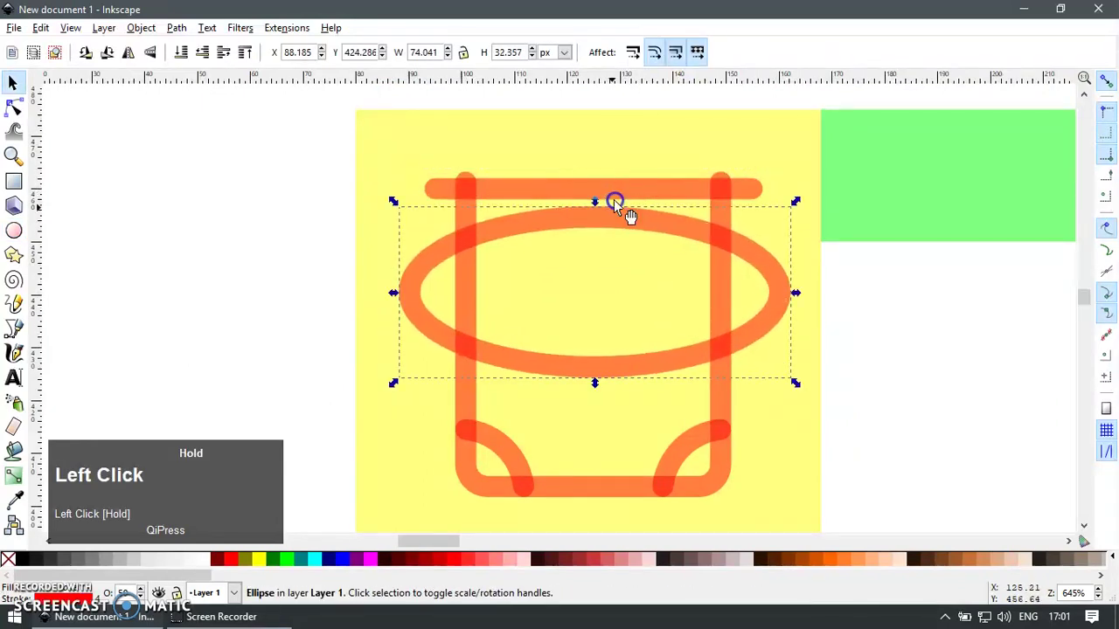
pyautogui.press('Delete')
# Draw a circle in the middle of the U outline and centre it horizontally on the outline
pyautogui.press('F5')
pyautogui.moveTo(535, 236); pyautogui.dragTo(686, 370)
pyautogui.press('F1')
pyautogui.keyDown('shift'); pyautogui.click(725, 283); pyautogui.keyUp('shift')
pyautogui.hotkey('ctrl', 'shift', 'a')
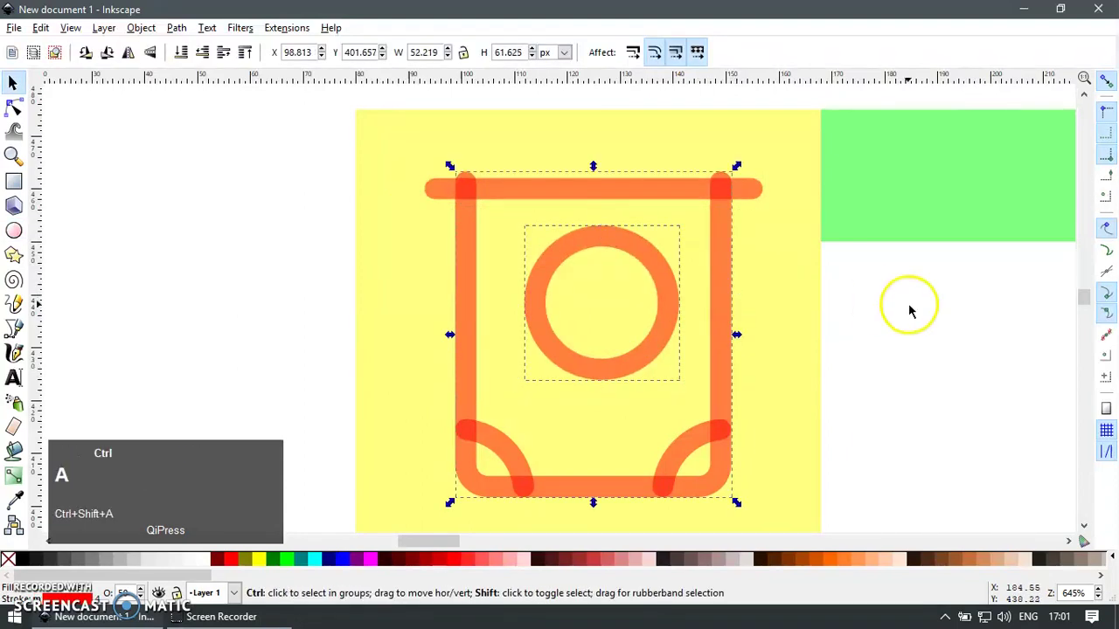
pyautogui.click(915, 507)
pyautogui.press('F12')
pyautogui.press('Escape')
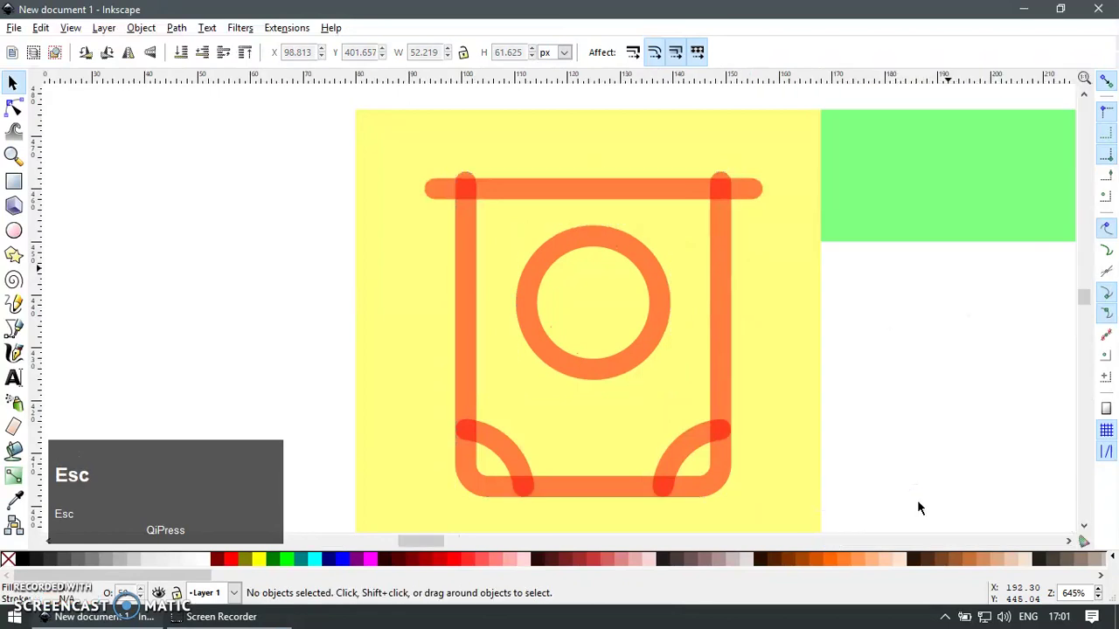
# Draw a rectangle about 73 by 53 px without corner rounding in the appointment square
pyautogui.scroll(-4, 606, 407)
pyautogui.keyDown('shift'); pyautogui.rightClick(706, 442); pyautogui.keyUp('shift')
pyautogui.moveTo(706, 442); pyautogui.dragTo(574, 335)
pyautogui.click(618, 398)
pyautogui.press('z')
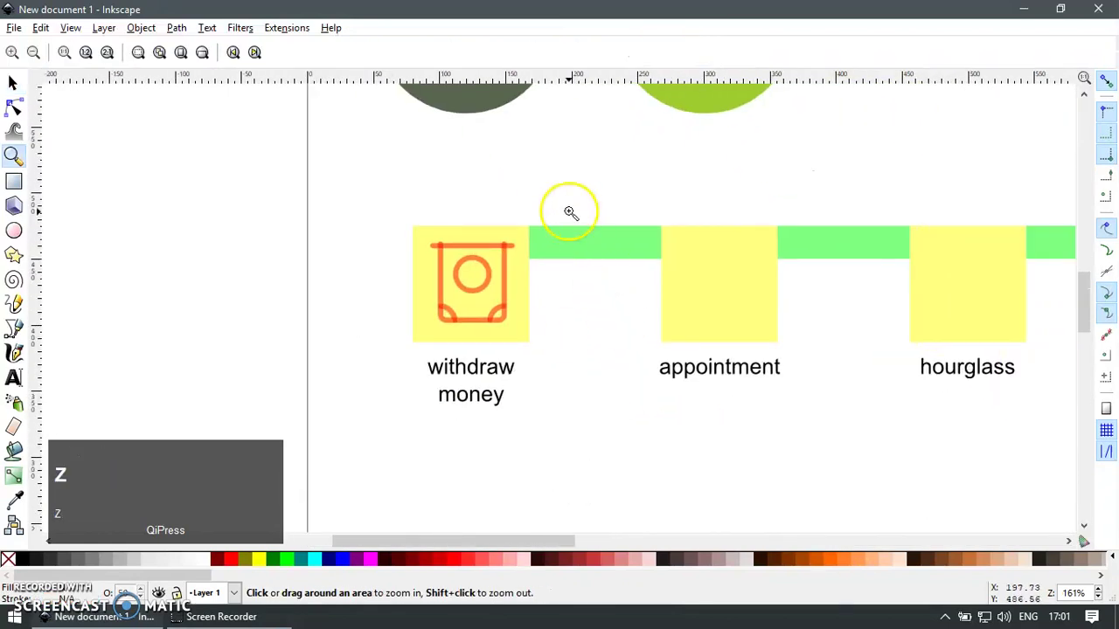
pyautogui.moveTo(569, 209); pyautogui.dragTo(824, 376)
pyautogui.press('F1')
pyautogui.keyDown('ctrl'); pyautogui.scroll(1, 633, 210); pyautogui.keyUp('ctrl')
pyautogui.press('e')
pyautogui.press('r')
pyautogui.moveTo(437, 211); pyautogui.dragTo(753, 444)
pyautogui.press('r')
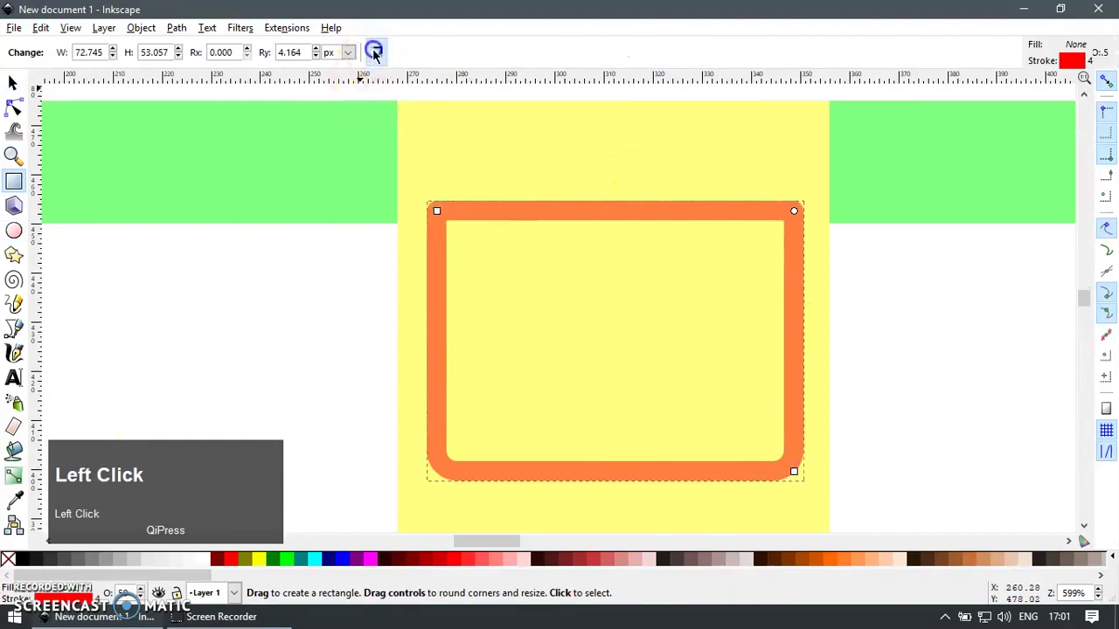
# Duplicate the appointment rectangle and move the copy straight down by about 13 px
pyautogui.press('F1')
pyautogui.hotkey('ctrl', 'd')
pyautogui.keyDown('ctrl'); pyautogui.moveTo(737, 215); pyautogui.dragTo(752, 280); pyautogui.keyUp('ctrl')
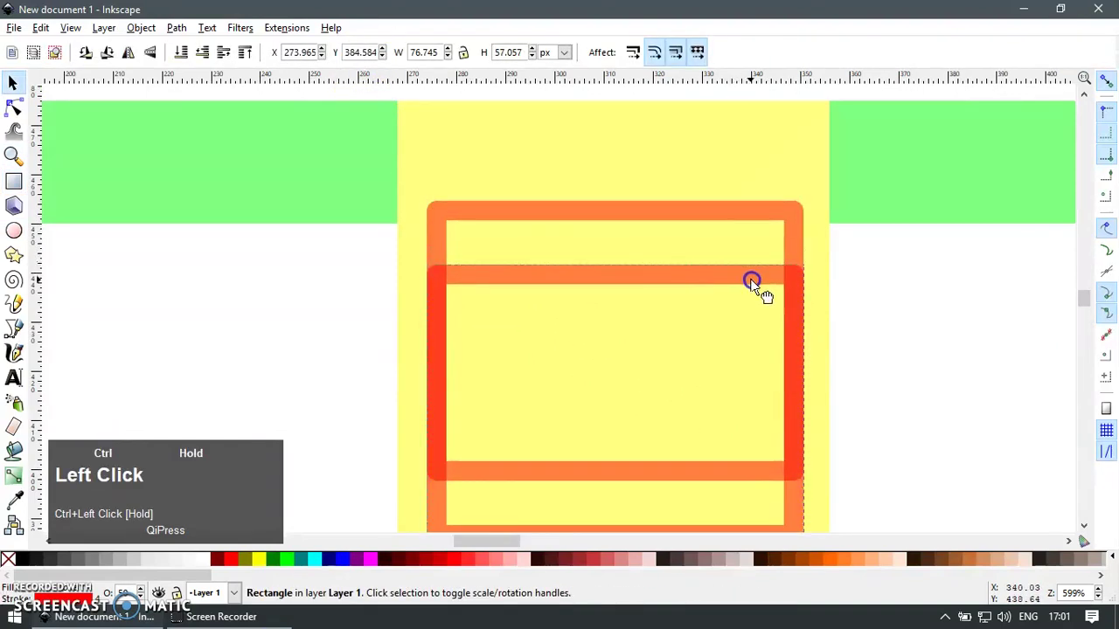
# Convert the rectangle copy to a path and delete its two lower nodes to leave a horizontal line
pyautogui.keyDown('ctrl'); pyautogui.scroll(-1, 780, 278); pyautogui.keyUp('ctrl')
pyautogui.press('F2')
pyautogui.hotkey('ctrl', 'shift', 'c')
pyautogui.moveTo(479, 391); pyautogui.dragTo(874, 504)
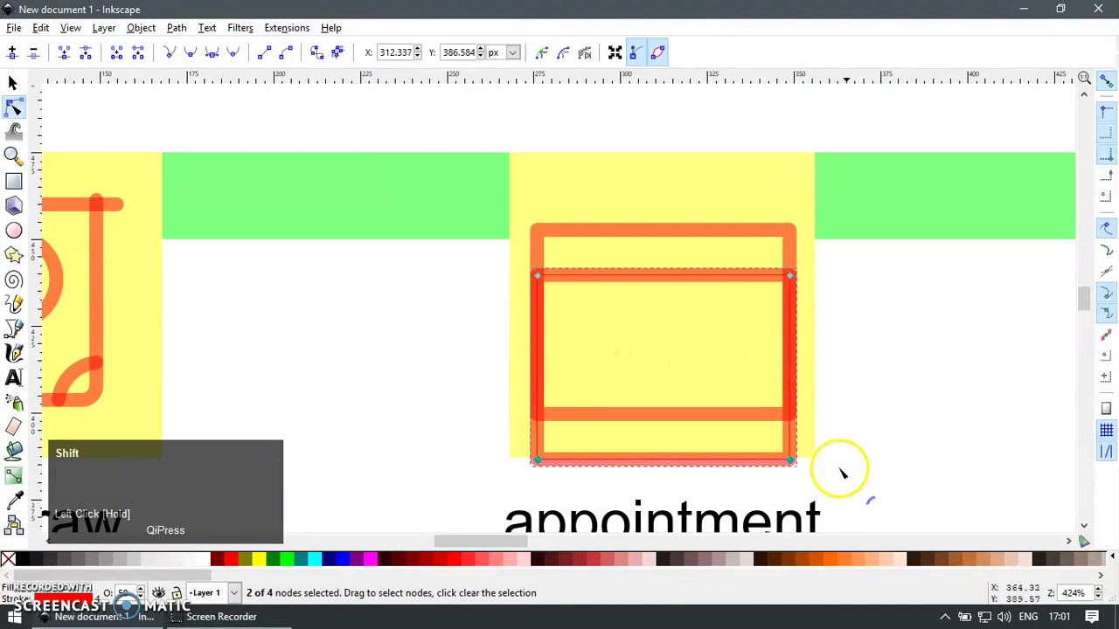
pyautogui.moveTo(483, 507); pyautogui.dragTo(480, 510)
pyautogui.hotkey('ctrl', 'Delete')
pyautogui.press('F1')
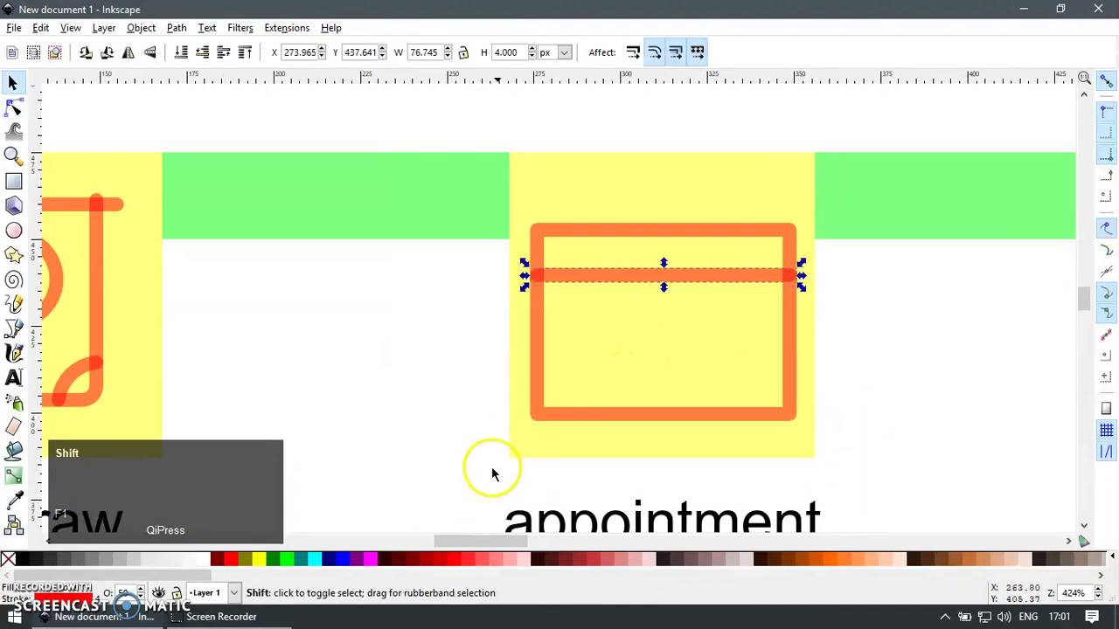
# Draw a short vertical line across the appointment rectangle's top edge, near its left end
pyautogui.keyDown('shift'); pyautogui.rightClick(551, 246); pyautogui.keyUp('shift')
pyautogui.press('F3')
pyautogui.moveTo(476, 201); pyautogui.dragTo(837, 382)
pyautogui.press('b')
pyautogui.click(376, 322)
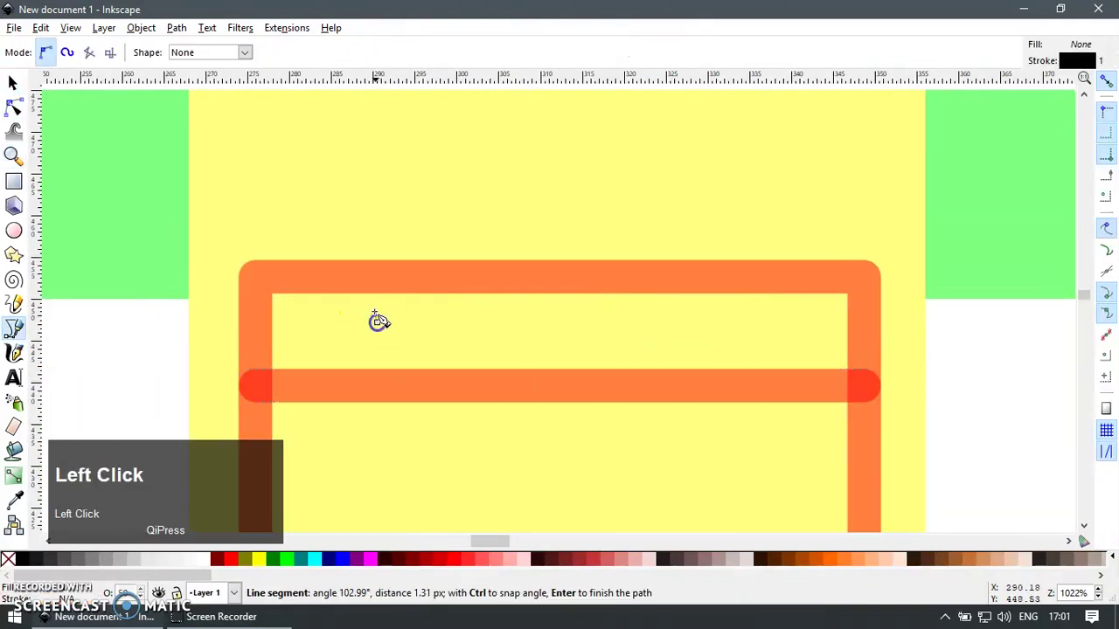
pyautogui.press('Return')
# Copy the appointment rectangle's style onto the short vertical line
pyautogui.press('F1')
pyautogui.click(441, 288)
pyautogui.hotkey('ctrl', 'c')
pyautogui.click(378, 228)
pyautogui.hotkey('ctrl', 'shift', 'v')
# Add a mirrored copy of the short vertical line near the opposite end of the appointment rectangle's top edge
pyautogui.keyDown('shift'); pyautogui.click(673, 273); pyautogui.keyUp('shift')
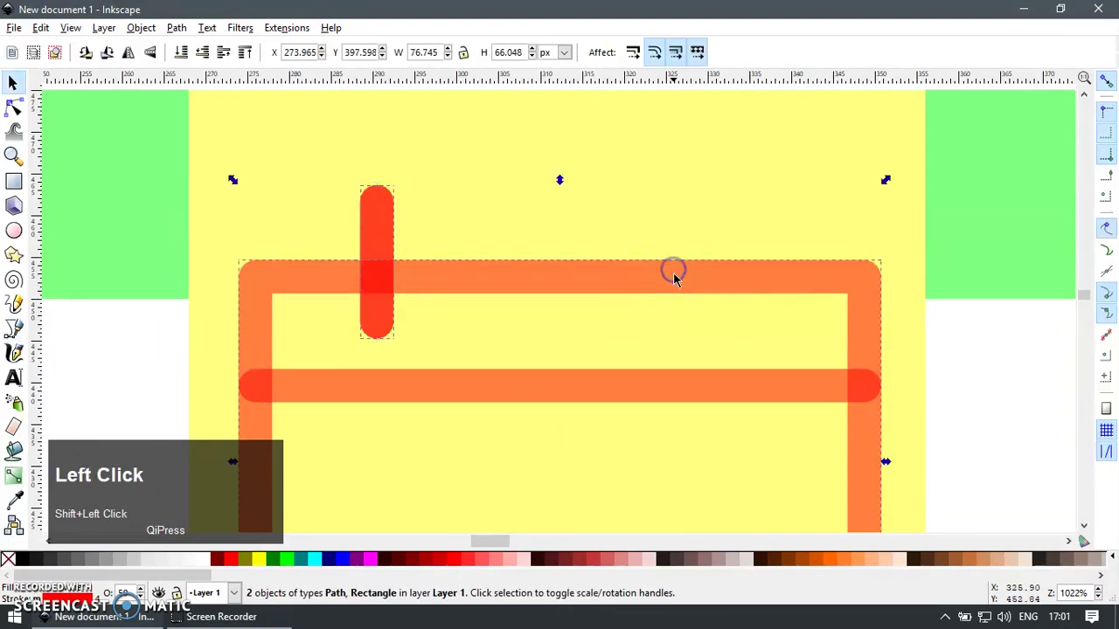
pyautogui.keyDown('ctrl'); pyautogui.scroll(-1, 641, 277); pyautogui.keyUp('ctrl')
pyautogui.keyDown('ctrl'); pyautogui.scroll(-2, 641, 276); pyautogui.keyUp('ctrl')
pyautogui.click(807, 387)
# Draw a circle about 11.6 px wide inside the appointment icon's lower area and place a duplicate straight below it
pyautogui.keyDown('shift'); pyautogui.rightClick(794, 400); pyautogui.keyUp('shift')
pyautogui.press('F3')
pyautogui.moveTo(492, 238)
pyautogui.mouseDown()
pyautogui.moveTo(658, 381)
pyautogui.moveTo(505, 286)
pyautogui.moveTo(516, 412)
pyautogui.mouseUp()
pyautogui.press('e')
pyautogui.press('F1')
pyautogui.hotkey('ctrl', 'd')
# Draw a horizontal line about 30 px long beside the upper circle and copy the circle's style onto it
pyautogui.press('b')
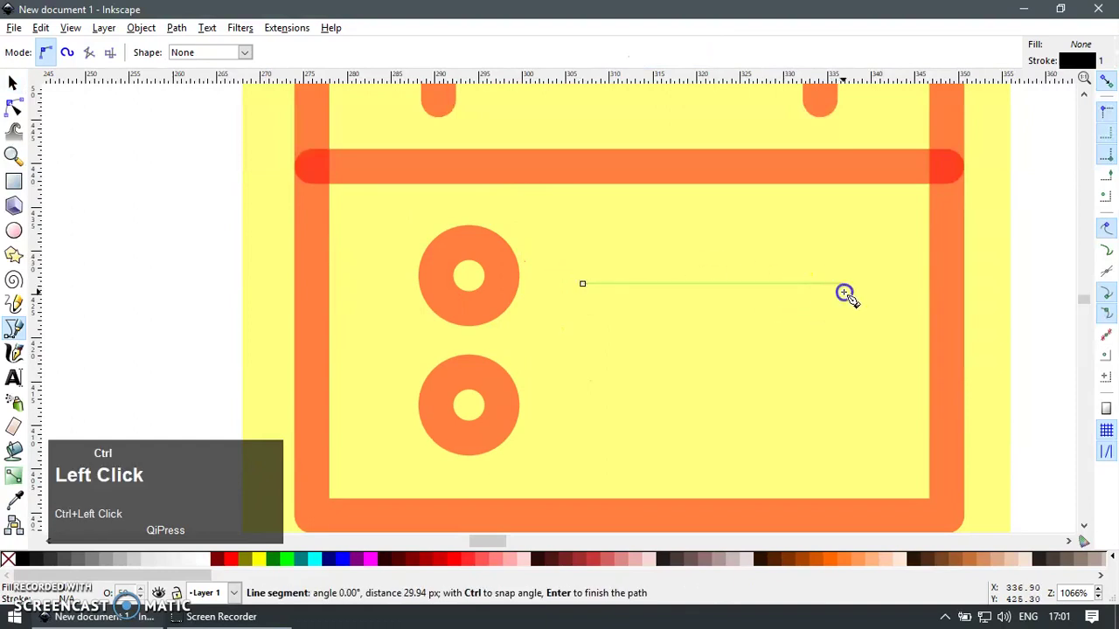
pyautogui.press('Return')
pyautogui.press('F1')
pyautogui.click(508, 276)
pyautogui.click(619, 289)
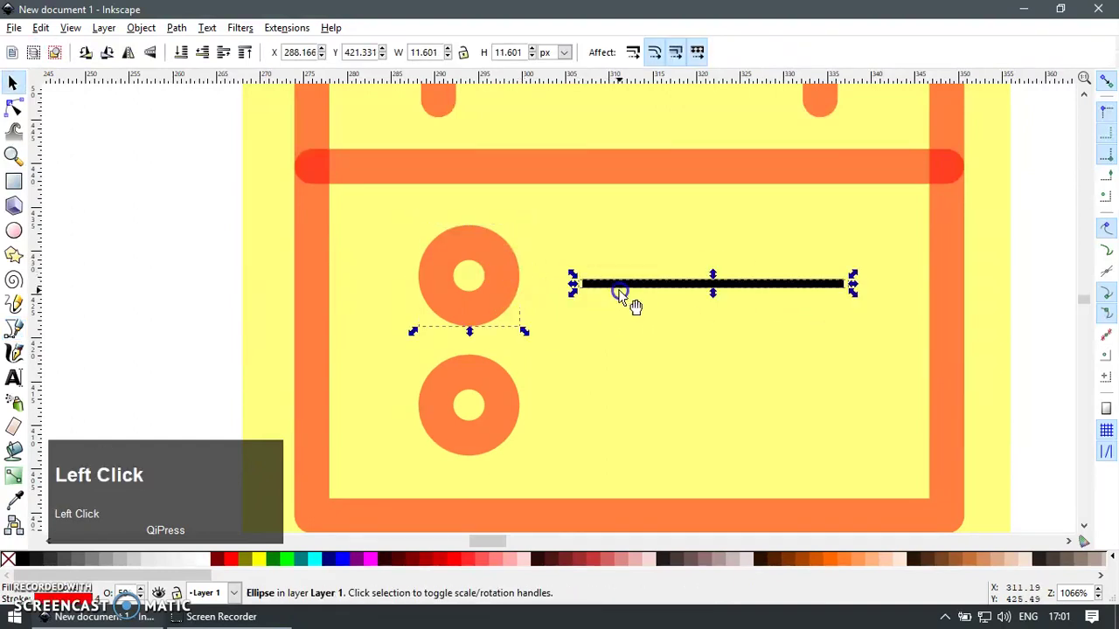
pyautogui.hotkey('ctrl', 'shift', 'v')
# Duplicate the horizontal line and move the copy straight down beside the lower circle
pyautogui.click(515, 395)
pyautogui.click(617, 297)
pyautogui.hotkey('ctrl', 'd')
pyautogui.keyDown('ctrl'); pyautogui.moveTo(640, 283); pyautogui.dragTo(648, 391); pyautogui.keyUp('ctrl')
pyautogui.scroll(-3, 559, 350)
pyautogui.click(795, 393)
# Draw a horizontal line about 51 px long near the top of the hourglass square
pyautogui.keyDown('shift'); pyautogui.moveTo(846, 462); pyautogui.dragTo(638, 377); pyautogui.keyUp('shift')
pyautogui.scroll(-1, 658, 383)
pyautogui.keyDown('shift'); pyautogui.moveTo(682, 417); pyautogui.dragTo(507, 413); pyautogui.keyUp('shift')
pyautogui.press('z')
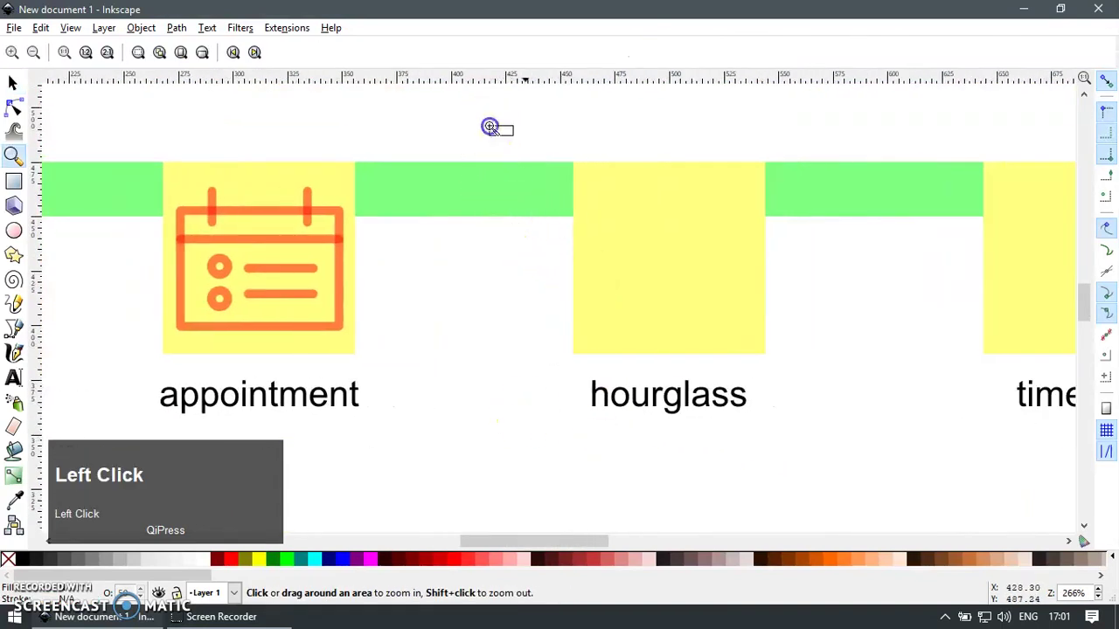
pyautogui.moveTo(490, 127); pyautogui.dragTo(837, 435)
pyautogui.press('b')
pyautogui.click(506, 178)
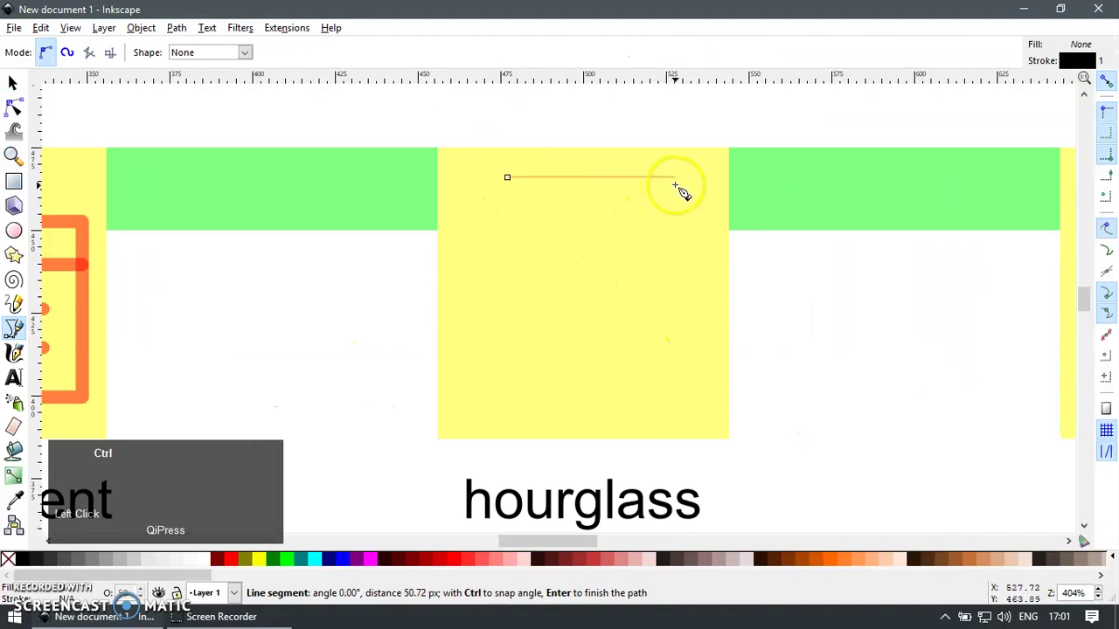
pyautogui.click(678, 186)
# Copy the appointment rectangle's style onto the hourglass's horizontal line
pyautogui.press('F1')
pyautogui.click(87, 236)
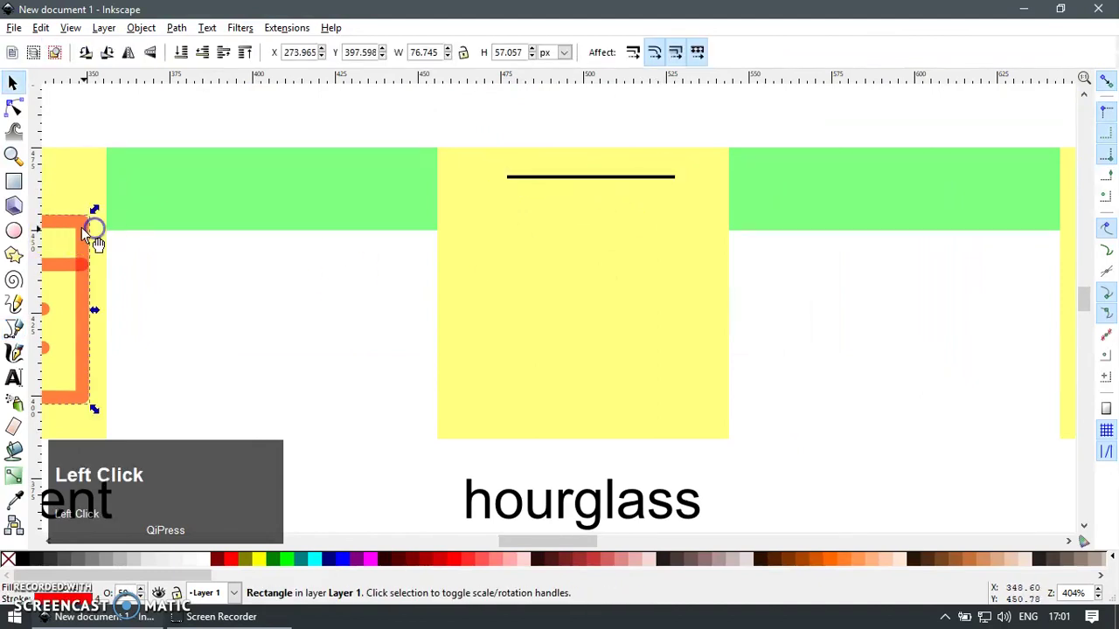
pyautogui.click(524, 178)
pyautogui.hotkey('ctrl', 'shift', 'v')
# Draw a rectangle over the upper part of the hourglass square and round its corners heavily
pyautogui.keyDown('ctrl'); pyautogui.scroll(2, 579, 352); pyautogui.keyUp('ctrl')
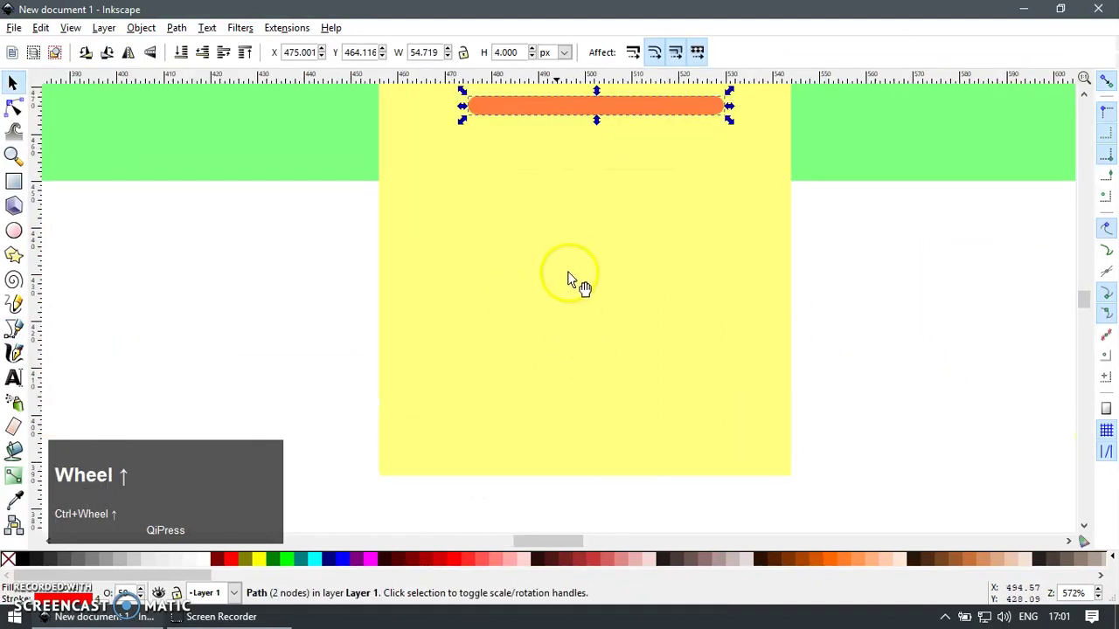
pyautogui.press('r')
pyautogui.moveTo(467, 129); pyautogui.dragTo(709, 380)
pyautogui.press('F2')
pyautogui.moveTo(712, 131); pyautogui.dragTo(747, 216)
# Draw a sharp-cornered rectangle about 49 × 72 px over the rounded rectangle's right part and subtract it from the rounded one
pyautogui.press('e')
pyautogui.press('r')
pyautogui.moveTo(580, 93); pyautogui.dragTo(810, 432)
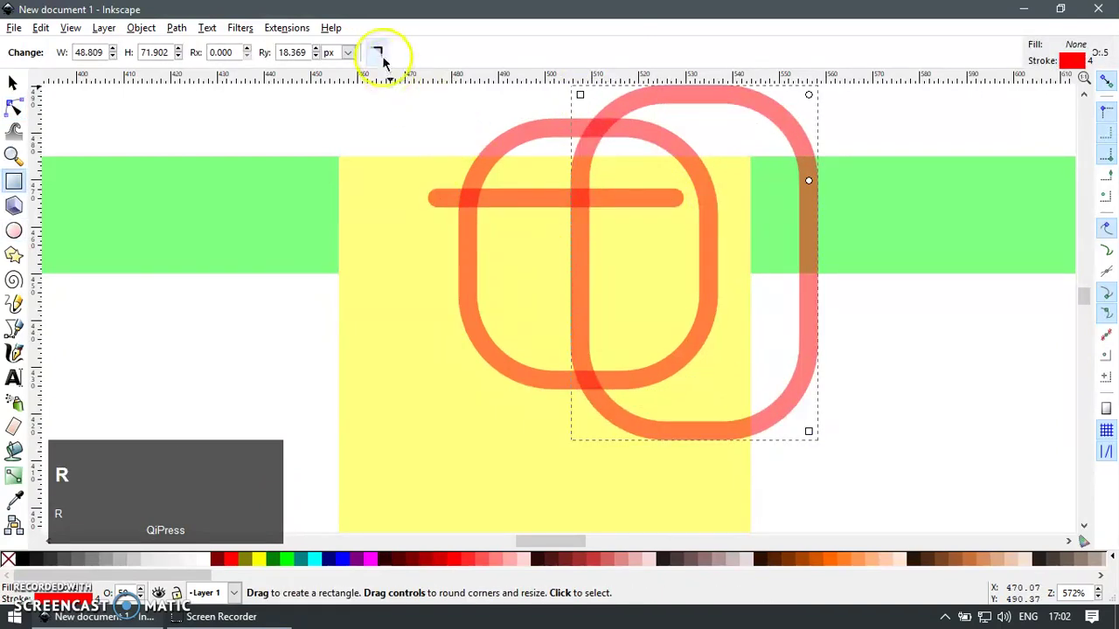
pyautogui.press('F1')
pyautogui.keyDown('shift'); pyautogui.click(516, 140); pyautogui.keyUp('shift')
pyautogui.hotkey('ctrl', '-')
# Delete the upper nodes of the cut shape, leaving only its left side and lower-left curve
pyautogui.press('F2')
pyautogui.moveTo(521, 100); pyautogui.dragTo(589, 151)
pyautogui.moveTo(589, 99); pyautogui.dragTo(513, 199)
pyautogui.press('Delete')
# Duplicate the curved path, move the copy straight down and flip it vertically
pyautogui.scroll(-2, 587, 324)
pyautogui.press('F1')
pyautogui.press('z')
pyautogui.moveTo(453, 284); pyautogui.dragTo(649, 430)
pyautogui.press('F1')
pyautogui.press('F2')
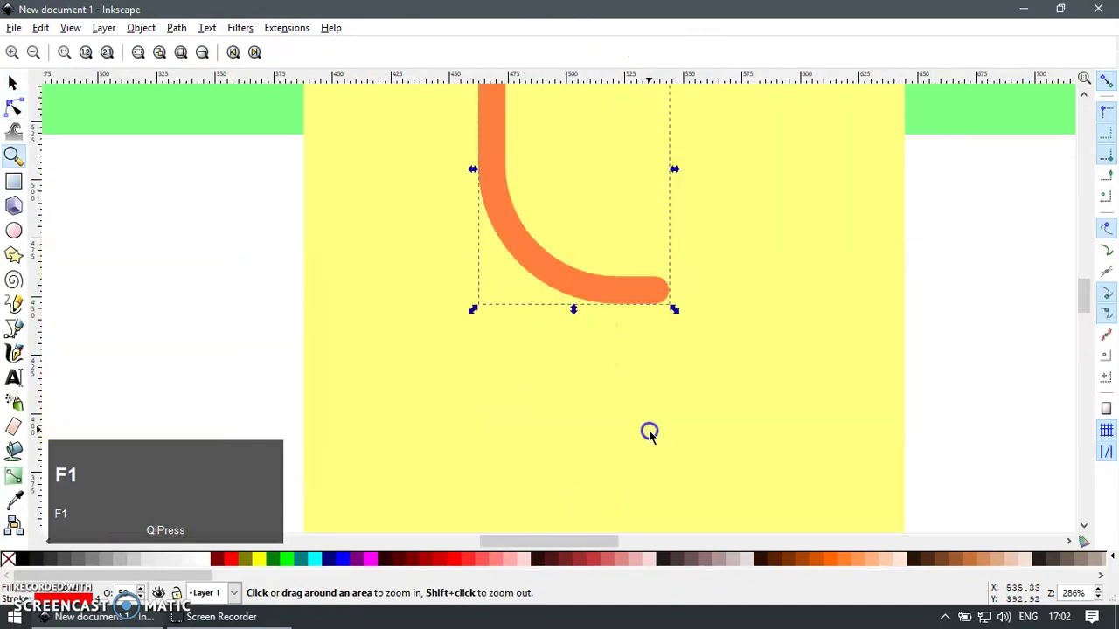
pyautogui.keyDown('ctrl'); pyautogui.scroll(-2, 568, 314); pyautogui.keyUp('ctrl')
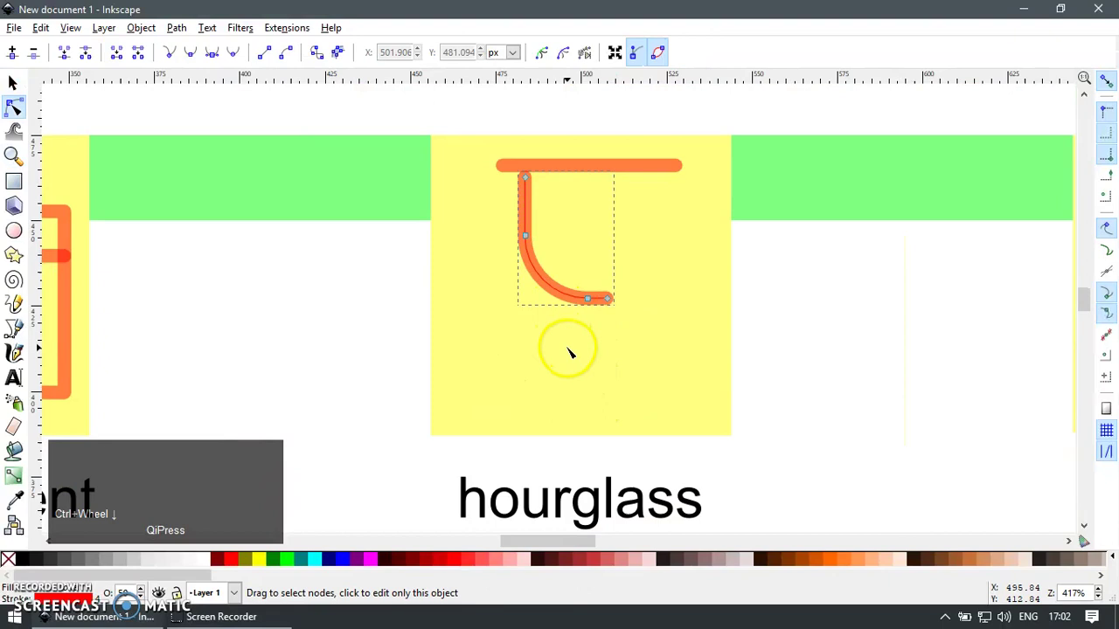
pyautogui.press('F1')
pyautogui.hotkey('ctrl', 'd')
pyautogui.keyDown('ctrl'); pyautogui.moveTo(557, 294); pyautogui.dragTo(619, 400); pyautogui.keyUp('ctrl')
pyautogui.press('v')
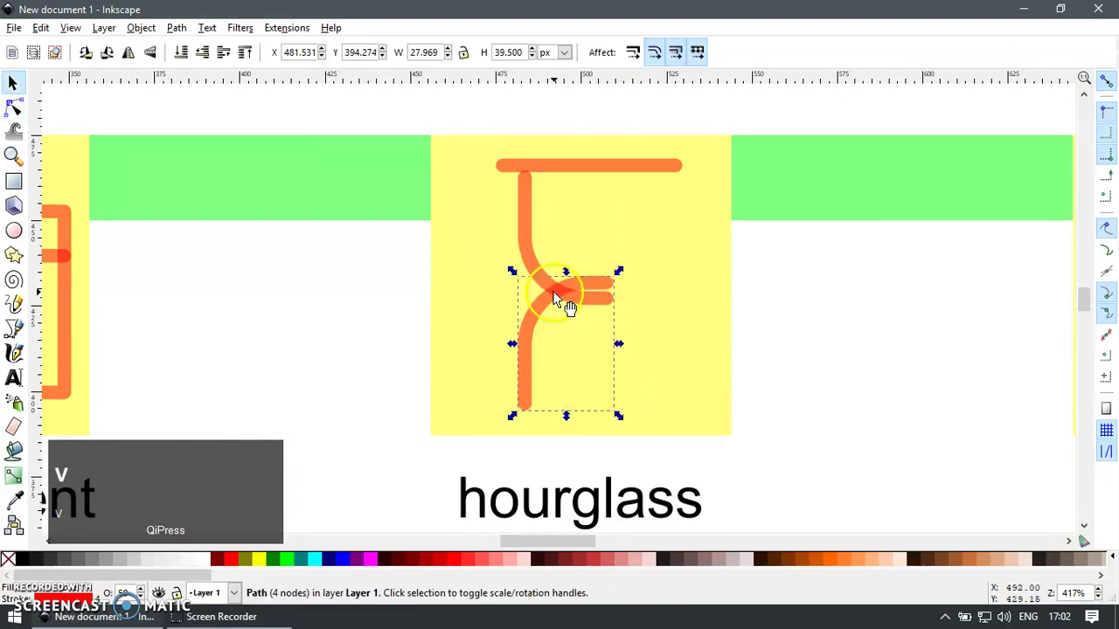
# Move the flipped curve further straight down to leave a gap below the upper curve
pyautogui.keyDown('ctrl'); pyautogui.moveTo(557, 297); pyautogui.dragTo(559, 363); pyautogui.keyUp('ctrl')
pyautogui.hotkey('ctrl', 'z')
pyautogui.keyDown('ctrl'); pyautogui.moveTo(583, 285); pyautogui.dragTo(583, 350); pyautogui.keyUp('ctrl')
# Join the facing end nodes of the two curves with a vertical segment to form one path
pyautogui.keyDown('shift'); pyautogui.click(598, 296); pyautogui.keyUp('shift')
pyautogui.press('F2')
pyautogui.moveTo(631, 266); pyautogui.dragTo(602, 386)
pyautogui.press('F1')
# Draw a tall rectangle overlapping the neck of the joined curves
pyautogui.press('F2')
pyautogui.press('F4')
pyautogui.moveTo(559, 240); pyautogui.dragTo(666, 426)
pyautogui.press('F1')
# Try to unite the tall rectangle with the open curved path
pyautogui.keyDown('shift'); pyautogui.click(540, 290); pyautogui.keyUp('shift')
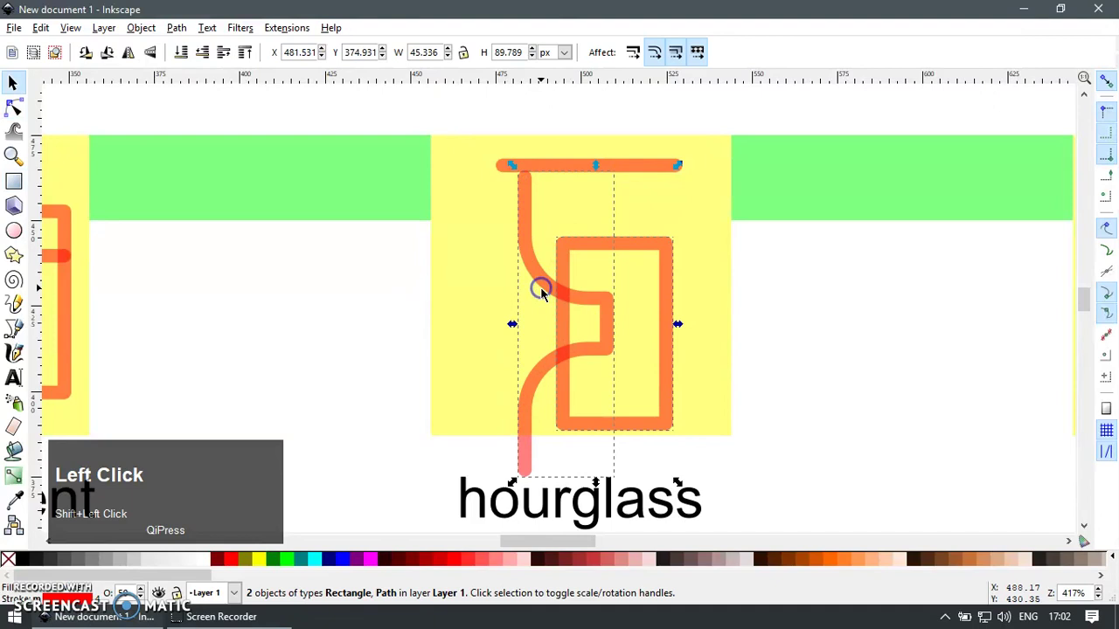
pyautogui.hotkey('ctrl', 'shift', '=')
pyautogui.hotkey('ctrl', 'z')
# Close the curved path with straight segments running from its upper end along the rectangle's right side to its lower end
pyautogui.click(594, 242)
pyautogui.click(521, 190)
pyautogui.press('F2')
pyautogui.press('b')
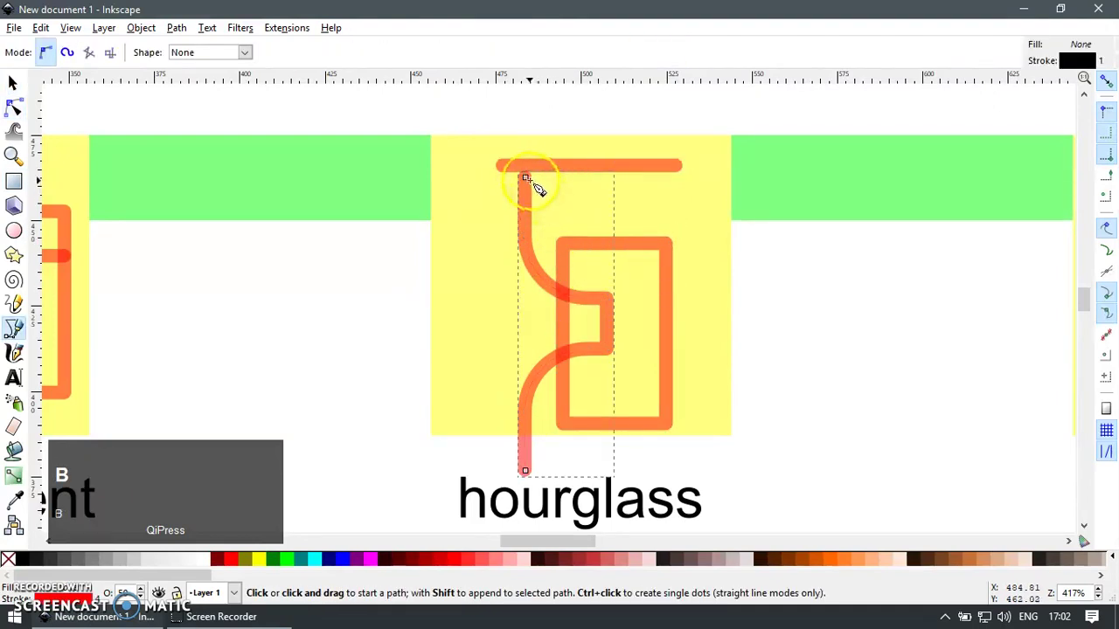
pyautogui.click(525, 178)
pyautogui.click(664, 236)
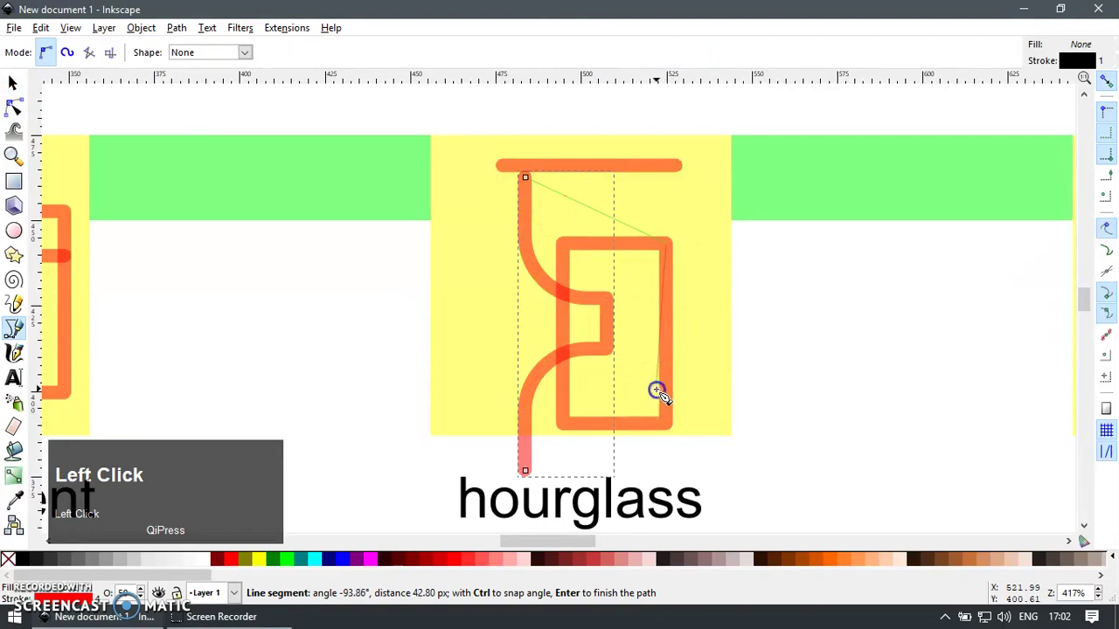
pyautogui.doubleClick(544, 462)
# Unite the closed path with the tall rectangle and delete the extra nodes, leaving only the hourglass's contoured left side
pyautogui.press('F1')
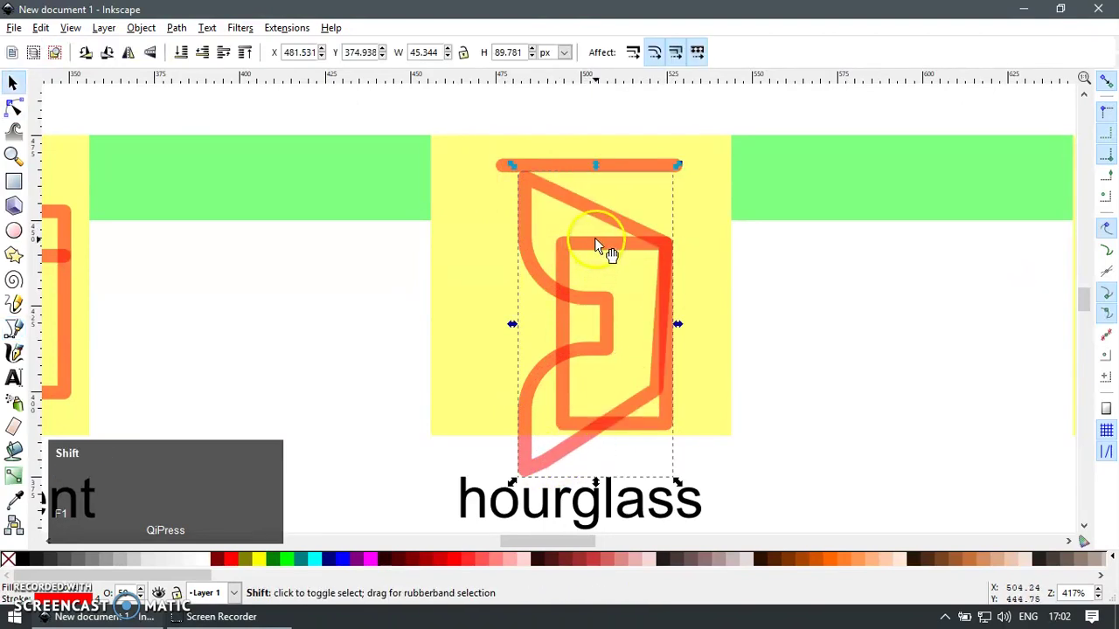
pyautogui.hotkey('ctrl', 'shift', '=')
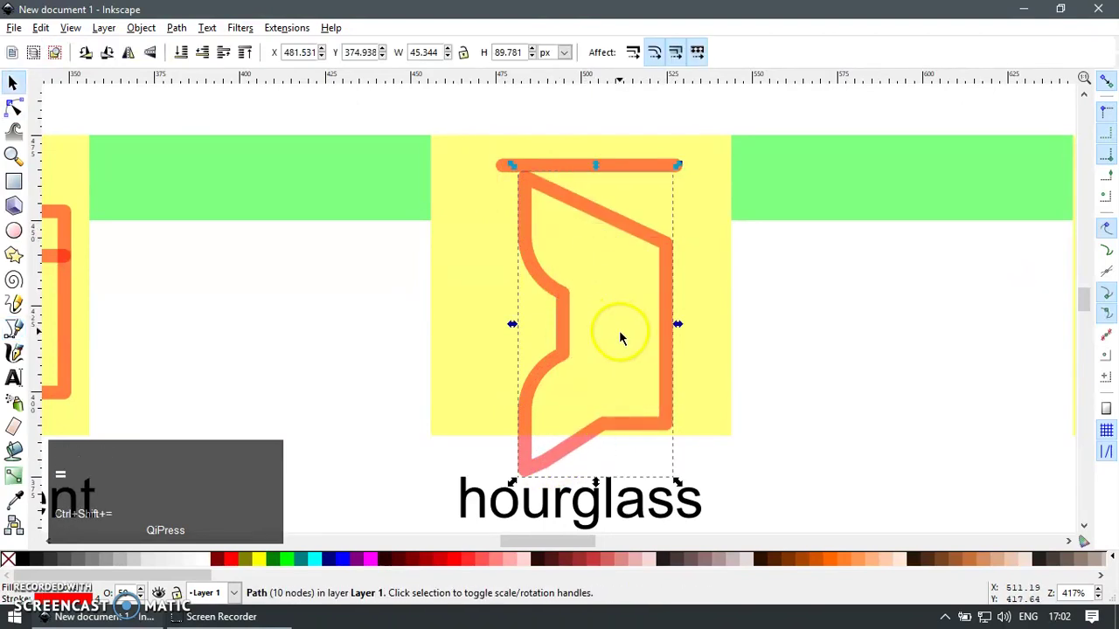
pyautogui.press('F2')
pyautogui.moveTo(600, 414); pyautogui.dragTo(592, 450)
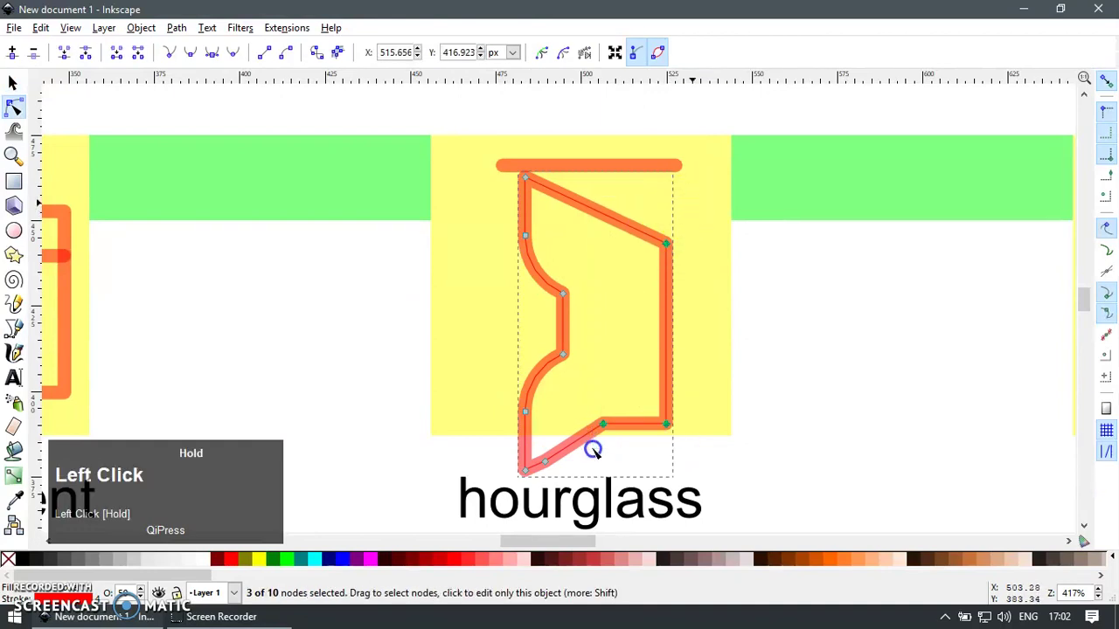
pyautogui.press('Delete')
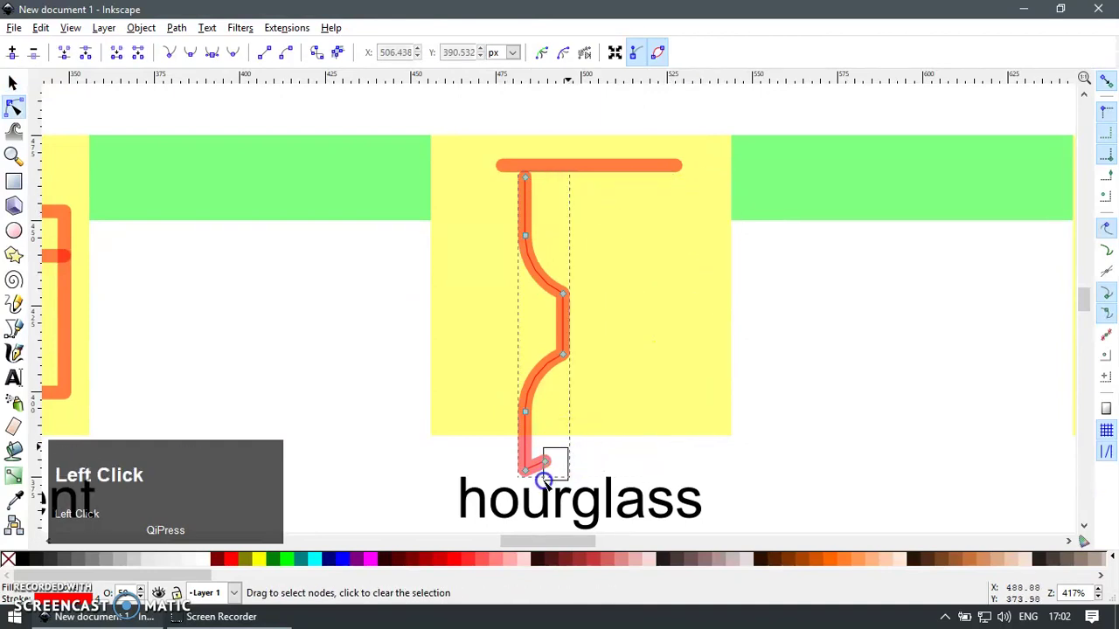
pyautogui.press('Delete')
# Scale the hourglass side to about 12.2 × 72.7 px and mirror a duplicate horizontally to form the opposite side
pyautogui.press('F1')
pyautogui.moveTo(574, 483); pyautogui.dragTo(565, 426)
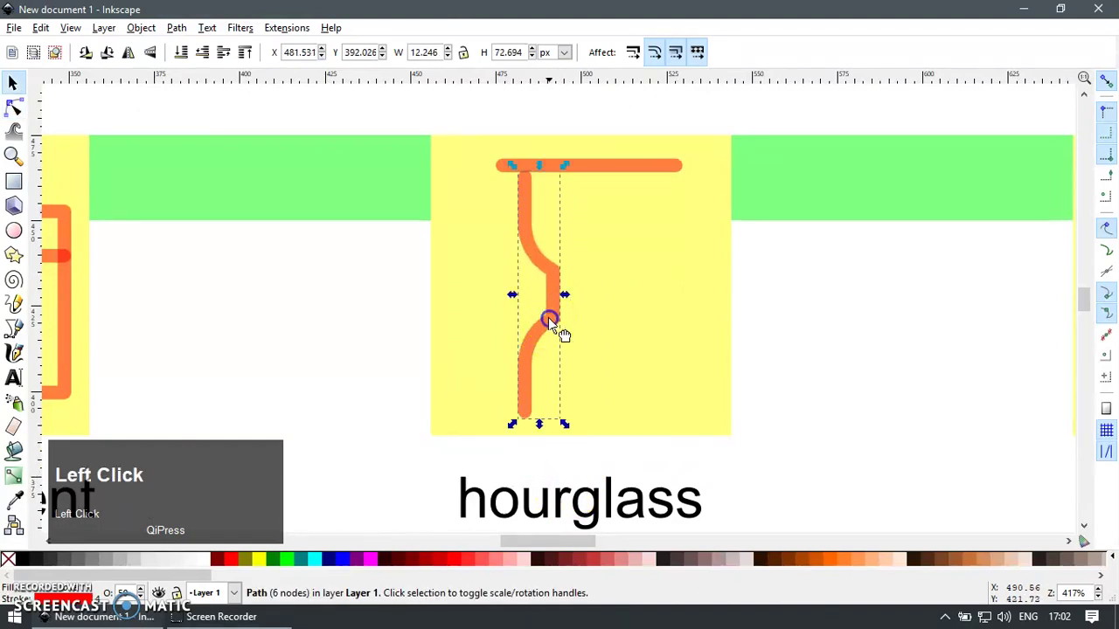
pyautogui.hotkey('ctrl', 'd')
pyautogui.keyDown('shift'); pyautogui.click(643, 164); pyautogui.keyUp('shift')
pyautogui.press('h')
pyautogui.press('Escape')
# Duplicate the hourglass's top line straight down to the base of its sides and select the whole icon
pyautogui.click(609, 173)
pyautogui.hotkey('ctrl', 'd')
pyautogui.moveTo(611, 172); pyautogui.dragTo(608, 408)
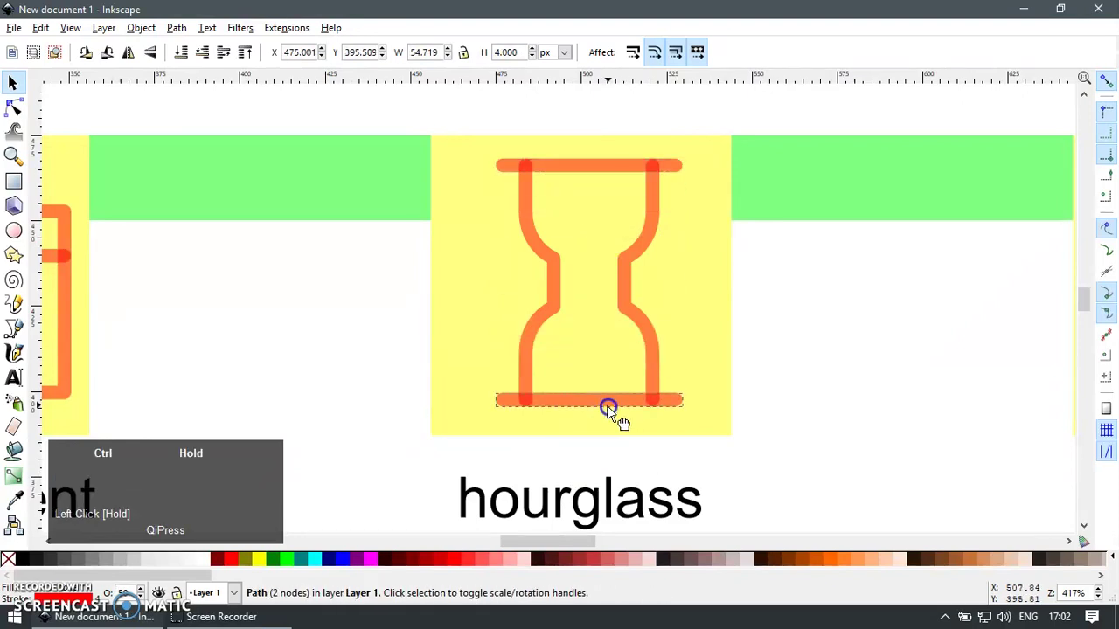
pyautogui.keyDown('ctrl'); pyautogui.scroll(-2, 608, 408); pyautogui.keyUp('ctrl')
pyautogui.click(507, 137)
pyautogui.moveTo(507, 137); pyautogui.dragTo(693, 409)
# Draw a small circle in the timeline square's lower-left corner and place two duplicates in a row across the square
pyautogui.keyDown('shift'); pyautogui.moveTo(609, 393); pyautogui.dragTo(615, 389); pyautogui.keyUp('shift')
pyautogui.keyDown('shift'); pyautogui.moveTo(834, 403); pyautogui.dragTo(555, 344); pyautogui.keyUp('shift')
pyautogui.click(591, 385)
pyautogui.keyDown('shift'); pyautogui.moveTo(724, 317); pyautogui.dragTo(564, 375); pyautogui.keyUp('shift')
pyautogui.keyDown('ctrl'); pyautogui.scroll(1, 558, 302); pyautogui.keyUp('ctrl')
pyautogui.press('e')
pyautogui.keyDown('ctrl'); pyautogui.scroll(1, 456, 388); pyautogui.keyUp('ctrl')
pyautogui.moveTo(456, 365)
pyautogui.keyDown('ctrl'); pyautogui.mouseDown()
pyautogui.moveTo(515, 418)
pyautogui.moveTo(464, 410)
pyautogui.moveTo(636, 425)
pyautogui.moveTo(657, 437)
pyautogui.moveTo(794, 421)
pyautogui.mouseUp(); pyautogui.keyUp('ctrl')
pyautogui.press('F1')
pyautogui.hotkey('ctrl', 'd')
pyautogui.hotkey('ctrl', 'd')
pyautogui.press('Escape')
# Draw a horizontal line about 26 px long between the first and middle circles and copy the circle's style onto it
pyautogui.press('b')
pyautogui.click(465, 390)
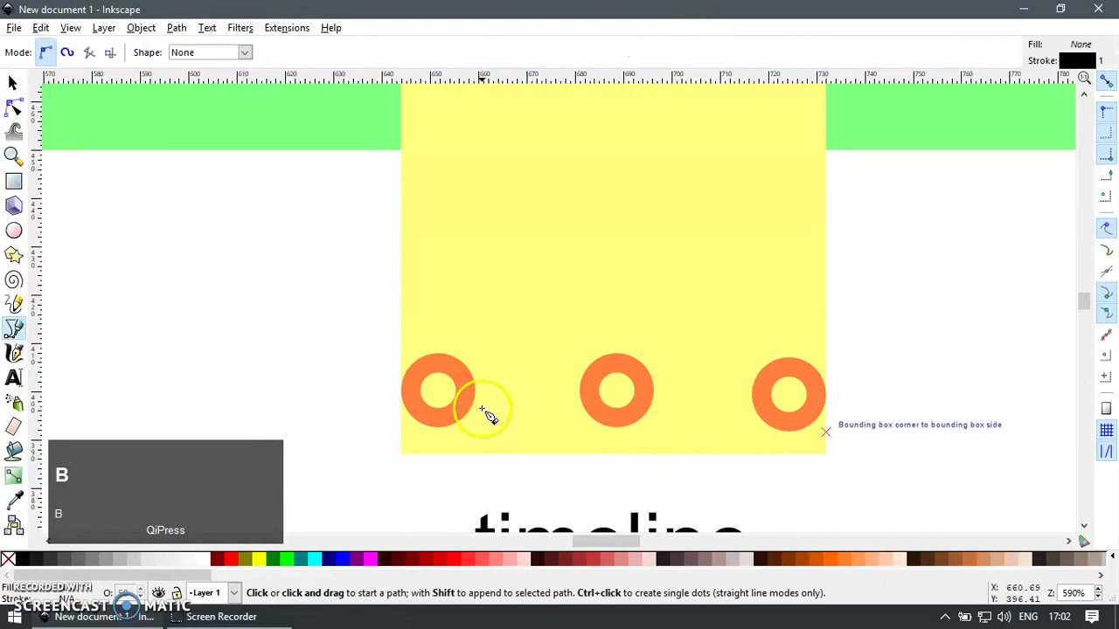
pyautogui.click(586, 392)
pyautogui.press('F1')
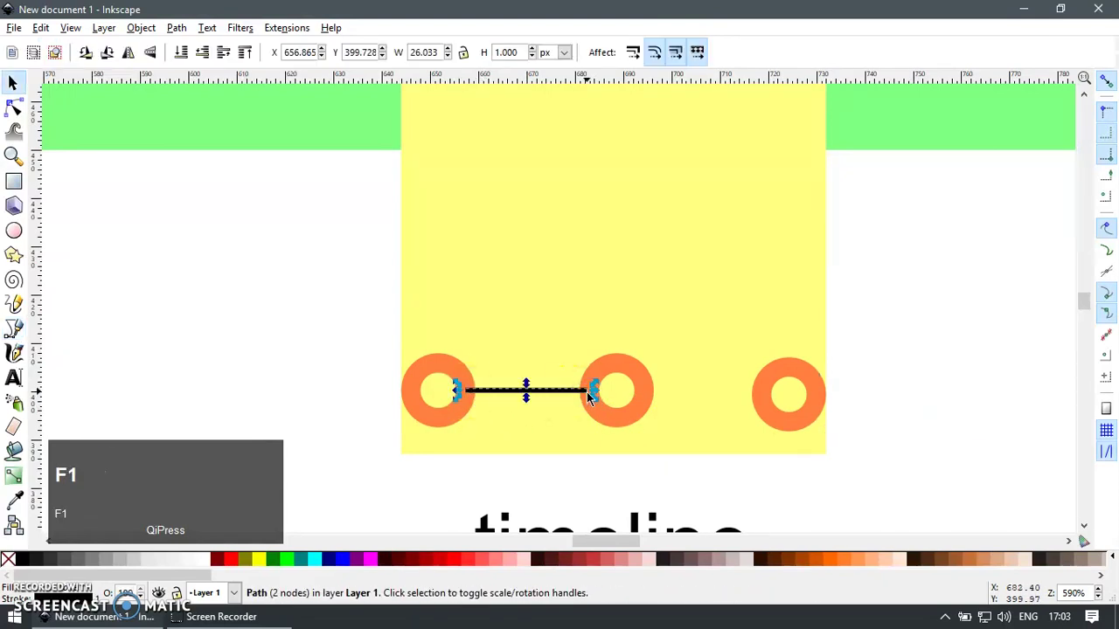
pyautogui.click(612, 426)
pyautogui.click(544, 398)
pyautogui.hotkey('ctrl', 'shift', 'v')
# Duplicate the connecting line and move the copy between the middle and last circles
pyautogui.hotkey('ctrl', 'd')
pyautogui.keyDown('ctrl'); pyautogui.moveTo(533, 392); pyautogui.dragTo(726, 405); pyautogui.keyUp('ctrl')
pyautogui.keyDown('shift'); pyautogui.rightClick(710, 351); pyautogui.keyUp('shift')
pyautogui.scroll(-2, 655, 374)
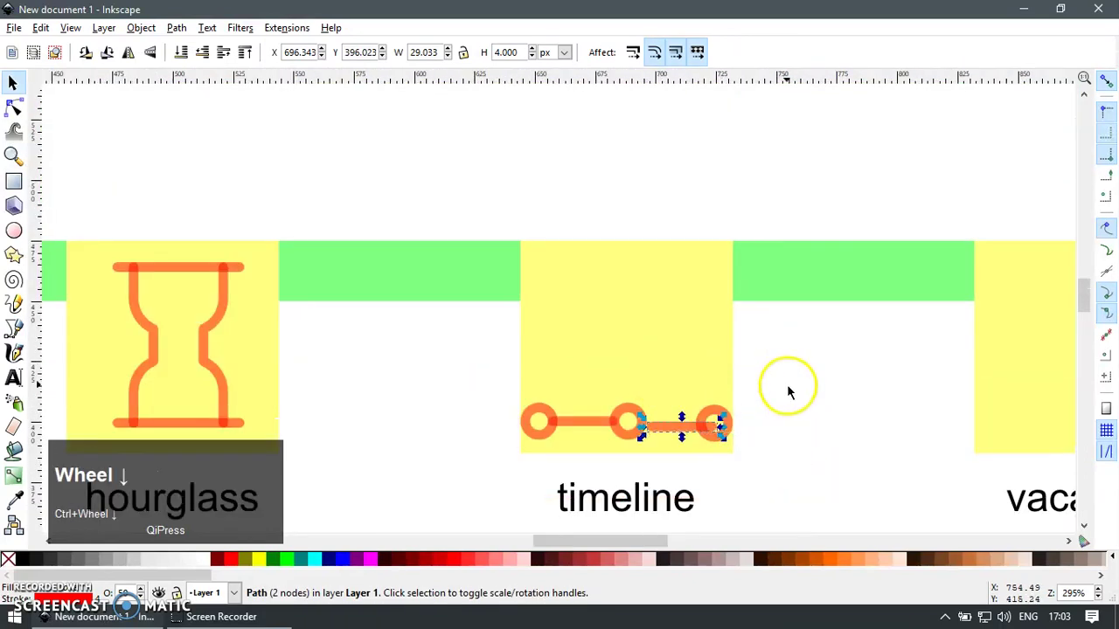
pyautogui.click(781, 388)
# Draw a large circle about 55 px wide above the row of timeline circles
pyautogui.press('e')
pyautogui.keyDown('ctrl'); pyautogui.moveTo(569, 258); pyautogui.dragTo(690, 380); pyautogui.keyUp('ctrl')
pyautogui.press('F1')
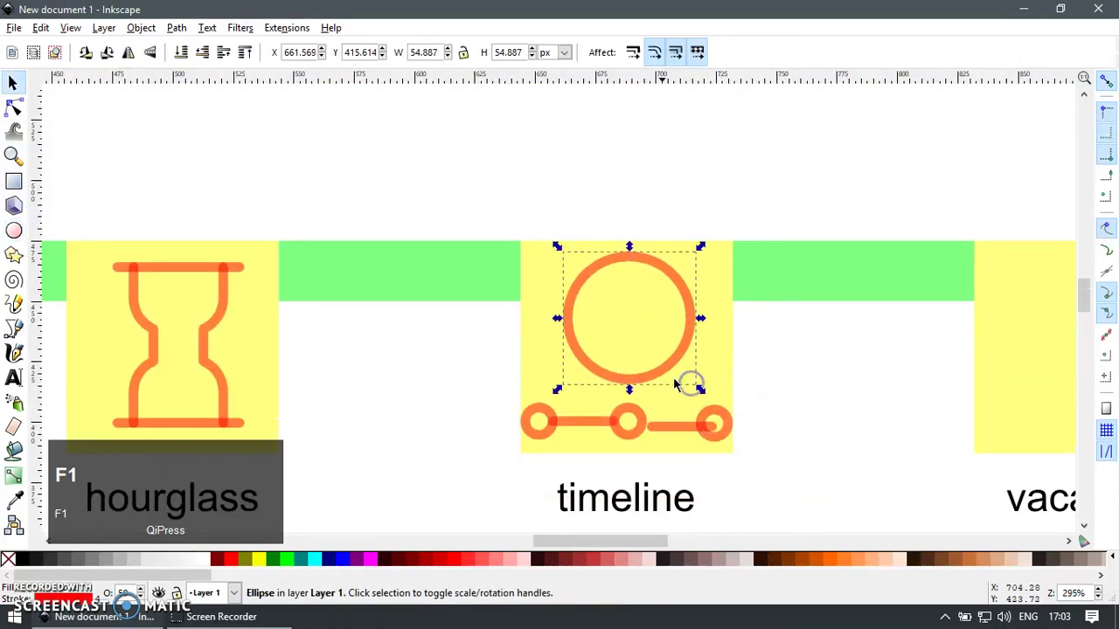
# Draw the clock hands as a bent two-segment line inside the large circle and copy the circle's style onto them
pyautogui.middleClick(613, 311)
pyautogui.scroll(-2, 616, 321)
pyautogui.middleClick(619, 312)
pyautogui.press('b')
pyautogui.click(637, 183)
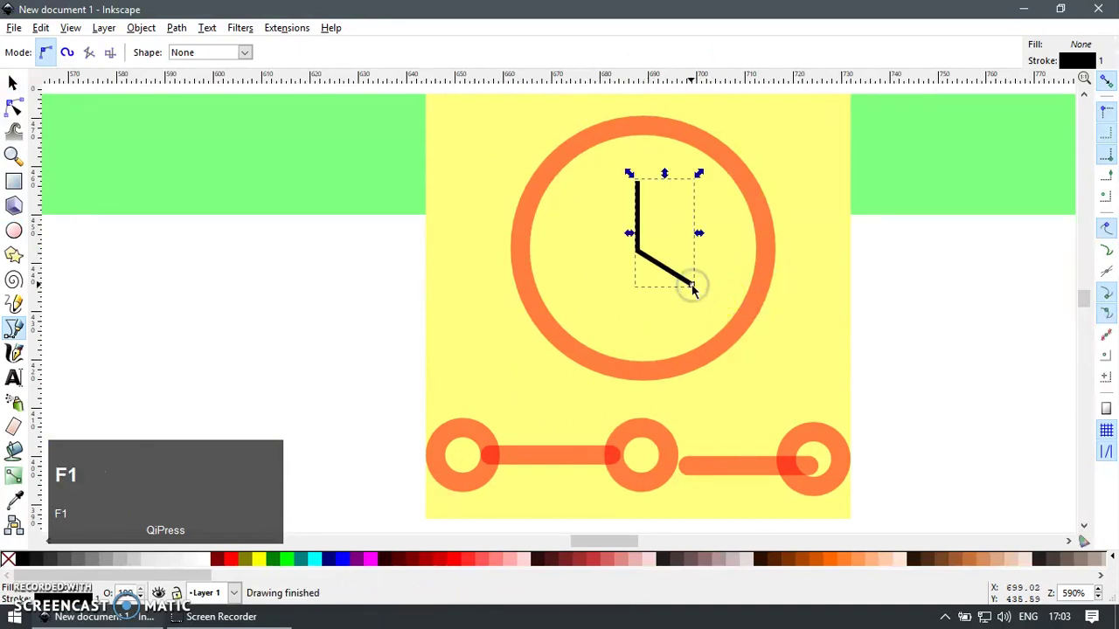
pyautogui.press('F1')
pyautogui.click(707, 340)
pyautogui.click(678, 282)
pyautogui.hotkey('ctrl', 'shift', 'v')
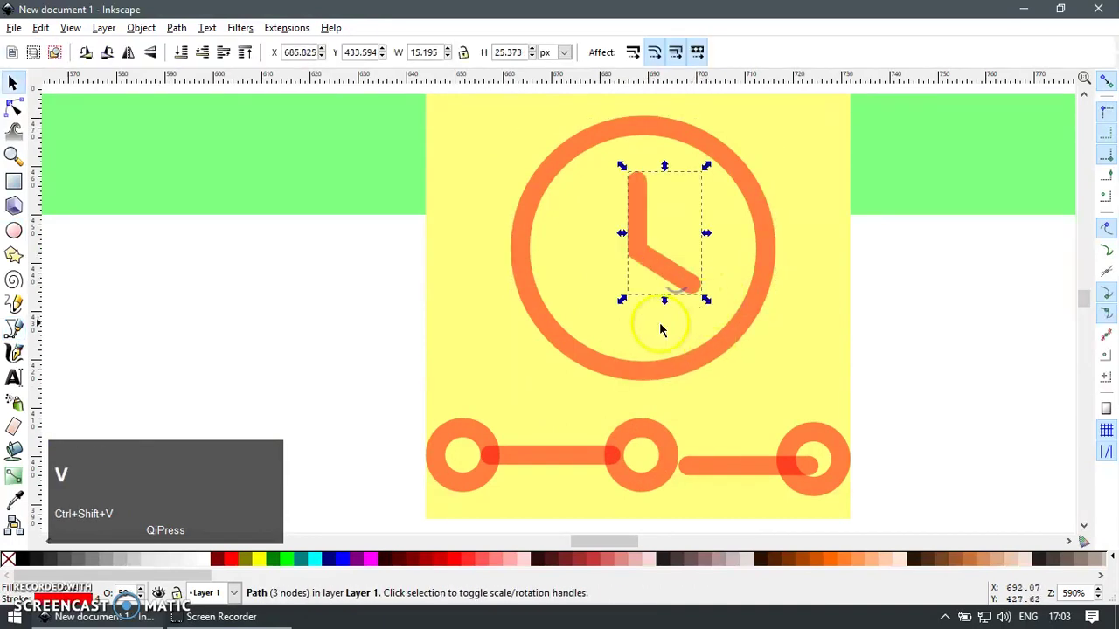
# Draw a rectangle about 56 × 42 px against the right edge of the vacation square
pyautogui.scroll(-4, 677, 343)
pyautogui.click(758, 409)
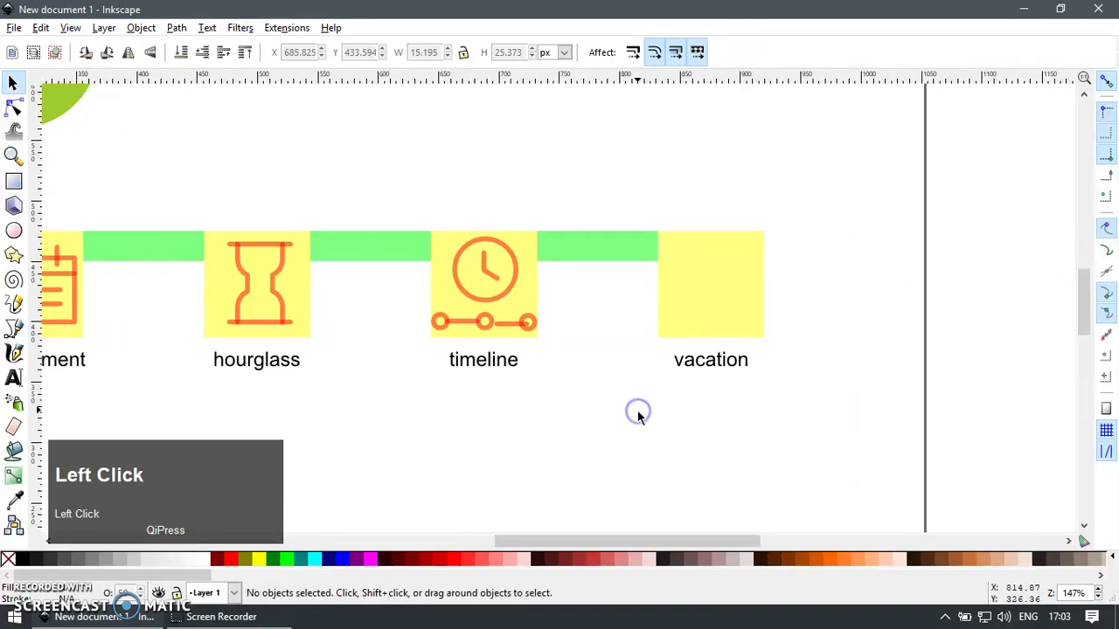
pyautogui.press('z')
pyautogui.moveTo(629, 204); pyautogui.dragTo(938, 399)
pyautogui.press('F1')
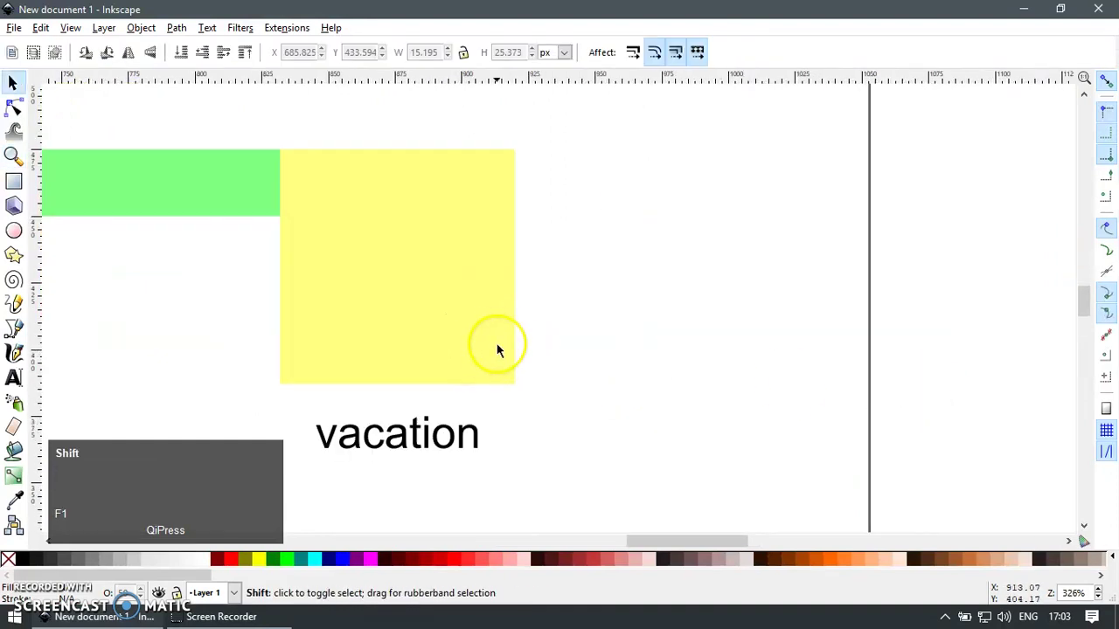
pyautogui.moveTo(491, 349); pyautogui.dragTo(642, 342)
pyautogui.press('e')
pyautogui.press('r')
pyautogui.moveTo(509, 213); pyautogui.dragTo(661, 329)
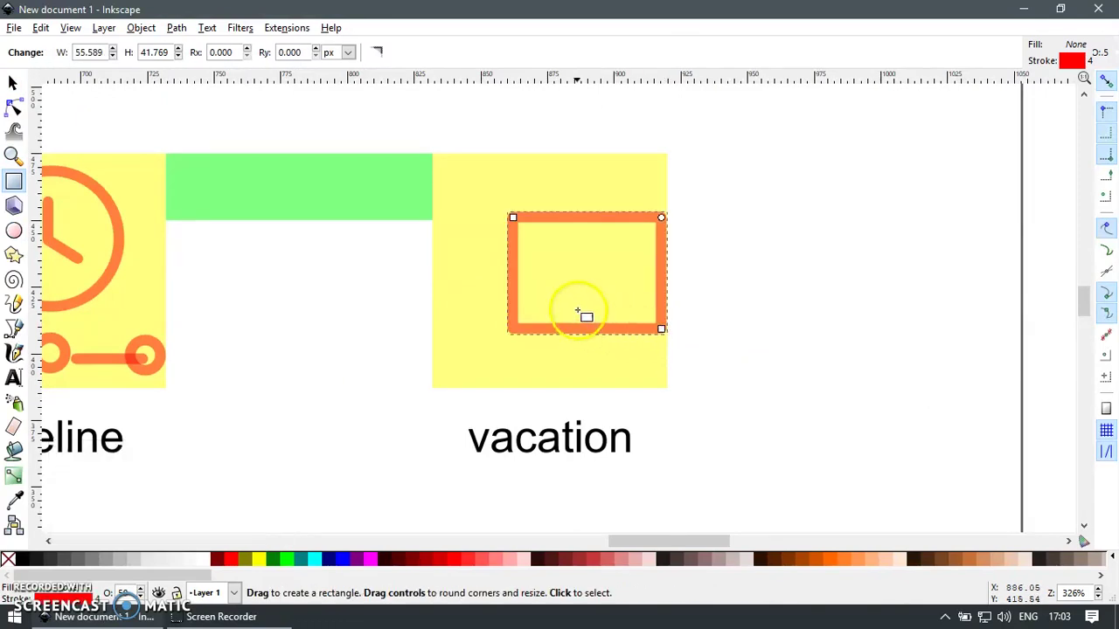
# Widen the rectangle leftward to about 88 px so it spans the full width of the vacation square
pyautogui.press('F1')
pyautogui.moveTo(501, 276); pyautogui.dragTo(428, 276)
pyautogui.scroll(1, 618, 308)
pyautogui.moveTo(560, 299); pyautogui.dragTo(725, 337)
pyautogui.scroll(1, 532, 312)
# Draw a horizontal bar about 77 × 20 px across the rectangle's left edge and fully round its ends
pyautogui.press('e')
pyautogui.press('r')
pyautogui.moveTo(320, 252); pyautogui.dragTo(704, 339)
pyautogui.press('F2')
pyautogui.moveTo(701, 257); pyautogui.dragTo(740, 346)
pyautogui.press('F1')
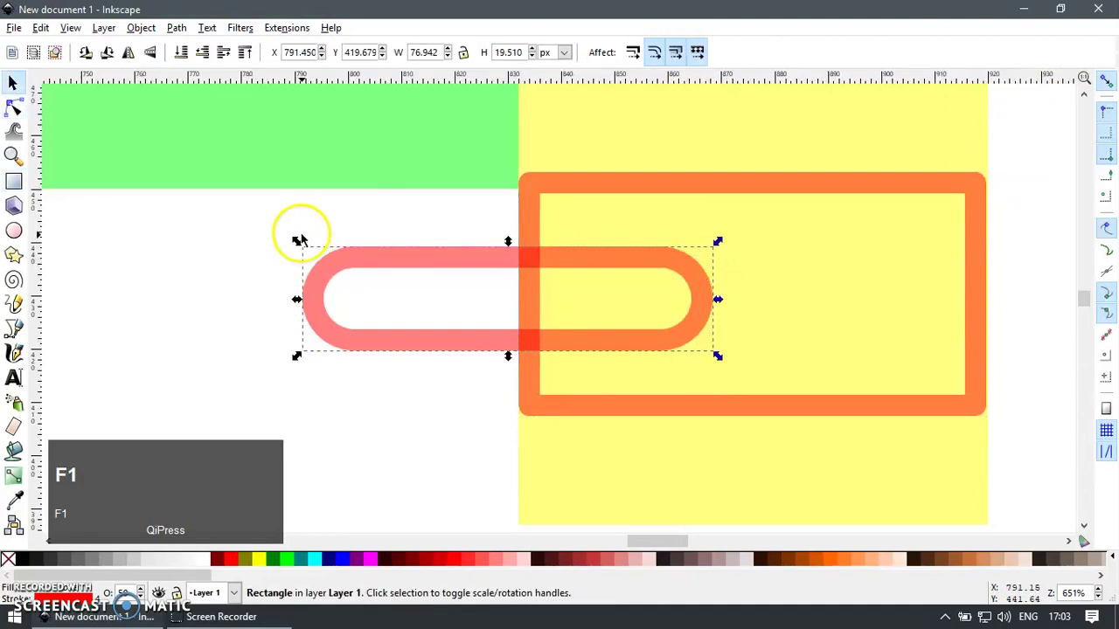
# Draw an upright, square-cornered rectangle about 23 × 43 px across the left end of the rounded bar
pyautogui.press('e')
pyautogui.press('r')
pyautogui.moveTo(298, 200); pyautogui.dragTo(400, 393)
pyautogui.press('t')
pyautogui.press('r')
pyautogui.click(377, 54)
pyautogui.press('F1')
# Draw a square of about 26 px over the bar's left end and rotate it 45° into a diamond
pyautogui.press('e')
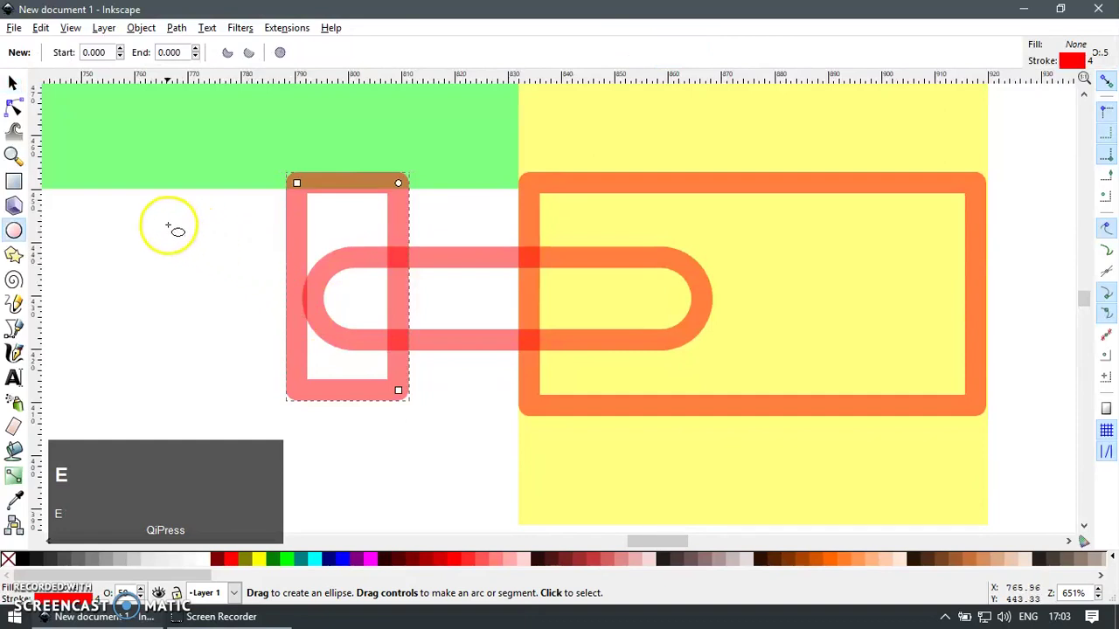
pyautogui.press('r')
pyautogui.moveTo(175, 229); pyautogui.dragTo(315, 374)
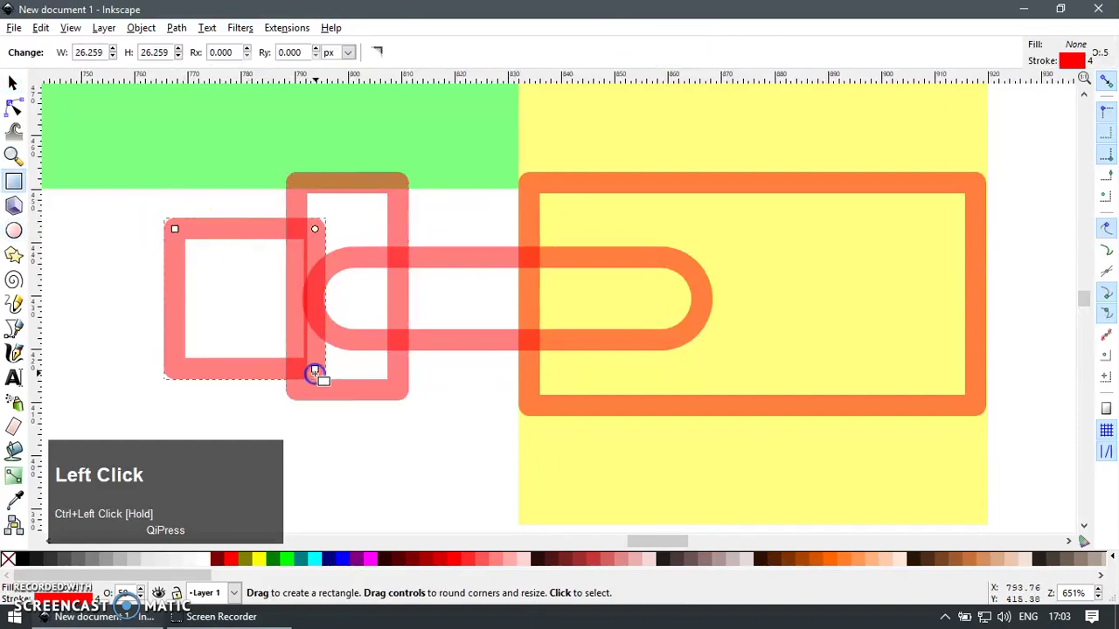
pyautogui.press('F1')
pyautogui.press(']')
pyautogui.press(']')
pyautogui.press(']')
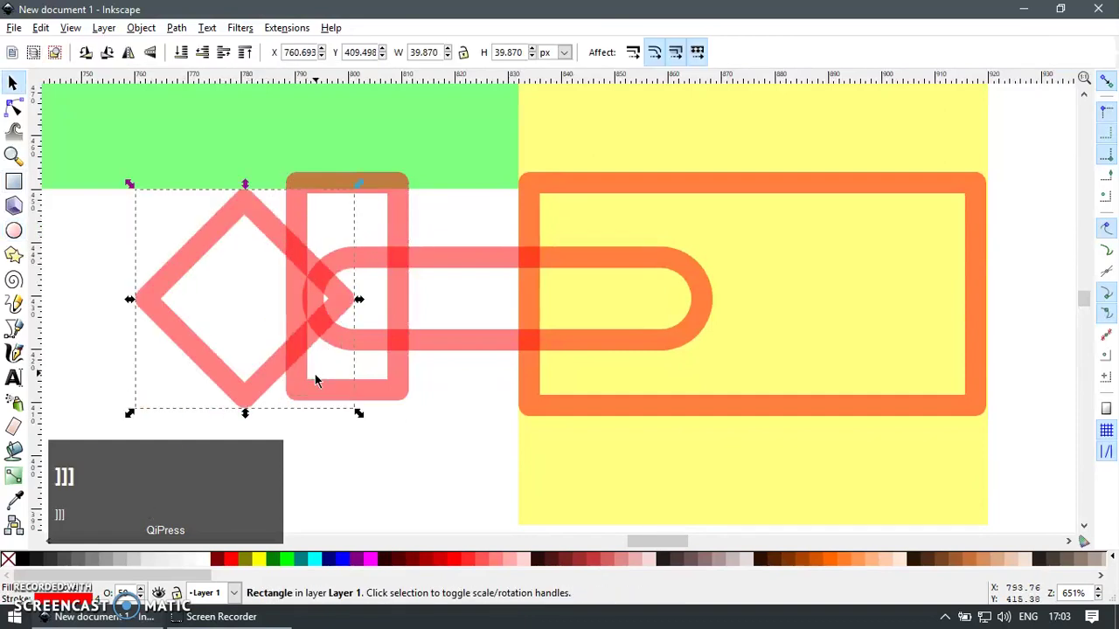
# Move the diamond onto the left side of the upright rectangle and centre the two on the horizontal axis
pyautogui.moveTo(337, 306); pyautogui.dragTo(387, 306)
pyautogui.hotkey('ctrl', 'z')
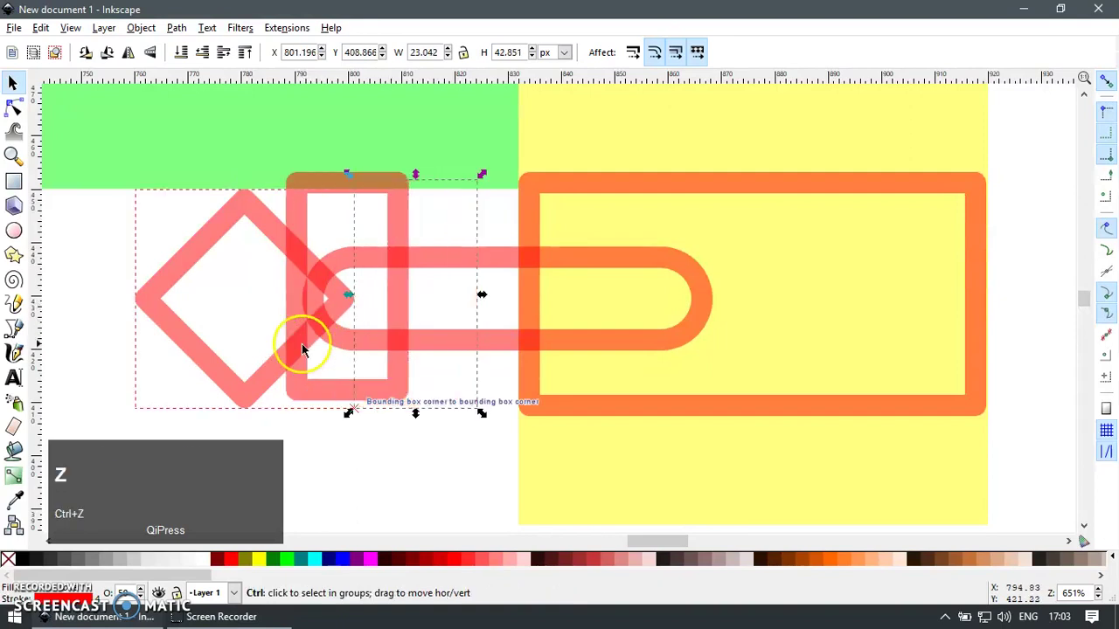
pyautogui.moveTo(267, 232); pyautogui.dragTo(313, 220)
pyautogui.keyDown('shift'); pyautogui.click(401, 213); pyautogui.keyUp('shift')
pyautogui.hotkey('ctrl', 'shift', 'a')
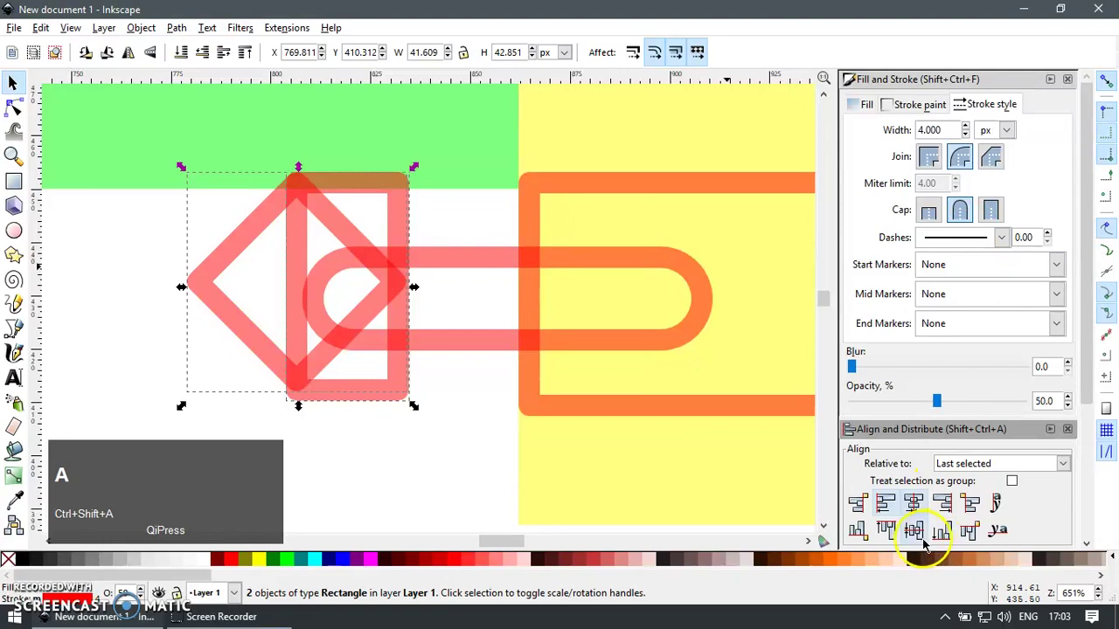
pyautogui.click(919, 534)
pyautogui.click(392, 422)
# Stretch and flatten the diamond to about 83 × 24 px, with its right half crossing the upright rectangle
pyautogui.click(327, 358)
pyautogui.moveTo(408, 292); pyautogui.dragTo(523, 288)
pyautogui.moveTo(307, 177); pyautogui.dragTo(306, 229)
pyautogui.moveTo(479, 279); pyautogui.dragTo(462, 279)
# Turn off snapping and intersect the diamond with the upright rectangle to form a tail-fin trapezoid
pyautogui.hotkey('shift', '5')
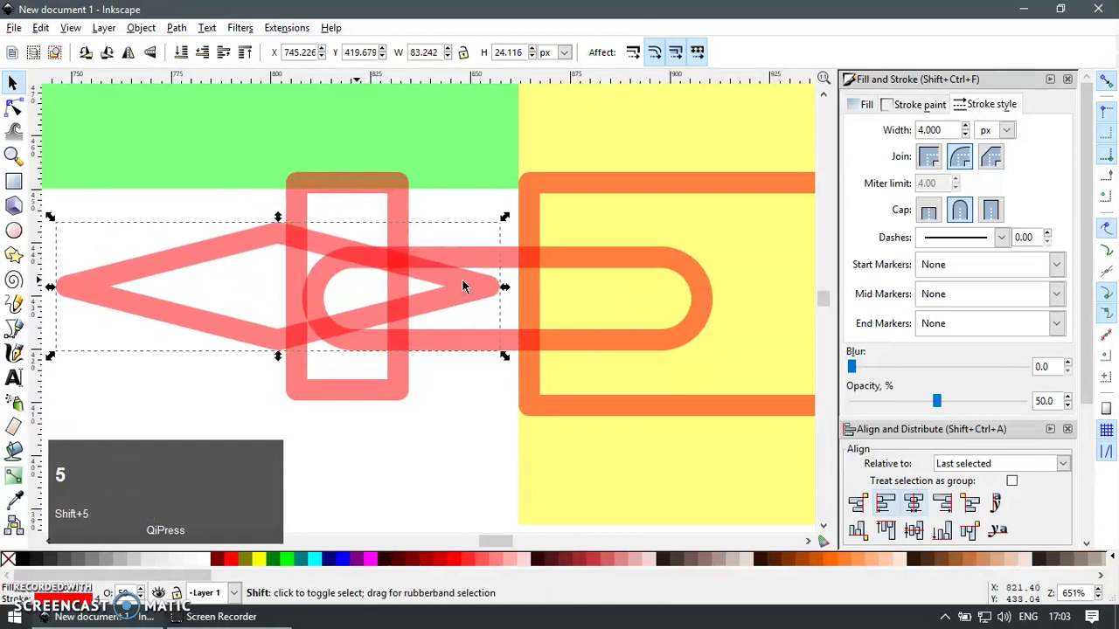
pyautogui.keyDown('shift'); pyautogui.click(407, 208); pyautogui.keyUp('shift')
pyautogui.hotkey('ctrl', 'shift', '8')
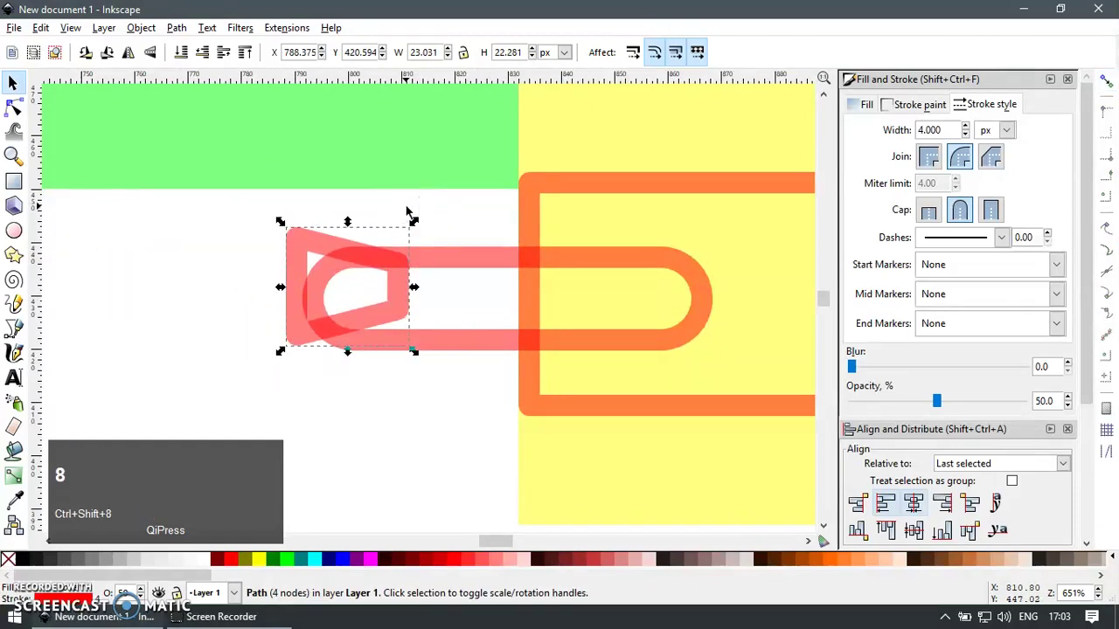
# Resize the trapezoid to about 18 × 38 px and centre it on the rounded bar's horizontal axis
pyautogui.moveTo(414, 287)
pyautogui.mouseDown()
pyautogui.moveTo(390, 290)
pyautogui.moveTo(401, 289)
pyautogui.mouseUp()
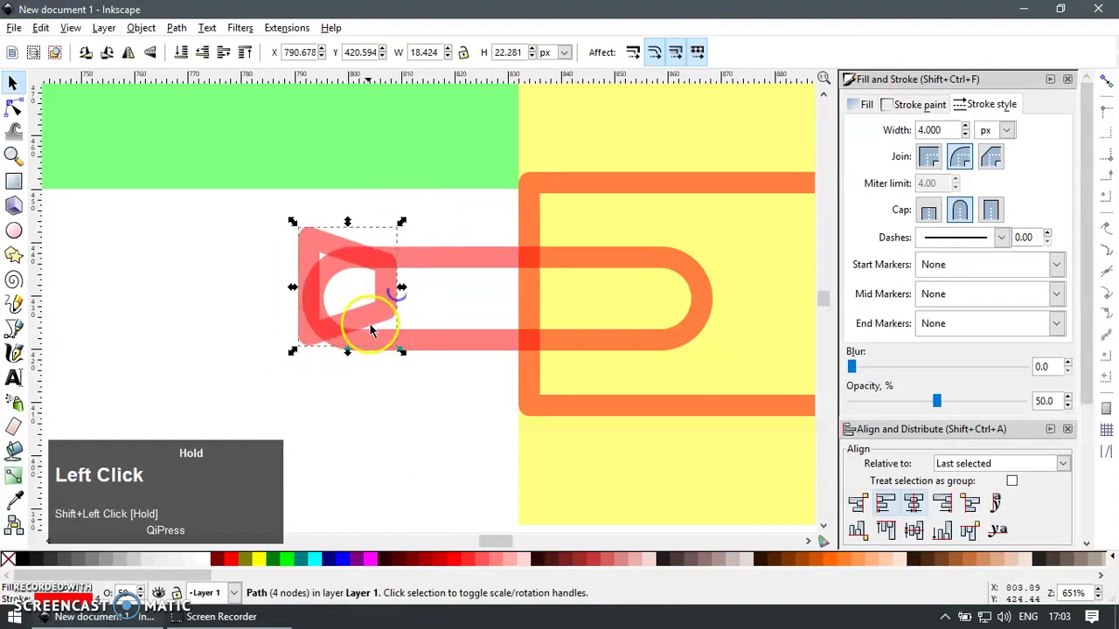
pyautogui.moveTo(347, 351); pyautogui.dragTo(347, 393)
pyautogui.keyDown('shift'); pyautogui.click(426, 347); pyautogui.keyUp('shift')
pyautogui.click(915, 529)
pyautogui.click(544, 406)
pyautogui.click(369, 365)
pyautogui.click(465, 354)
pyautogui.press('b')
pyautogui.click(467, 285)
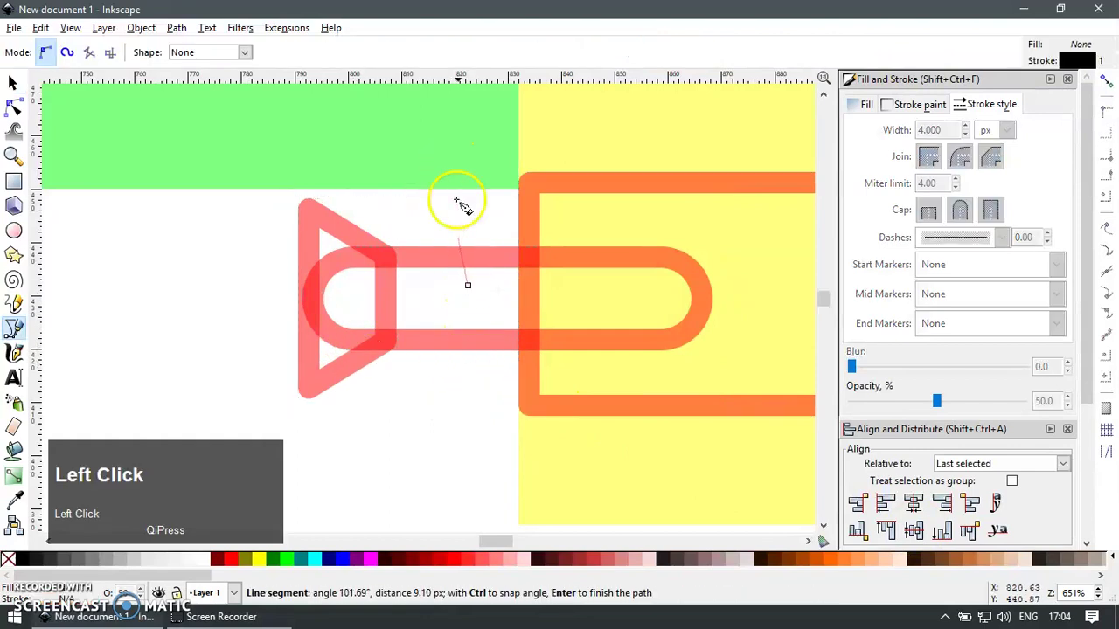
pyautogui.press('F1')
# Duplicate the trapezoid, move the copy to the middle of the bar, and stretch it to about 69 px tall as wings
pyautogui.click(349, 240)
pyautogui.hotkey('ctrl', 'd')
pyautogui.moveTo(349, 243); pyautogui.dragTo(512, 251)
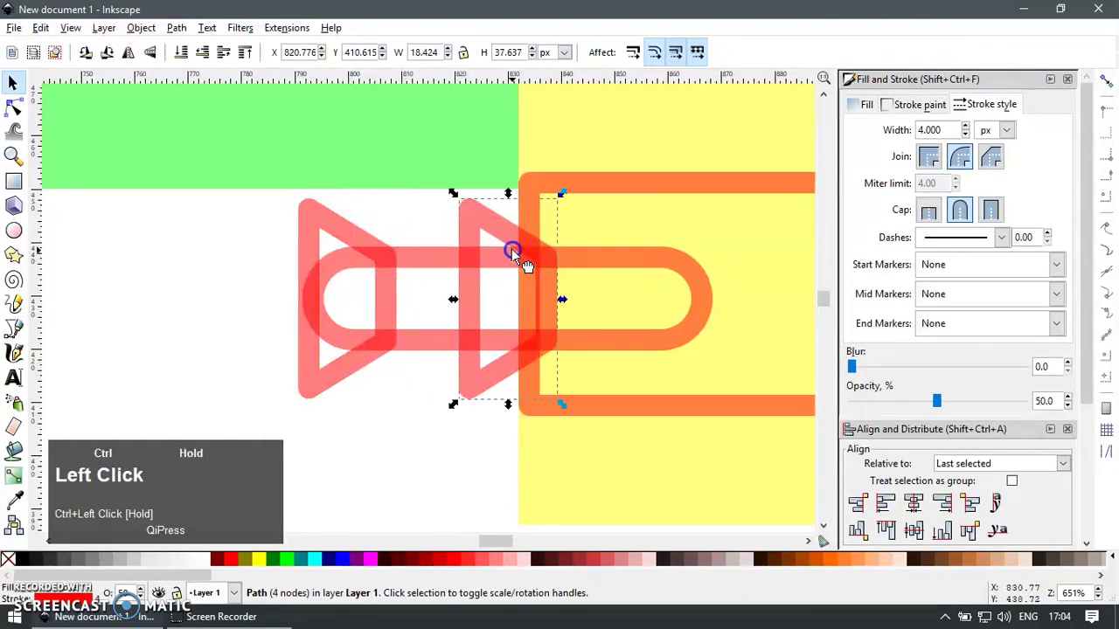
pyautogui.moveTo(510, 193); pyautogui.dragTo(522, 110)
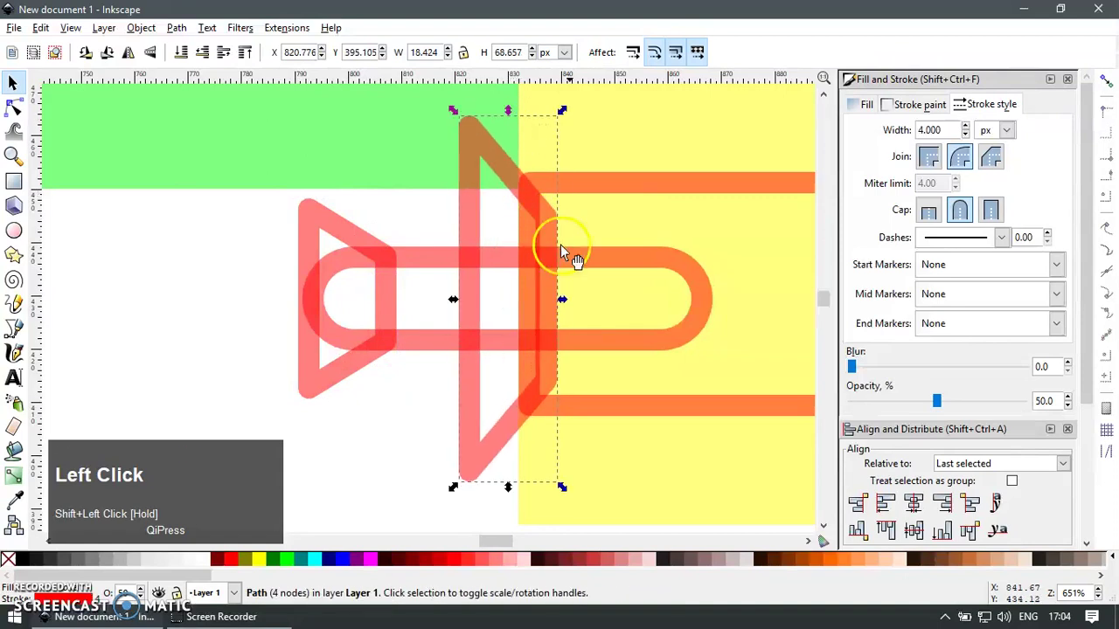
# Unite the rounded bar and both trapezoids into a single airplane outline
pyautogui.scroll(-1, 395, 268)
pyautogui.click(311, 319)
pyautogui.scroll(-2, 317, 327)
pyautogui.moveTo(308, 403); pyautogui.dragTo(346, 374)
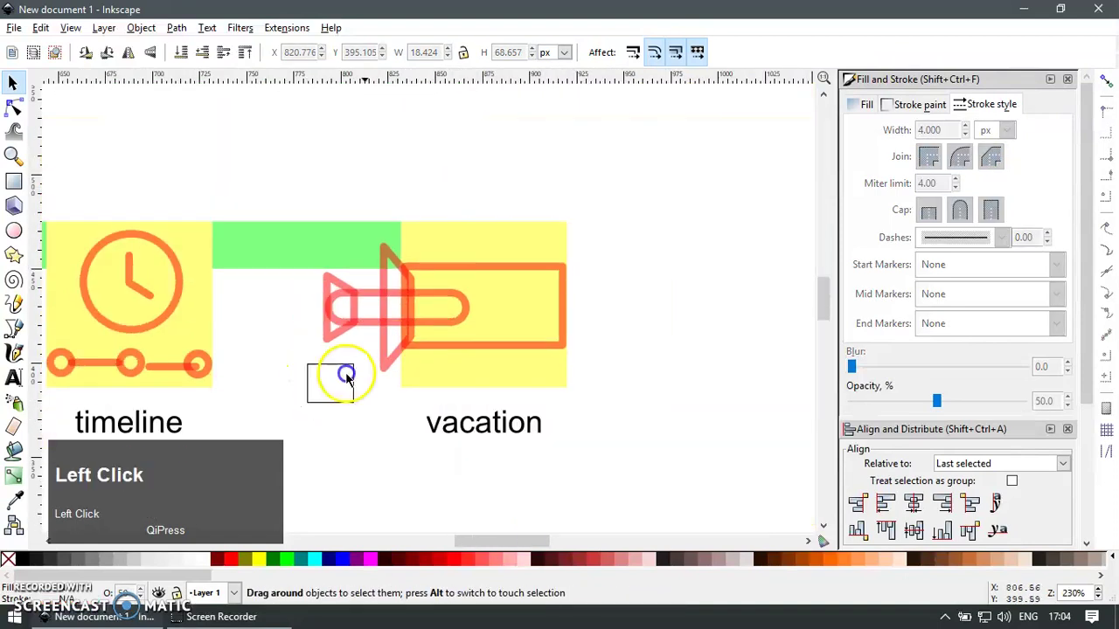
pyautogui.moveTo(491, 214); pyautogui.dragTo(491, 216)
pyautogui.press('F12')
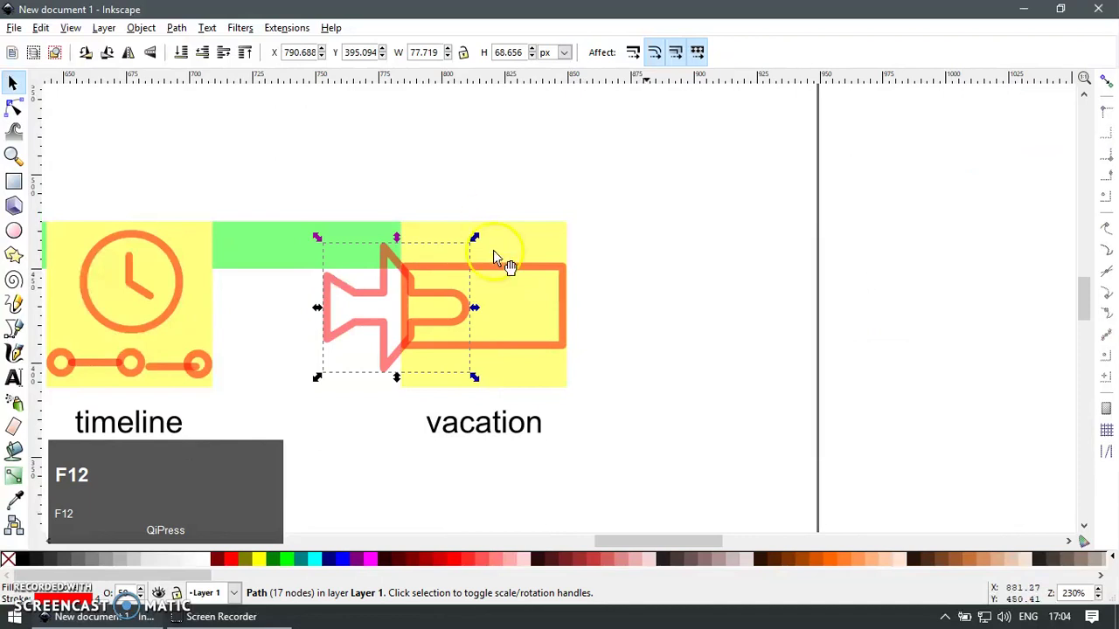
# Scale the airplane to about 70 × 62 px and place it over the left end of the ticket rectangle
pyautogui.moveTo(473, 382); pyautogui.dragTo(424, 337)
pyautogui.moveTo(393, 298); pyautogui.dragTo(476, 301)
pyautogui.scroll(1, 465, 329)
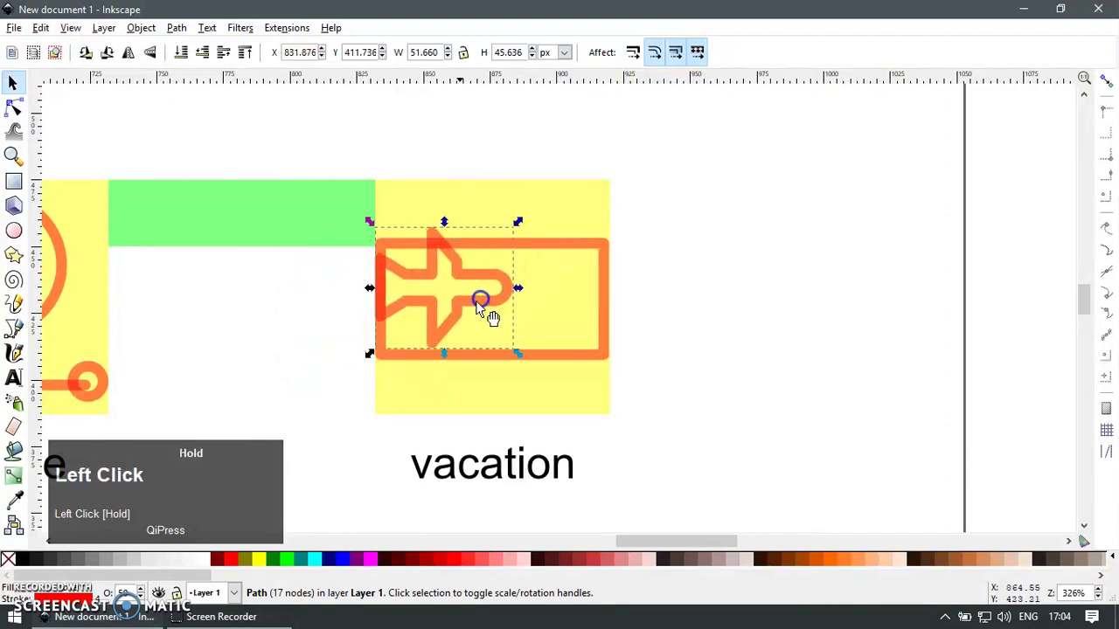
pyautogui.moveTo(371, 355); pyautogui.dragTo(345, 380)
pyautogui.moveTo(497, 314); pyautogui.dragTo(479, 324)
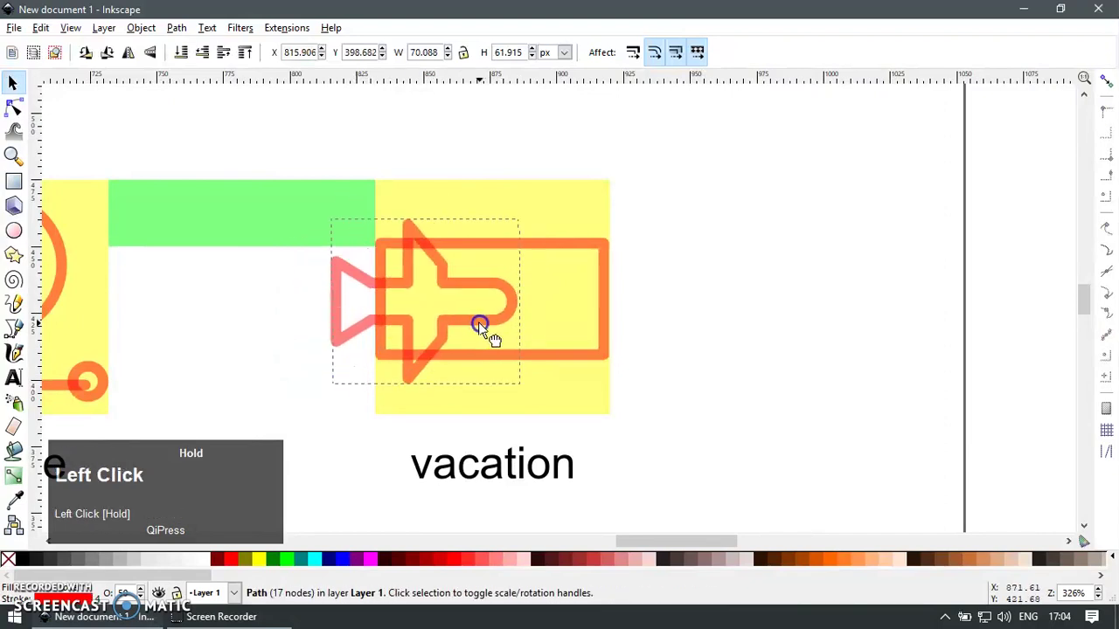
pyautogui.click(734, 320)
# Draw a vertical line about 10 px long near the ticket's upper right and copy the ticket rectangle's style onto it
pyautogui.scroll(1, 555, 316)
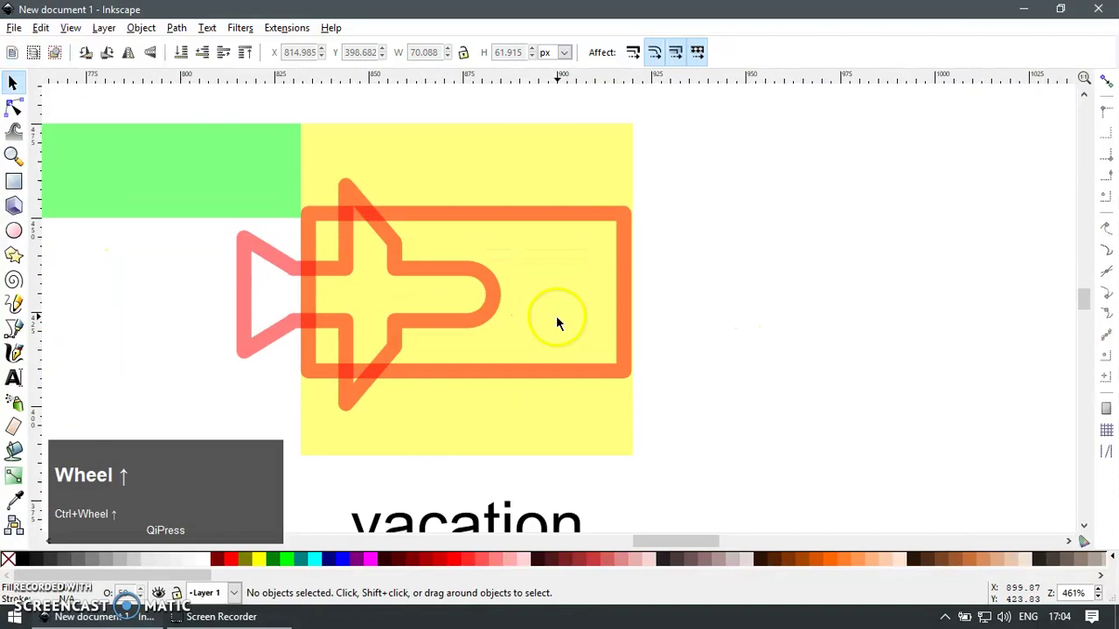
pyautogui.press('b')
pyautogui.click(555, 239)
pyautogui.keyDown('ctrl'); pyautogui.click(560, 272); pyautogui.keyUp('ctrl')
pyautogui.press('F1')
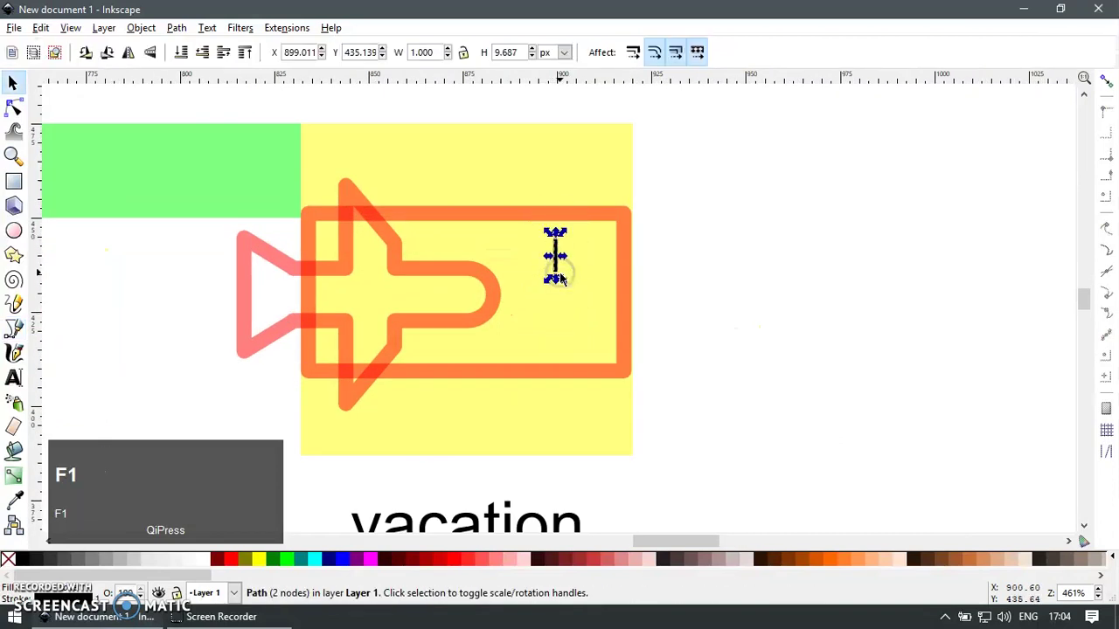
pyautogui.click(565, 220)
pyautogui.hotkey('ctrl', 'c')
pyautogui.click(556, 253)
pyautogui.hotkey('ctrl', 'shift', 'v')
# Duplicate the dash and flip the copy vertically together with the ticket rectangle to place it in the lower half
pyautogui.hotkey('ctrl', 'd')
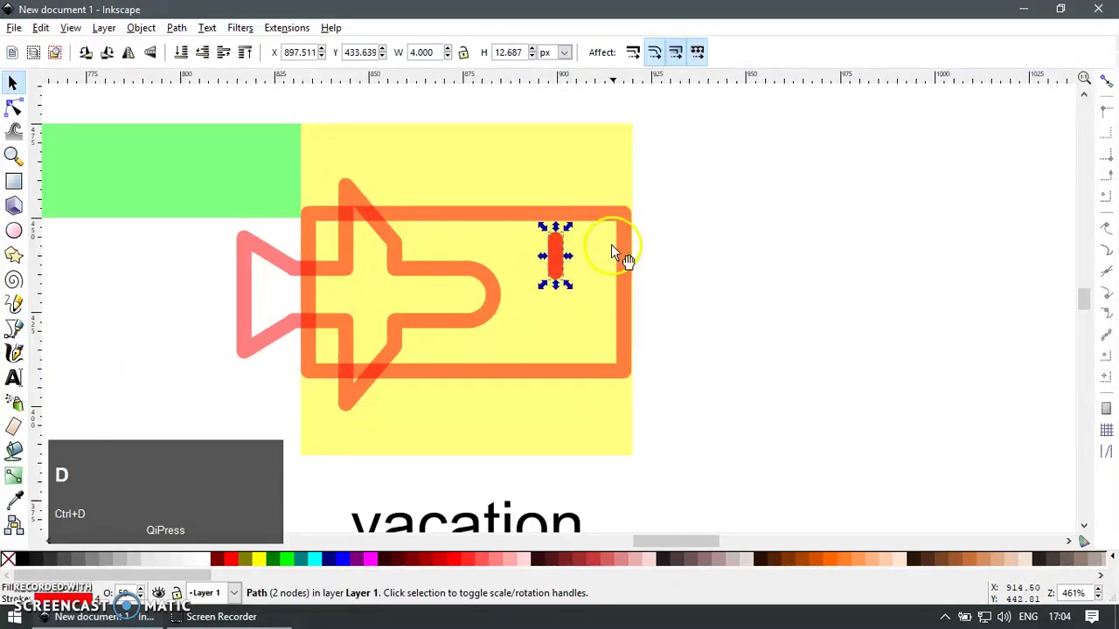
pyautogui.keyDown('shift'); pyautogui.click(623, 251); pyautogui.keyUp('shift')
pyautogui.press('v')
pyautogui.click(689, 286)
# Duplicate the lower dash and centre the copy on the ticket rectangle's horizontal axis
pyautogui.click(559, 331)
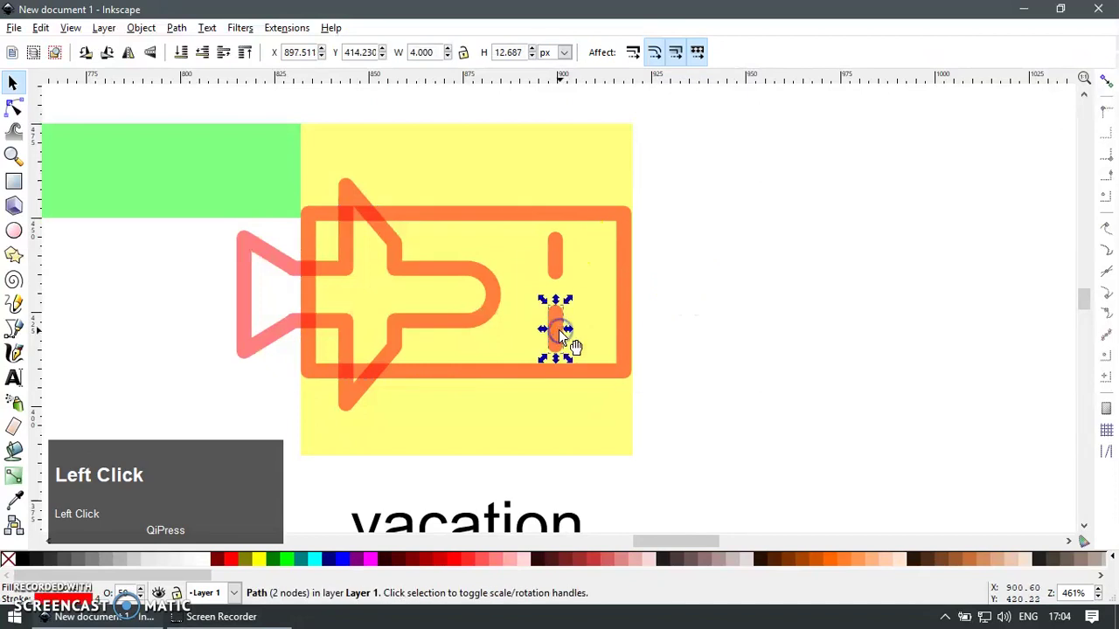
pyautogui.hotkey('ctrl', 'd')
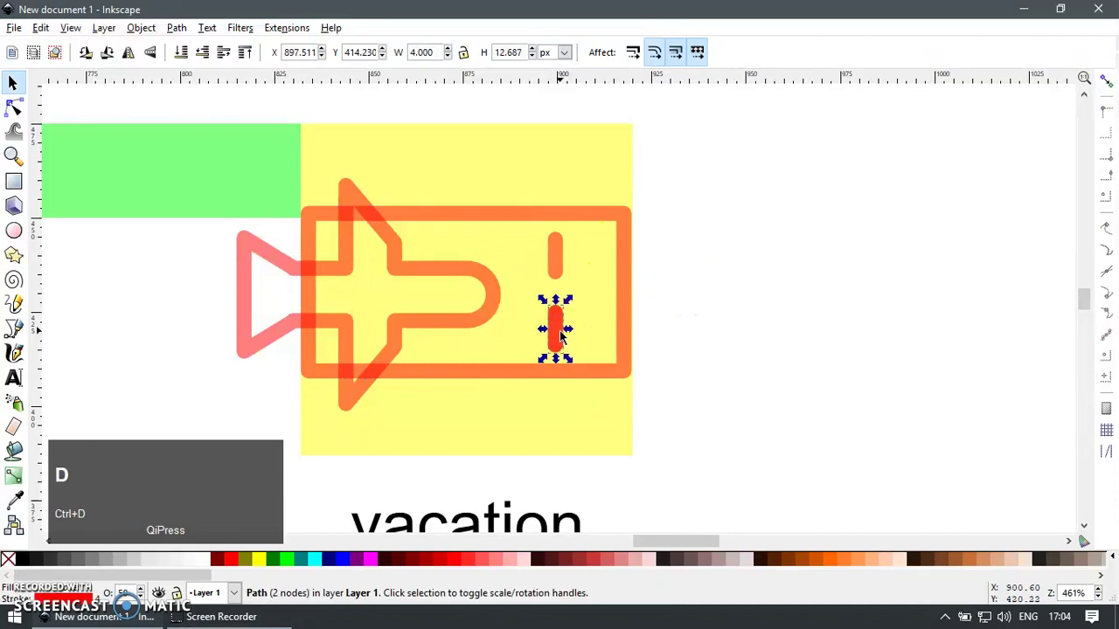
pyautogui.keyDown('shift'); pyautogui.click(627, 291); pyautogui.keyUp('shift')
pyautogui.hotkey('ctrl', 'shift', 'a')
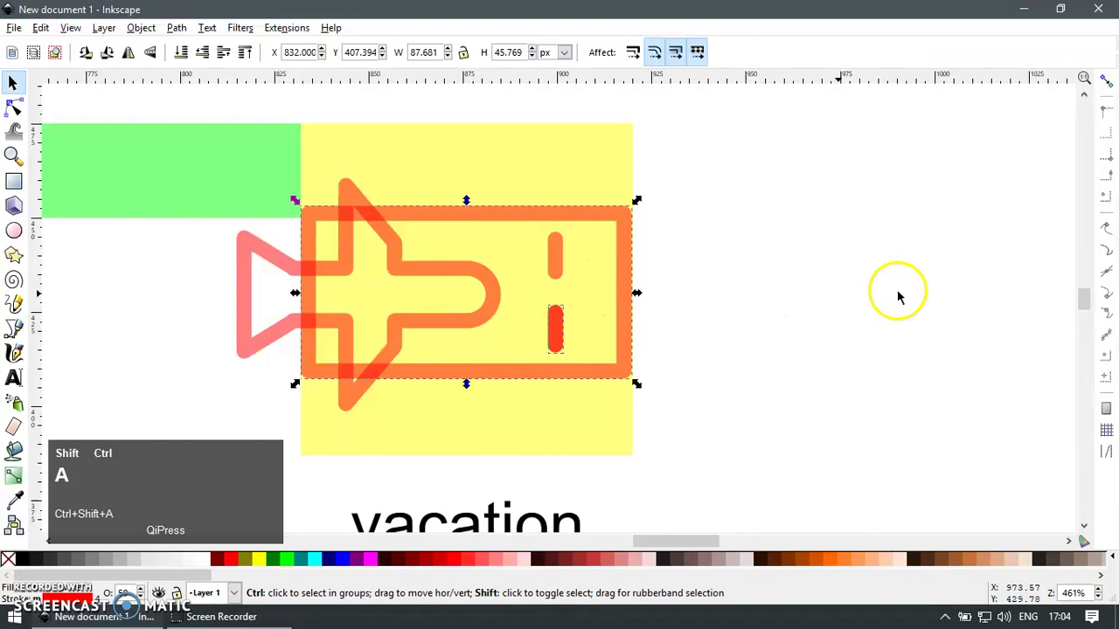
pyautogui.click(914, 529)
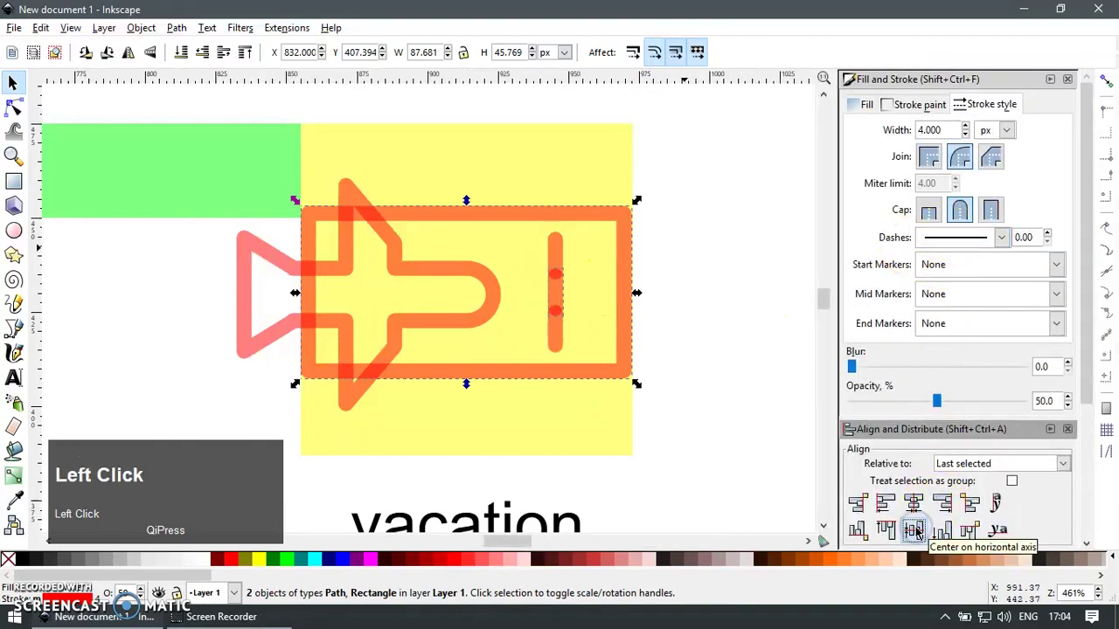
pyautogui.press('Escape')
# Move the upper dash straight up toward the ticket's top edge, apart from the middle dash
pyautogui.scroll(-3, 572, 273)
pyautogui.click(667, 293)
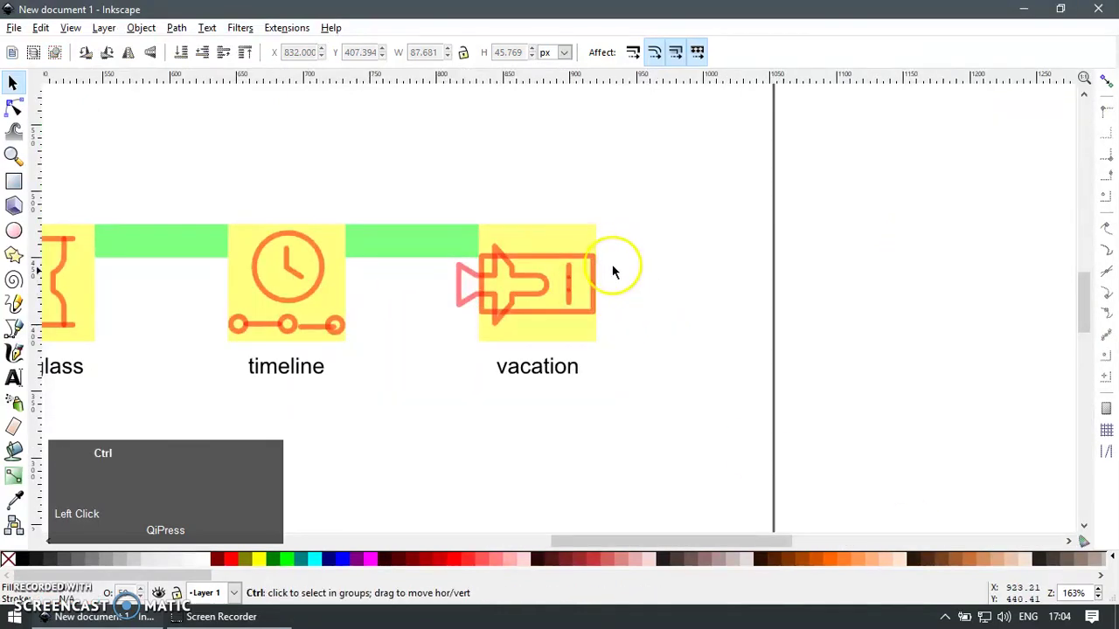
pyautogui.scroll(3, 612, 271)
pyautogui.keyDown('ctrl'); pyautogui.click(540, 246); pyautogui.keyUp('ctrl')
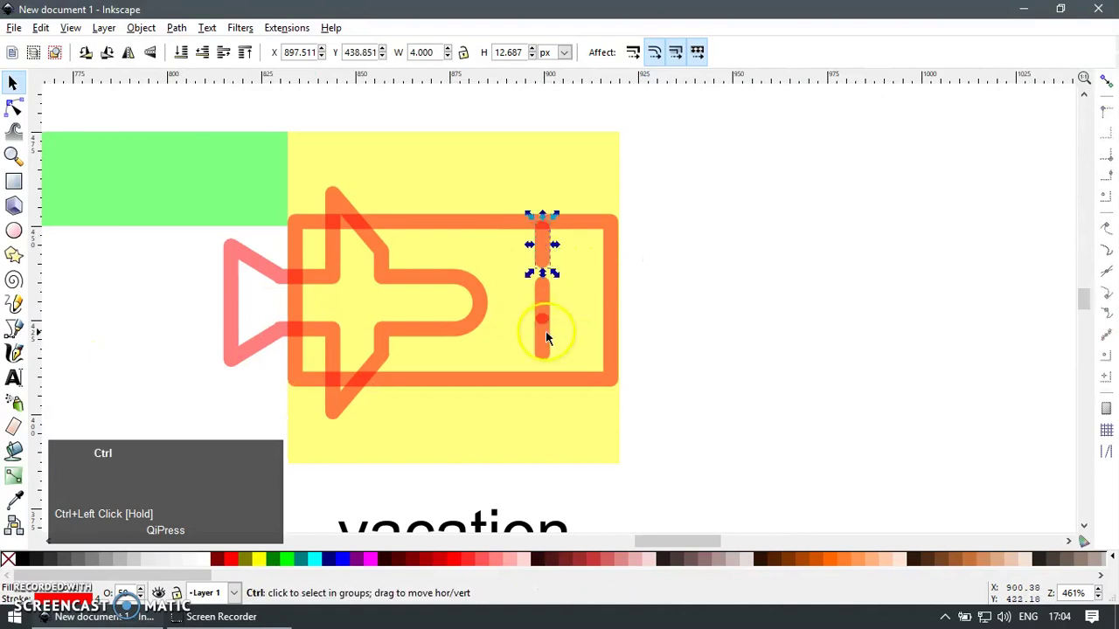
pyautogui.click(663, 215)
# Scale the whole vacation icon to about 80 × 47 px and move it inside its yellow square
pyautogui.moveTo(688, 176); pyautogui.dragTo(198, 441)
pyautogui.moveTo(624, 429); pyautogui.dragTo(530, 376)
pyautogui.moveTo(464, 331); pyautogui.dragTo(545, 341)
# Clear the selection and show the page grid over the row of icons
pyautogui.scroll(-6, 603, 345)
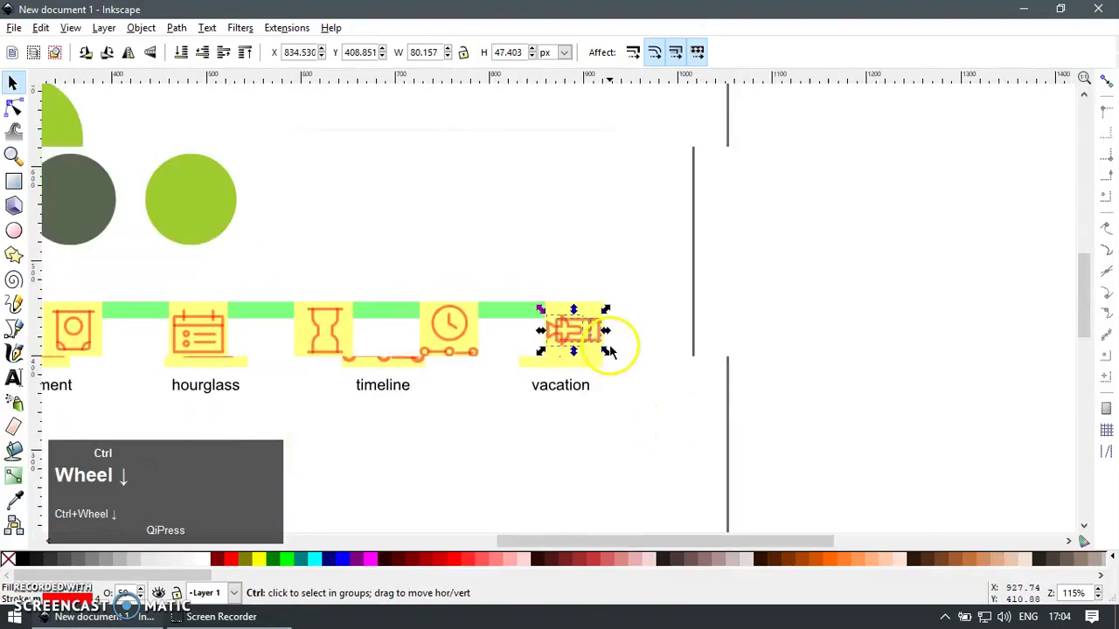
pyautogui.keyDown('shift'); pyautogui.rightClick(694, 363); pyautogui.keyUp('shift')
pyautogui.click(594, 360)
pyautogui.press('F3')
pyautogui.moveTo(257, 227); pyautogui.dragTo(822, 396)
pyautogui.press('F1')
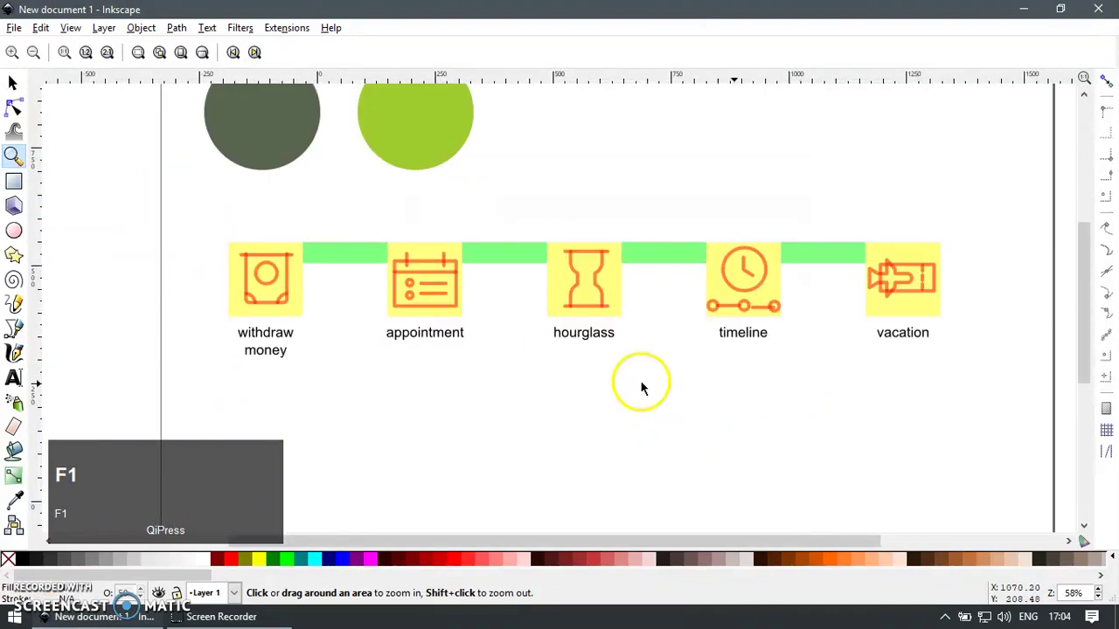
pyautogui.click(592, 386)
pyautogui.hotkey('shift', '3')
# Set the withdraw money icon's width to 84 px with proportions locked and move it inside its yellow square
pyautogui.press('z')
pyautogui.moveTo(157, 227); pyautogui.dragTo(594, 327)
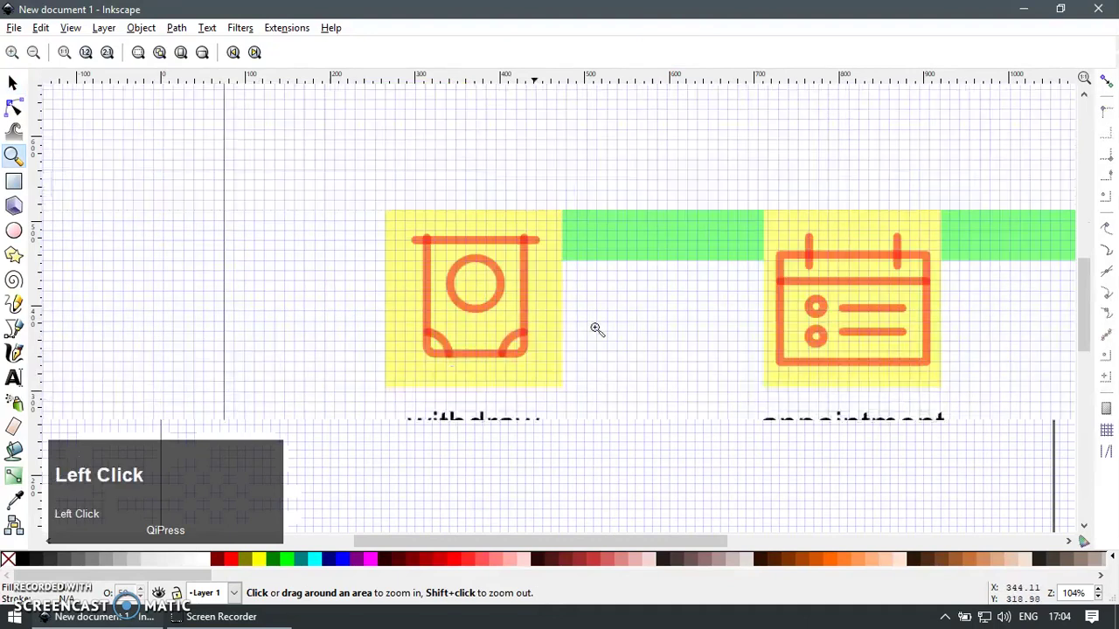
pyautogui.press('F1')
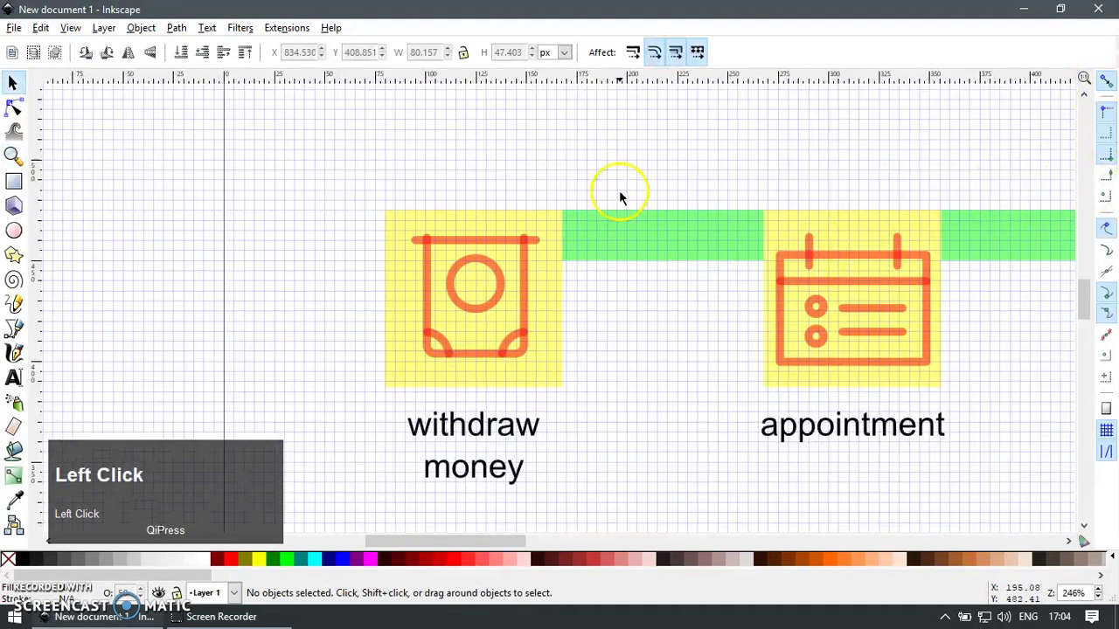
pyautogui.press('z')
pyautogui.moveTo(340, 169); pyautogui.dragTo(644, 416)
pyautogui.press('F1')
pyautogui.moveTo(351, 460); pyautogui.dragTo(637, 219)
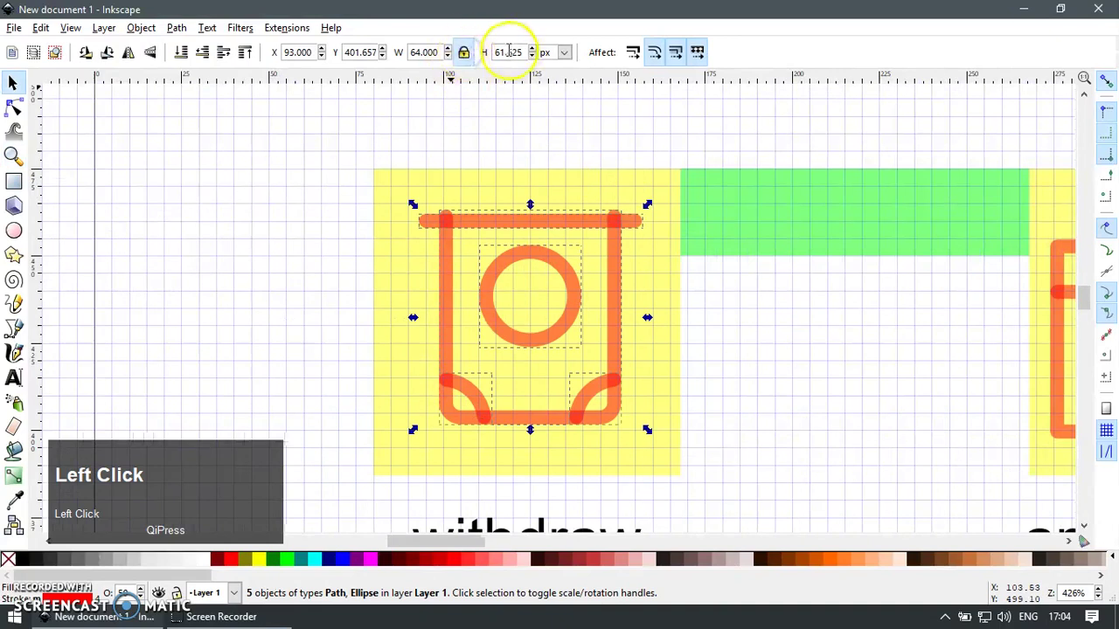
pyautogui.press('Return')
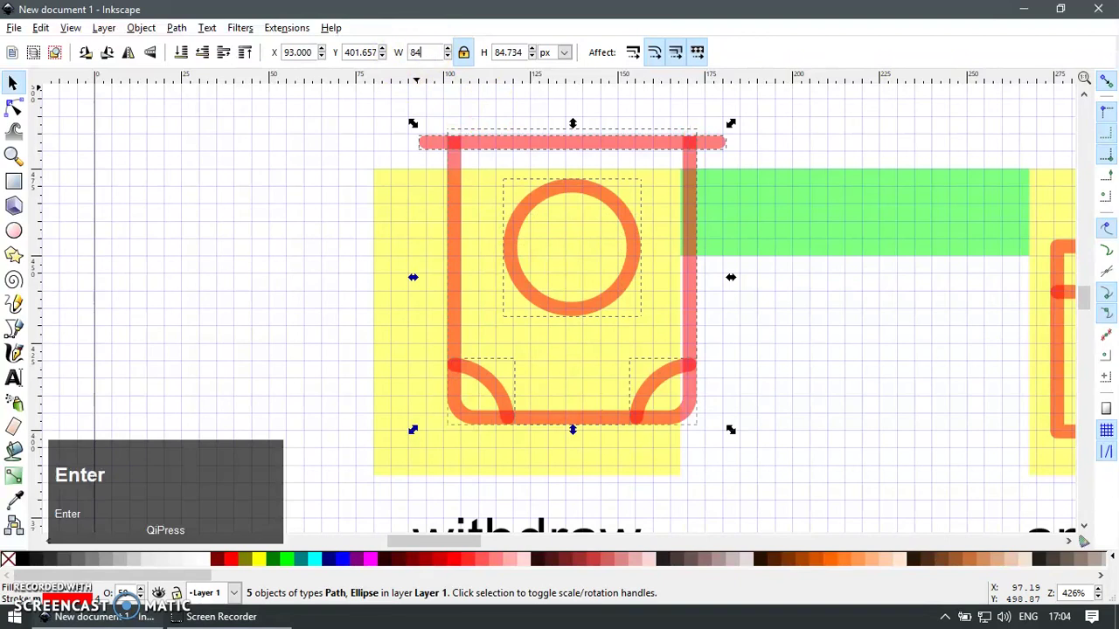
pyautogui.press('Return')
pyautogui.moveTo(536, 155); pyautogui.dragTo(499, 201)
pyautogui.press('Escape')
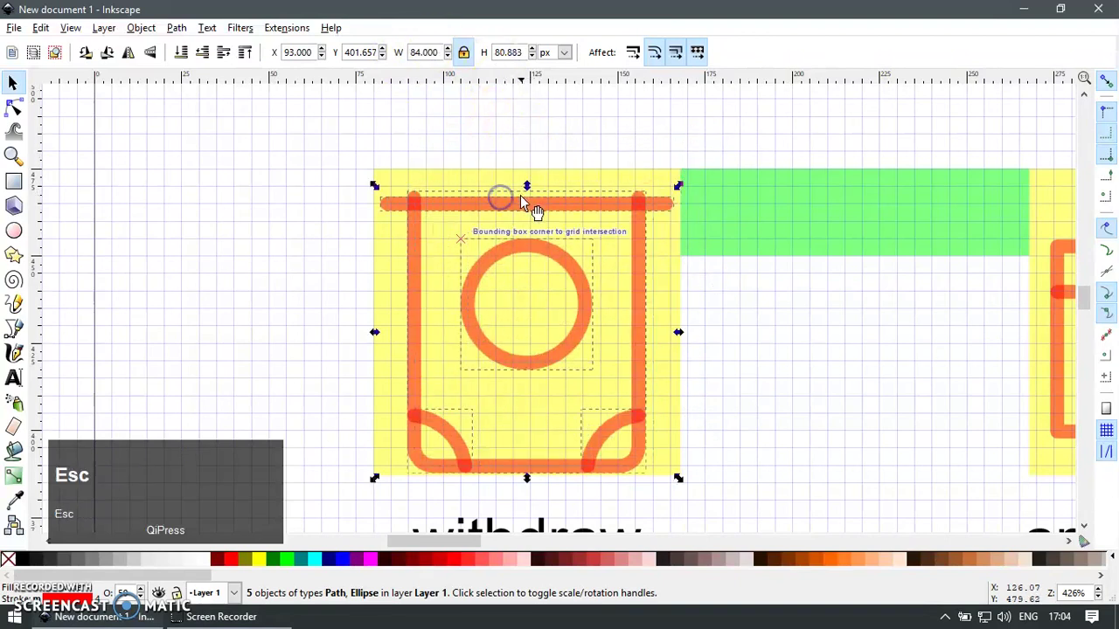
# Lower the two upper end nodes of the withdraw money icon's U-shaped outline to Y 464 px
pyautogui.click(520, 201)
pyautogui.keyDown('ctrl'); pyautogui.scroll(3, 402, 221); pyautogui.keyUp('ctrl')
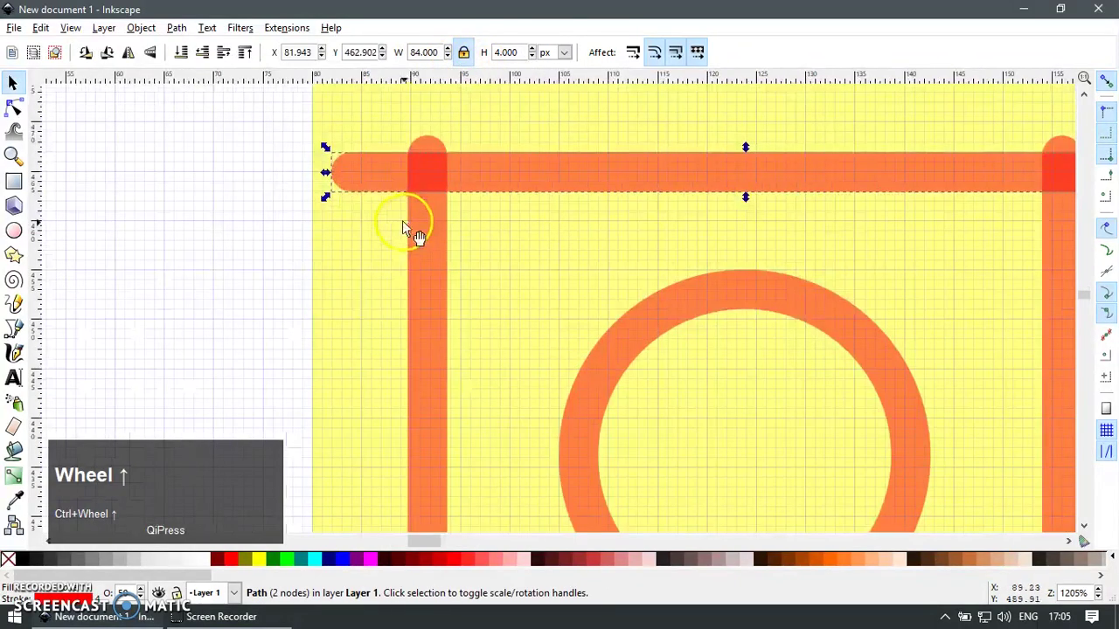
pyautogui.press('F2')
pyautogui.keyDown('ctrl'); pyautogui.scroll(-3, 340, 143); pyautogui.keyUp('ctrl')
pyautogui.press('F1')
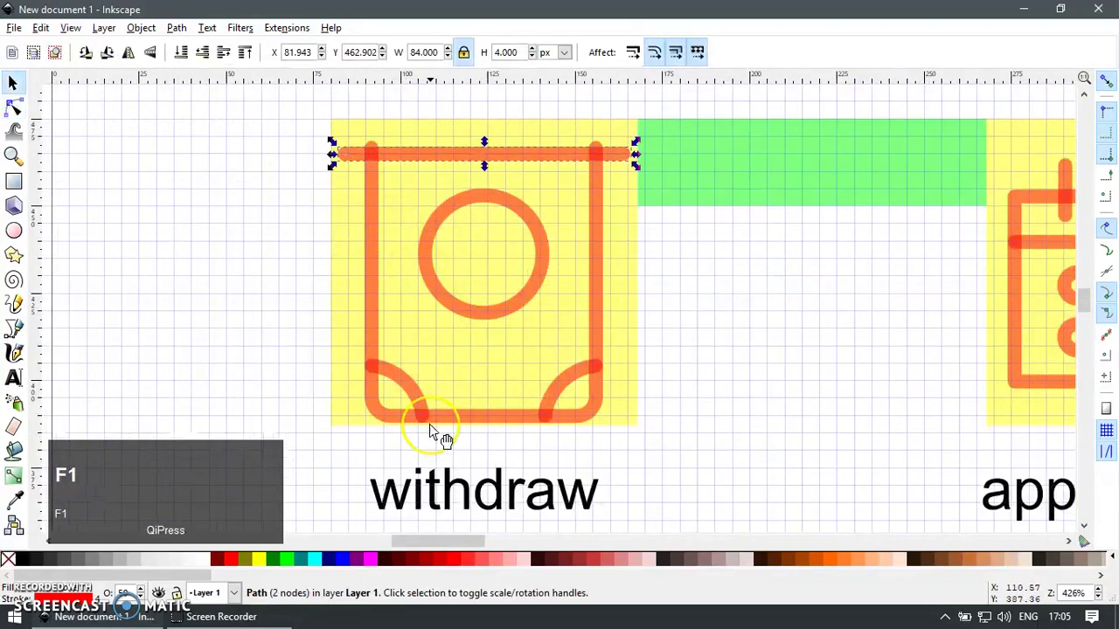
pyautogui.keyDown('ctrl'); pyautogui.scroll(1, 366, 191); pyautogui.keyUp('ctrl')
pyautogui.press('F2')
pyautogui.moveTo(327, 167); pyautogui.dragTo(732, 127)
pyautogui.keyDown('ctrl'); pyautogui.scroll(1, 708, 160); pyautogui.keyUp('ctrl')
pyautogui.keyDown('ctrl'); pyautogui.scroll(3, 709, 160); pyautogui.keyUp('ctrl')
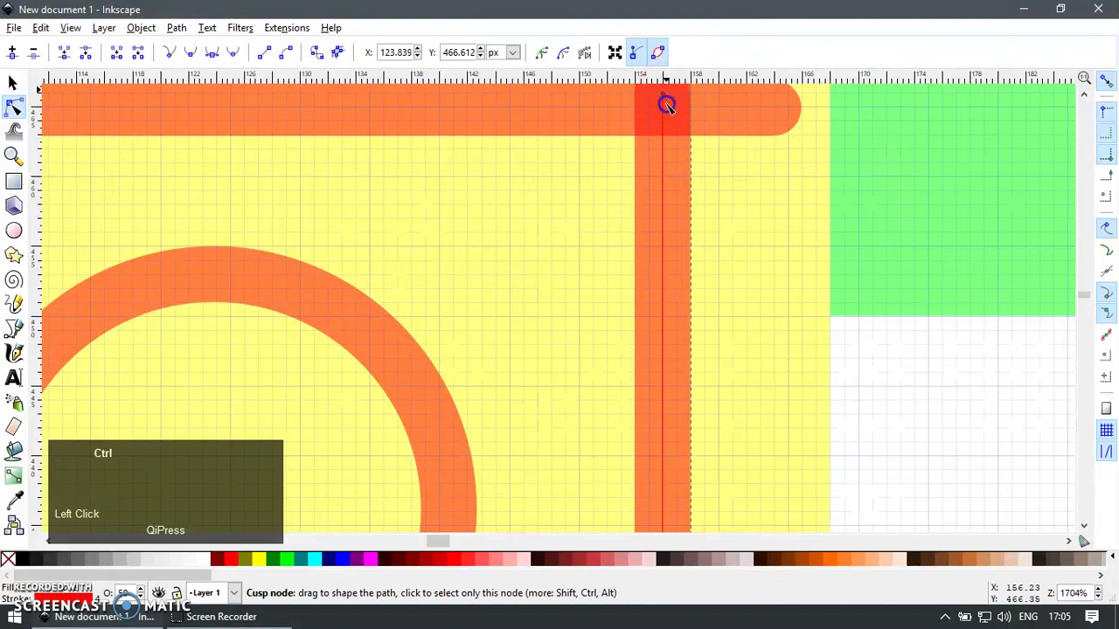
# Set the width of the U-shaped outline to 68 px with proportions locked
pyautogui.press('F1')
pyautogui.click(742, 118)
pyautogui.keyDown('ctrl'); pyautogui.scroll(-3, 714, 165); pyautogui.keyUp('ctrl')
pyautogui.click(698, 196)
pyautogui.moveTo(700, 173); pyautogui.dragTo(722, 217)
pyautogui.hotkey('ctrl', 'z')
pyautogui.click(437, 53)
pyautogui.press('Return')
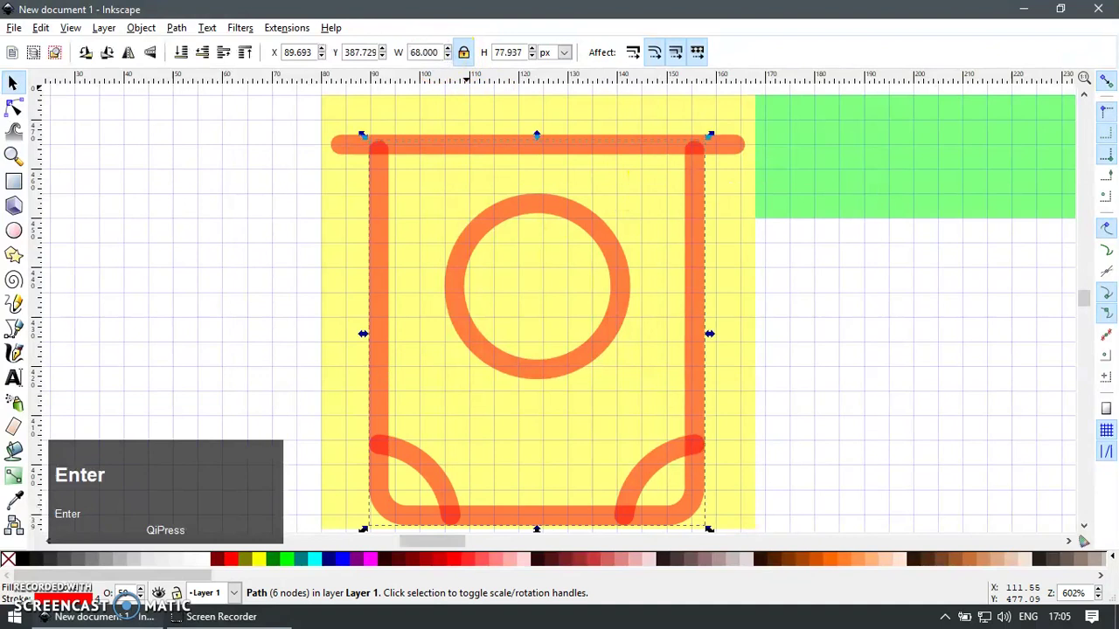
# Nudge the U-shaped outline onto the grid so its bottom edge sits at Y 388 px
pyautogui.moveTo(329, 432); pyautogui.dragTo(527, 540)
pyautogui.press('F2')
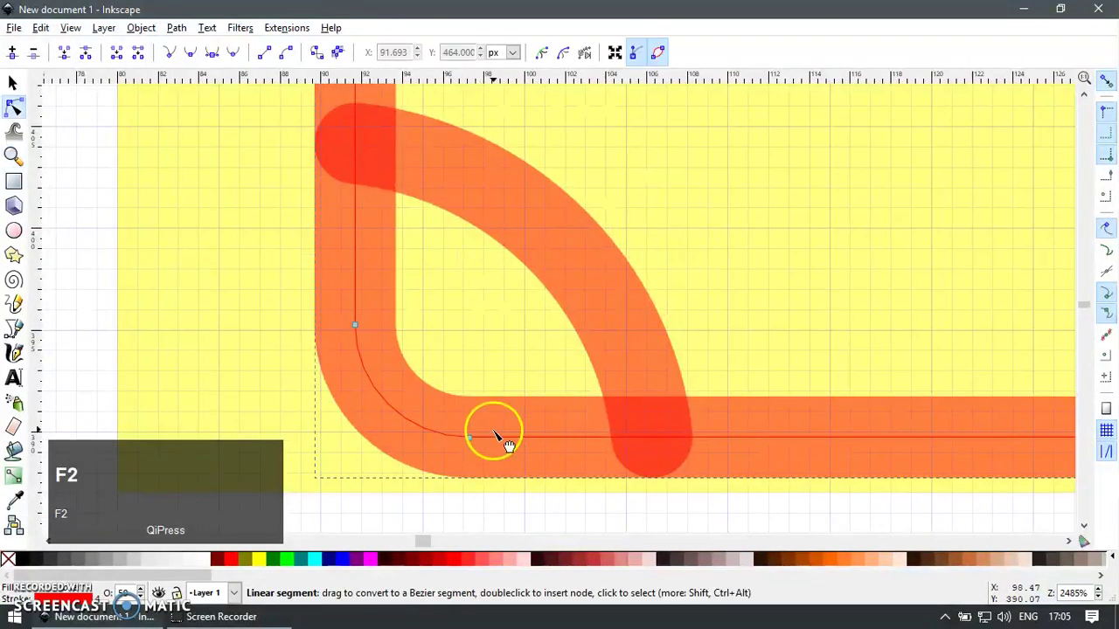
pyautogui.press('F1')
pyautogui.moveTo(486, 453); pyautogui.dragTo(486, 439)
pyautogui.press('F2')
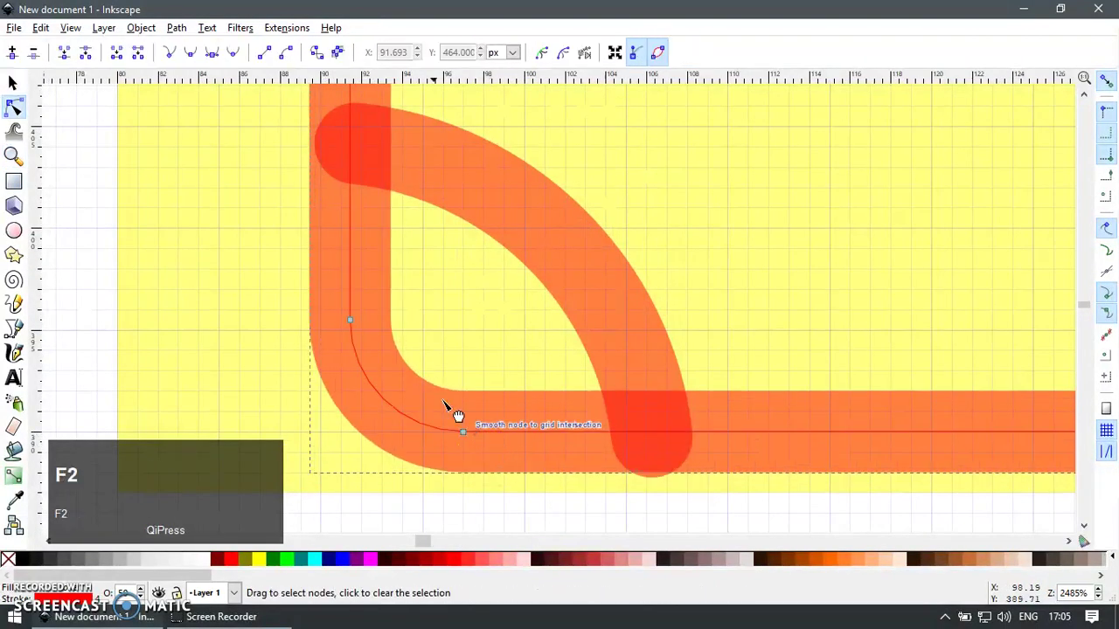
pyautogui.scroll(-5, 430, 354)
pyautogui.scroll(-2, 430, 354)
# Give the U-shaped outline a green stroke to tell it apart from the other parts
pyautogui.press('F1')
pyautogui.scroll(2, 512, 280)
pyautogui.keyDown('shift'); pyautogui.click(277, 561); pyautogui.keyUp('shift')
# Center the green outline horizontally under the top bar
pyautogui.keyDown('shift'); pyautogui.click(506, 201); pyautogui.keyUp('shift')
pyautogui.hotkey('ctrl', 'shift', 'a')
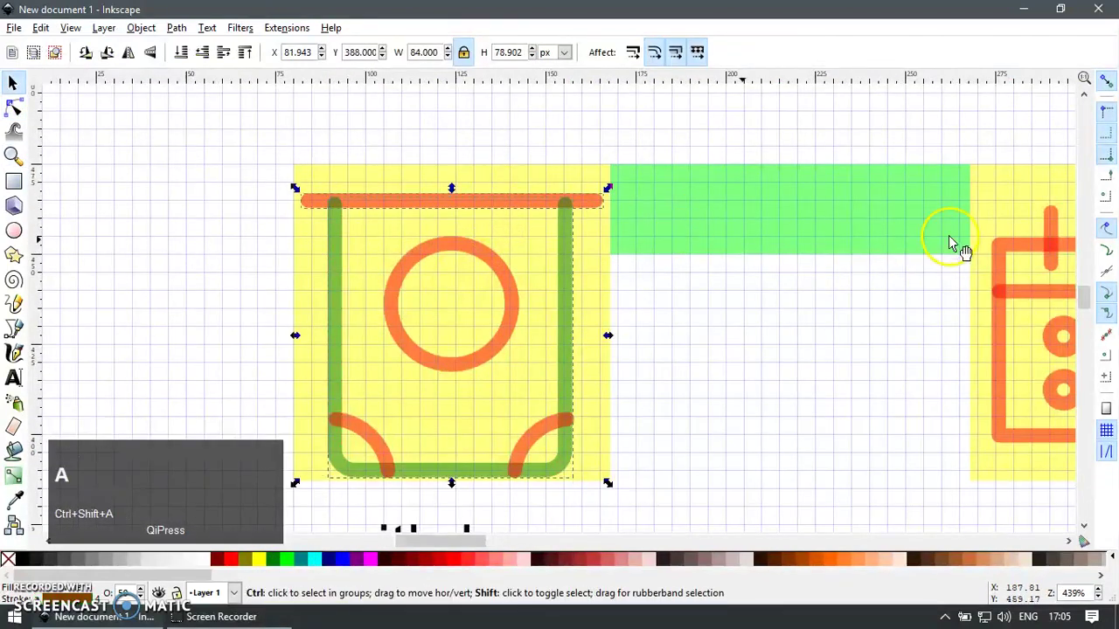
pyautogui.click(914, 505)
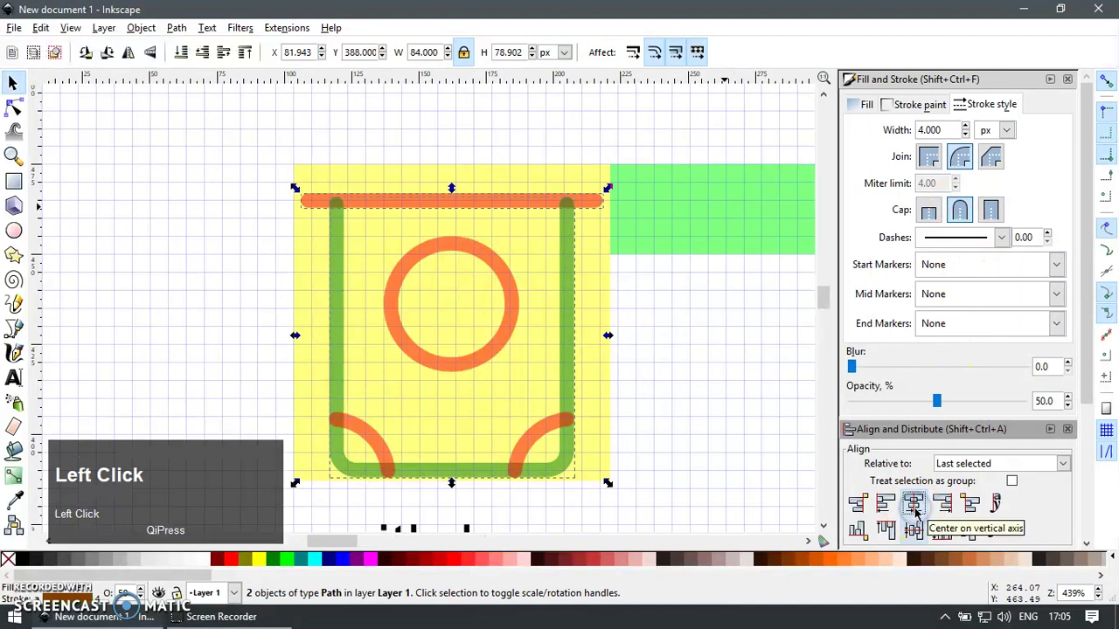
pyautogui.press('Escape')
# Examine how the green outline's upper right end meets the top bar and the grid
pyautogui.moveTo(568, 232); pyautogui.dragTo(593, 268)
pyautogui.hotkey('ctrl', 'z')
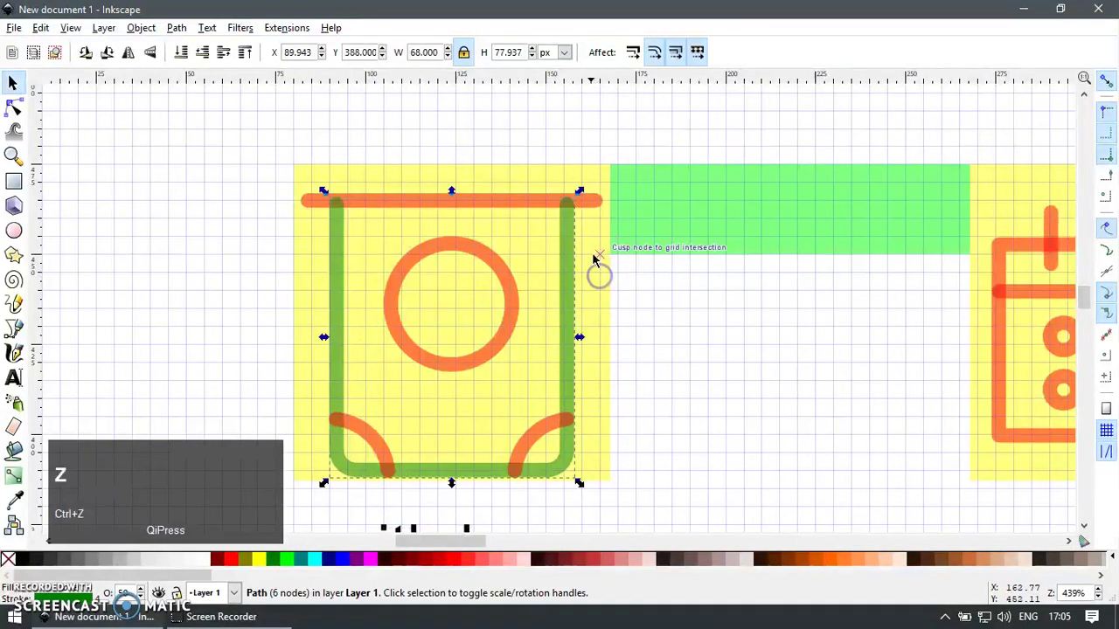
pyautogui.scroll(2, 587, 233)
pyautogui.press('F2')
pyautogui.press('F1')
pyautogui.scroll(2, 567, 176)
pyautogui.press('F2')
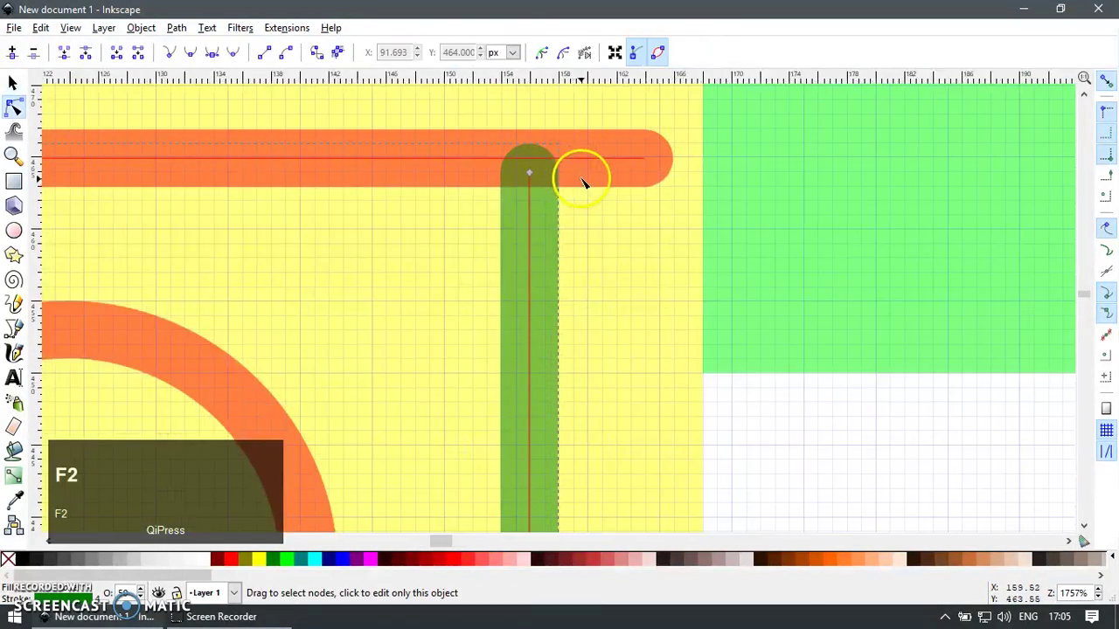
pyautogui.press('F1')
pyautogui.click(592, 165)
pyautogui.scroll(-7, 592, 179)
# Enlarge the withdraw money icon's lower left corner arc to about 20 px wide
pyautogui.press('F3')
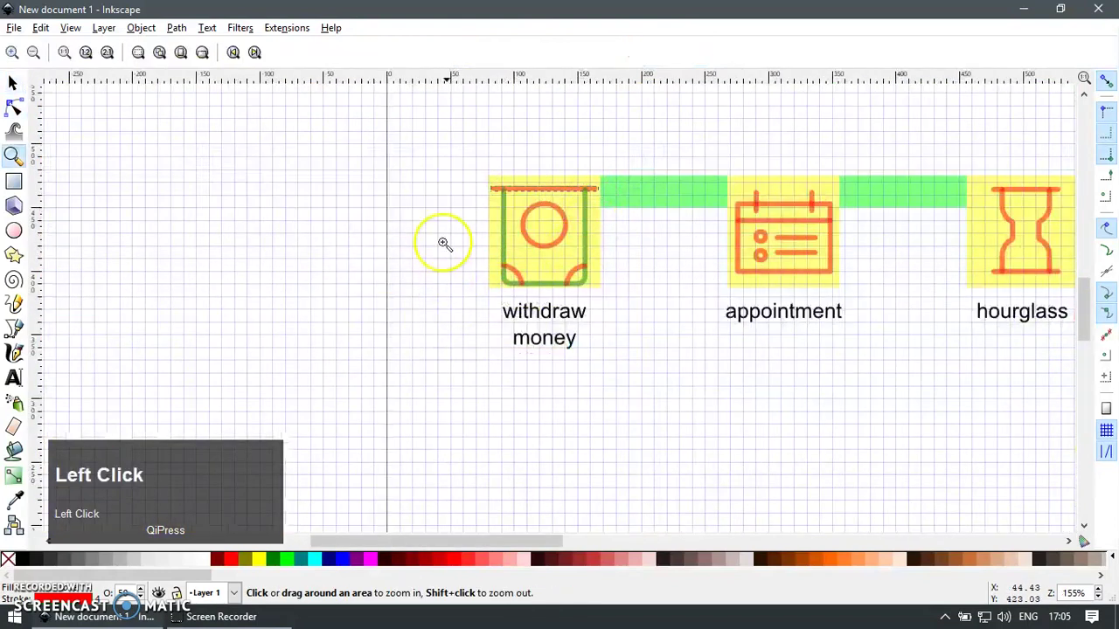
pyautogui.moveTo(446, 240); pyautogui.dragTo(589, 333)
pyautogui.press('F1')
pyautogui.scroll(2, 564, 255)
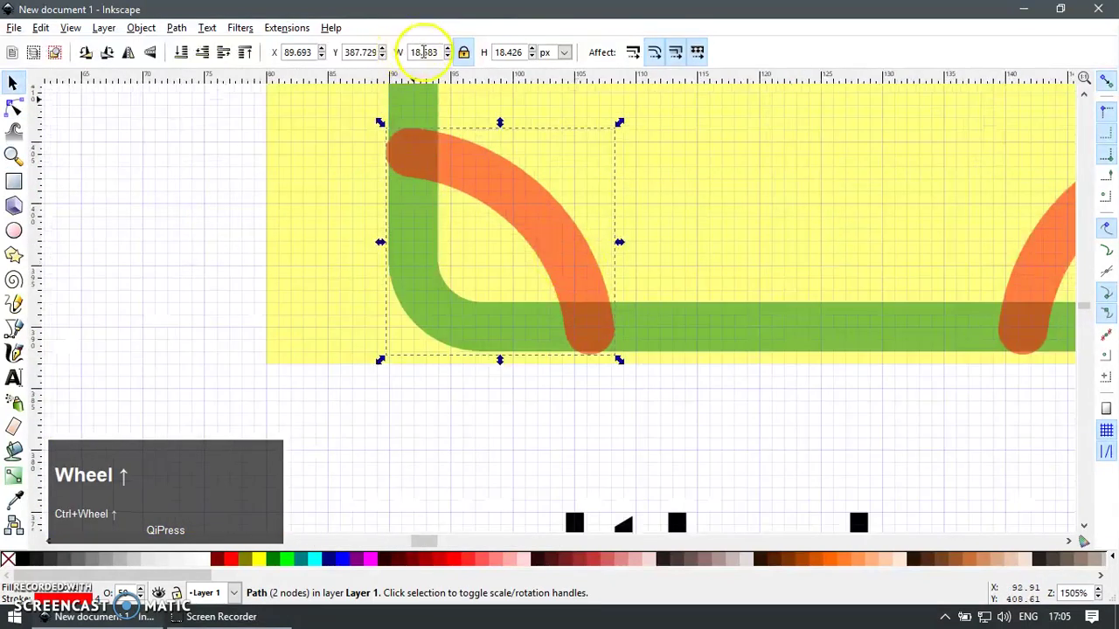
# Align the corner arc with the left and bottom edges of the green outline
pyautogui.keyDown('shift'); pyautogui.click(481, 311); pyautogui.keyUp('shift')
pyautogui.hotkey('ctrl', 'shift', 'a')
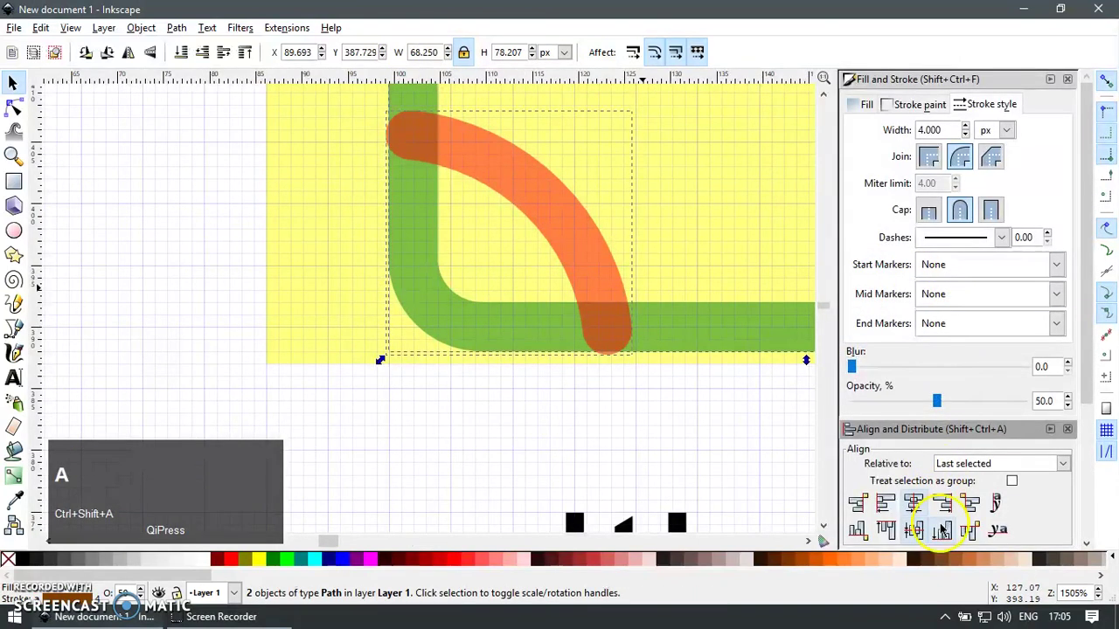
pyautogui.click(941, 530)
pyautogui.click(886, 505)
pyautogui.press('F12')
pyautogui.press('Escape')
# Delete the lower right corner arc of the withdraw money icon
pyautogui.scroll(-1, 644, 294)
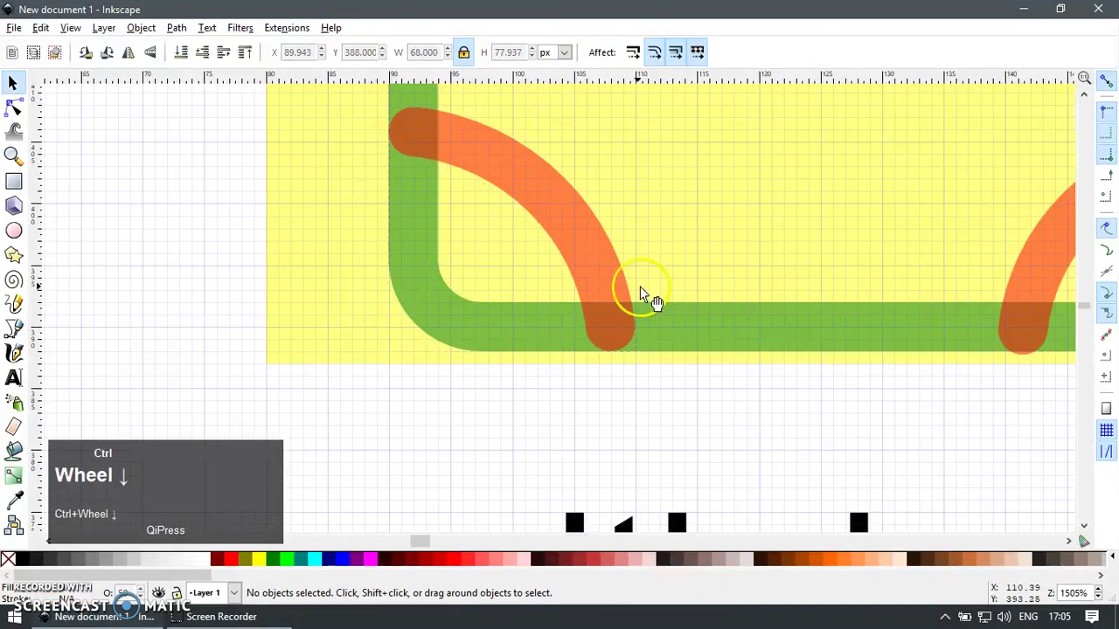
pyautogui.scroll(-3, 644, 295)
pyautogui.click(783, 262)
pyautogui.press('Delete')
# Shorten the remaining arc's lower end slightly by adding a node just before it and deleting the end node
pyautogui.press('z')
pyautogui.moveTo(469, 205); pyautogui.dragTo(638, 320)
pyautogui.doubleClick(688, 299)
pyautogui.scroll(3, 686, 395)
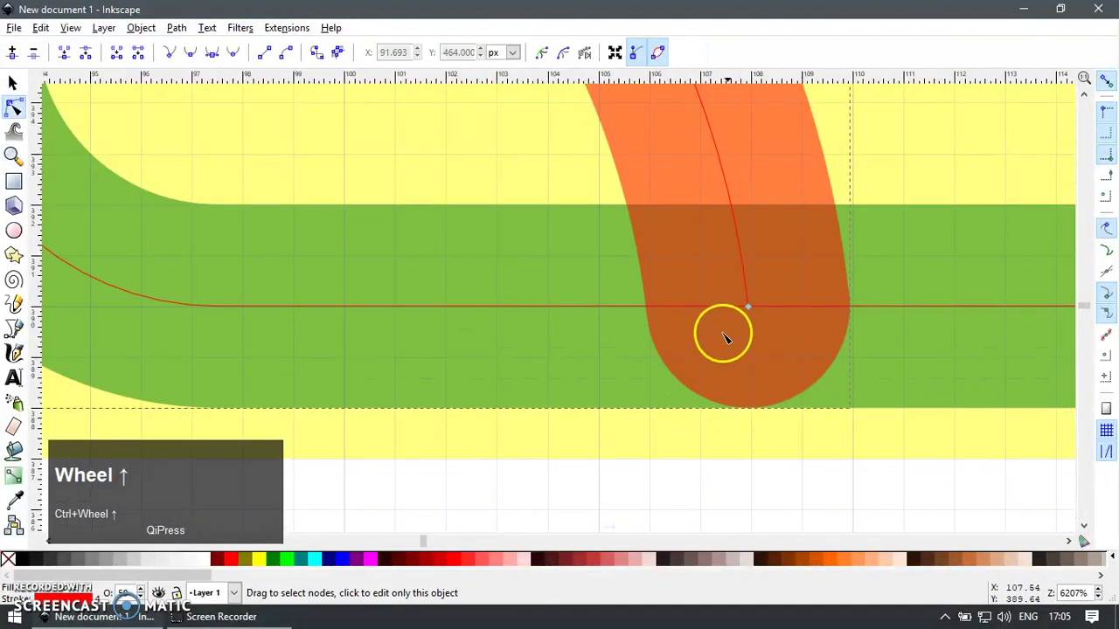
pyautogui.keyDown('ctrl'); pyautogui.keyDown('alt'); pyautogui.click(744, 286); pyautogui.keyUp('alt'); pyautogui.keyUp('ctrl')
pyautogui.press('Delete')
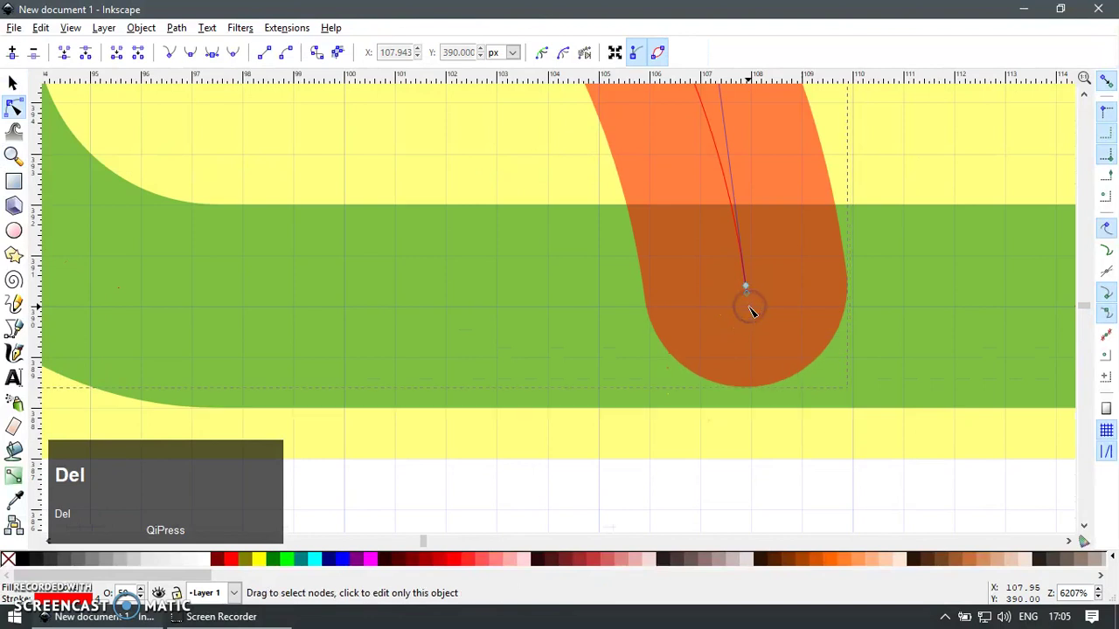
# Shorten the arc's upper left end slightly by adding a node just inside it and deleting the end node
pyautogui.scroll(-4, 743, 308)
pyautogui.moveTo(589, 217); pyautogui.dragTo(601, 324)
pyautogui.press('z')
pyautogui.moveTo(519, 172); pyautogui.dragTo(586, 248)
pyautogui.press('F2')
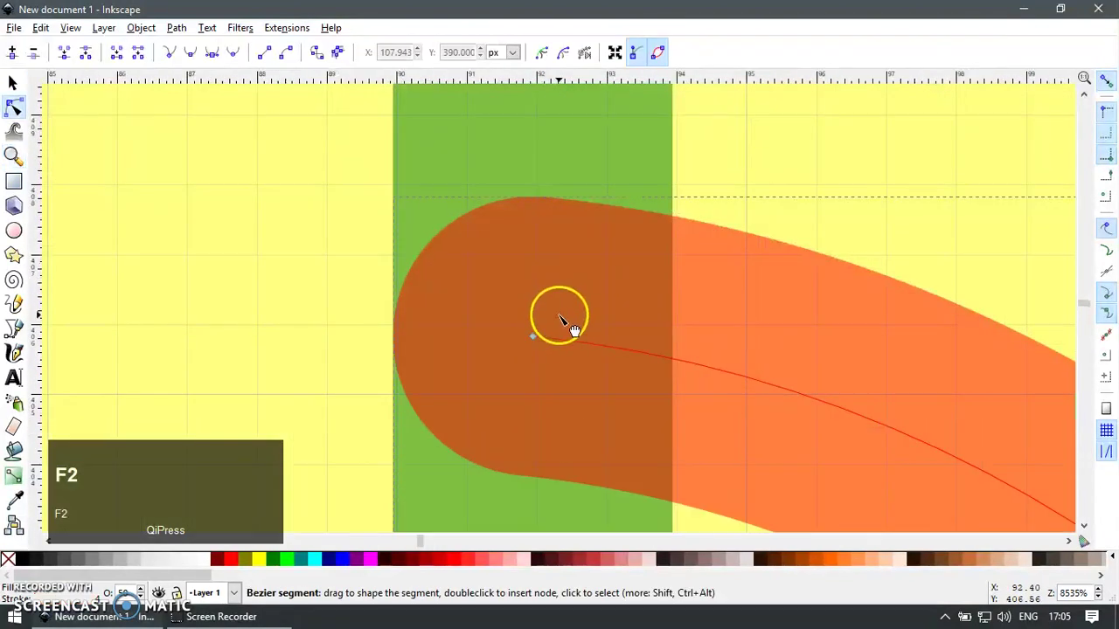
pyautogui.click(537, 339)
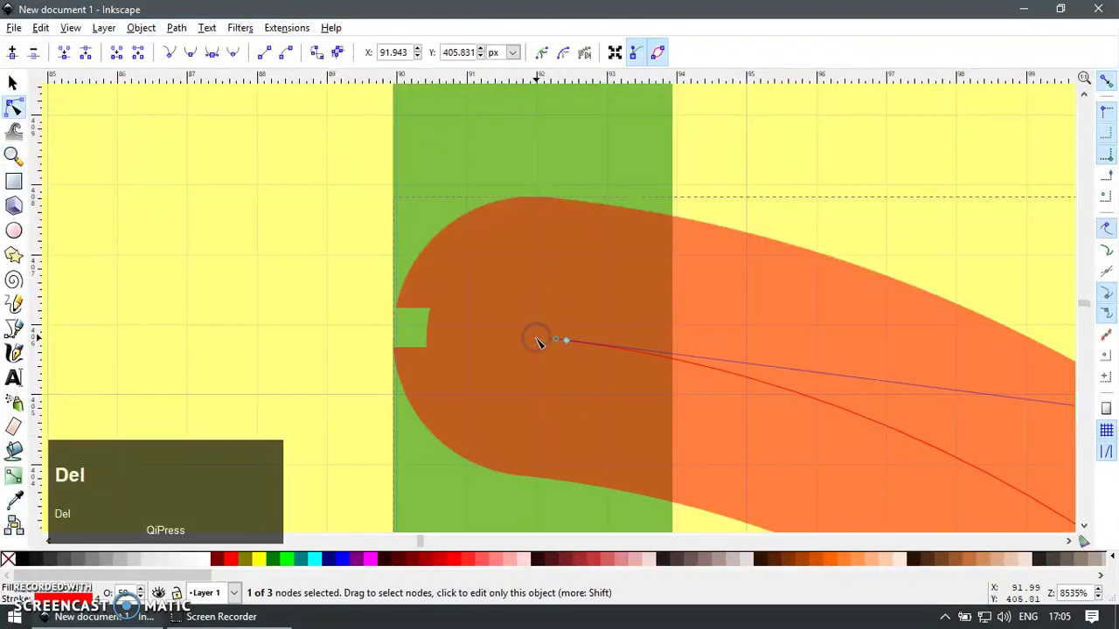
# Duplicate the corner arc, mirrored horizontally, into the green outline's lower right corner
pyautogui.scroll(-8, 469, 276)
pyautogui.press('F1')
pyautogui.hotkey('ctrl', 'd')
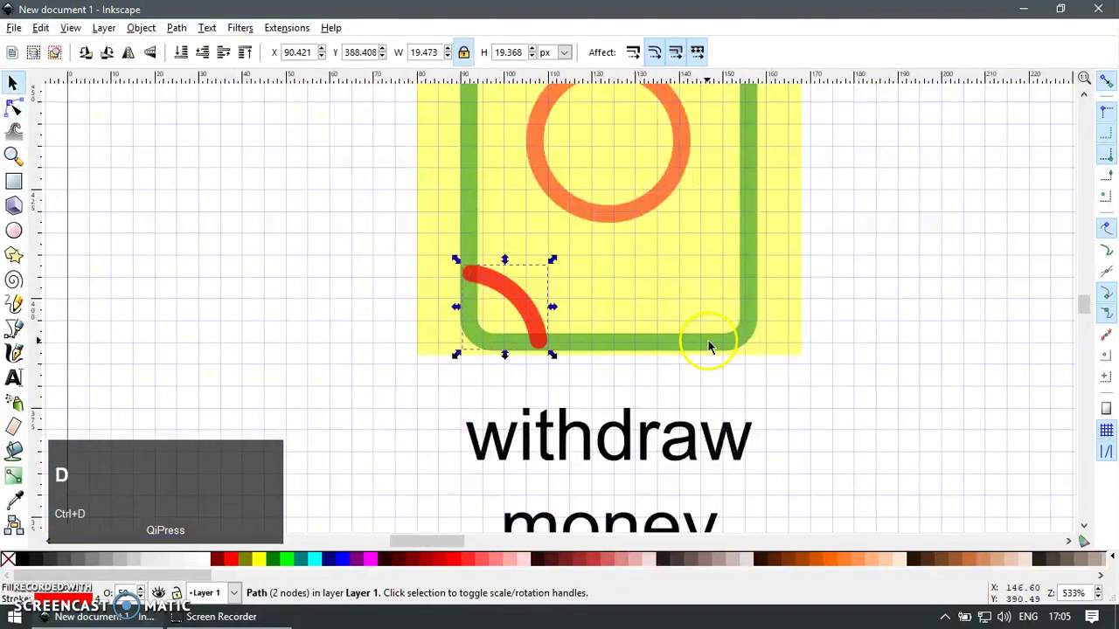
pyautogui.keyDown('shift'); pyautogui.click(708, 343); pyautogui.keyUp('shift')
pyautogui.press('h')
pyautogui.click(823, 278)
pyautogui.moveTo(835, 207); pyautogui.dragTo(808, 310)
# Resize the withdraw money icon's circle to 36 × 36 px and convert it to a path
pyautogui.moveTo(650, 260); pyautogui.dragTo(665, 294)
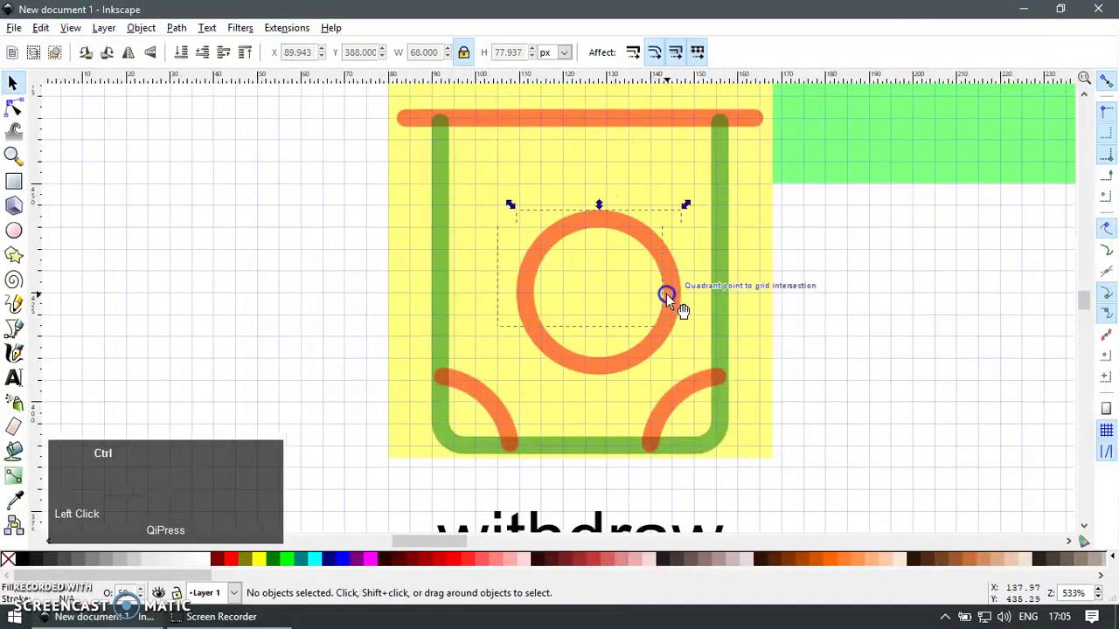
pyautogui.hotkey('ctrl', 'z')
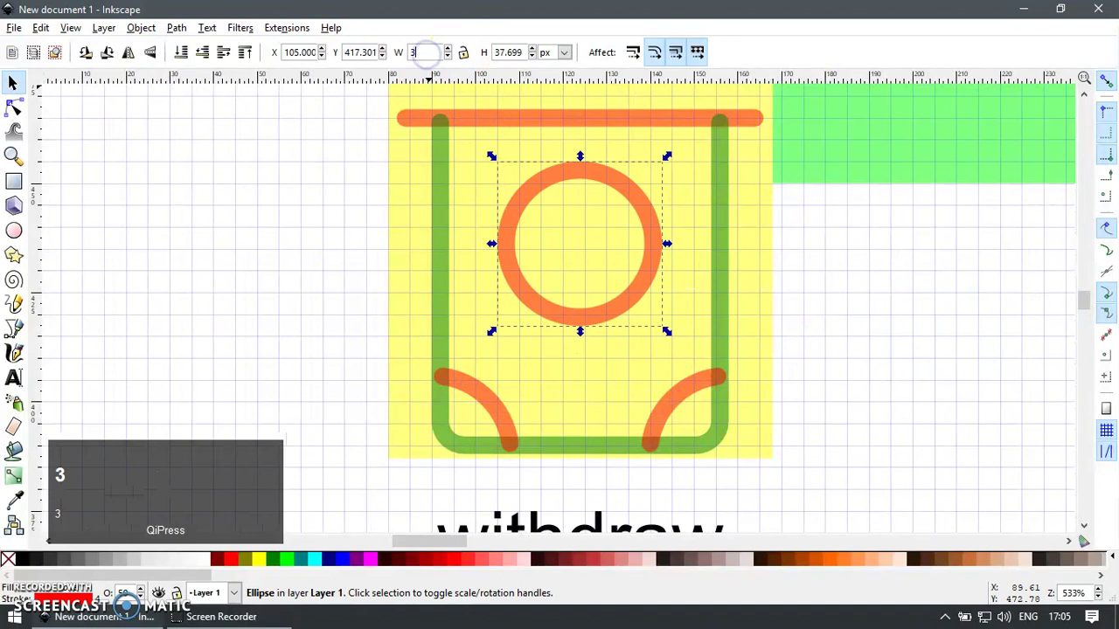
pyautogui.press('Tab')
pyautogui.write('36')
pyautogui.press('Return')
pyautogui.press('F2')
pyautogui.hotkey('ctrl', 'shift', 'c')
pyautogui.press('F1')
# Center the circle horizontally inside the green outline
pyautogui.keyDown('shift'); pyautogui.click(717, 186); pyautogui.keyUp('shift')
pyautogui.hotkey('ctrl', 'shift', 'a')
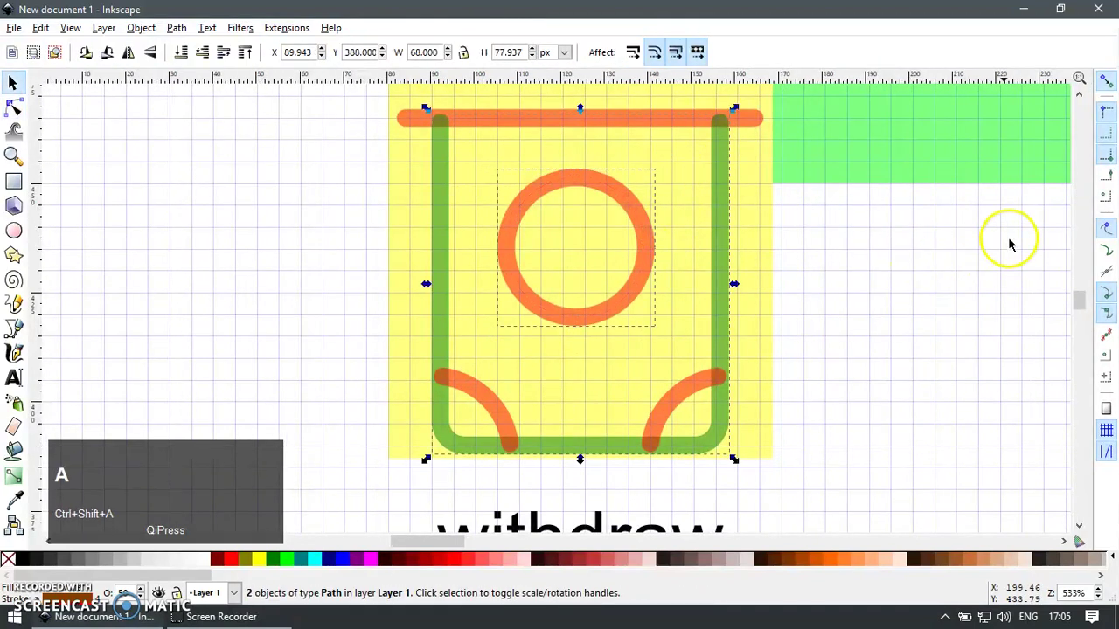
pyautogui.click(917, 501)
pyautogui.press('F12')
pyautogui.press('Escape')
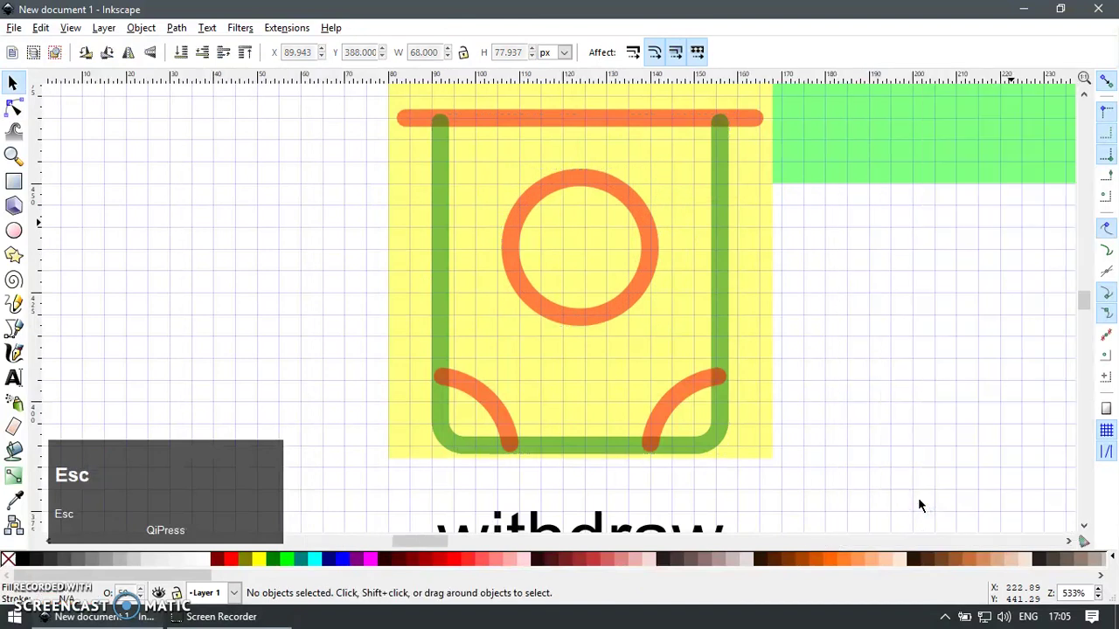
# Move the circle straight up onto the grid at Y 418 px
pyautogui.press('z')
pyautogui.moveTo(474, 134); pyautogui.dragTo(672, 270)
pyautogui.press('F2')
pyautogui.click(661, 256)
pyautogui.press('F1')
pyautogui.moveTo(620, 244); pyautogui.dragTo(621, 228)
pyautogui.keyDown('ctrl'); pyautogui.scroll(1, 581, 214); pyautogui.keyUp('ctrl')
pyautogui.keyDown('ctrl'); pyautogui.scroll(-5, 588, 207); pyautogui.keyUp('ctrl')
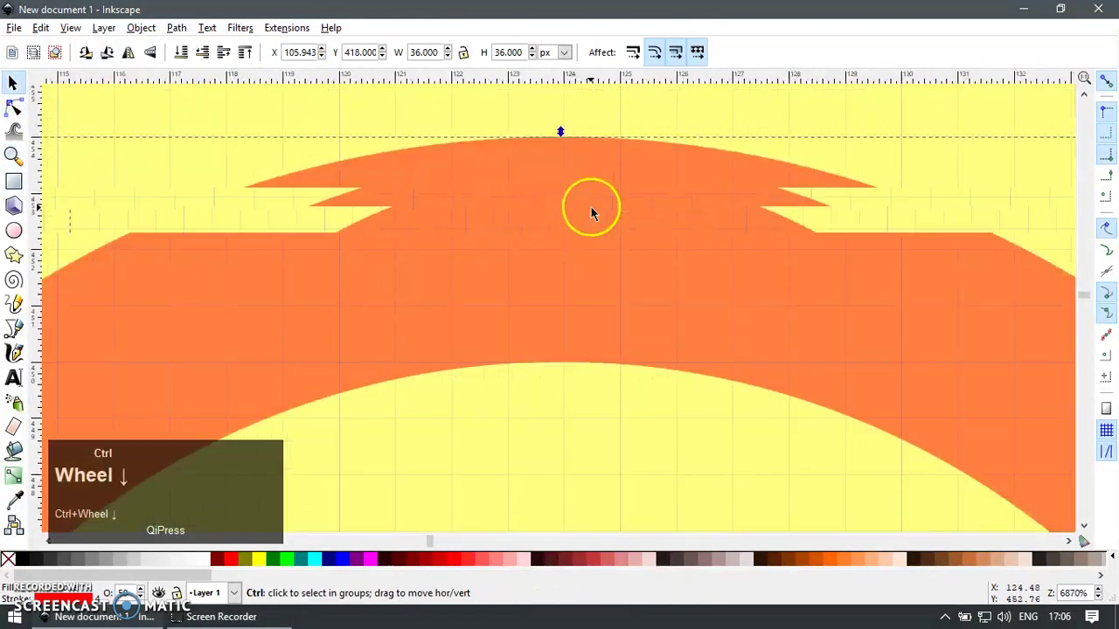
# Paste the red stroke style onto the green outline and group the five parts of the withdraw money icon
pyautogui.click(700, 227)
pyautogui.hotkey('ctrl', 'shift', 'v')
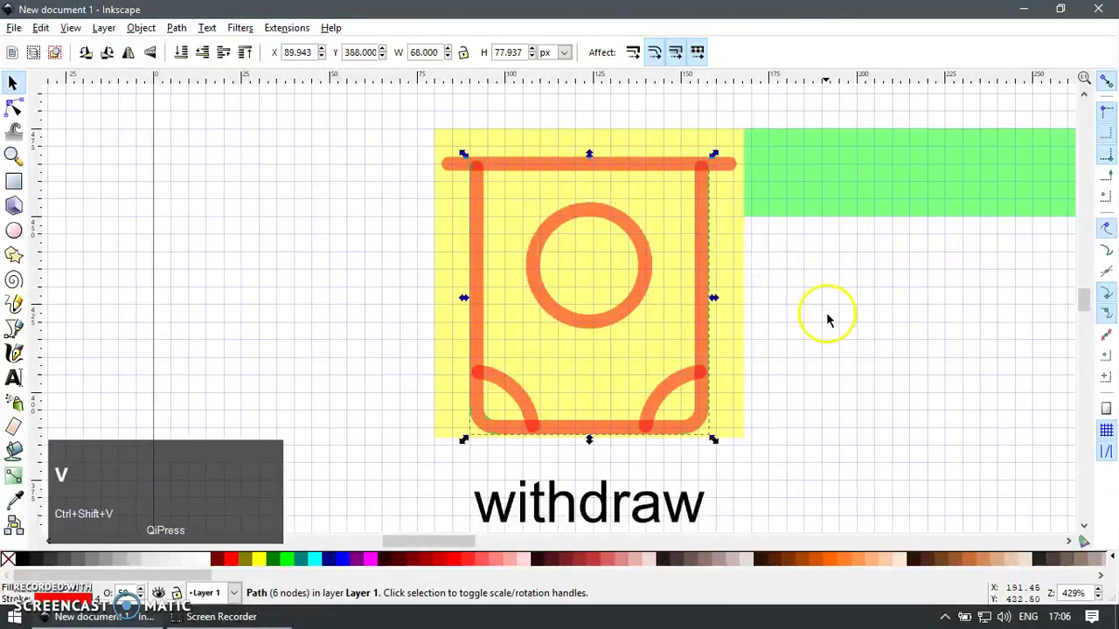
pyautogui.click(412, 158)
pyautogui.moveTo(389, 139)
pyautogui.mouseDown()
pyautogui.moveTo(757, 409)
pyautogui.moveTo(779, 466)
pyautogui.mouseUp()
pyautogui.hotkey('ctrl', 'g')
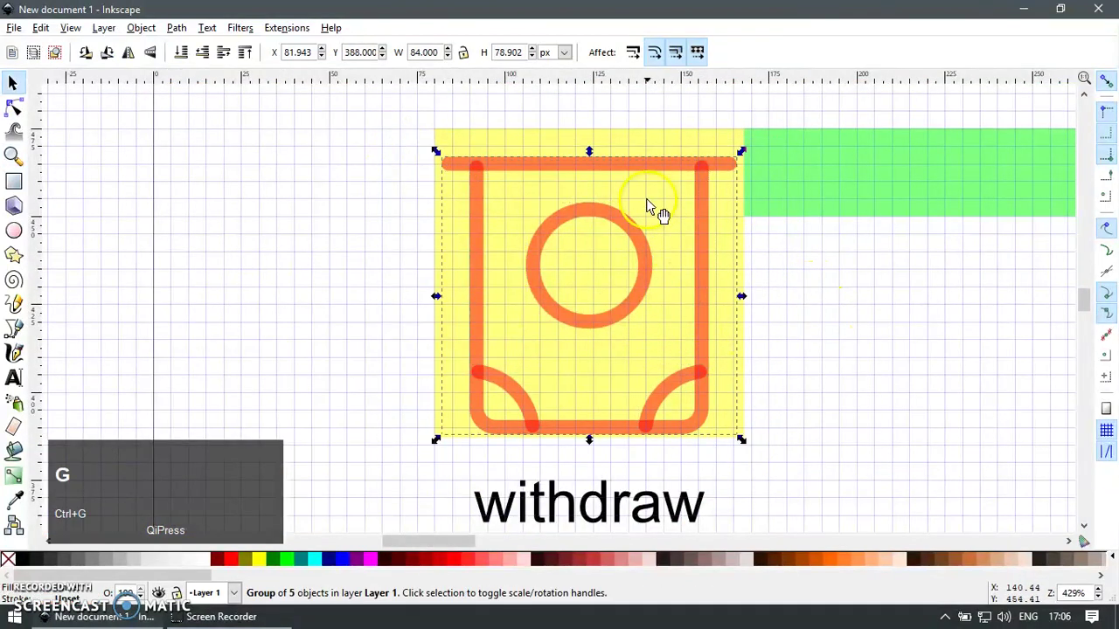
# Center the withdraw money group on its yellow square
pyautogui.keyDown('shift'); pyautogui.click(741, 171); pyautogui.keyUp('shift')
pyautogui.hotkey('ctrl', 'shift', 'a')
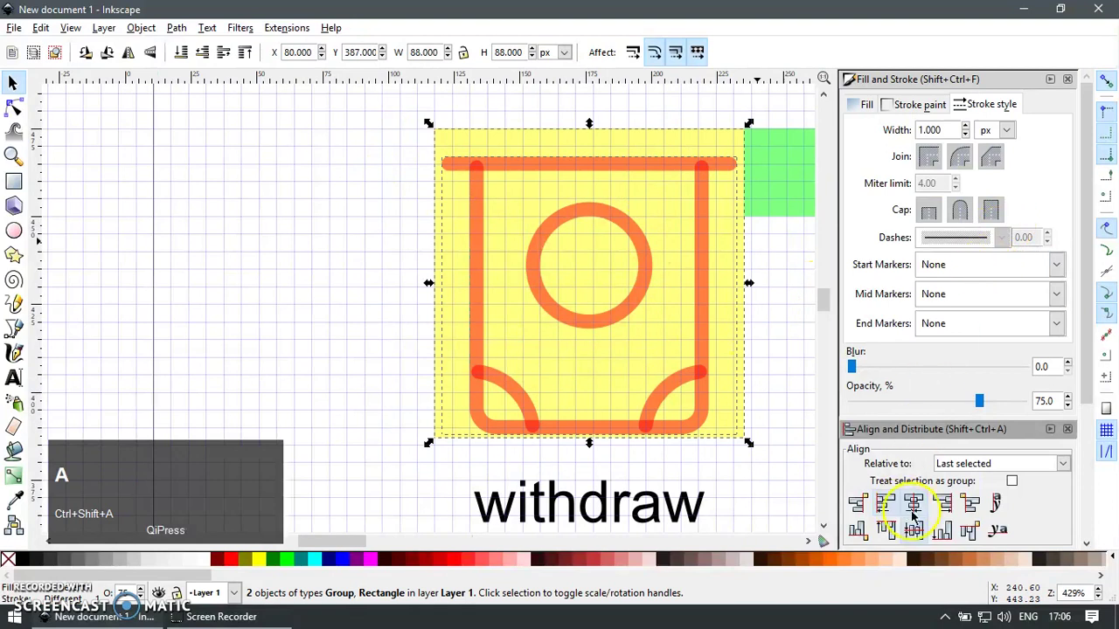
pyautogui.click(914, 529)
pyautogui.press('F12')
pyautogui.press('Escape')
# Resize the complete appointment icon to 88 × 76 px
pyautogui.keyDown('ctrl'); pyautogui.scroll(-3, 721, 330); pyautogui.keyUp('ctrl')
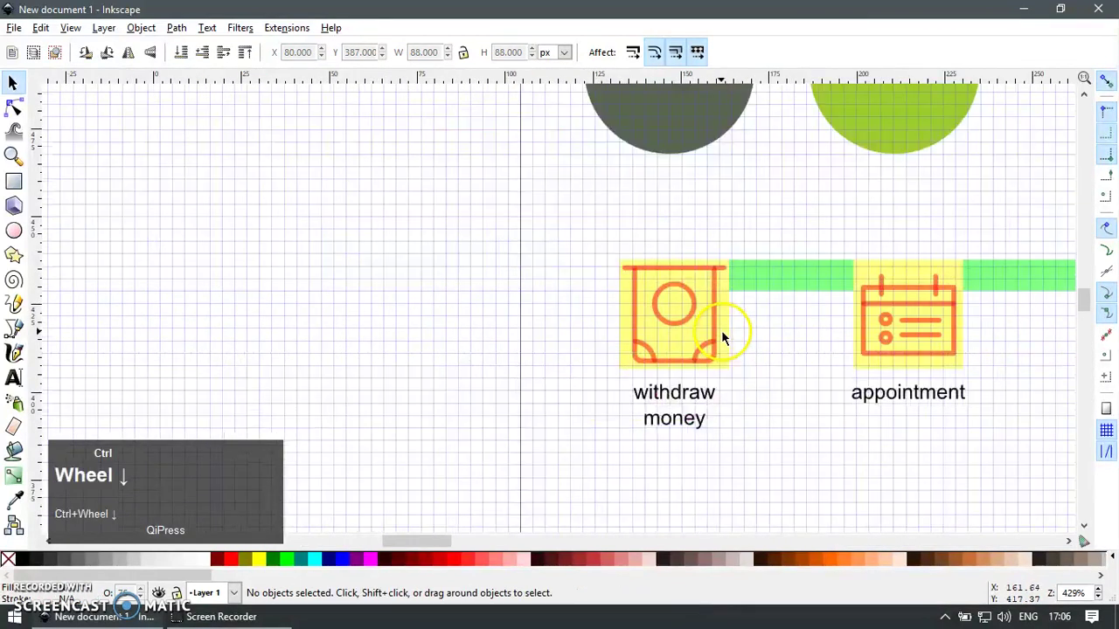
pyautogui.moveTo(800, 391); pyautogui.dragTo(617, 356)
pyautogui.press('z')
pyautogui.click(618, 207)
pyautogui.press('F1')
pyautogui.moveTo(388, 375); pyautogui.dragTo(719, 195)
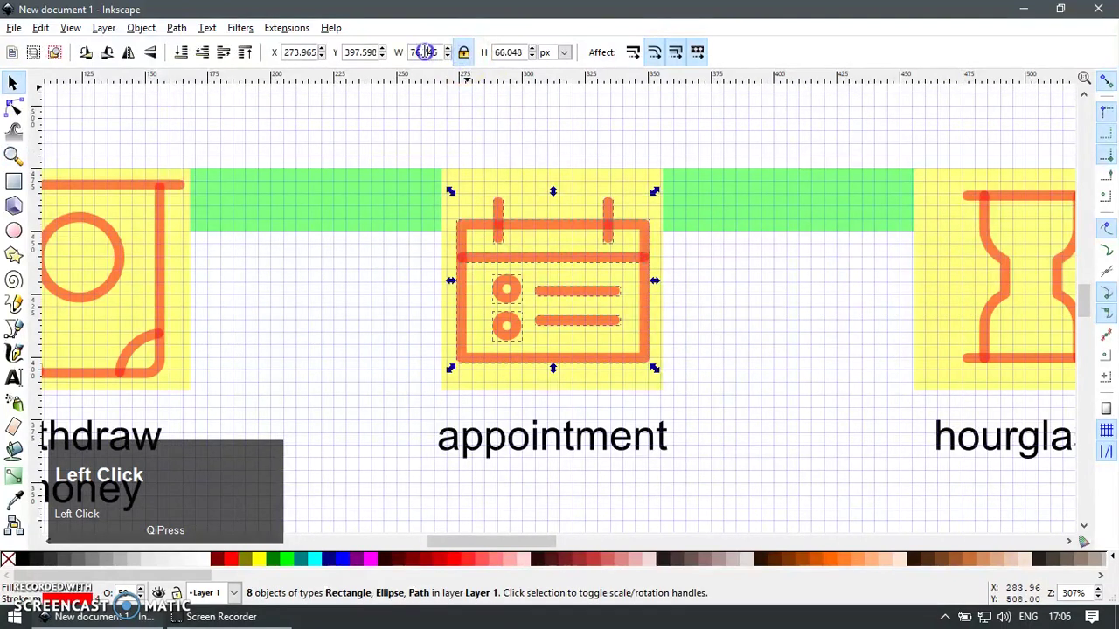
pyautogui.press('Return')
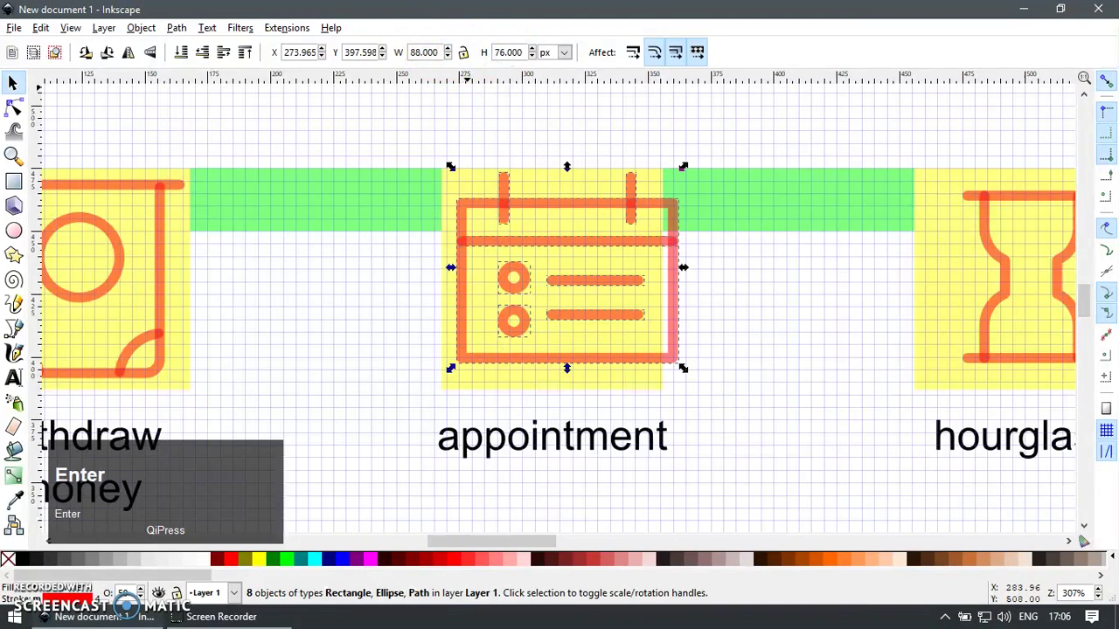
# Group the appointment icon's parts and add its yellow square to the selection for alignment
pyautogui.hotkey('ctrl', 'g')
pyautogui.keyDown('shift'); pyautogui.click(579, 180); pyautogui.keyUp('shift')
pyautogui.hotkey('ctrl', 'shift', 'a')
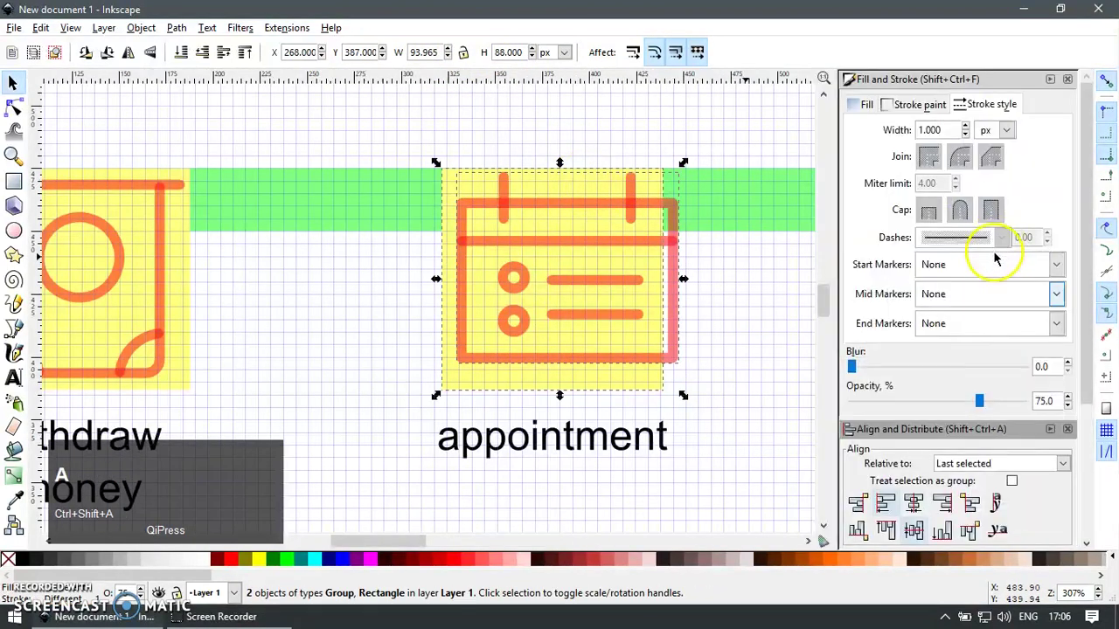
# Try to center the appointment group and its yellow square relative to the page
pyautogui.click(959, 466)
pyautogui.click(956, 556)
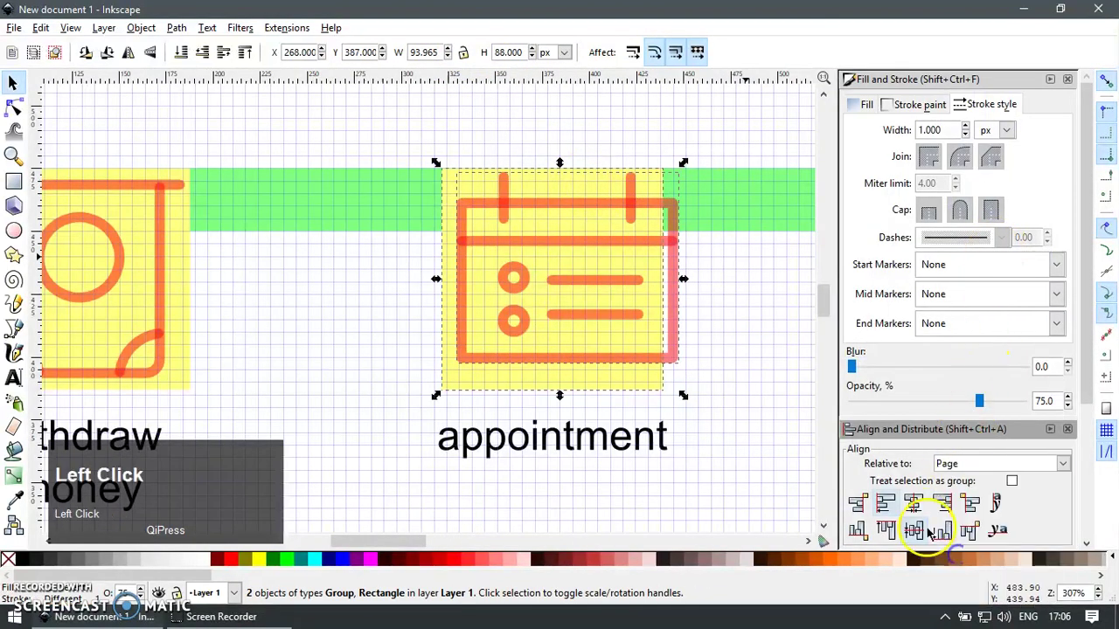
pyautogui.click(914, 503)
pyautogui.hotkey('ctrl', 'z')
pyautogui.hotkey('ctrl', 'z')
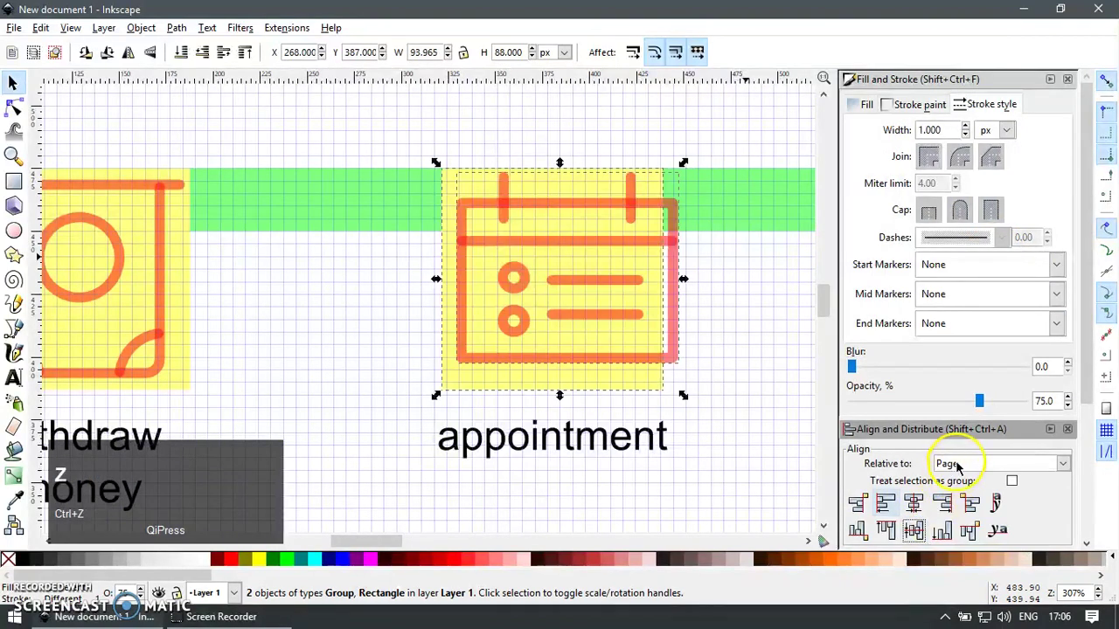
# Center the appointment group on its yellow square both horizontally and vertically
pyautogui.click(958, 465)
pyautogui.click(961, 482)
pyautogui.click(911, 504)
pyautogui.click(912, 533)
pyautogui.press('F12')
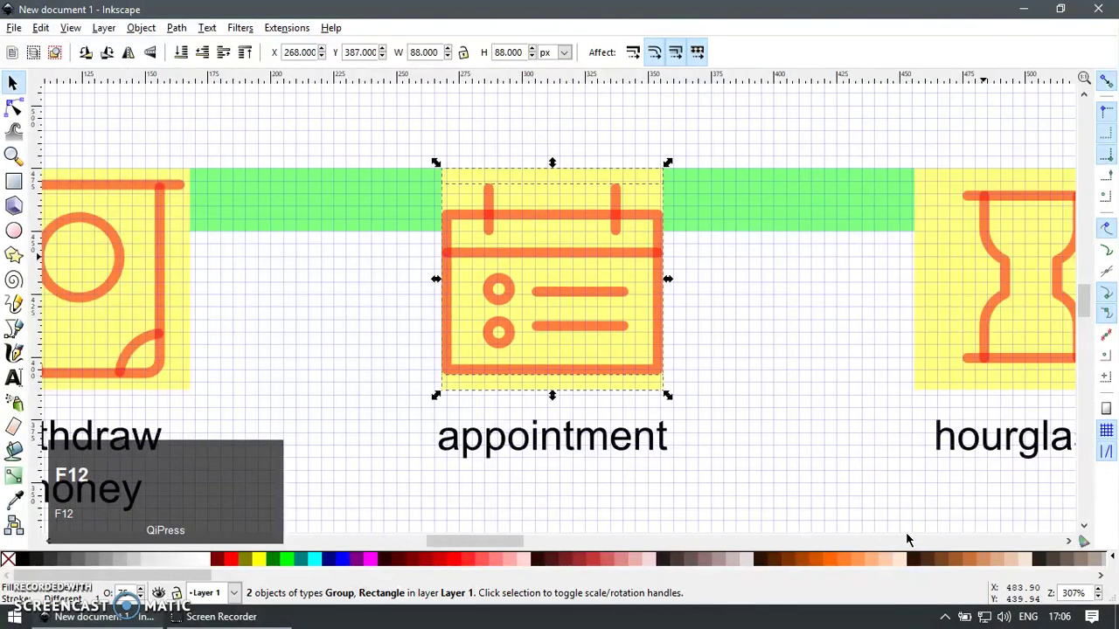
# Ungroup the centered appointment icon so its parts can be edited separately, and clear the selection
pyautogui.moveTo(382, 125); pyautogui.dragTo(713, 419)
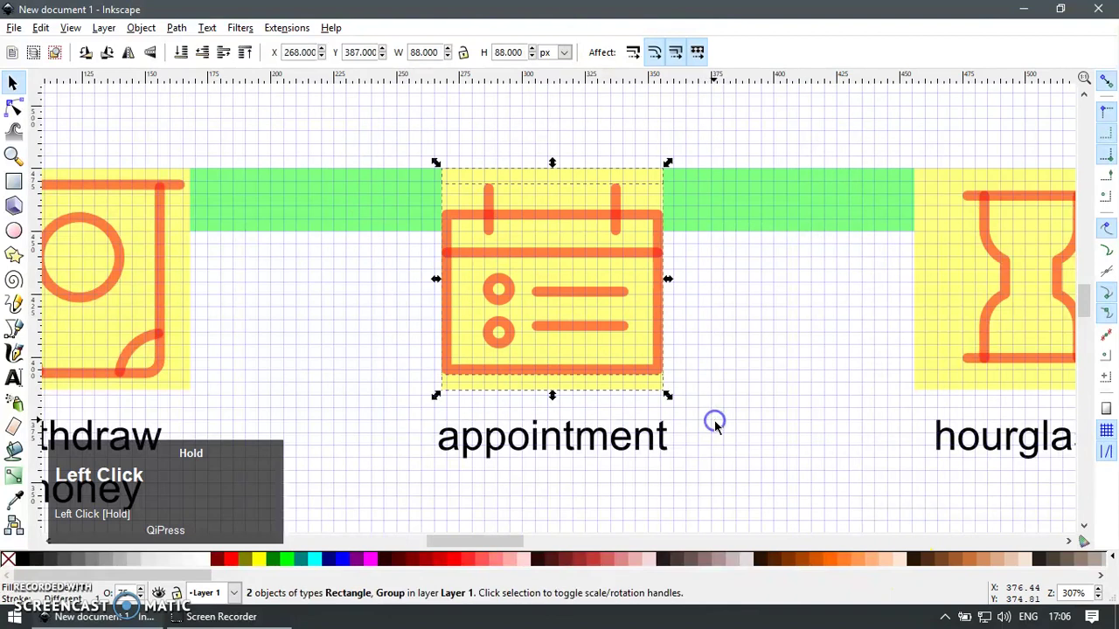
pyautogui.hotkey('ctrl', 'u')
pyautogui.press('Escape')
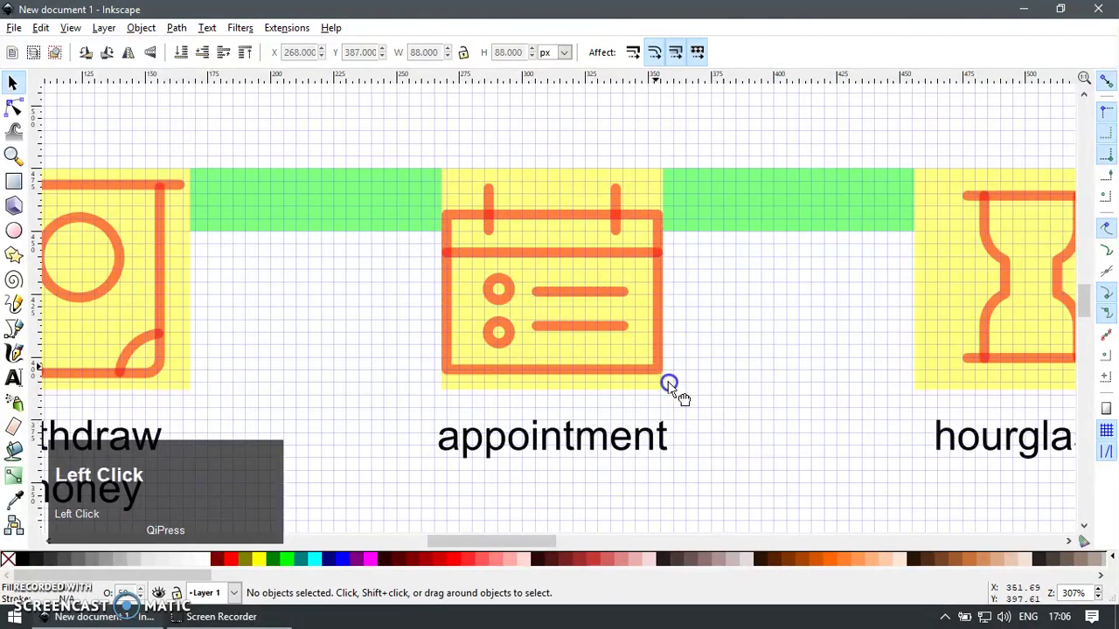
# Raise the top edge nodes of the appointment's calendar frame to the nearest grid line, making the frame 66 px high
pyautogui.hotkey('ctrl', 'z')
pyautogui.scroll(2, 519, 266)
pyautogui.press('F2')
pyautogui.hotkey('ctrl', 'shift', 'c')
pyautogui.moveTo(295, 221); pyautogui.dragTo(820, 137)
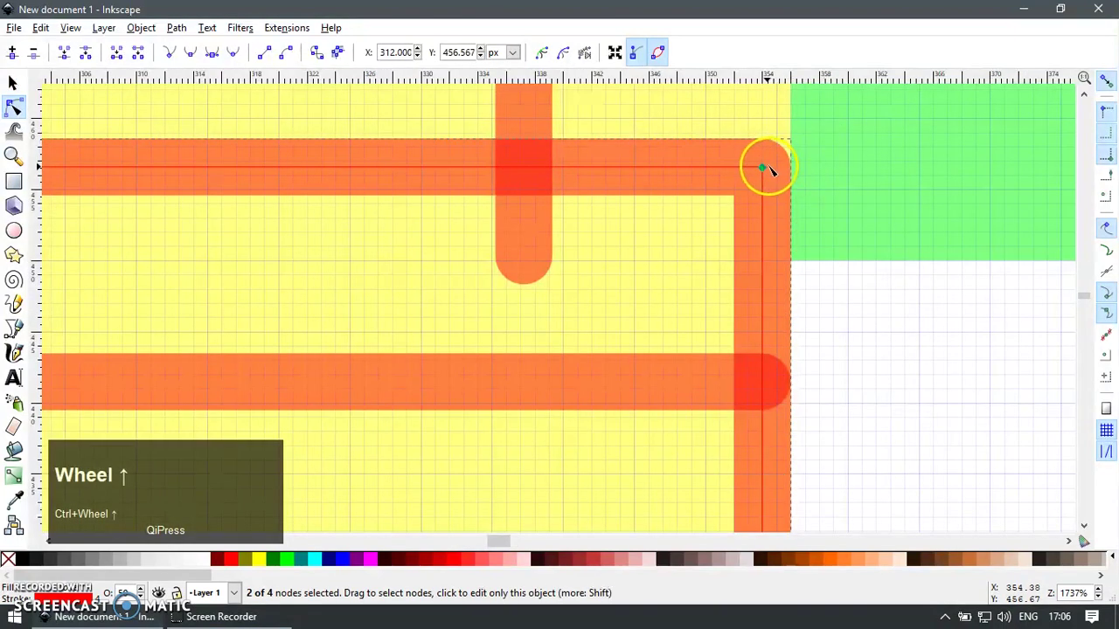
pyautogui.moveTo(762, 169); pyautogui.dragTo(766, 162)
pyautogui.press('F1')
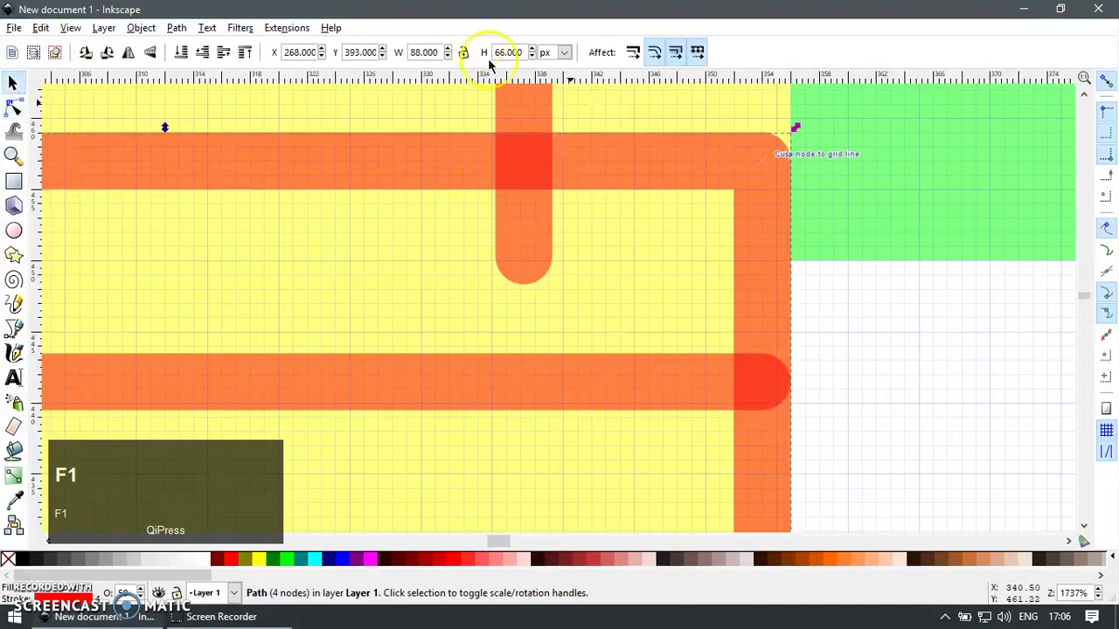
pyautogui.scroll(-5, 708, 199)
# Move the calendar's left hanging tab onto the grid at X 285 px
pyautogui.click(799, 297)
pyautogui.press('z')
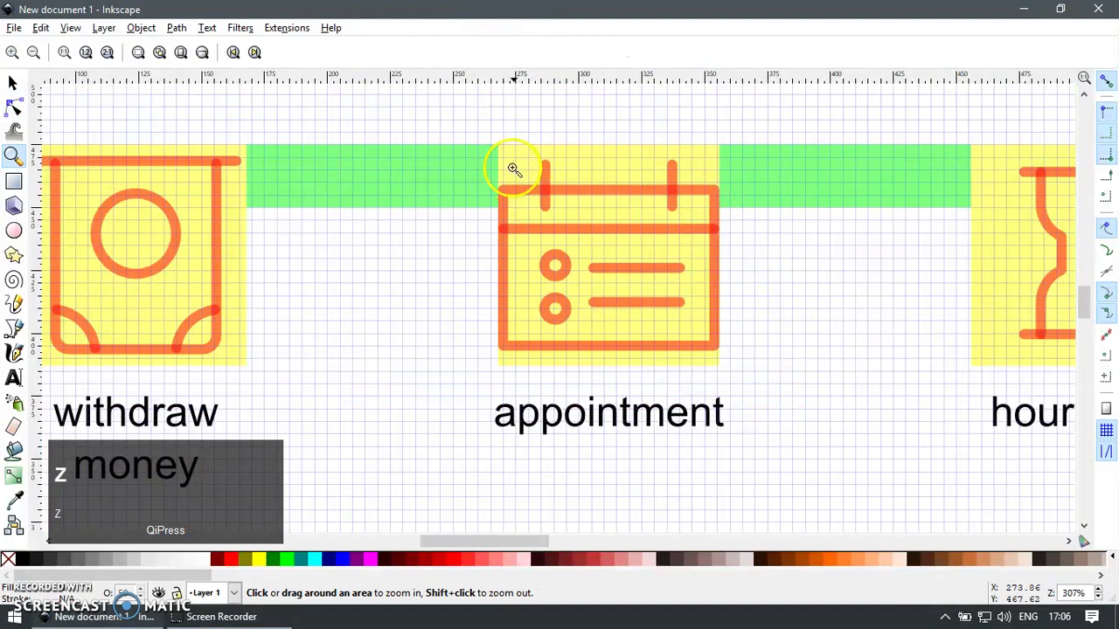
pyautogui.moveTo(505, 163); pyautogui.dragTo(618, 231)
pyautogui.press('F1')
pyautogui.press('F2')
pyautogui.click(472, 167)
pyautogui.press('F1')
pyautogui.moveTo(460, 142); pyautogui.dragTo(468, 138)
# Shorten the left tab by snapping its lower end node to the grid at Y 451 px
pyautogui.press('F2')
pyautogui.press('F1')
pyautogui.moveTo(500, 295); pyautogui.dragTo(521, 357)
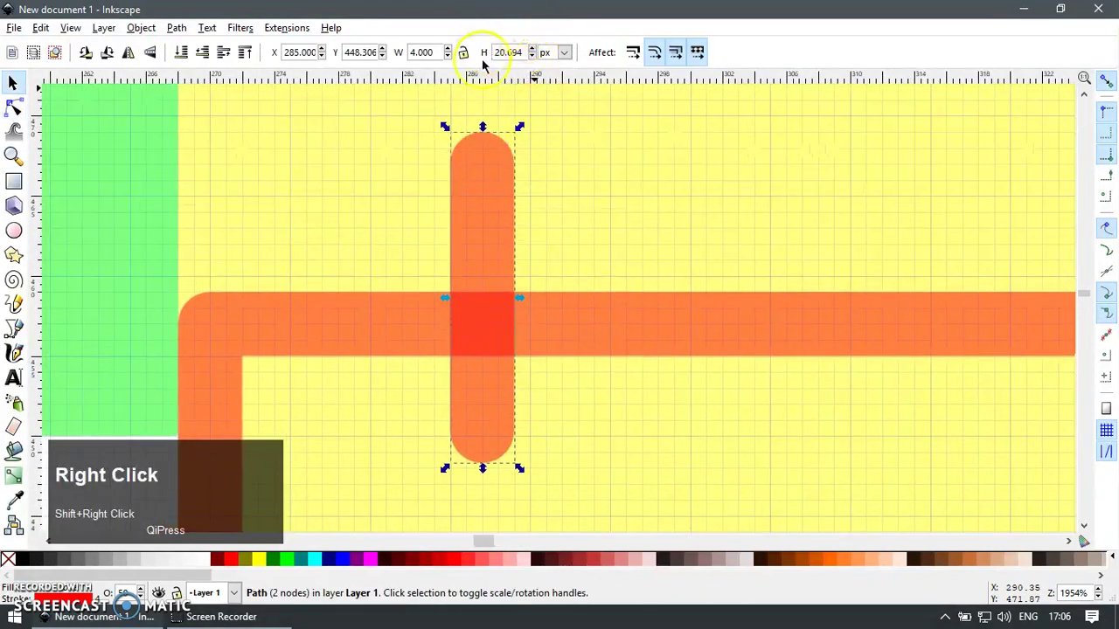
pyautogui.press('F2')
pyautogui.moveTo(483, 430); pyautogui.dragTo(484, 420)
pyautogui.press('F1')
pyautogui.scroll(-4, 499, 206)
# Replace the calendar's right tab with a duplicate of the left tab mirrored horizontally across the yellow square
pyautogui.click(700, 210)
pyautogui.press('Delete')
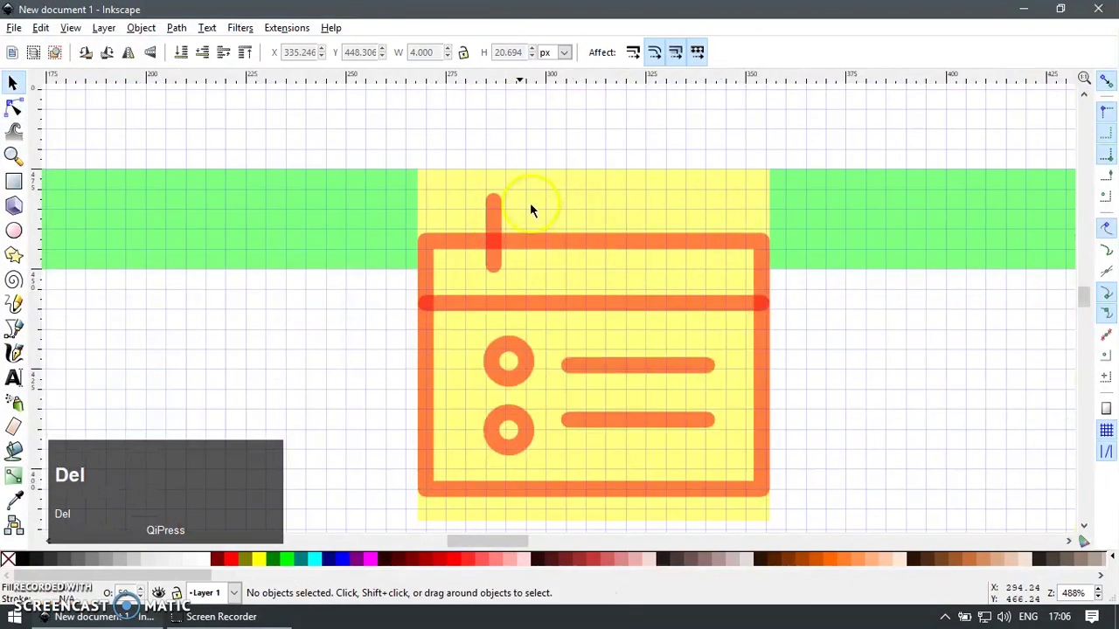
pyautogui.click(497, 210)
pyautogui.hotkey('ctrl', 'd')
pyautogui.keyDown('shift'); pyautogui.click(691, 192); pyautogui.keyUp('shift')
pyautogui.press('h')
pyautogui.click(681, 123)
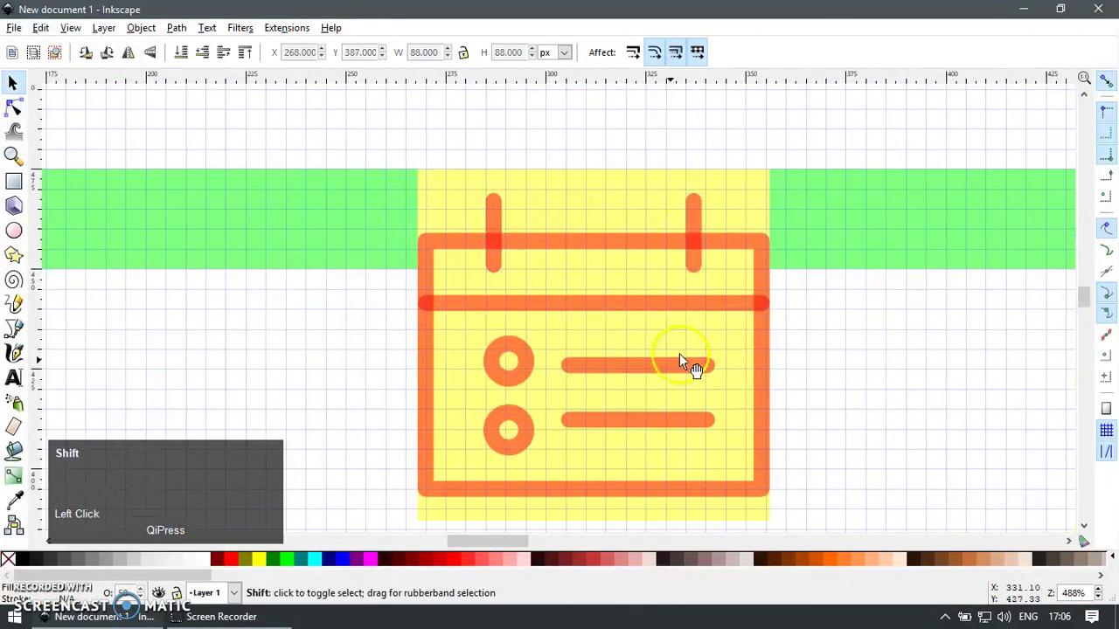
# Resize the upper bullet circle in the calendar to 12 × 12 px
pyautogui.moveTo(679, 353); pyautogui.dragTo(664, 249)
pyautogui.press('z')
pyautogui.moveTo(325, 157); pyautogui.dragTo(742, 448)
pyautogui.press('F1')
pyautogui.scroll(2, 547, 263)
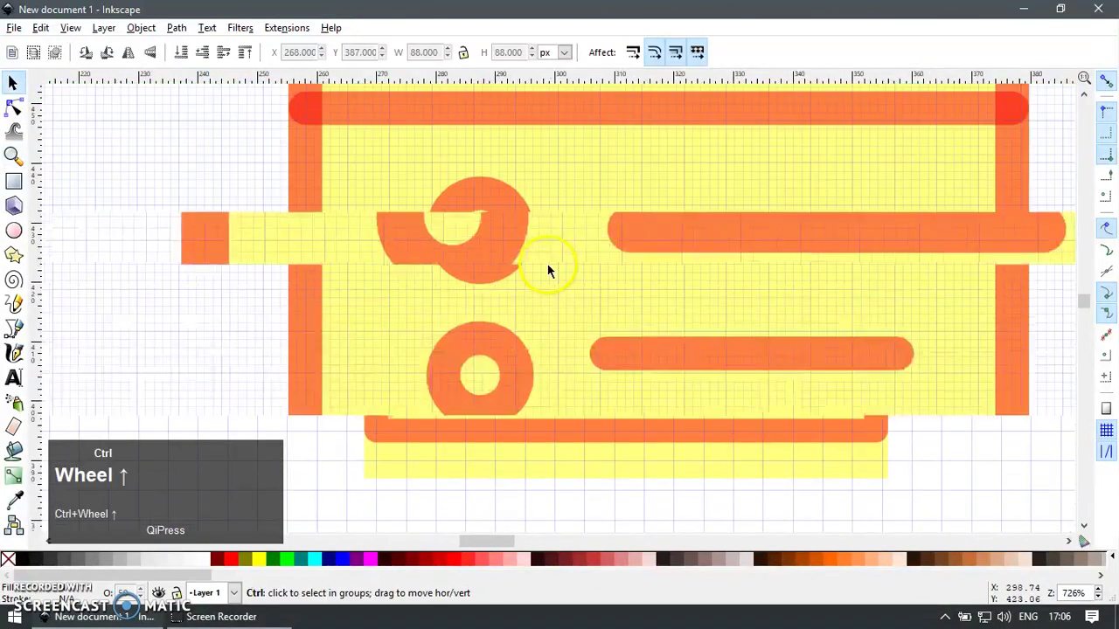
pyautogui.click(631, 225)
pyautogui.click(488, 242)
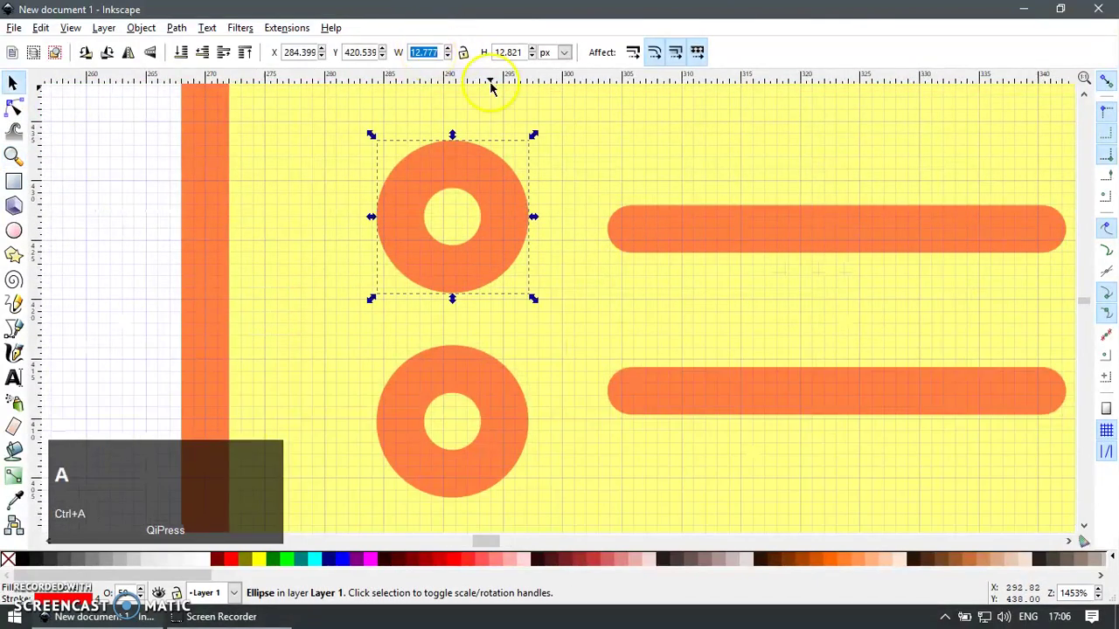
pyautogui.press('Tab')
pyautogui.write('12')
pyautogui.press('Return')
# Convert the upper bullet circle to a path and snap it to the grid at X 284, Y 421 px
pyautogui.press('F2')
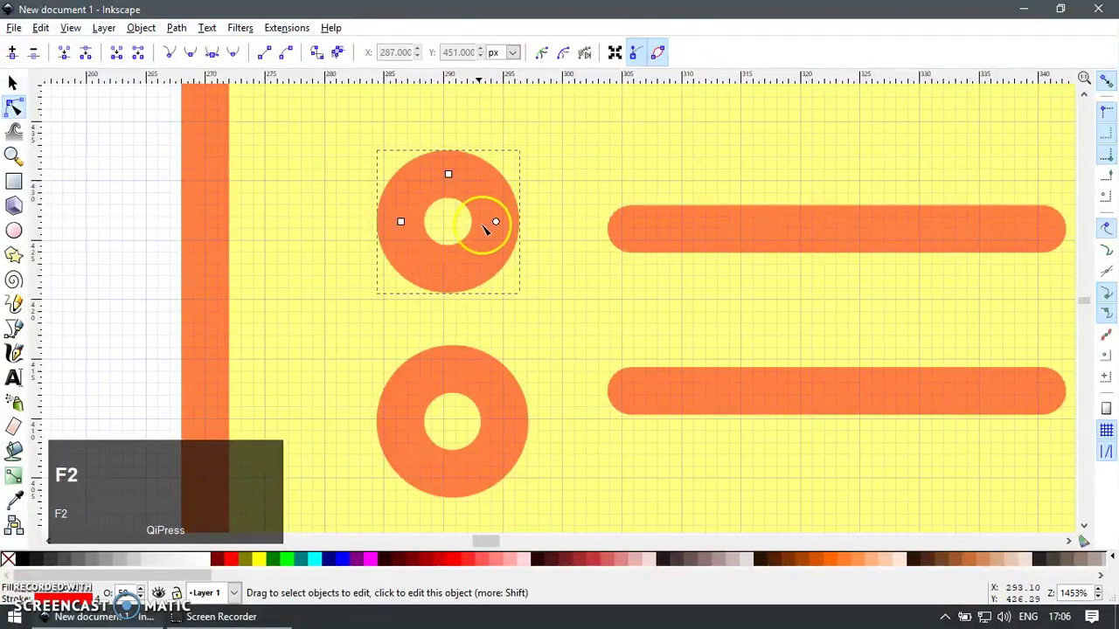
pyautogui.press('F2')
pyautogui.press('F1')
pyautogui.moveTo(469, 189); pyautogui.dragTo(462, 183)
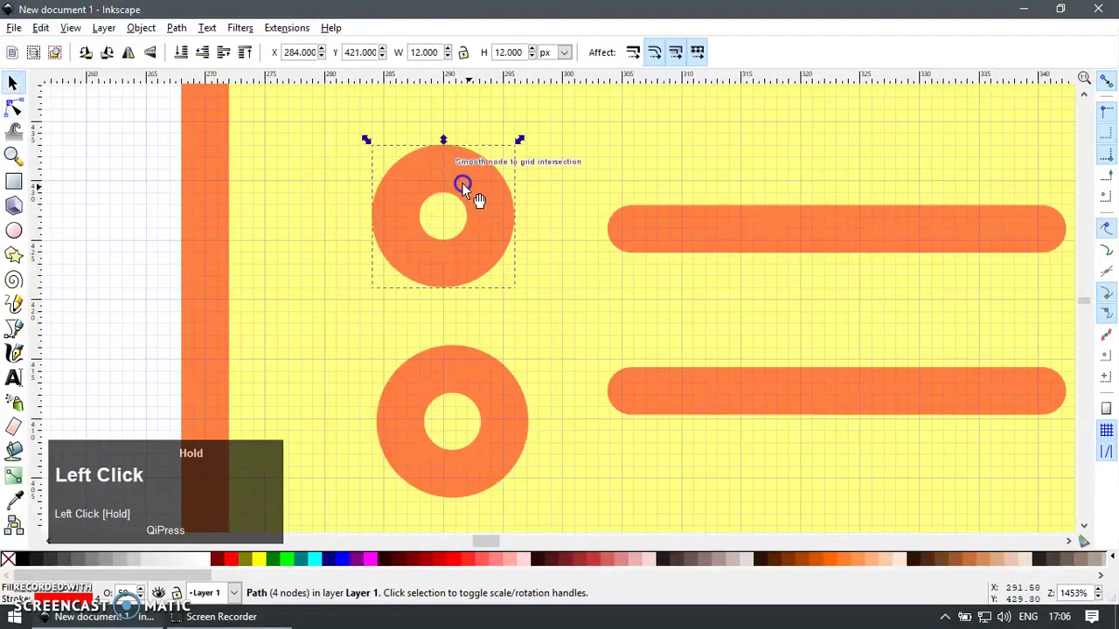
pyautogui.scroll(-1, 583, 213)
# Snap the upper list line beside the circle to the grid at X 303, Y 425 px
pyautogui.click(670, 225)
pyautogui.press('F2')
pyautogui.press('F1')
pyautogui.moveTo(638, 226); pyautogui.dragTo(635, 220)
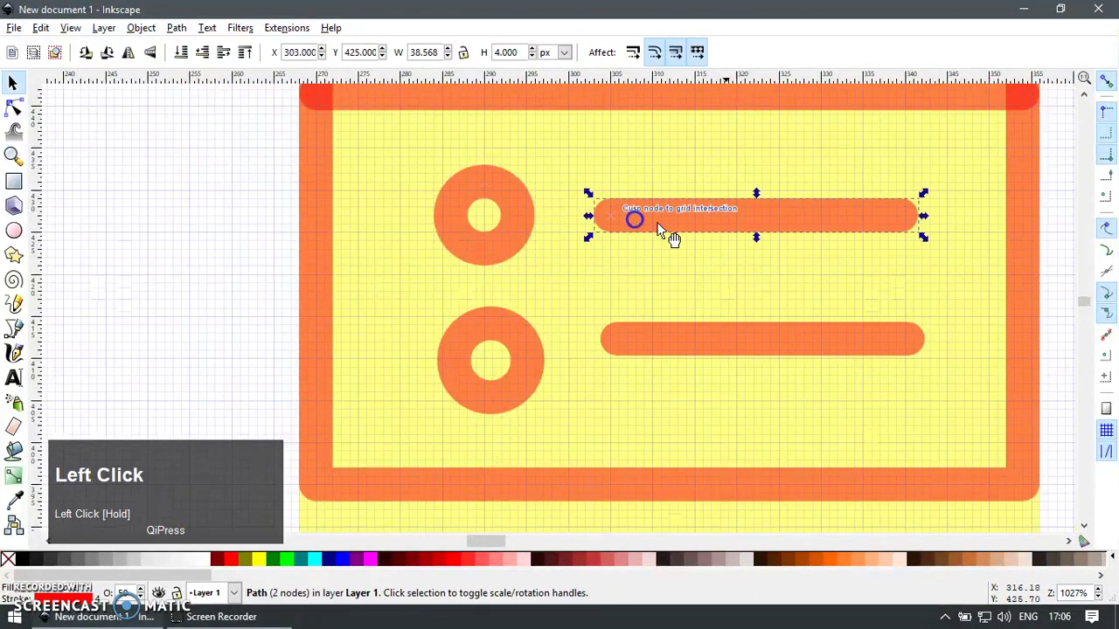
pyautogui.scroll(2, 902, 243)
# Shorten the upper list line to 38 px by moving its right end node onto the grid
pyautogui.scroll(-1, 912, 237)
pyautogui.press('F2')
pyautogui.moveTo(908, 125); pyautogui.dragTo(898, 125)
pyautogui.press('F1')
pyautogui.scroll(-3, 517, 152)
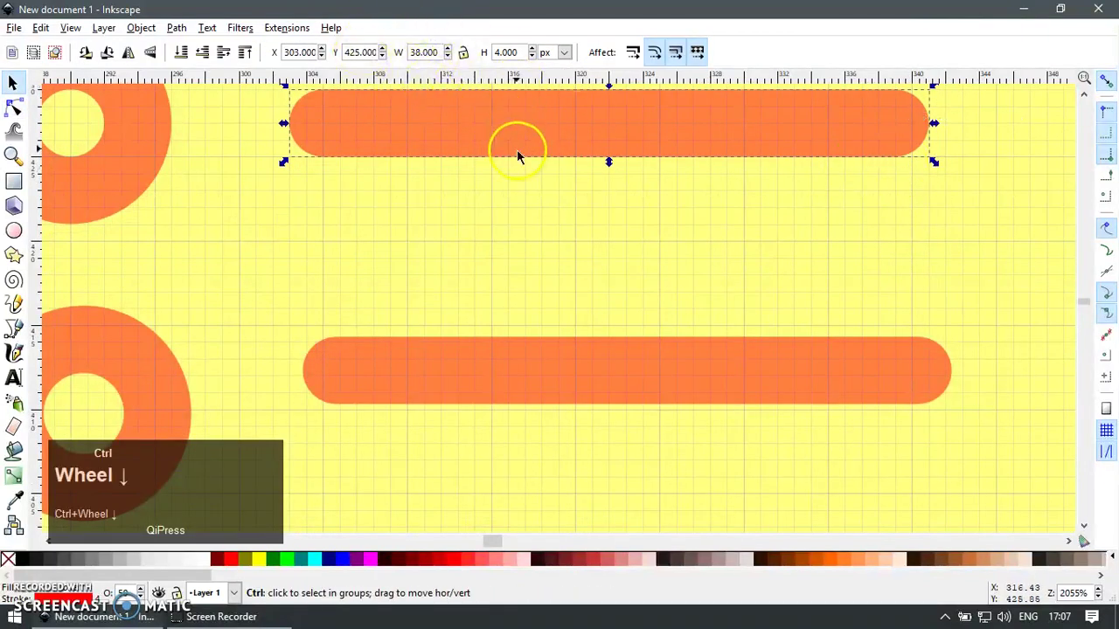
# Group the upper circle with its line and center the group horizontally on the calendar frame
pyautogui.keyDown('shift'); pyautogui.click(372, 173); pyautogui.keyUp('shift')
pyautogui.moveTo(444, 187); pyautogui.dragTo(439, 280)
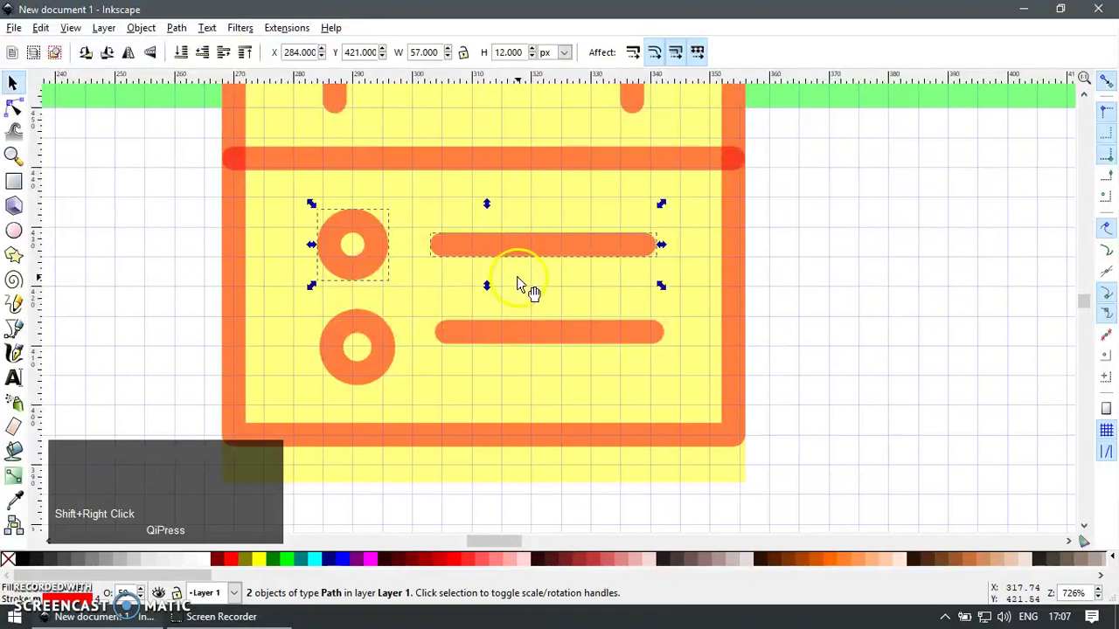
pyautogui.hotkey('ctrl', 'g')
pyautogui.keyDown('shift'); pyautogui.click(734, 290); pyautogui.keyUp('shift')
pyautogui.hotkey('ctrl', 'shift', 'a')
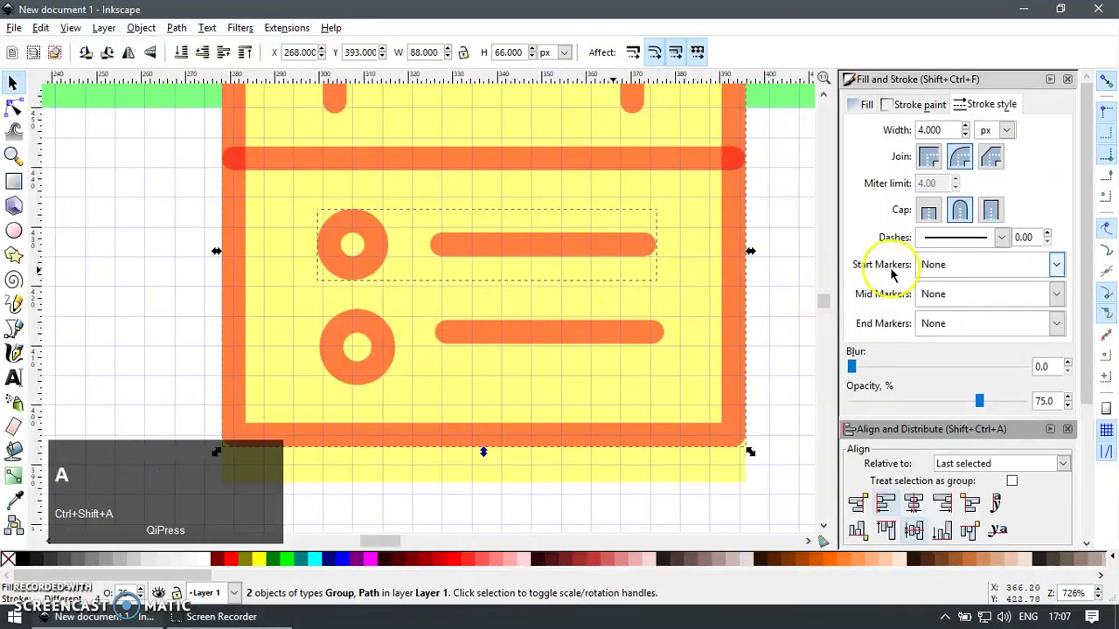
pyautogui.click(914, 501)
pyautogui.scroll(-10, 672, 338)
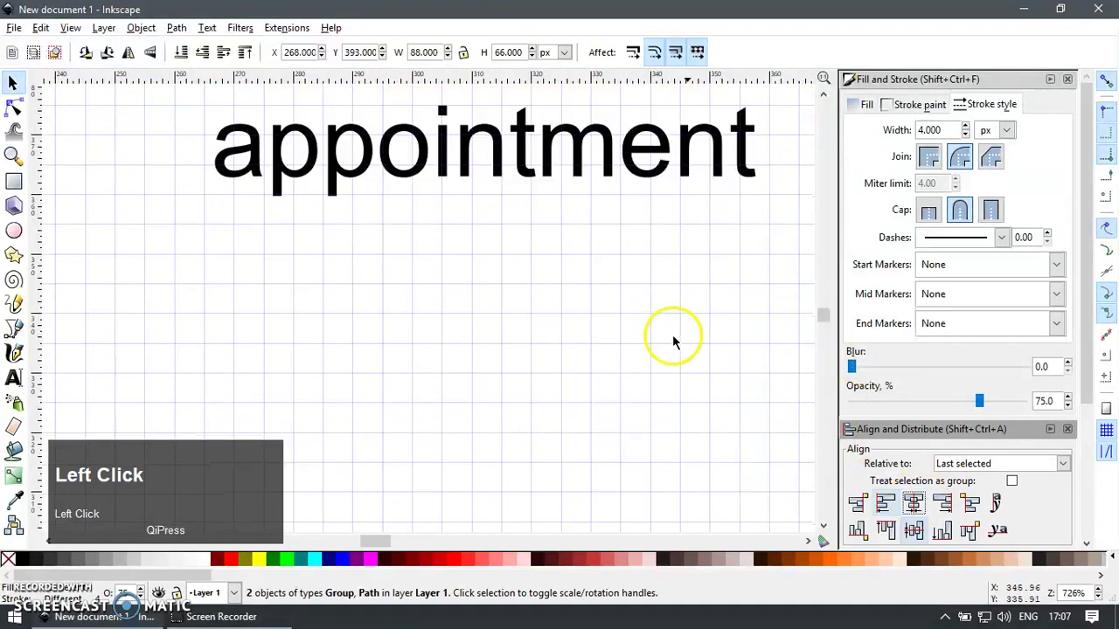
pyautogui.keyDown('ctrl'); pyautogui.scroll(-5, 562, 324); pyautogui.keyUp('ctrl')
pyautogui.click(592, 367)
pyautogui.press('F12')
# Delete the lower list line and the lower bullet circle from the calendar
pyautogui.press('z')
pyautogui.moveTo(486, 175); pyautogui.dragTo(596, 282)
pyautogui.press('F1')
pyautogui.click(570, 337)
pyautogui.press('Delete')
pyautogui.moveTo(312, 302); pyautogui.dragTo(561, 426)
pyautogui.press('Delete')
# Duplicate the calendar's header line onto the frame's bottom edge and give both lines green strokes
pyautogui.click(527, 210)
pyautogui.hotkey('ctrl', 'd')
pyautogui.keyDown('shift'); pyautogui.click(275, 559); pyautogui.keyUp('shift')
pyautogui.moveTo(499, 213); pyautogui.dragTo(493, 408)
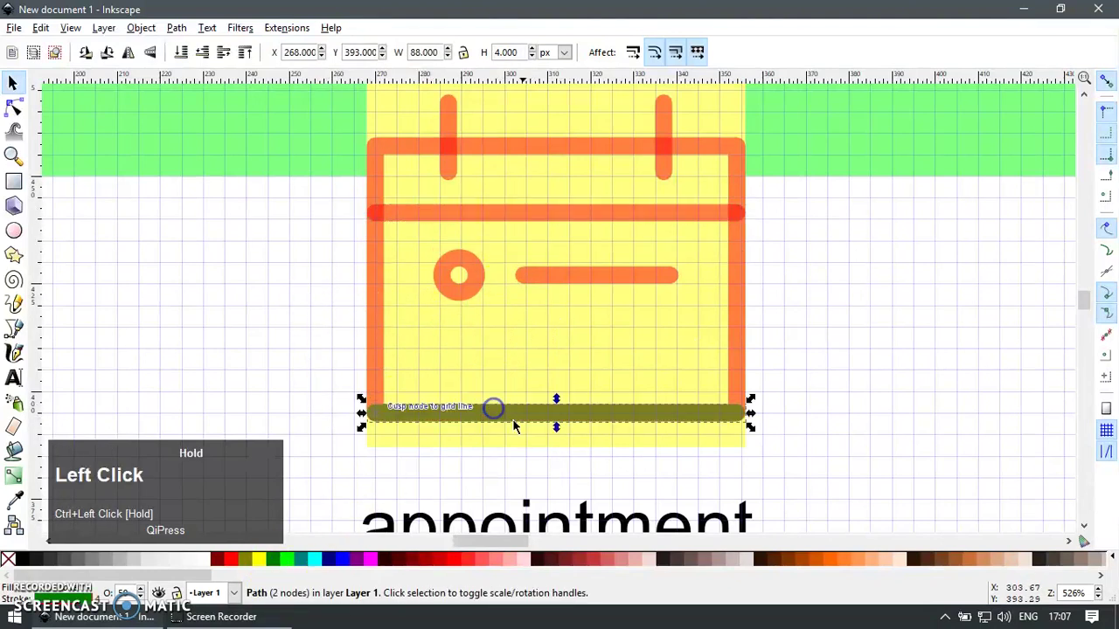
pyautogui.keyDown('shift'); pyautogui.click(554, 215); pyautogui.keyUp('shift')
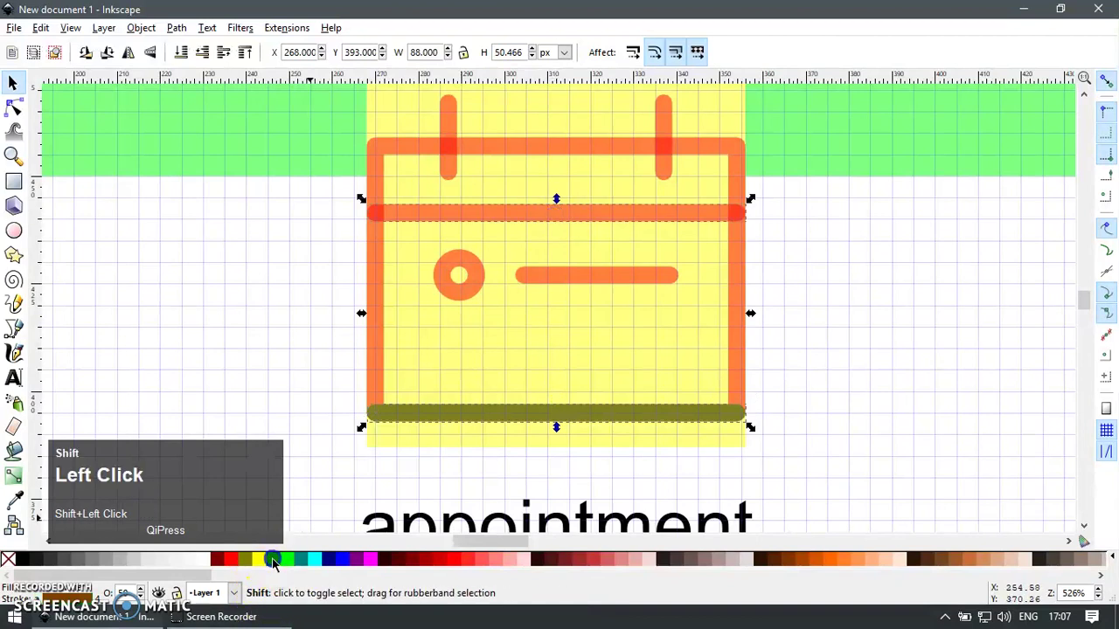
# Duplicate the circle-and-line group and mirror it vertically between the two green lines to form the second list row
pyautogui.moveTo(467, 265); pyautogui.dragTo(507, 327)
pyautogui.hotkey('ctrl', 'z')
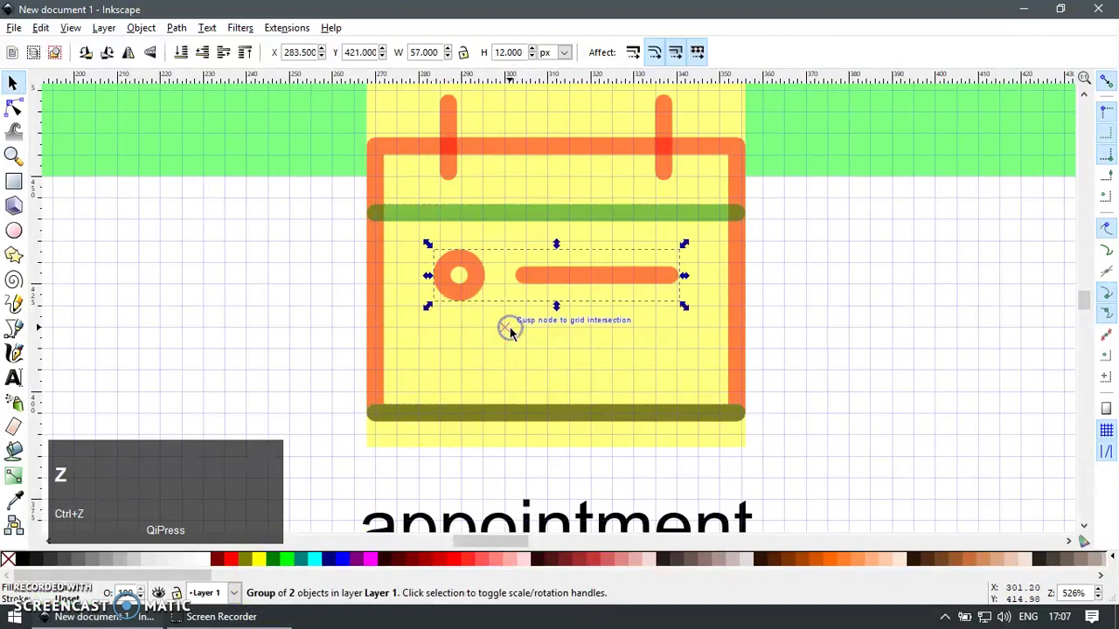
pyautogui.hotkey('ctrl', 'd')
pyautogui.keyDown('shift'); pyautogui.click(599, 213); pyautogui.keyUp('shift')
pyautogui.keyDown('shift'); pyautogui.click(625, 410); pyautogui.keyUp('shift')
pyautogui.press('v')
pyautogui.press('Escape')
# Delete the temporary green line lying on the calendar frame's bottom edge
pyautogui.click(687, 417)
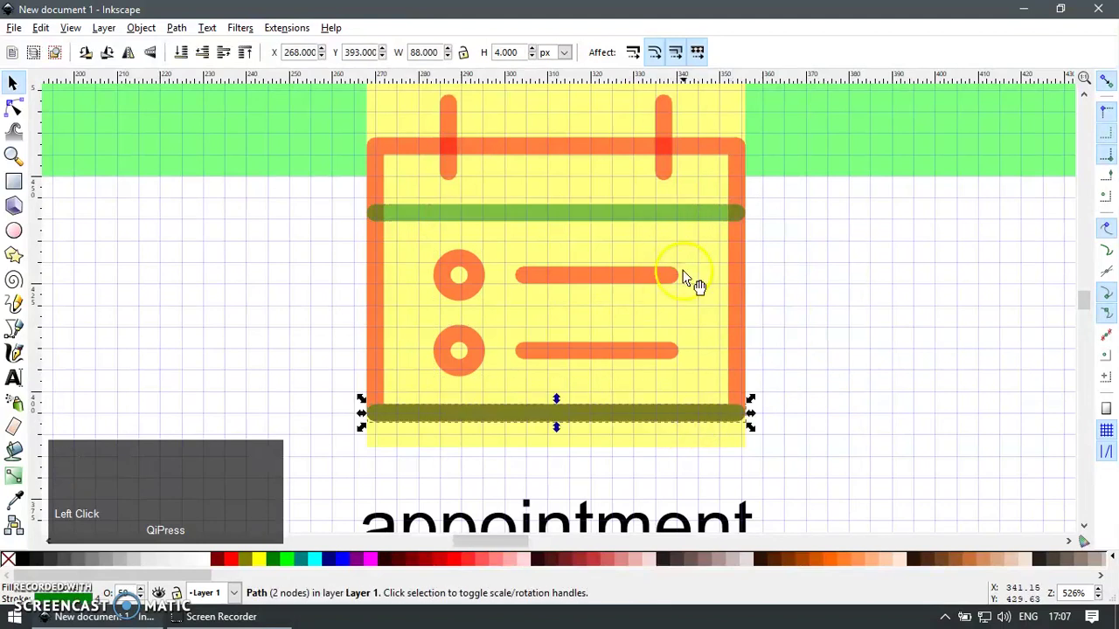
pyautogui.press('Delete')
pyautogui.keyDown('ctrl'); pyautogui.scroll(-2, 695, 339); pyautogui.keyUp('ctrl')
pyautogui.keyDown('ctrl'); pyautogui.scroll(2, 690, 333); pyautogui.keyUp('ctrl')
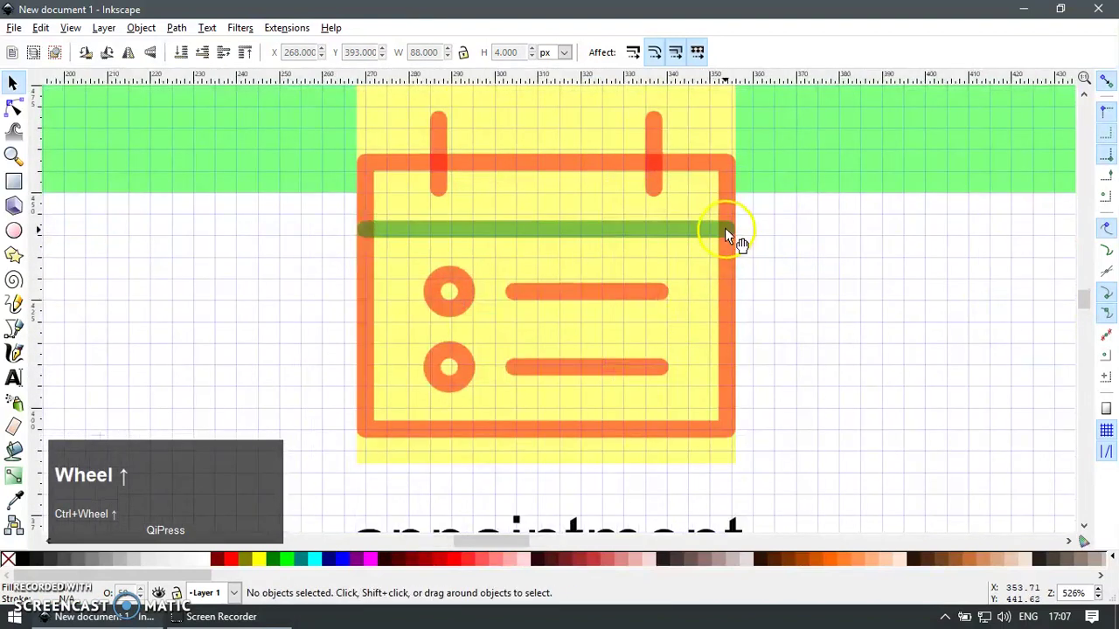
# Copy the calendar frame's red stroke style onto the green header line
pyautogui.click(728, 265)
pyautogui.hotkey('ctrl', 'c')
pyautogui.click(701, 234)
pyautogui.hotkey('ctrl', 'shift', 'v')
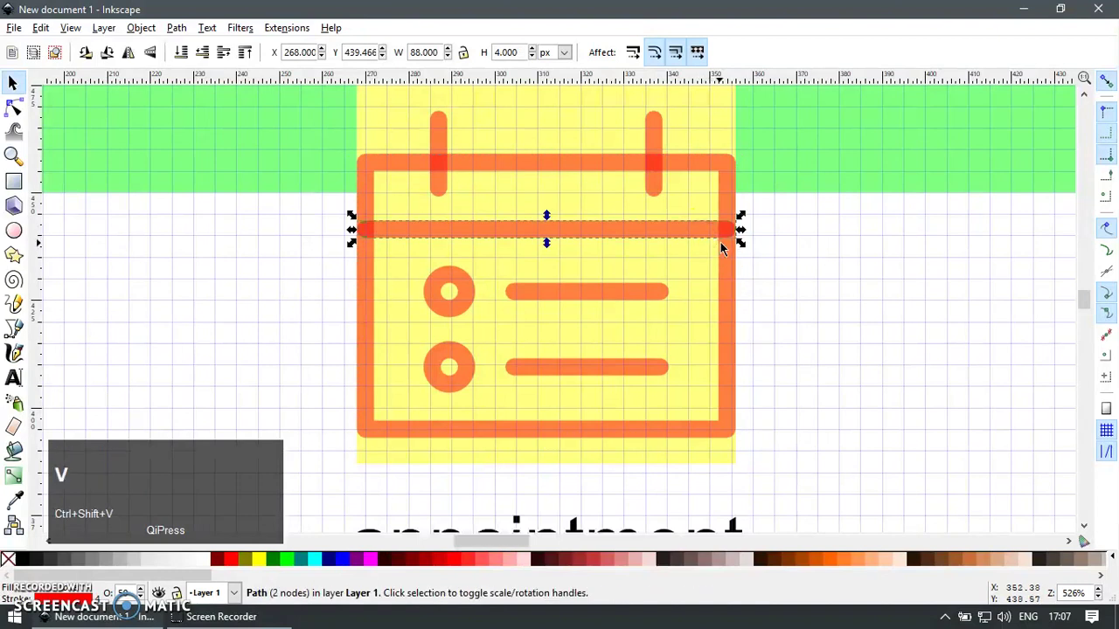
# Move the calendar's header line vertically onto the grid at Y 439 px
pyautogui.press('F3')
pyautogui.moveTo(693, 199); pyautogui.dragTo(748, 263)
pyautogui.press('F2')
pyautogui.press('F1')
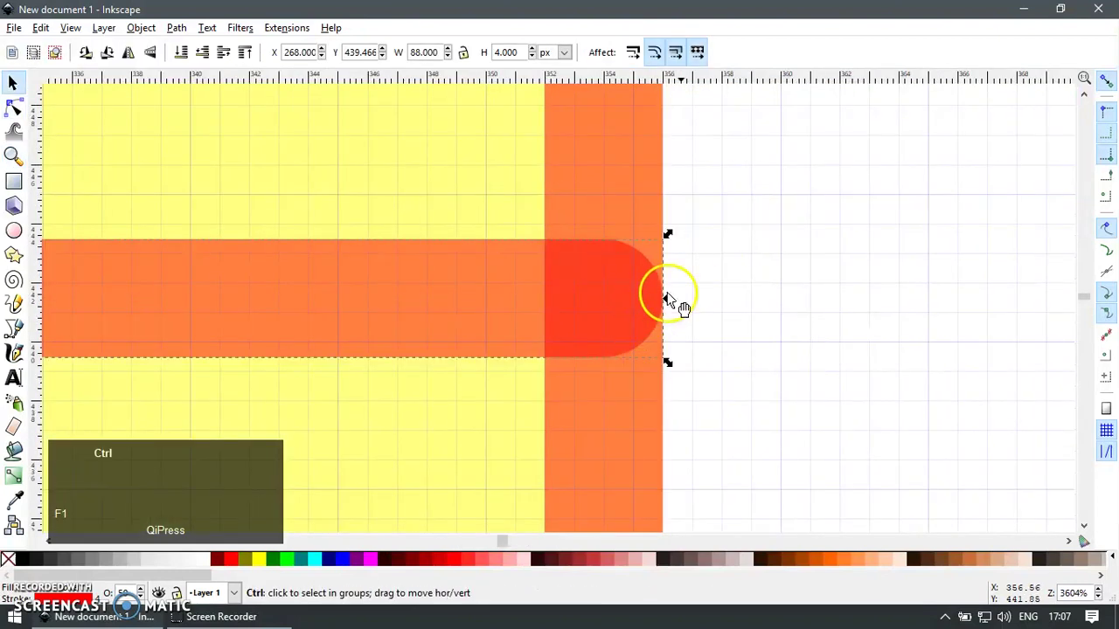
pyautogui.keyDown('ctrl'); pyautogui.scroll(-6, 687, 299); pyautogui.keyUp('ctrl')
pyautogui.press('F3')
pyautogui.moveTo(352, 259); pyautogui.dragTo(603, 390)
pyautogui.press('F1')
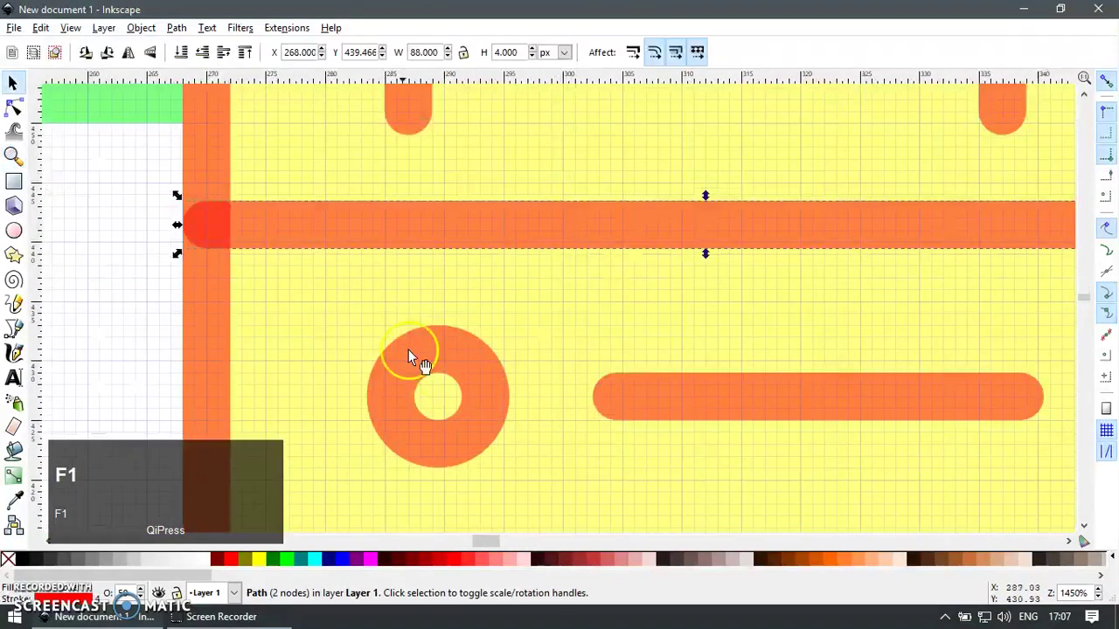
pyautogui.keyDown('ctrl'); pyautogui.click(399, 242); pyautogui.keyUp('ctrl')
pyautogui.keyDown('ctrl'); pyautogui.scroll(-4, 472, 251); pyautogui.keyUp('ctrl')
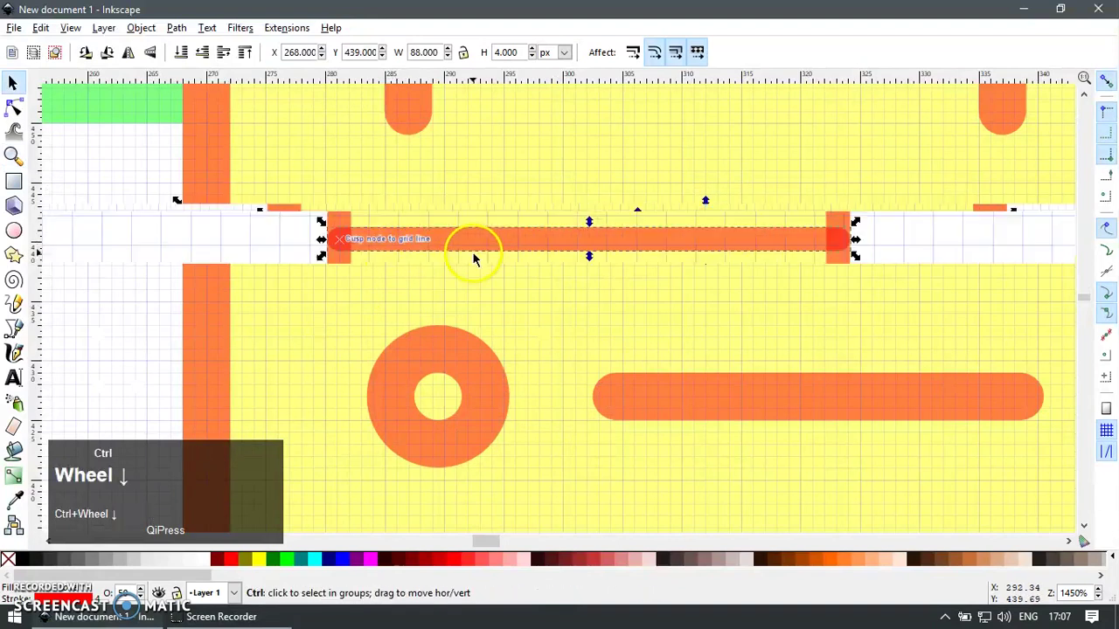
# Pull the header line's right end node inward to the next grid point inside the frame
pyautogui.keyDown('ctrl'); pyautogui.scroll(4, 655, 250); pyautogui.keyUp('ctrl')
pyautogui.click(620, 257)
pyautogui.press('F2')
pyautogui.click(667, 257)
pyautogui.moveTo(667, 256); pyautogui.dragTo(655, 255)
pyautogui.press('F1')
pyautogui.keyDown('ctrl'); pyautogui.scroll(-4, 632, 288); pyautogui.keyUp('ctrl')
# Pull the header line's left end node inward to the grid, making the line 86 px wide starting at X 269 px
pyautogui.press('F3')
pyautogui.moveTo(358, 263); pyautogui.dragTo(470, 276)
pyautogui.press('F2')
pyautogui.click(443, 277)
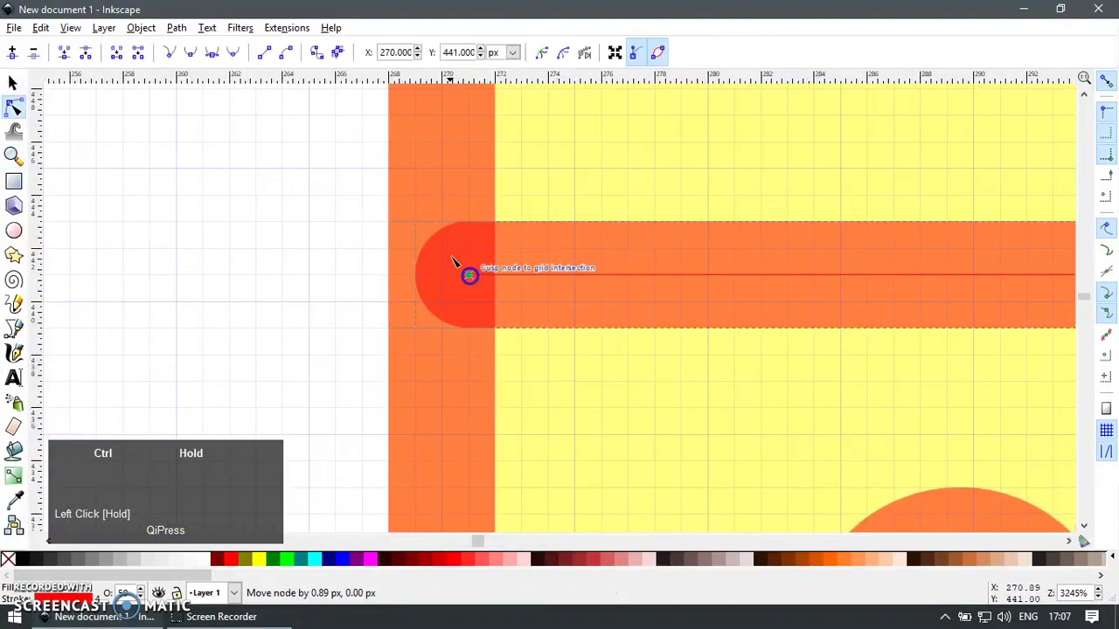
pyautogui.keyDown('ctrl'); pyautogui.scroll(-8, 429, 278); pyautogui.keyUp('ctrl')
pyautogui.press('F1')
pyautogui.click(660, 371)
# Select all four hourglass parts and resize them together to 70 × 88 px without locked proportions
pyautogui.keyDown('shift'); pyautogui.moveTo(642, 376); pyautogui.dragTo(420, 384); pyautogui.keyUp('shift')
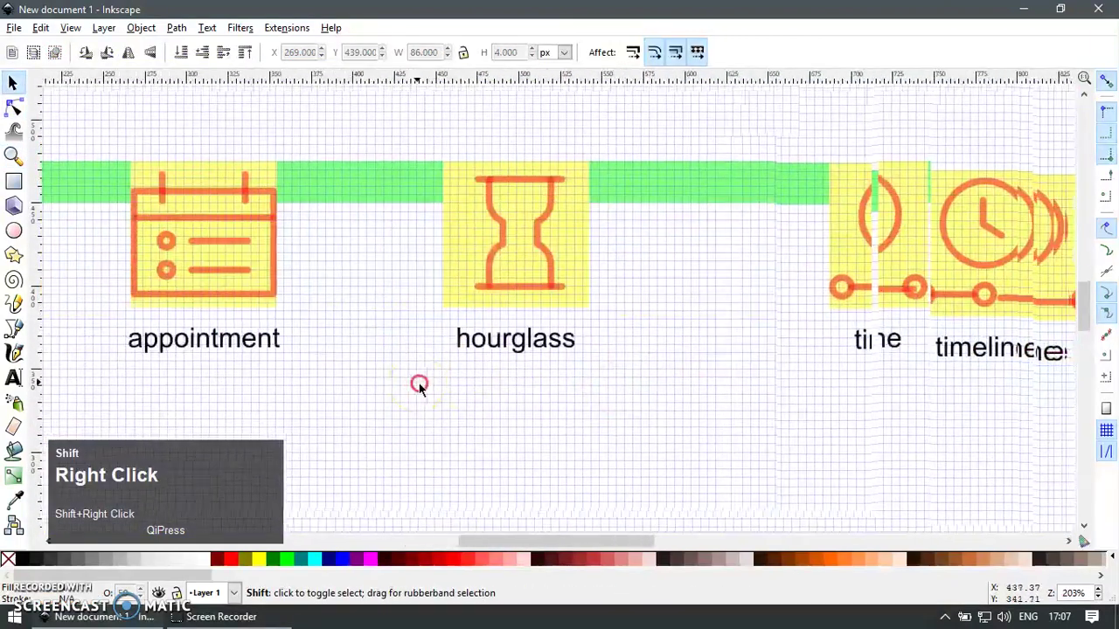
pyautogui.press('z')
pyautogui.moveTo(372, 138); pyautogui.dragTo(686, 365)
pyautogui.press('F1')
pyautogui.moveTo(327, 417); pyautogui.dragTo(676, 150)
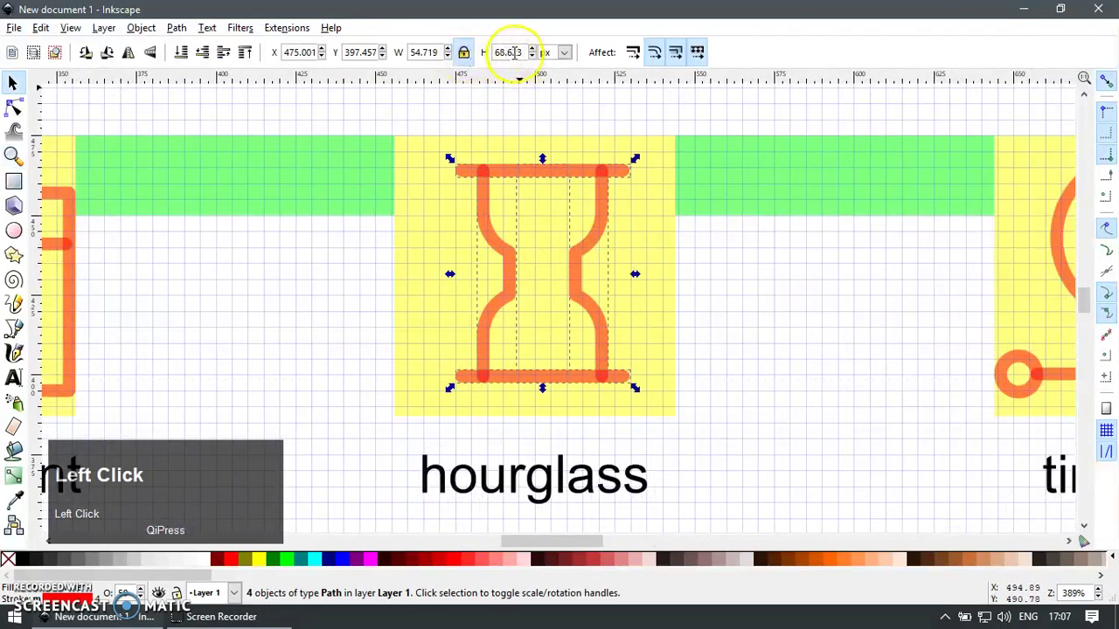
pyautogui.press('Return')
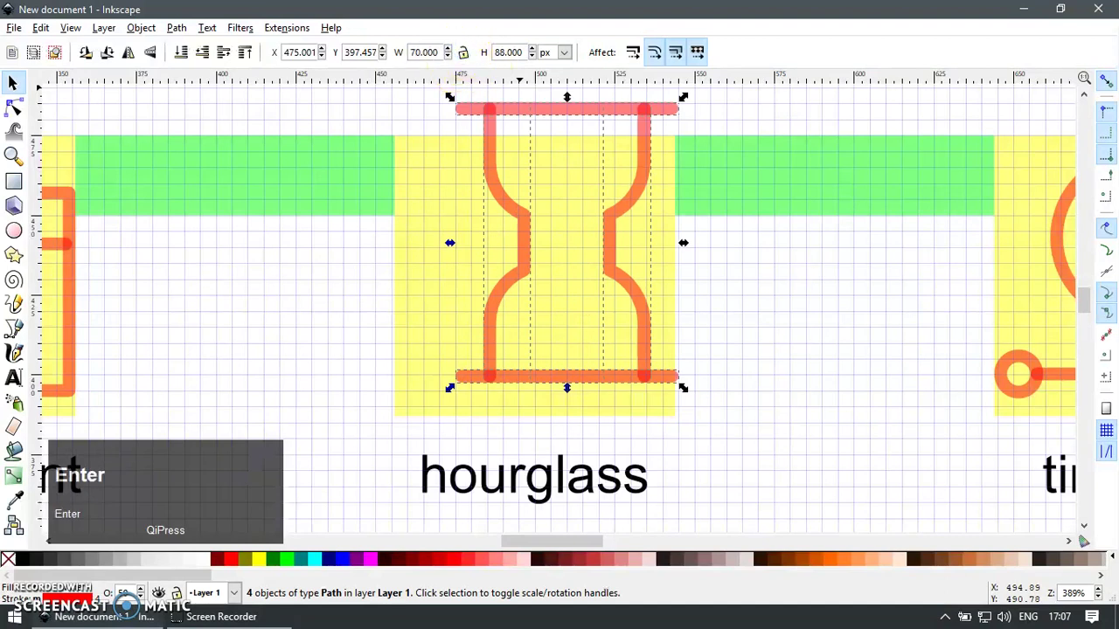
# Group the hourglass parts and center the group both ways on its yellow square, relative to the last selected object
pyautogui.hotkey('ctrl', 'g')
pyautogui.keyDown('shift'); pyautogui.click(453, 227); pyautogui.keyUp('shift')
pyautogui.hotkey('ctrl', 'shift', 'a')
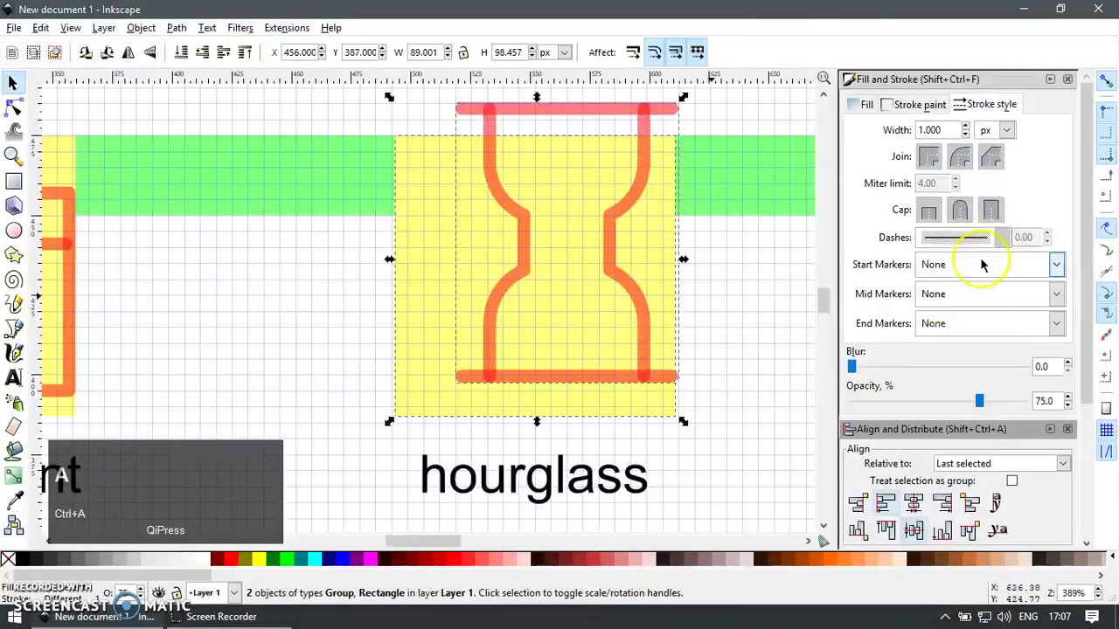
pyautogui.click(981, 466)
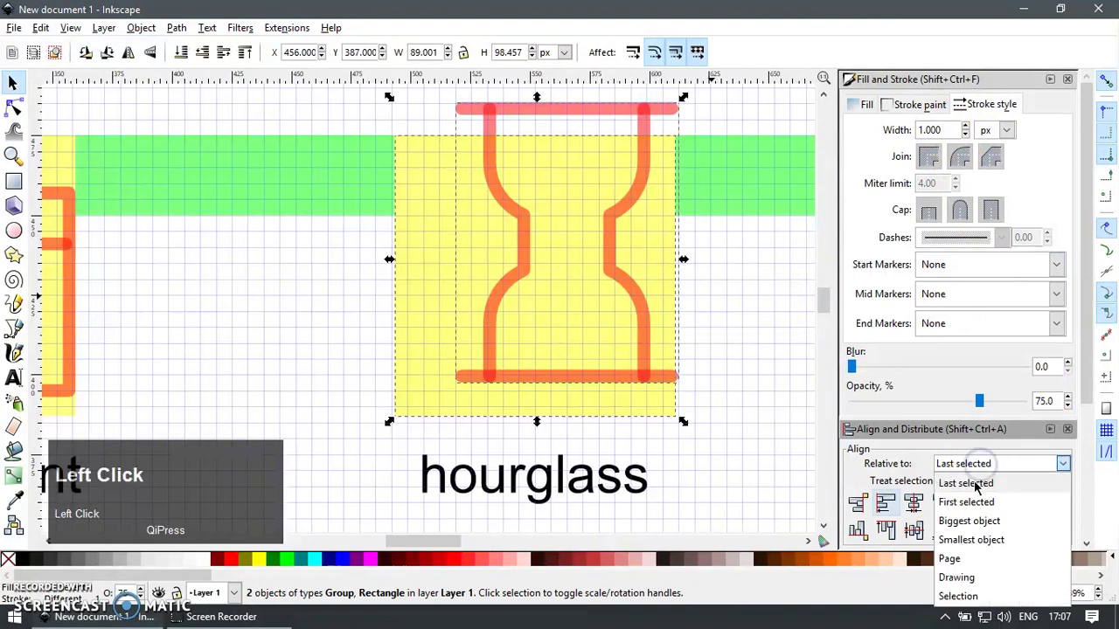
pyautogui.click(977, 486)
pyautogui.click(912, 502)
pyautogui.click(913, 530)
pyautogui.press('F12')
pyautogui.press('Escape')
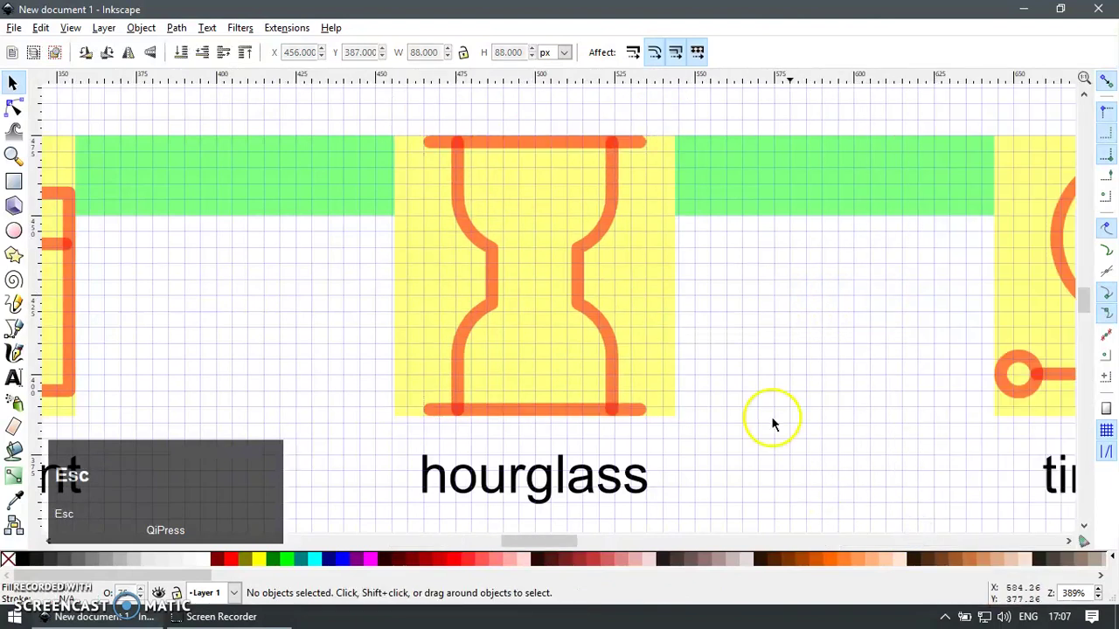
# Ungroup the hourglass icon and examine how its top bar and end nodes sit on the grid
pyautogui.click(579, 312)
pyautogui.hotkey('ctrl', 'u')
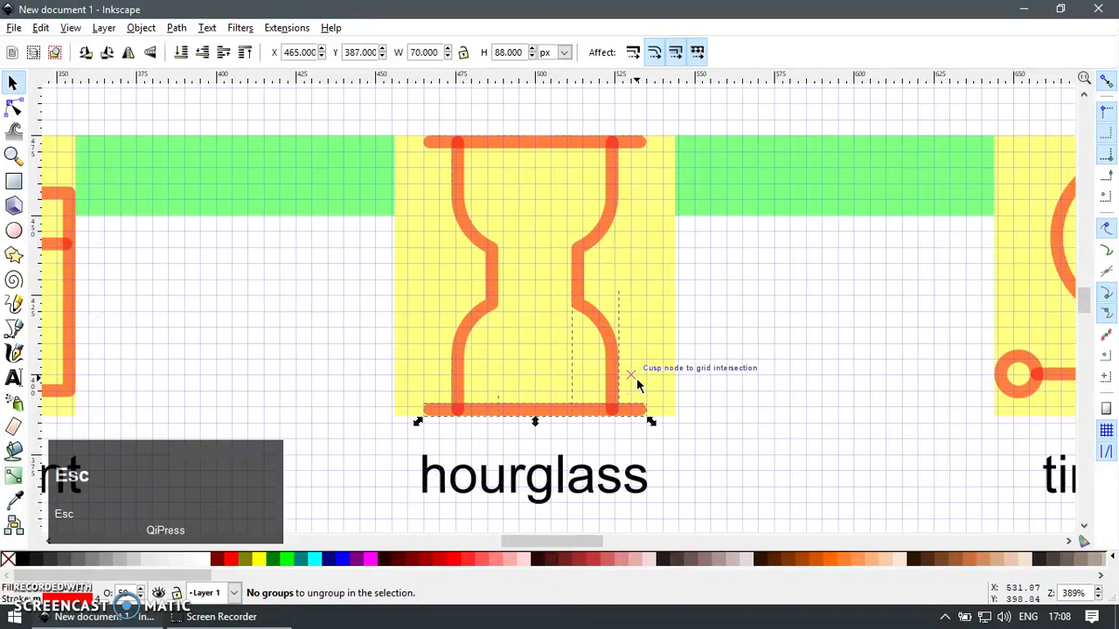
pyautogui.press('z')
pyautogui.moveTo(398, 113); pyautogui.dragTo(487, 205)
pyautogui.press('F1')
pyautogui.click(501, 242)
pyautogui.press('F2')
pyautogui.press('F1')
pyautogui.scroll(-5, 513, 306)
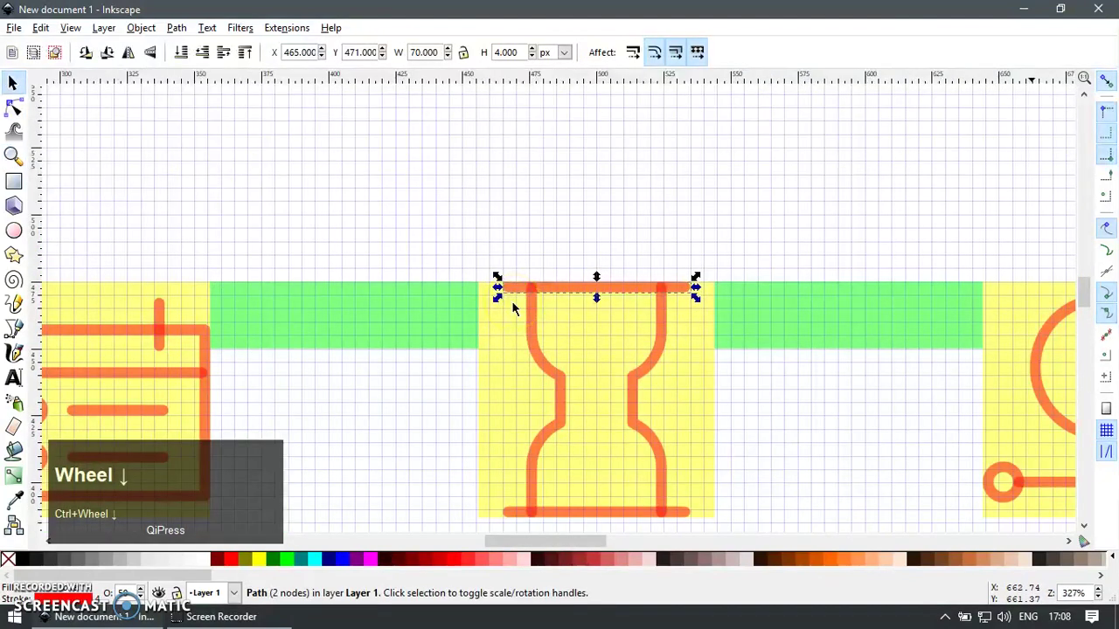
# Check the top bar's right end on the grid, and delete the hourglass's bottom bar
pyautogui.press('z')
pyautogui.moveTo(623, 261); pyautogui.dragTo(702, 320)
pyautogui.press('F2')
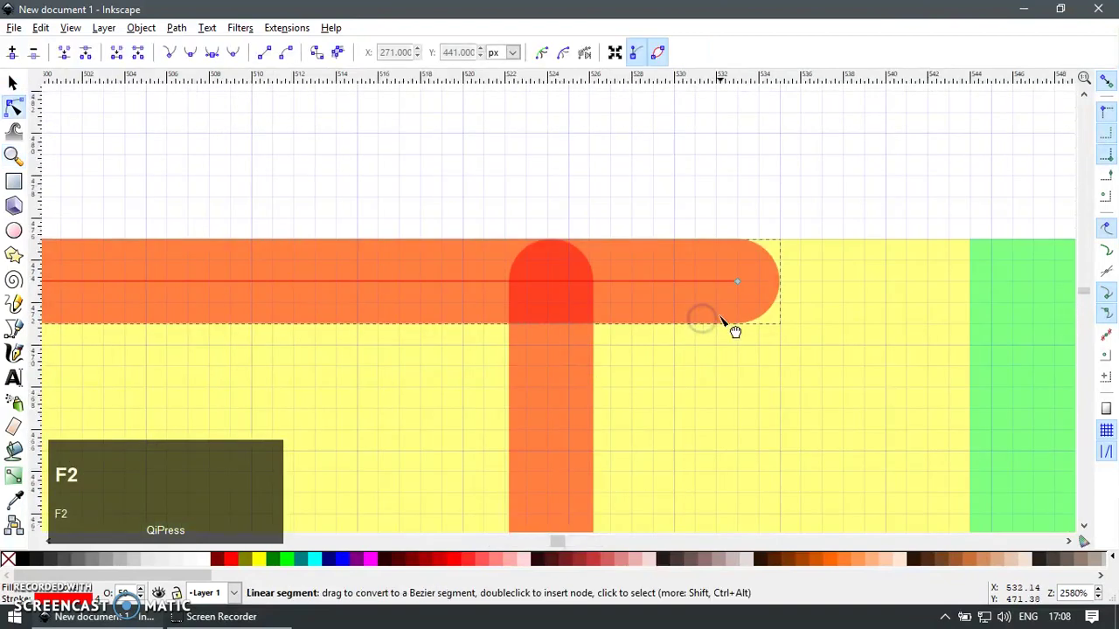
pyautogui.scroll(-3, 661, 306)
pyautogui.press('F1')
pyautogui.scroll(-3, 711, 334)
pyautogui.keyDown('shift'); pyautogui.rightClick(714, 406); pyautogui.keyUp('shift')
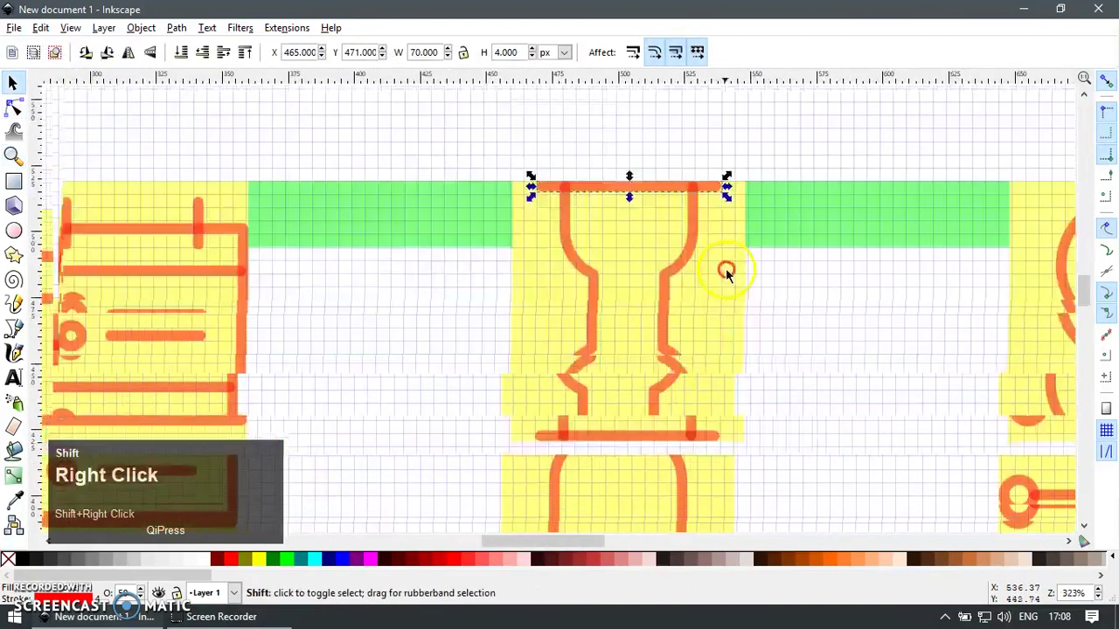
pyautogui.click(716, 405)
pyautogui.press('Delete')
# Duplicate the hourglass's top bar and flip the copy vertically together with the yellow square to form the bottom bar
pyautogui.click(715, 180)
pyautogui.hotkey('ctrl', 'd')
pyautogui.keyDown('shift'); pyautogui.click(723, 305); pyautogui.keyUp('shift')
pyautogui.press('v')
pyautogui.click(815, 348)
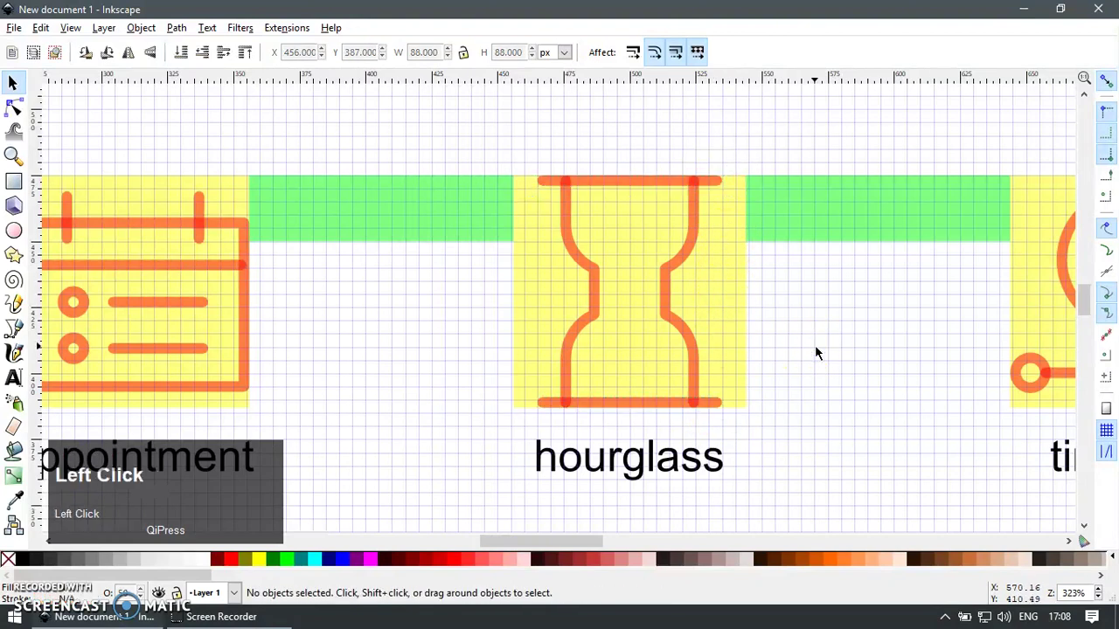
# Make the hourglass's left curved side 16 px wide and snap it to the grid at X 473 px
pyautogui.press('z')
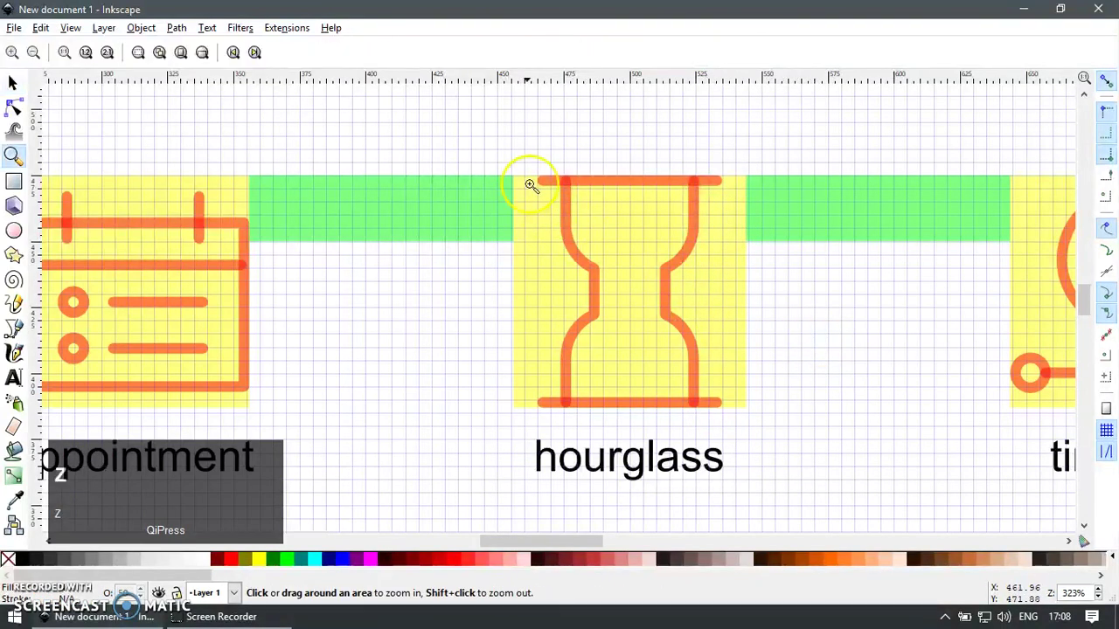
pyautogui.moveTo(535, 173); pyautogui.dragTo(613, 247)
pyautogui.press('F1')
pyautogui.click(551, 217)
pyautogui.press('F2')
pyautogui.press('F1')
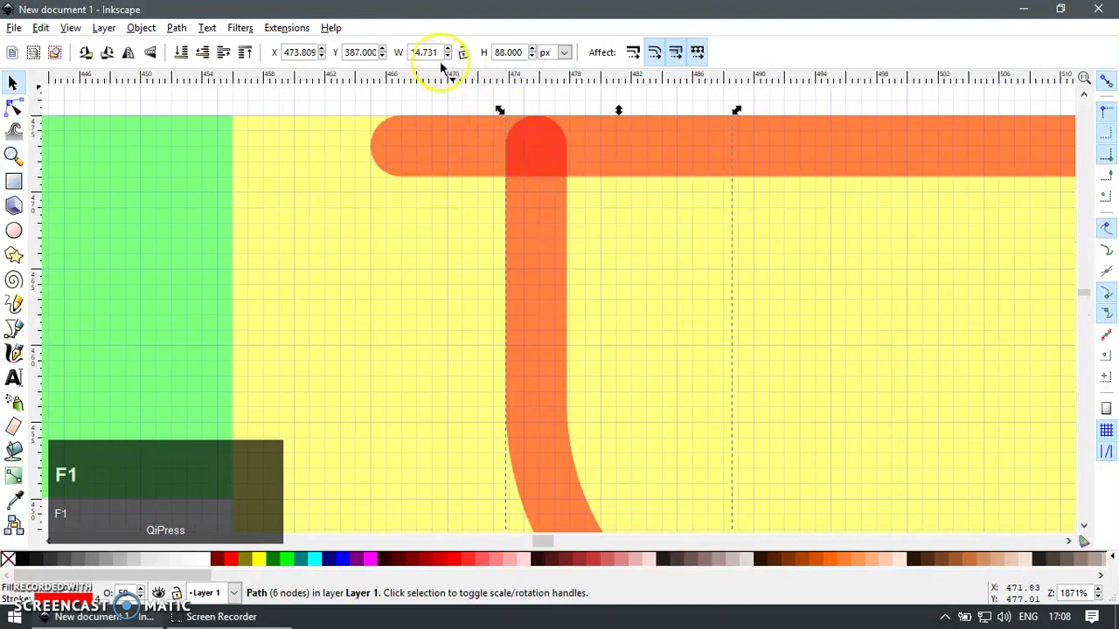
pyautogui.press('F2')
pyautogui.press('F1')
pyautogui.moveTo(543, 210); pyautogui.dragTo(530, 208)
pyautogui.scroll(-5, 547, 199)
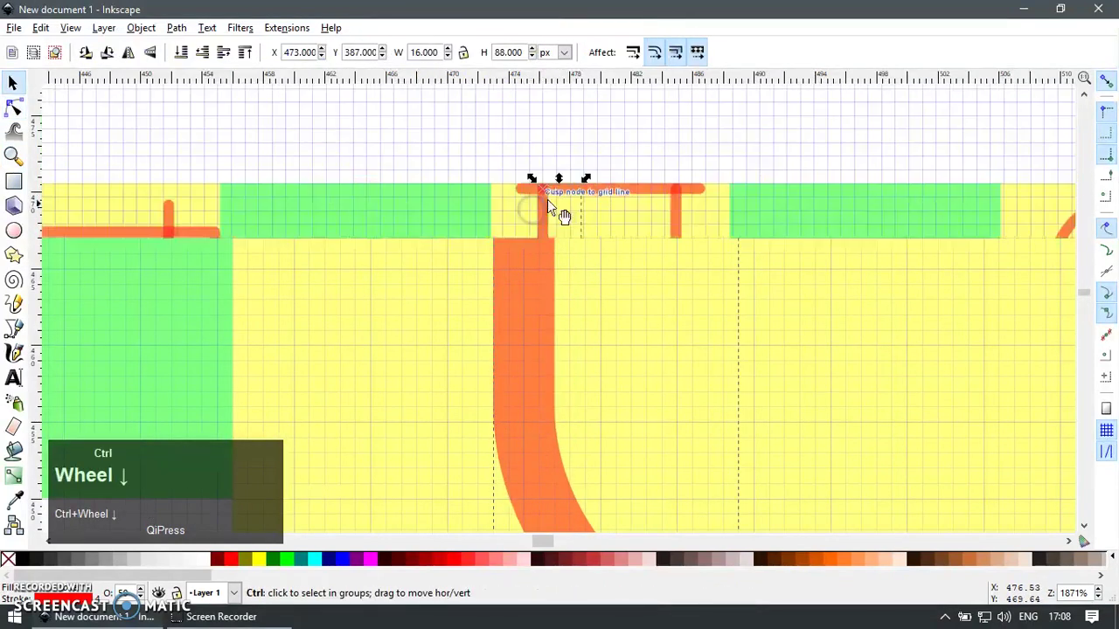
# Move the left side's bottom end node up onto the grid intersection at X 475, Y 390 px
pyautogui.scroll(6, 550, 449)
pyautogui.press('F2')
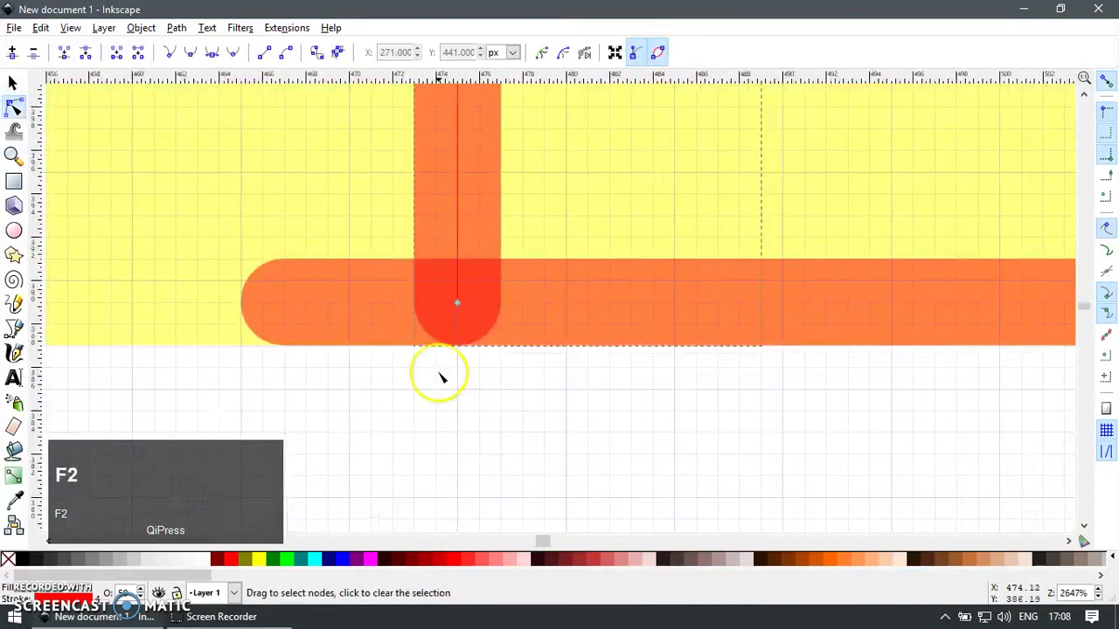
pyautogui.click(458, 291)
pyautogui.moveTo(459, 291); pyautogui.dragTo(458, 280)
pyautogui.scroll(-5, 506, 319)
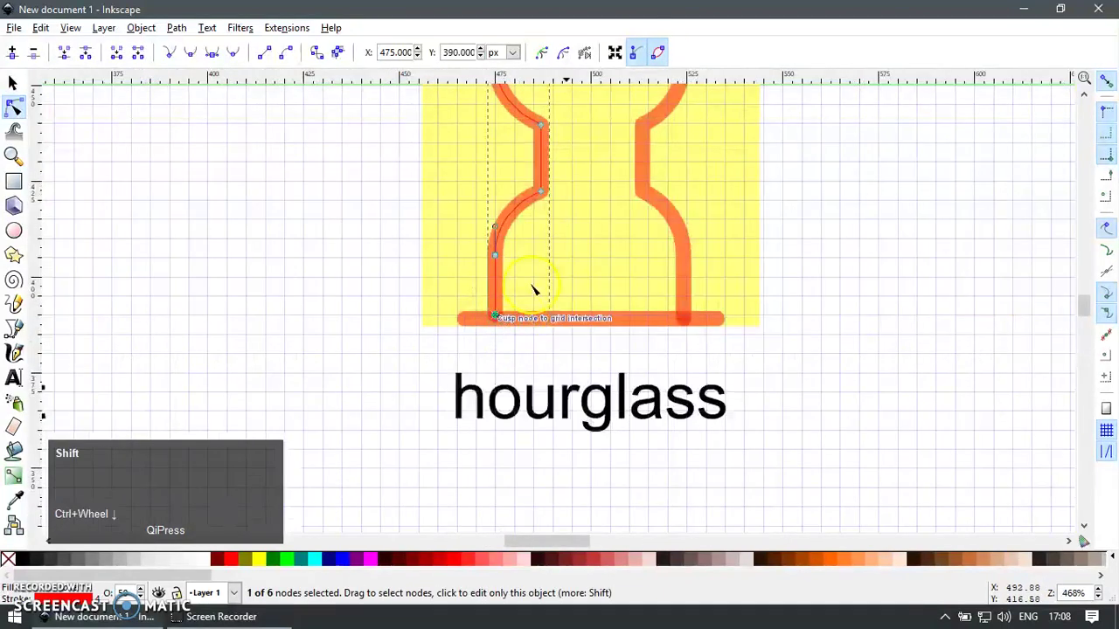
# Pull the left side's top end node down to the grid, making the side 86 px high, and give it a green stroke
pyautogui.scroll(6, 532, 290)
pyautogui.press('z')
pyautogui.moveTo(461, 179); pyautogui.dragTo(507, 220)
pyautogui.press('F2')
pyautogui.moveTo(569, 171)
pyautogui.mouseDown()
pyautogui.moveTo(649, 187)
pyautogui.moveTo(644, 199)
pyautogui.mouseUp()
pyautogui.scroll(-5, 609, 217)
pyautogui.press('F1')
pyautogui.keyDown('shift'); pyautogui.click(274, 560); pyautogui.keyUp('shift')
pyautogui.scroll(-3, 683, 358)
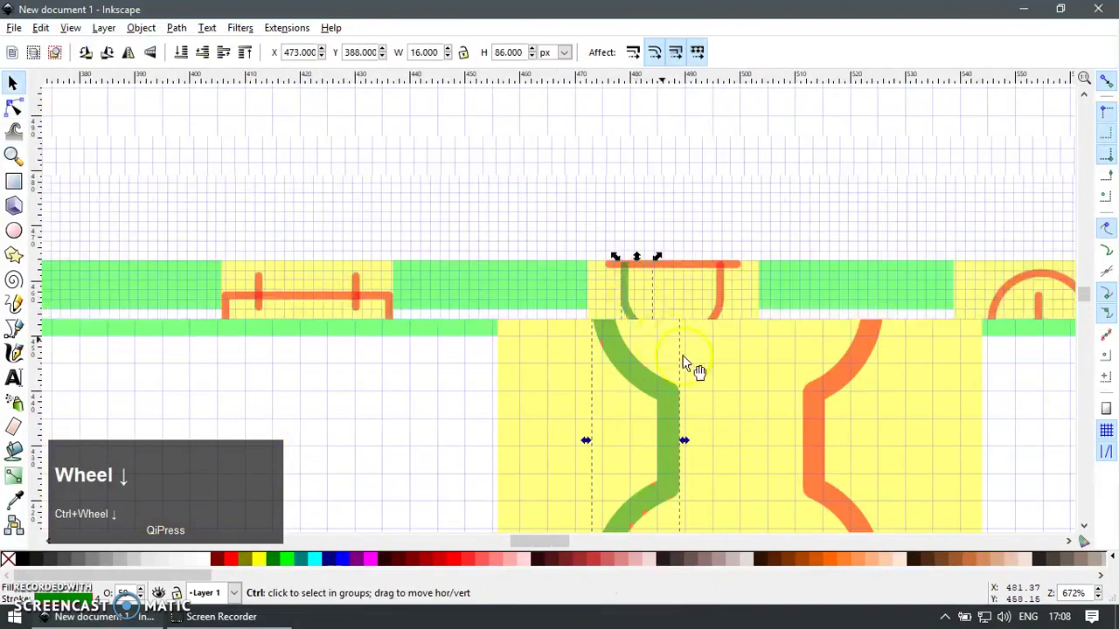
# Delete the red right curved side of the hourglass
pyautogui.press('Escape')
pyautogui.click(712, 340)
pyautogui.click(711, 326)
pyautogui.press('Delete')
# Snap the upper waist node of the green hourglass side to the grid intersection at X 487, Y 440 px
pyautogui.press('z')
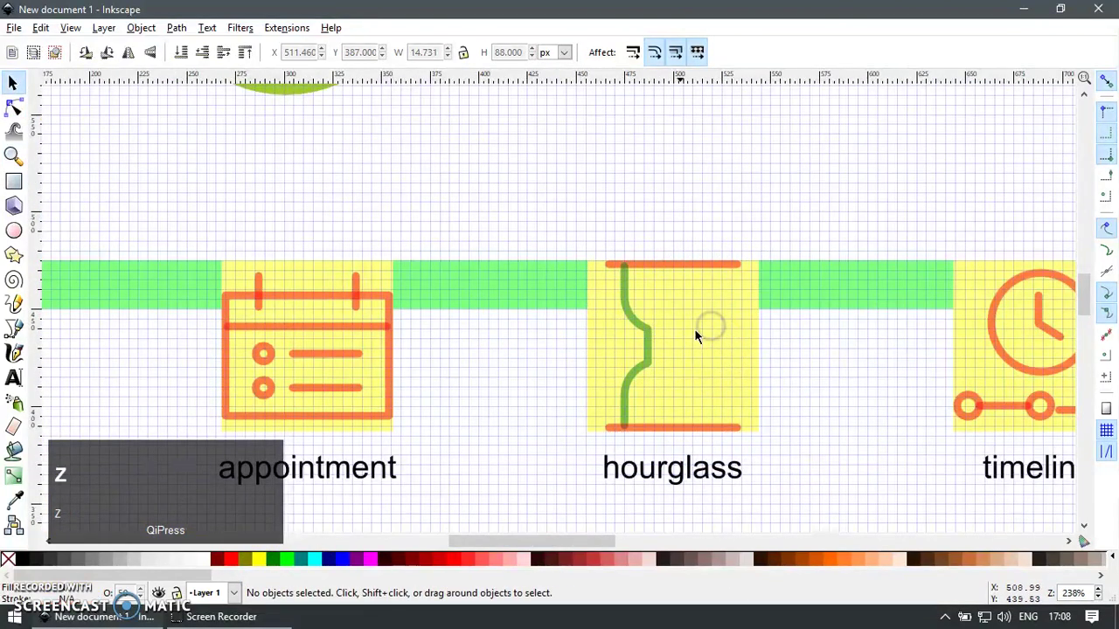
pyautogui.moveTo(644, 313); pyautogui.dragTo(674, 380)
pyautogui.press('F1')
pyautogui.click(467, 219)
pyautogui.press('F2')
pyautogui.scroll(1, 501, 187)
pyautogui.scroll(2, 501, 187)
pyautogui.press('F1')
pyautogui.press('F2')
pyautogui.moveTo(463, 192); pyautogui.dragTo(463, 185)
pyautogui.scroll(-5, 537, 244)
pyautogui.scroll(-2, 540, 252)
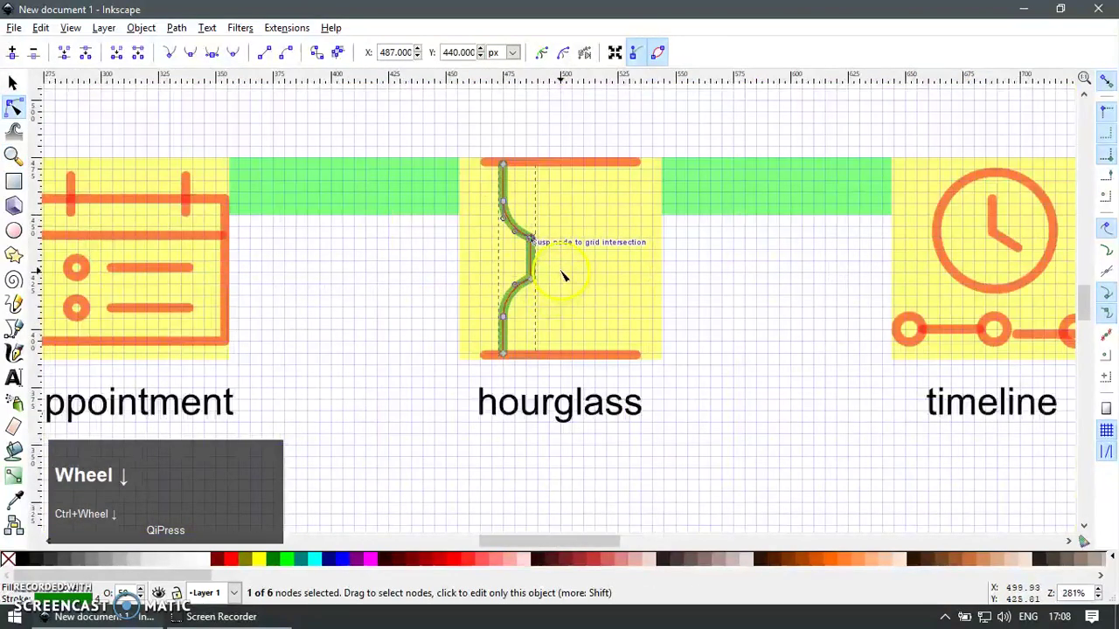
pyautogui.moveTo(561, 271); pyautogui.dragTo(453, 403)
pyautogui.press('Delete')
pyautogui.press('F1')
pyautogui.keyDown('shift'); pyautogui.click(607, 262); pyautogui.keyUp('shift')
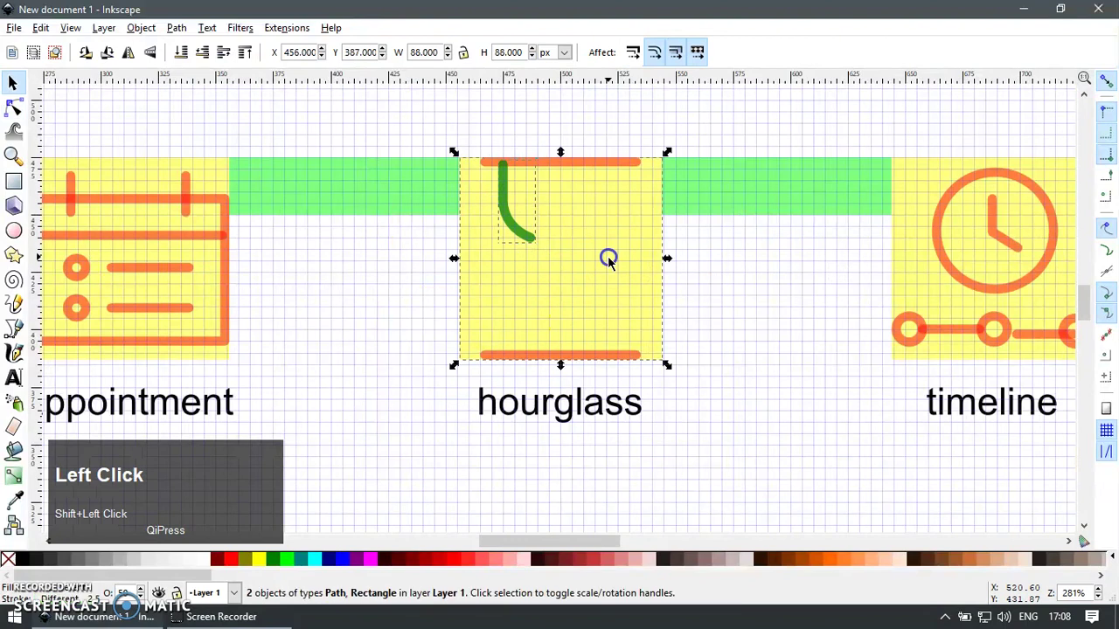
pyautogui.press('v')
pyautogui.press('Escape')
pyautogui.hotkey('ctrl', 'z')
pyautogui.keyDown('shift'); pyautogui.click(518, 295); pyautogui.keyUp('shift')
pyautogui.press('F2')
pyautogui.moveTo(551, 211); pyautogui.dragTo(513, 300)
pyautogui.press('F1')
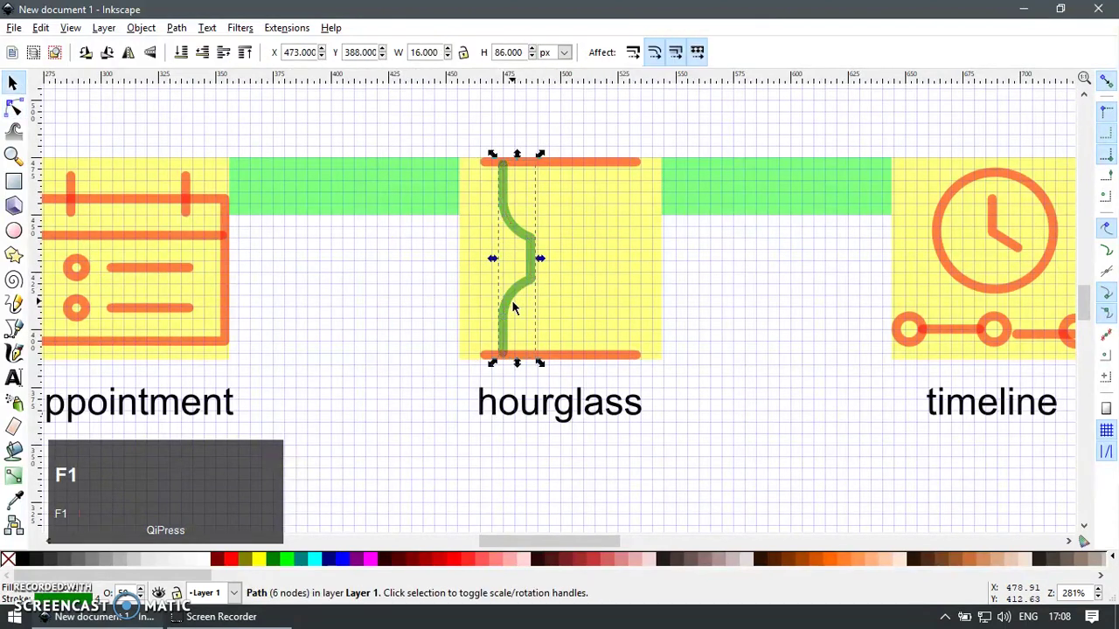
# Duplicate the green left side and flip the copy horizontally together with the yellow square to form the right side
pyautogui.hotkey('ctrl', 'd')
pyautogui.keyDown('shift'); pyautogui.click(599, 203); pyautogui.keyUp('shift')
pyautogui.press('h')
pyautogui.click(735, 312)
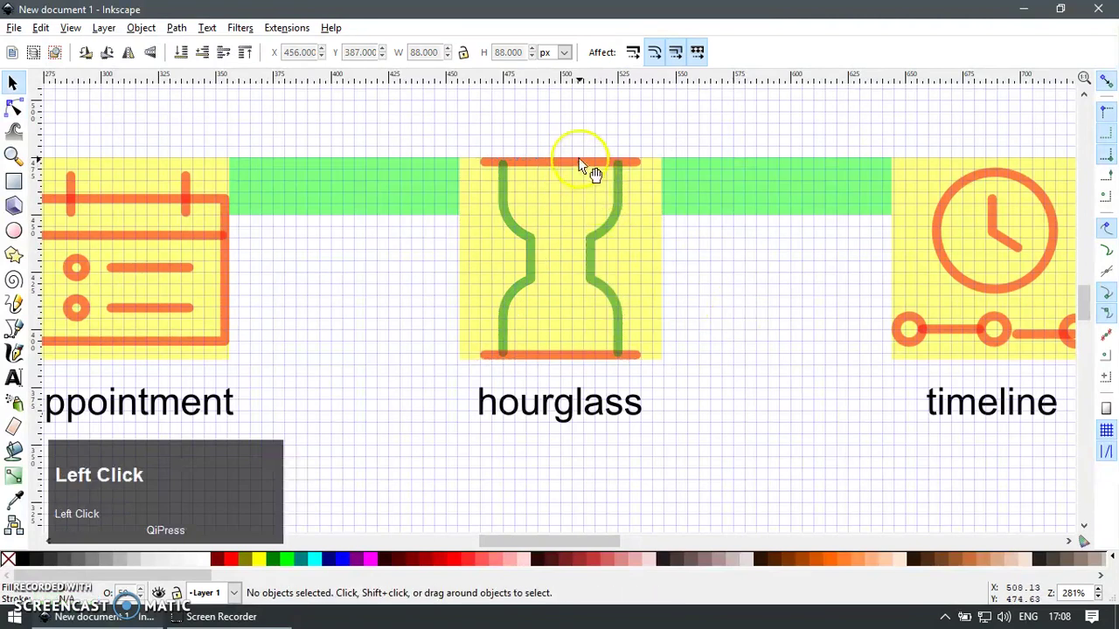
# Copy the top bar's red style and paste it onto both green sides of the hourglass
pyautogui.click(579, 161)
pyautogui.hotkey('ctrl', 'c')
pyautogui.click(602, 230)
pyautogui.hotkey('ctrl', 'shift', 'v')
pyautogui.click(532, 248)
pyautogui.hotkey('ctrl', 'shift', 'v')
pyautogui.click(654, 313)
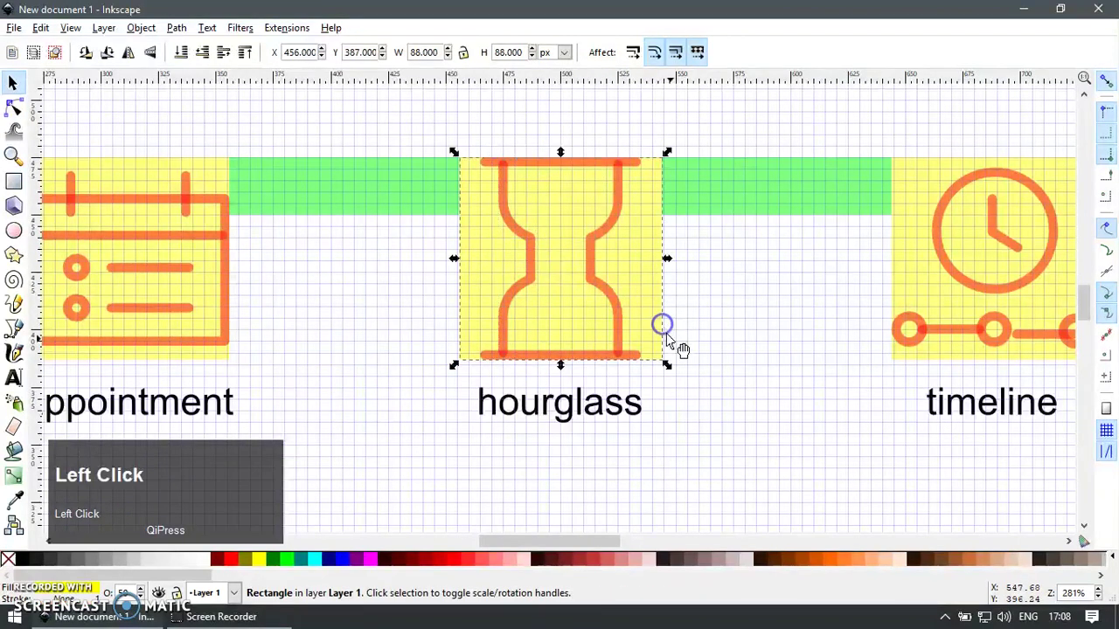
# Examine the timeline icon's clock and its row of circles and connecting lines
pyautogui.scroll(-5, 672, 350)
pyautogui.click(680, 364)
pyautogui.press('F3')
pyautogui.moveTo(597, 285); pyautogui.dragTo(804, 401)
pyautogui.press('F1')
pyautogui.click(727, 412)
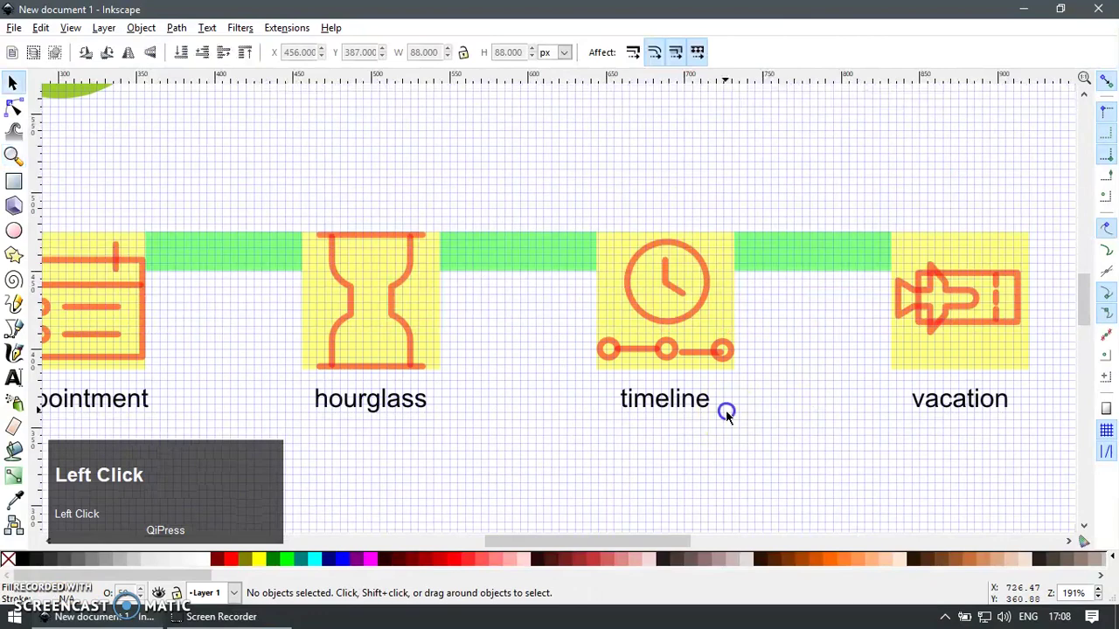
pyautogui.scroll(-2, 474, 380)
pyautogui.moveTo(429, 421); pyautogui.dragTo(496, 381)
pyautogui.press('z')
pyautogui.moveTo(522, 239); pyautogui.dragTo(682, 365)
pyautogui.press('s')
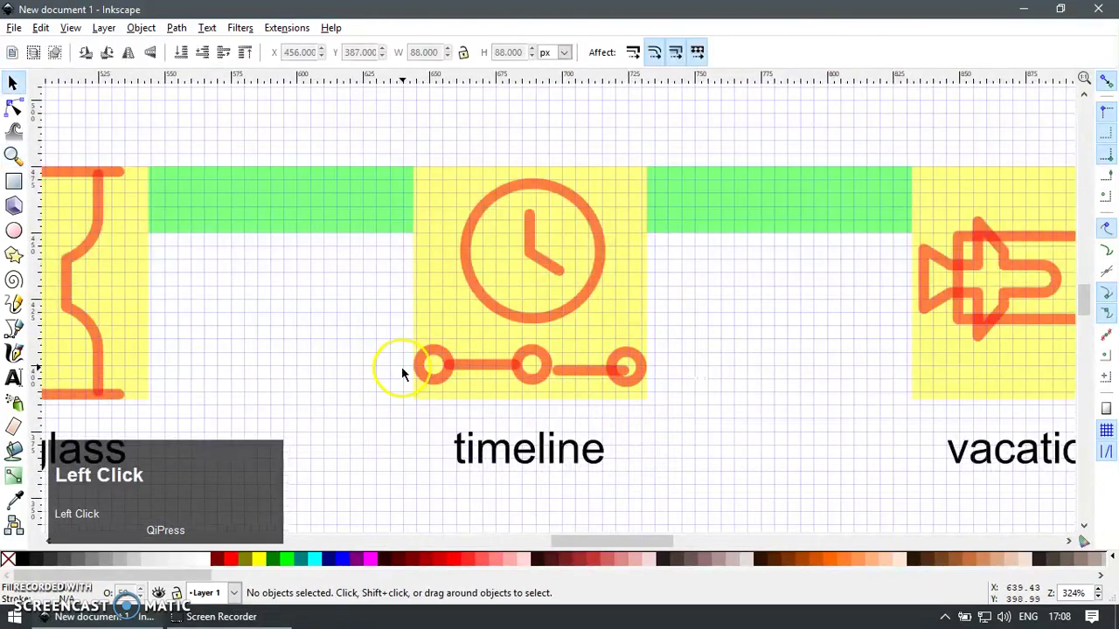
pyautogui.moveTo(557, 187); pyautogui.dragTo(601, 238)
pyautogui.hotkey('ctrl', 'z')
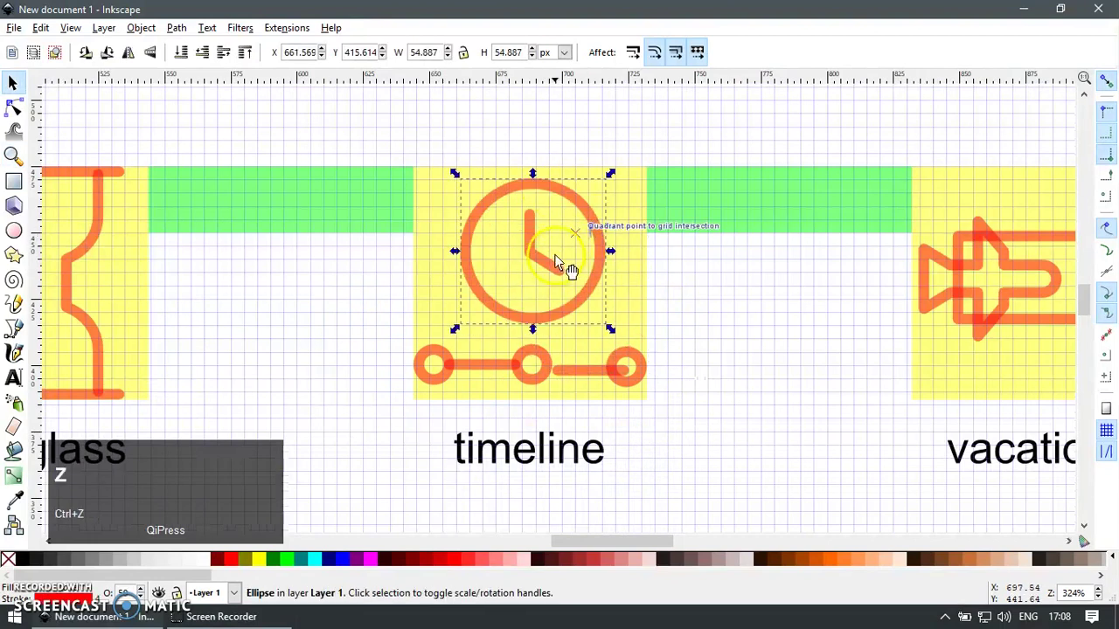
# Select all the timeline icon parts and resize them to 84 px wide with locked proportions, then 76 px high unlocked
pyautogui.moveTo(343, 424); pyautogui.dragTo(686, 171)
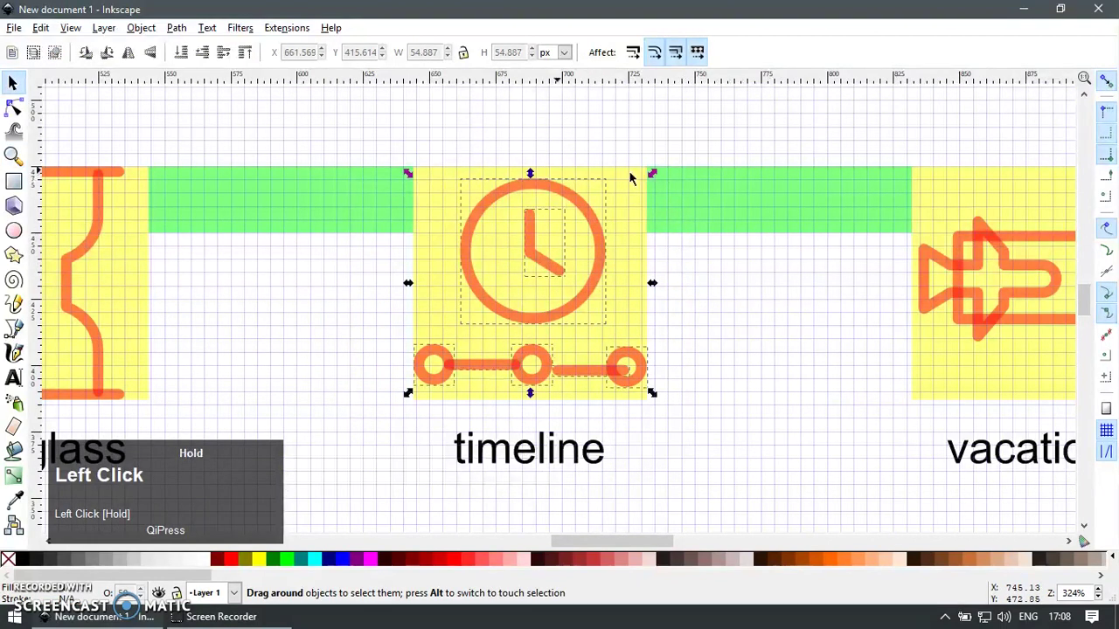
pyautogui.click(464, 53)
pyautogui.click(435, 54)
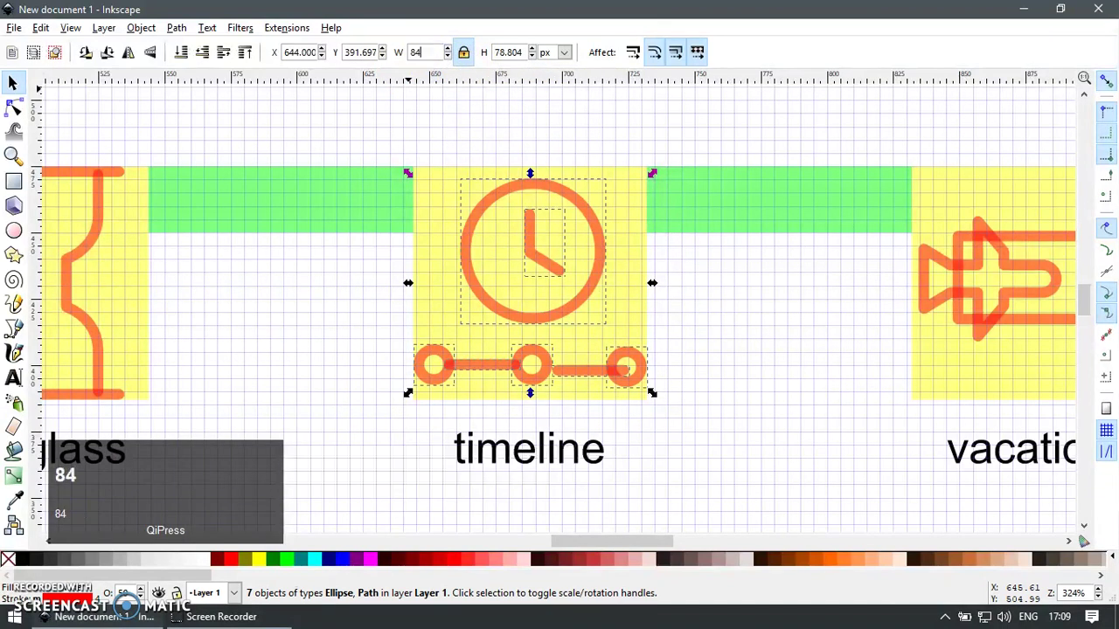
pyautogui.press('Return')
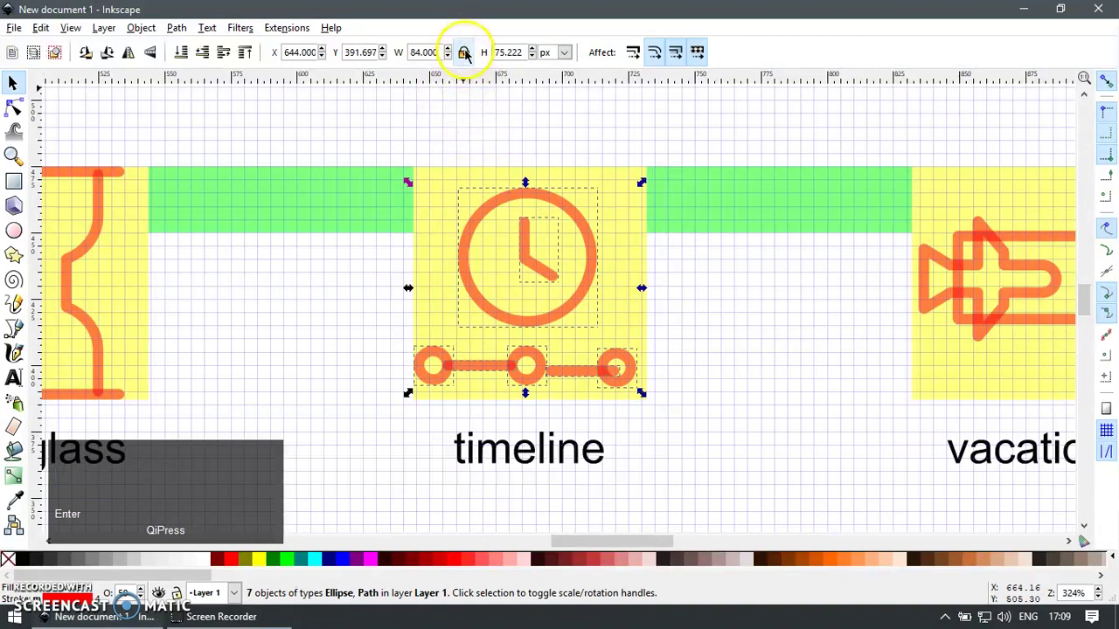
pyautogui.write('76')
pyautogui.press('Return')
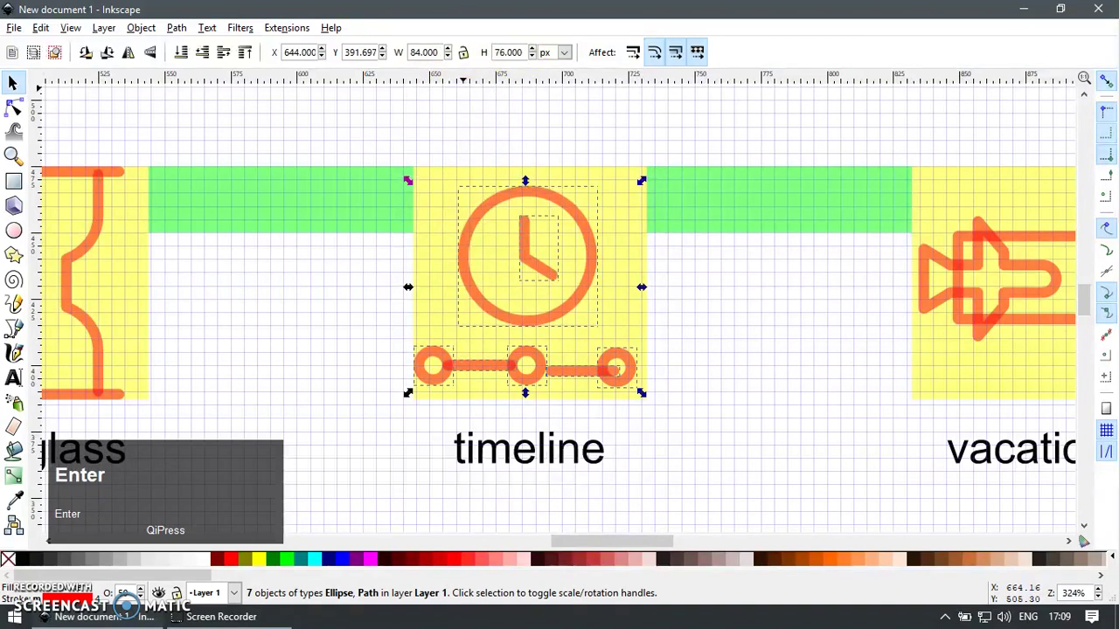
# Group the timeline parts and center the group both ways on its yellow square, relative to the last selected object
pyautogui.hotkey('ctrl', 'g')
pyautogui.keyDown('shift'); pyautogui.click(611, 186); pyautogui.keyUp('shift')
pyautogui.hotkey('ctrl', 'shift', 'a')
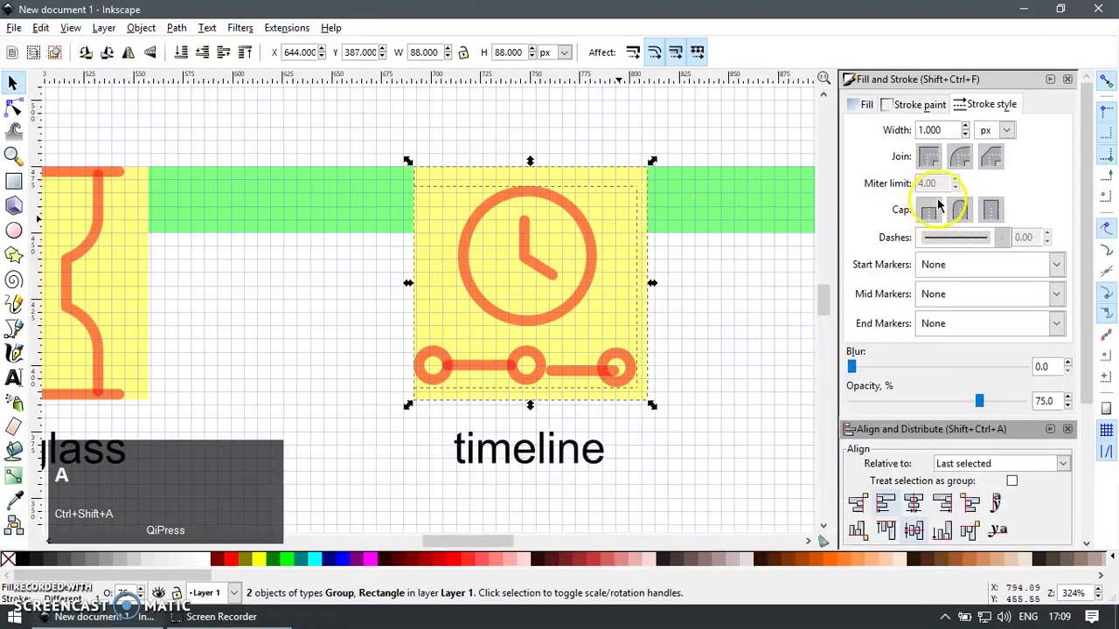
pyautogui.click(917, 505)
pyautogui.click(915, 530)
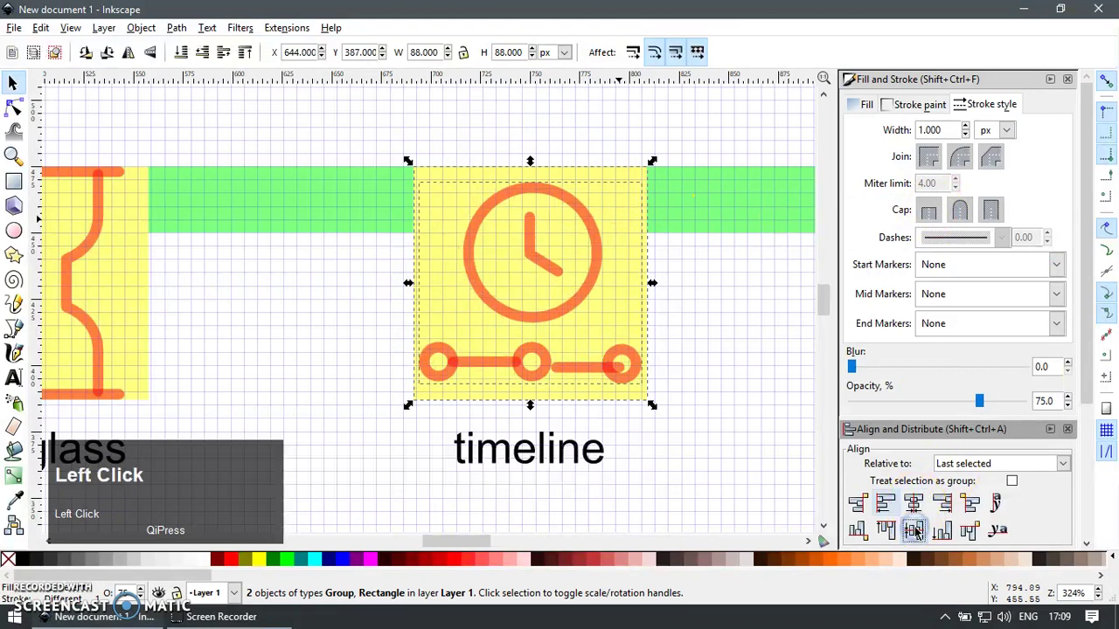
pyautogui.press('F12')
pyautogui.press('Escape')
# Ungroup the timeline icon into its separate parts
pyautogui.moveTo(583, 369); pyautogui.dragTo(626, 402)
pyautogui.hotkey('ctrl', 'z')
pyautogui.hotkey('ctrl', 'u')
pyautogui.hotkey('ctrl', 'u')
pyautogui.press('Escape')
# Duplicate the small circle at the timeline's left end, give the copy a green stroke and set it to 14 × 14 px
pyautogui.press('F3')
pyautogui.moveTo(393, 310); pyautogui.dragTo(478, 395)
pyautogui.press('F1')
pyautogui.moveTo(529, 420)
pyautogui.mouseDown()
pyautogui.moveTo(587, 470)
pyautogui.moveTo(731, 370)
pyautogui.mouseUp()
pyautogui.hotkey('ctrl', 'z')
pyautogui.hotkey('ctrl', 'd')
pyautogui.keyDown('shift'); pyautogui.click(272, 559); pyautogui.keyUp('shift')
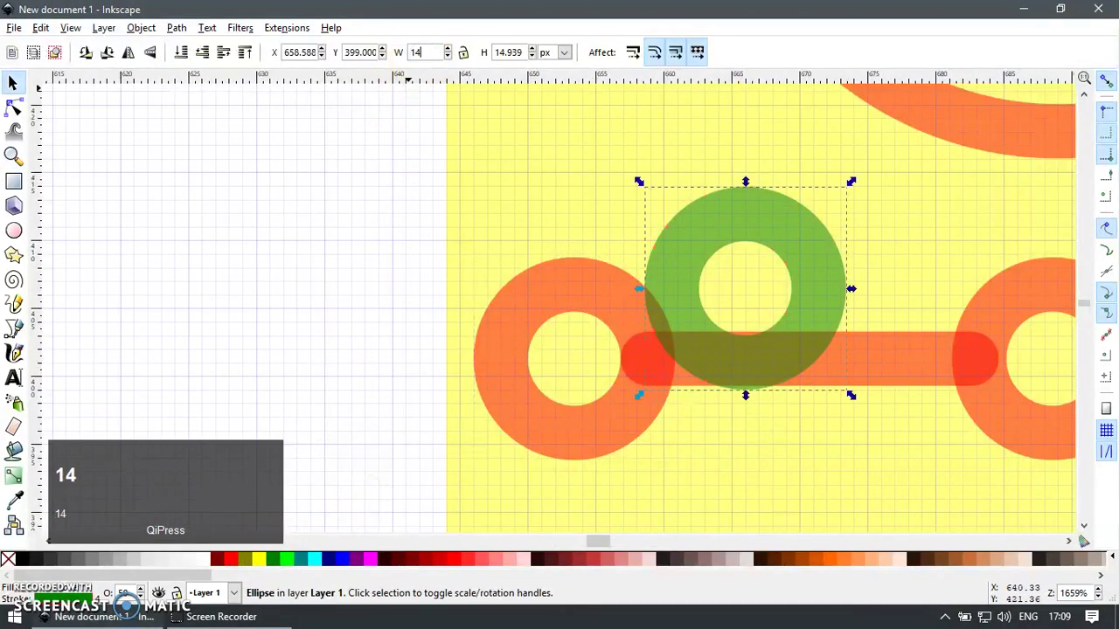
pyautogui.press('Tab')
pyautogui.write('14')
pyautogui.press('Return')
# Snap the green circle over the left end circle, convert it to a path and delete the red original
pyautogui.moveTo(716, 265); pyautogui.dragTo(530, 332)
pyautogui.press('F2')
pyautogui.hotkey('ctrl', 'shift', 'c')
pyautogui.press('F1')
pyautogui.click(648, 286)
pyautogui.press('Delete')
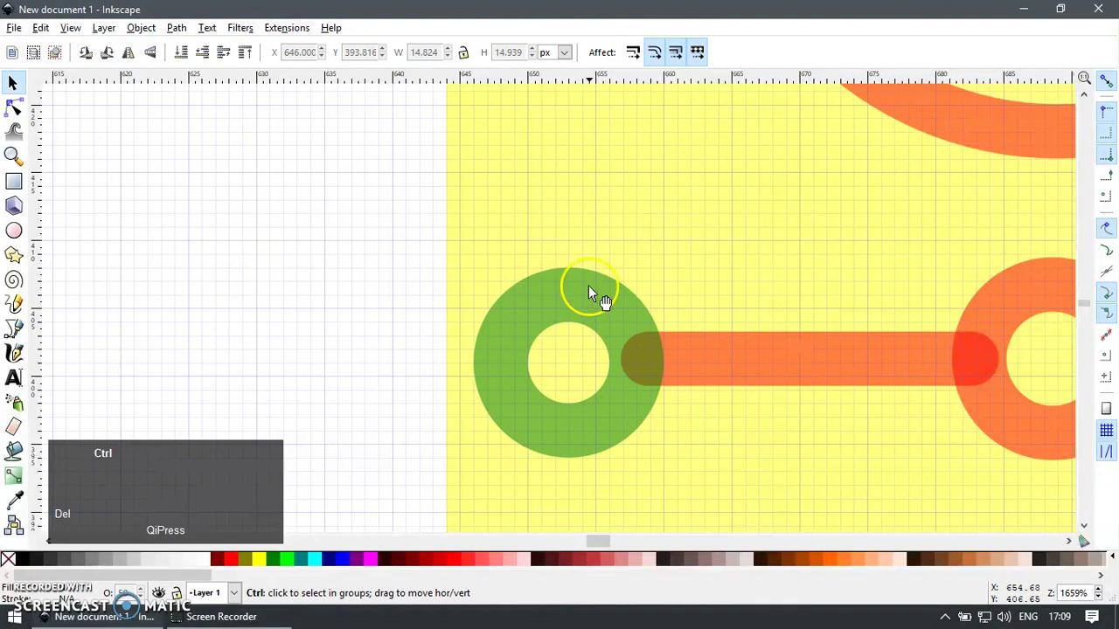
# Duplicate the green left circle and flip the copy horizontally together with the yellow square to form the right end circle
pyautogui.scroll(-3, 587, 288)
pyautogui.keyDown('shift'); pyautogui.rightClick(614, 364); pyautogui.keyUp('shift')
pyautogui.click(508, 331)
pyautogui.hotkey('ctrl', 'd')
pyautogui.keyDown('shift'); pyautogui.click(732, 353); pyautogui.keyUp('shift')
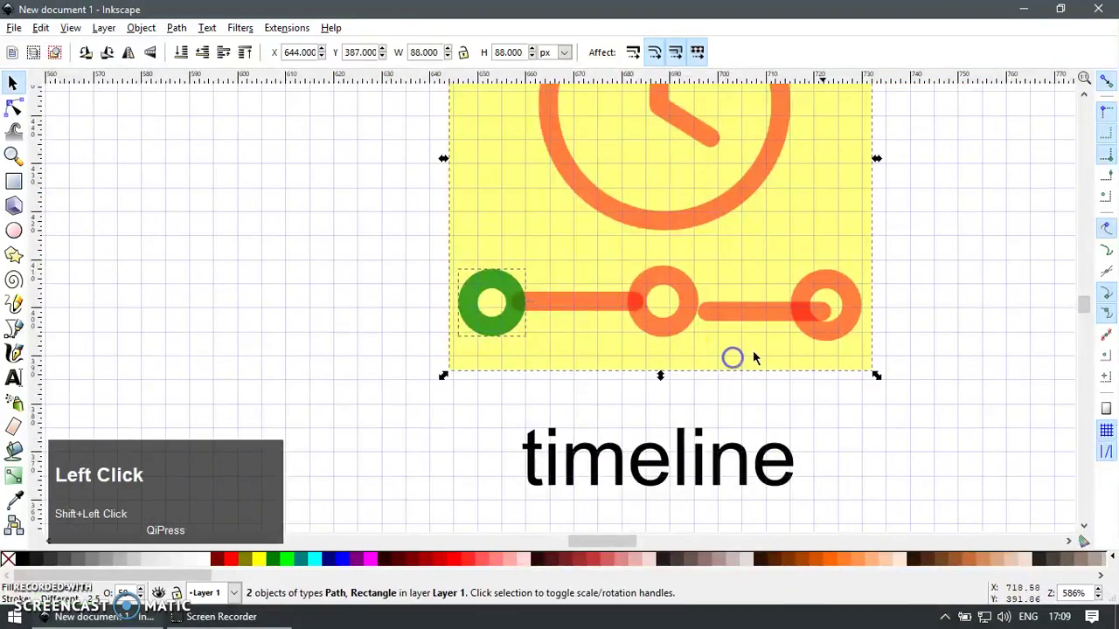
pyautogui.press('h')
pyautogui.press('Escape')
# Delete the original red circle beneath the green one at the timeline's right end
pyautogui.press('z')
pyautogui.moveTo(766, 260); pyautogui.dragTo(860, 379)
pyautogui.press('F1')
pyautogui.click(603, 380)
pyautogui.press('Delete')
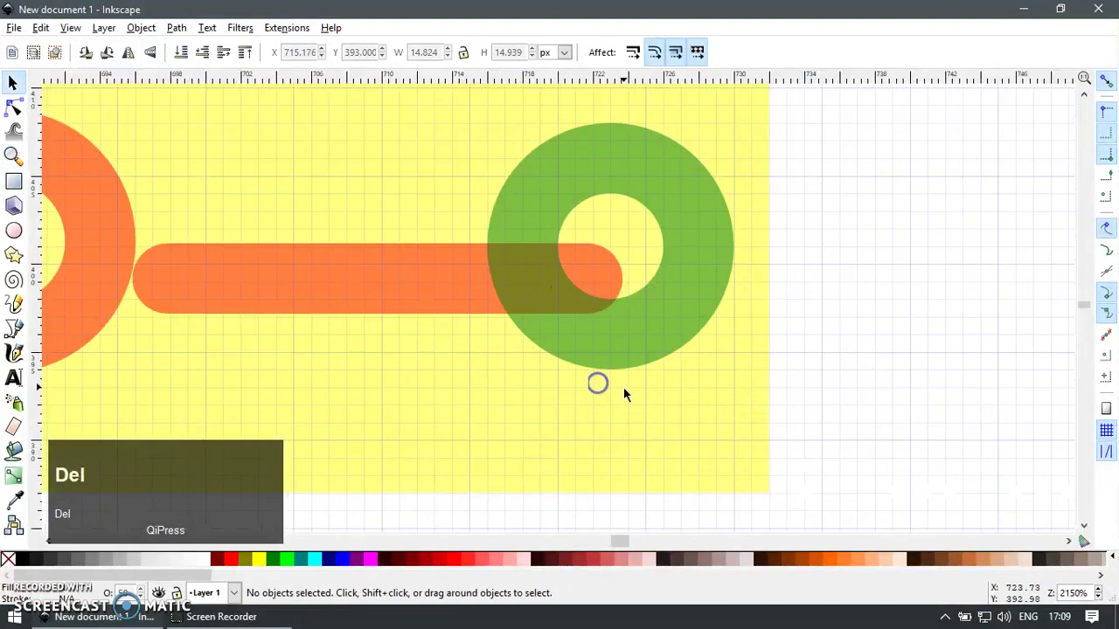
# Duplicate the green right circle and center the copy horizontally on the yellow square
pyautogui.scroll(-4, 628, 385)
pyautogui.click(626, 371)
pyautogui.hotkey('ctrl', 'd')
pyautogui.keyDown('shift'); pyautogui.click(609, 308); pyautogui.keyUp('shift')
pyautogui.hotkey('ctrl', 'shift', 'a')
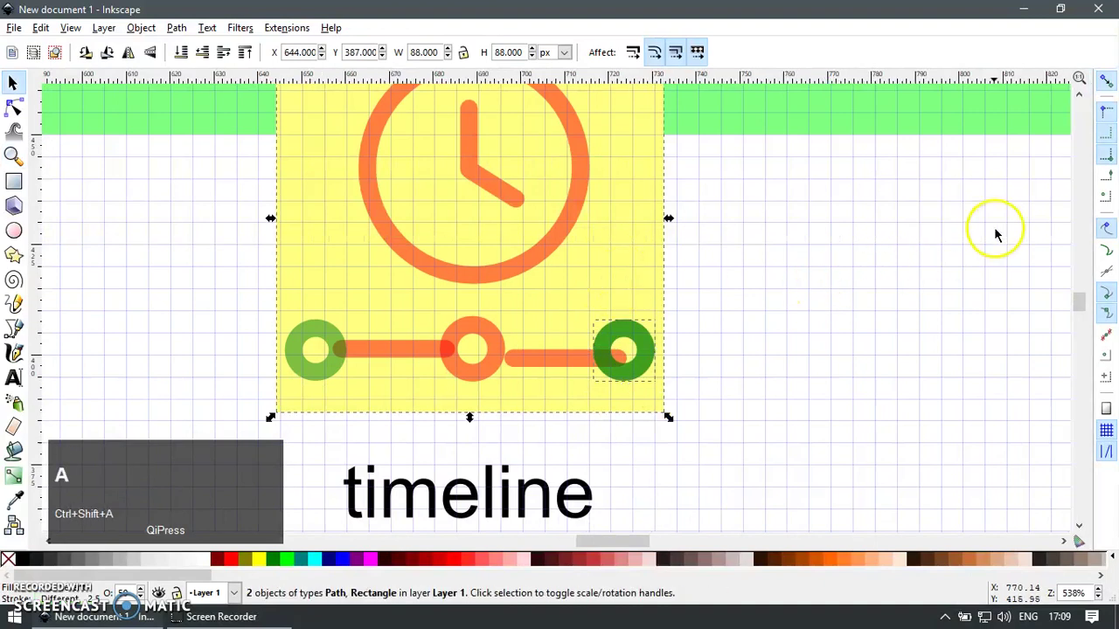
pyautogui.click(910, 504)
pyautogui.click(717, 455)
# Delete the original red circle beneath the green one in the middle of the timeline
pyautogui.press('z')
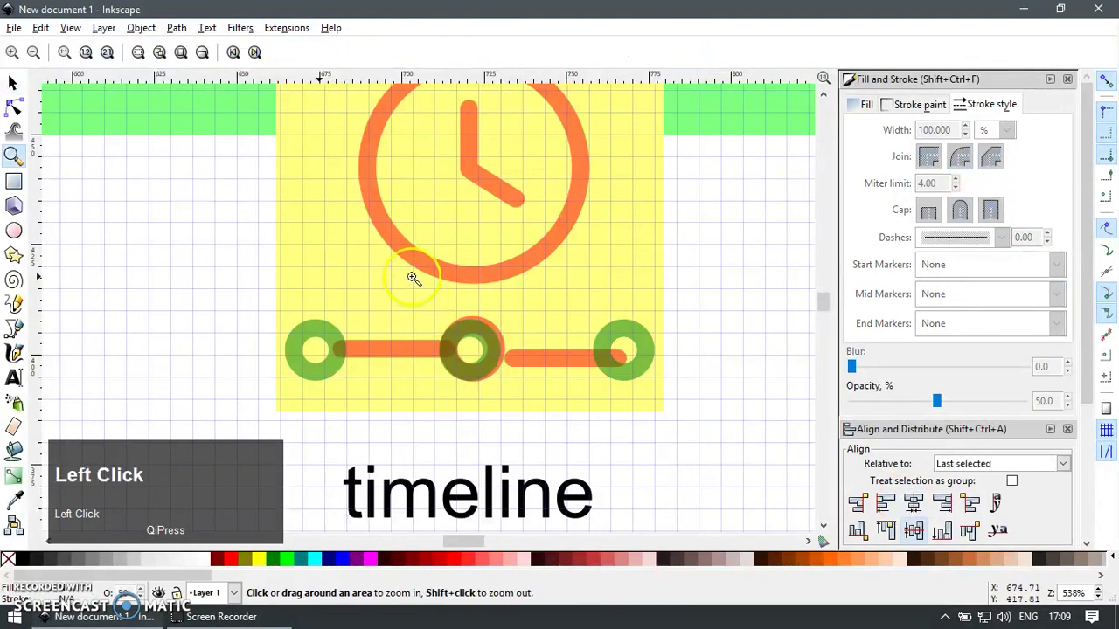
pyautogui.moveTo(407, 273); pyautogui.dragTo(571, 387)
pyautogui.press('F1')
pyautogui.press('Delete')
pyautogui.press('F12')
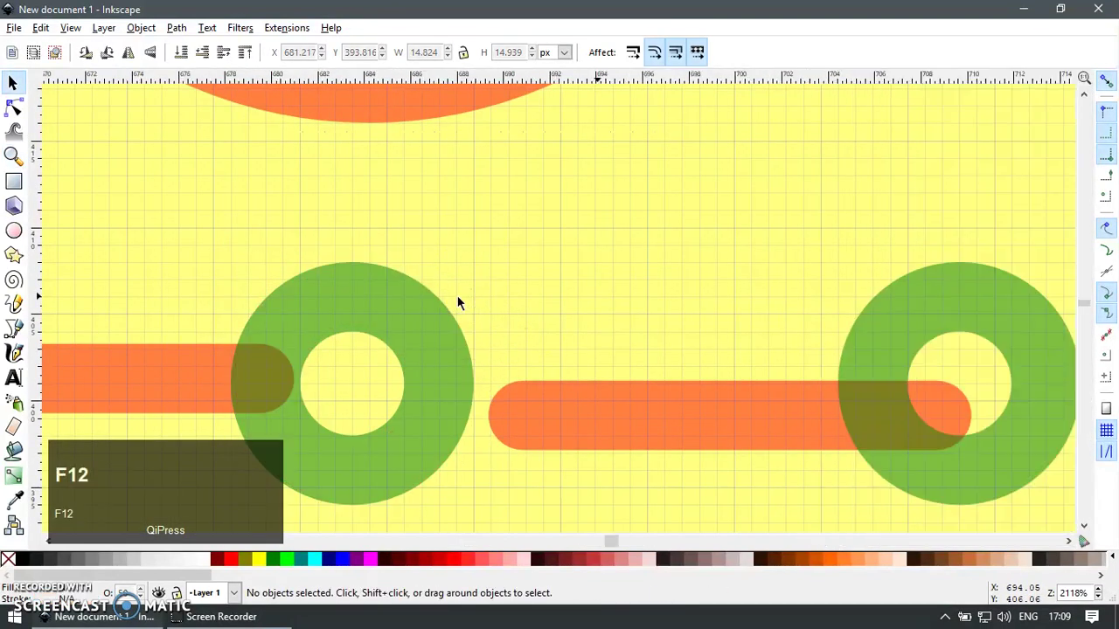
# Snap the timeline's left red connector line to the grid and shorten its right end, making it about 27 px long
pyautogui.scroll(-4, 595, 264)
pyautogui.press('z')
pyautogui.moveTo(357, 259); pyautogui.dragTo(500, 348)
pyautogui.press('F1')
pyautogui.click(536, 258)
pyautogui.press('F2')
pyautogui.press('F1')
pyautogui.moveTo(514, 273); pyautogui.dragTo(519, 282)
pyautogui.press('F2')
pyautogui.moveTo(960, 269); pyautogui.dragTo(945, 269)
# Delete the misplaced red connector line between the middle and right timeline circles
pyautogui.scroll(-4, 715, 303)
pyautogui.press('F1')
pyautogui.click(881, 296)
pyautogui.press('Delete')
# Duplicate the left connector line and flip the copy horizontally together with the yellow square to form the right connector
pyautogui.click(733, 301)
pyautogui.hotkey('ctrl', 'd')
pyautogui.keyDown('shift'); pyautogui.click(879, 322); pyautogui.keyUp('shift')
pyautogui.press('h')
pyautogui.moveTo(908, 340); pyautogui.dragTo(791, 382)
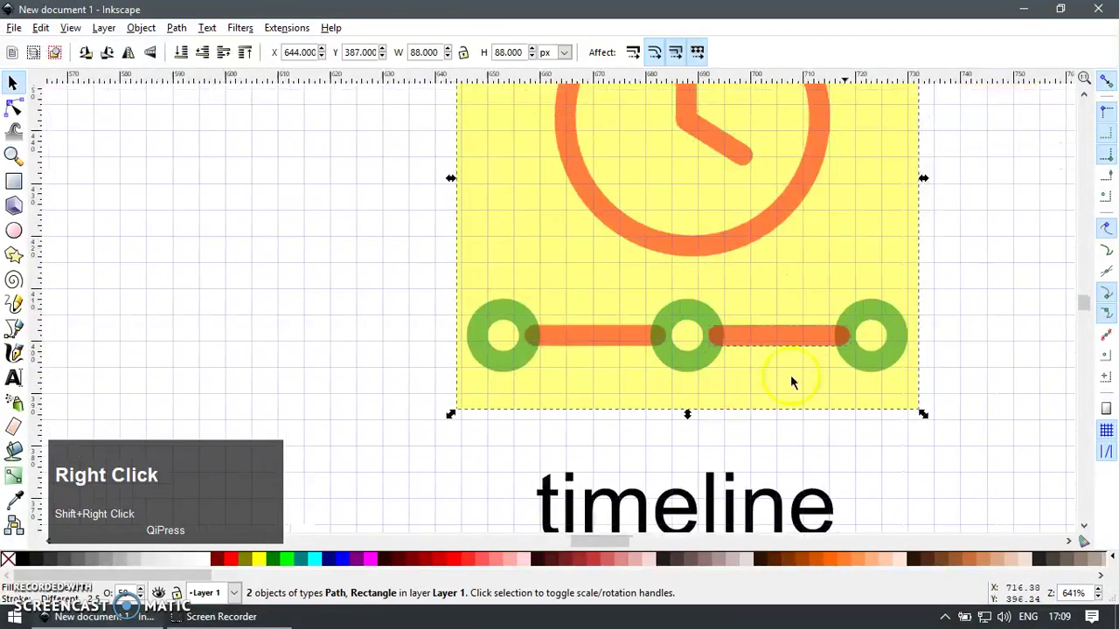
pyautogui.press('Escape')
# Copy the red style of the right connector line onto the three green timeline circles
pyautogui.scroll(-1, 794, 353)
pyautogui.click(799, 346)
pyautogui.hotkey('ctrl', 'c')
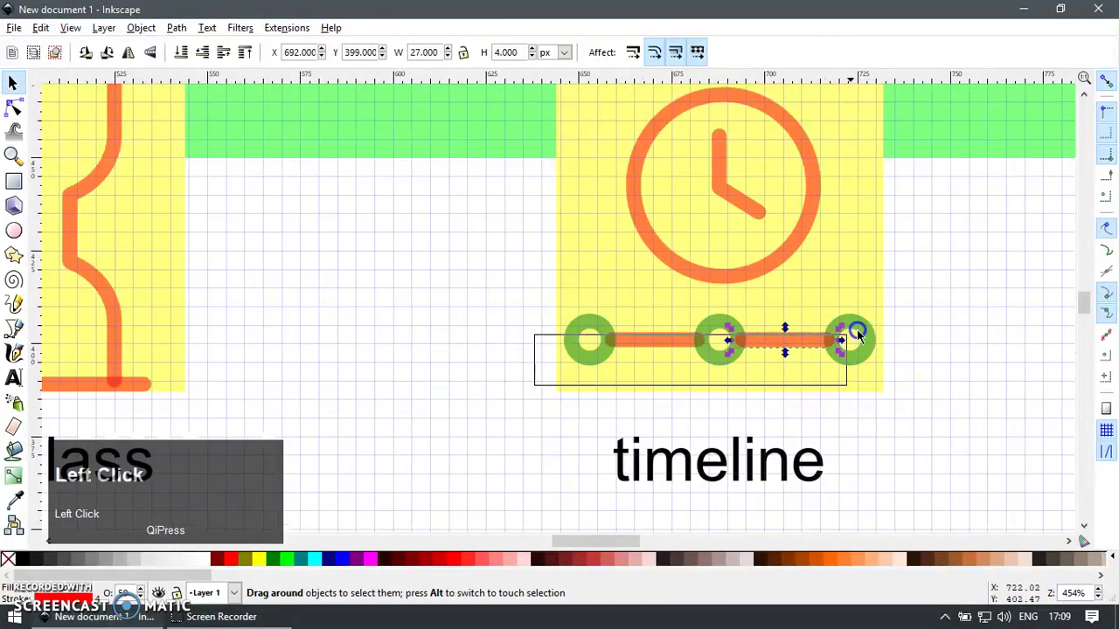
pyautogui.moveTo(859, 333); pyautogui.dragTo(931, 298)
pyautogui.hotkey('ctrl', 'shift', 'v')
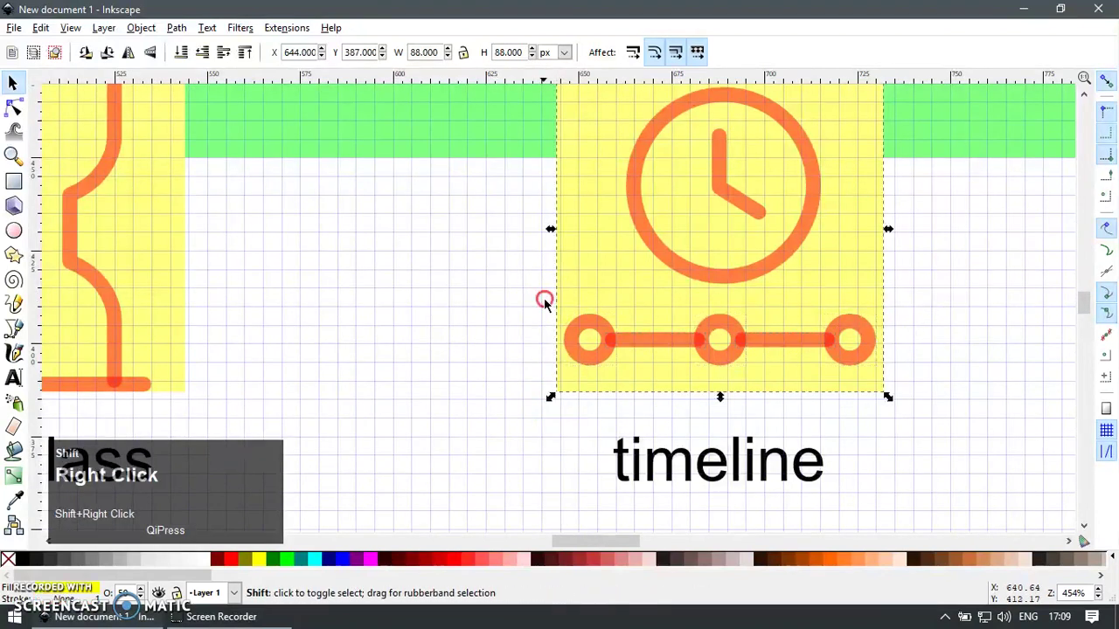
# Duplicate the clock's outer circle and move the copy to the right, clear of the original
pyautogui.scroll(-4, 661, 337)
pyautogui.press('z')
pyautogui.click(791, 373)
pyautogui.press('F1')
pyautogui.moveTo(603, 258); pyautogui.dragTo(658, 338)
pyautogui.hotkey('ctrl', 'z')
pyautogui.hotkey('ctrl', 'd')
pyautogui.moveTo(604, 250); pyautogui.dragTo(742, 292)
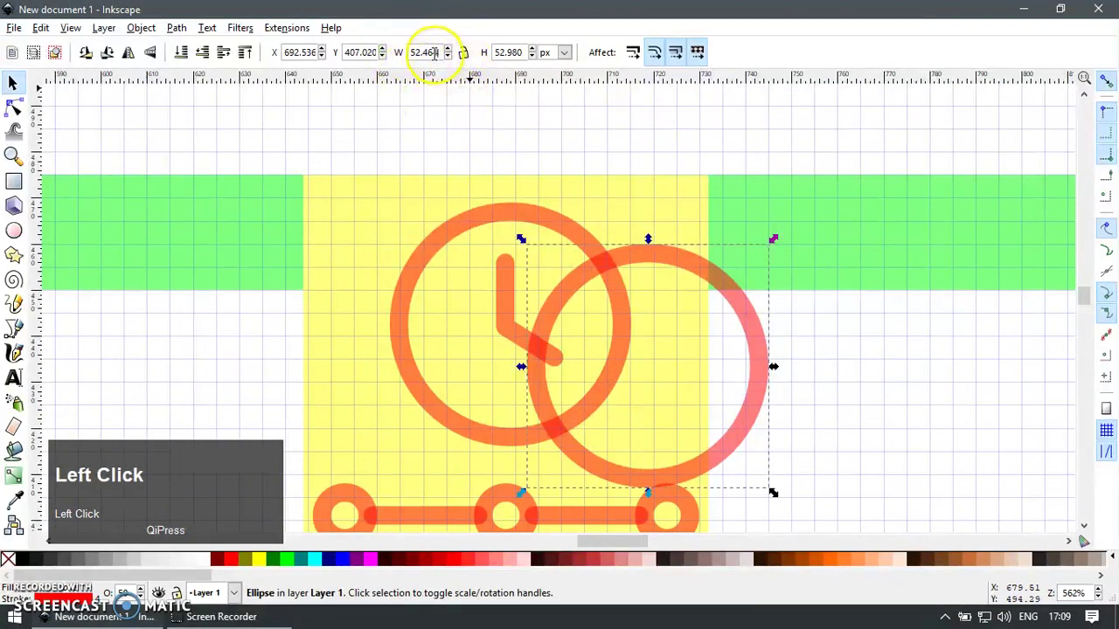
# Set the circle copy's width and height to 54 px and its stroke colour to green
pyautogui.write('54')
pyautogui.press('Return')
pyautogui.press('Tab')
pyautogui.write('54')
pyautogui.press('Return')
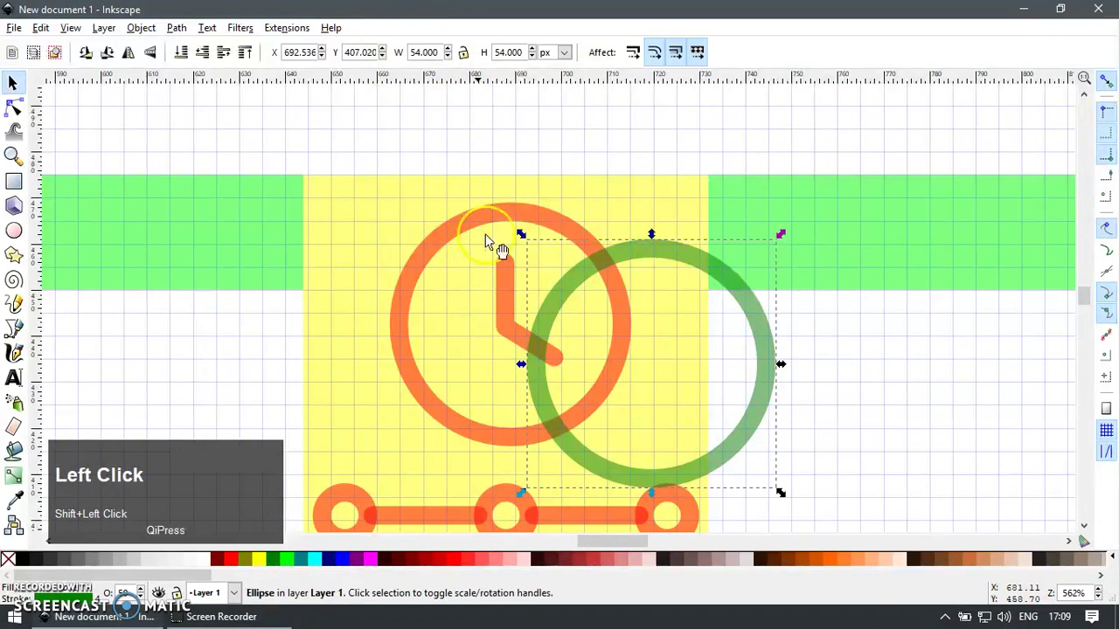
# Align the green circle's top edge with the original red clock circle's and delete the original circle
pyautogui.hotkey('ctrl', 'shift', 'a')
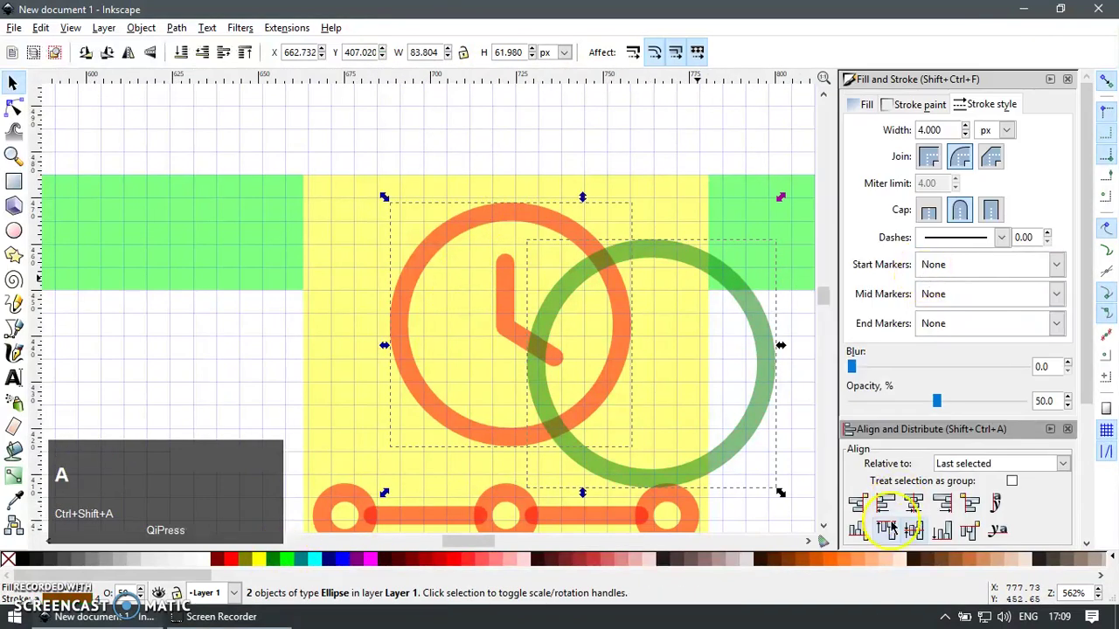
pyautogui.click(889, 529)
pyautogui.click(552, 219)
pyautogui.press('Delete')
# Center the green clock circle horizontally on the yellow square
pyautogui.click(611, 220)
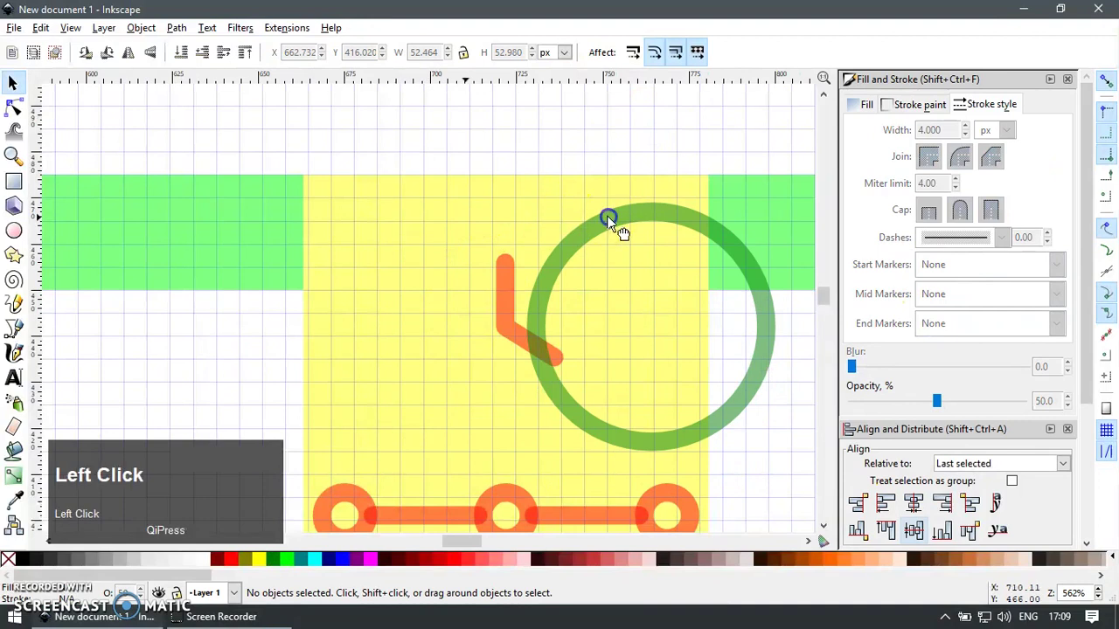
pyautogui.keyDown('shift'); pyautogui.click(651, 258); pyautogui.keyUp('shift')
pyautogui.click(913, 503)
pyautogui.click(658, 166)
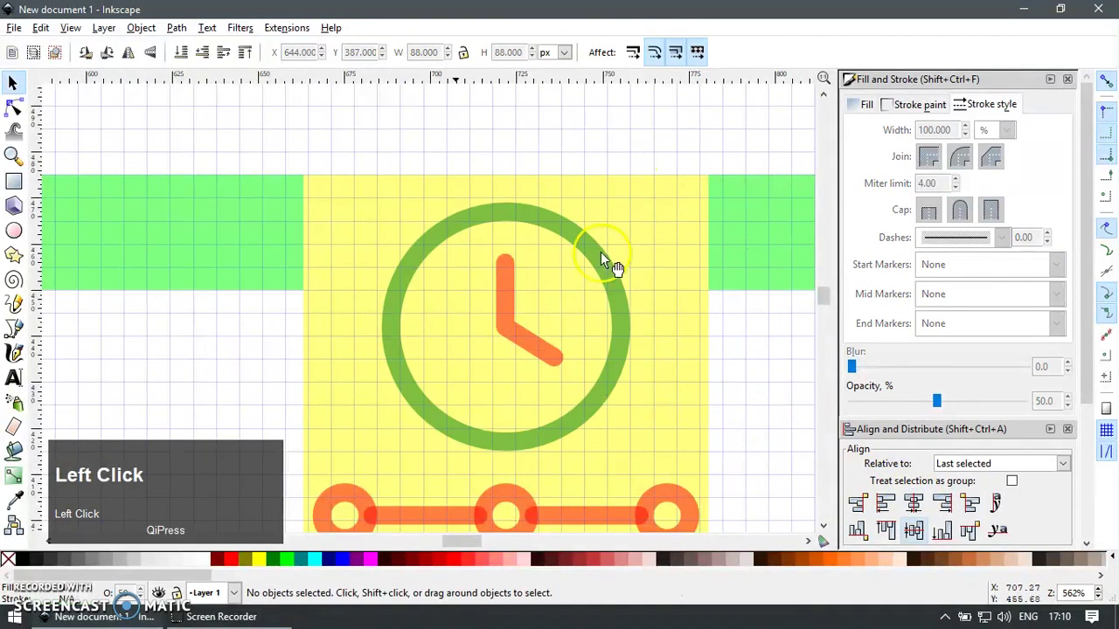
# Draw a straight vertical line with the Bezier tool inside the clock circle, just right of the vertical hand
pyautogui.press('b')
pyautogui.click(537, 266)
pyautogui.keyDown('ctrl'); pyautogui.click(537, 383); pyautogui.keyUp('ctrl')
pyautogui.press('Return')
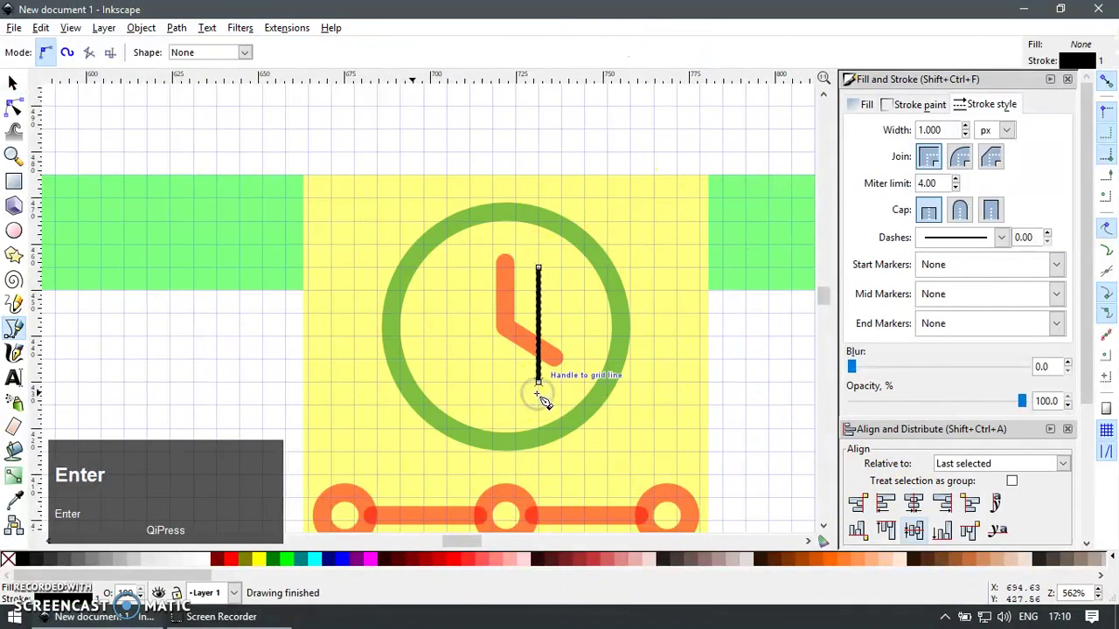
# Copy the clock circle's green 4 px rounded stroke style onto the new vertical line
pyautogui.press('F1')
pyautogui.click(614, 309)
pyautogui.hotkey('ctrl', 'c')
pyautogui.click(538, 280)
pyautogui.hotkey('ctrl', 'shift', 'v')
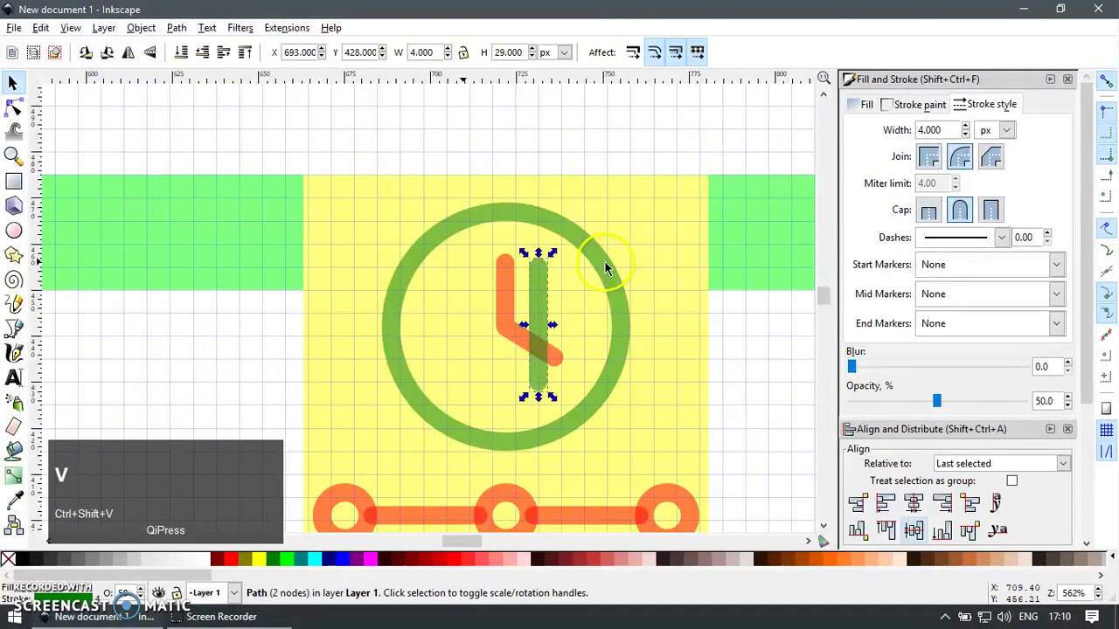
# Center the green vertical line horizontally on the green clock circle
pyautogui.keyDown('shift'); pyautogui.click(604, 261); pyautogui.keyUp('shift')
pyautogui.click(911, 506)
pyautogui.click(597, 127)
# Snap the green vertical line to the grid over the red clock hand, at X 686, Y 429
pyautogui.press('F3')
pyautogui.moveTo(484, 211); pyautogui.dragTo(565, 324)
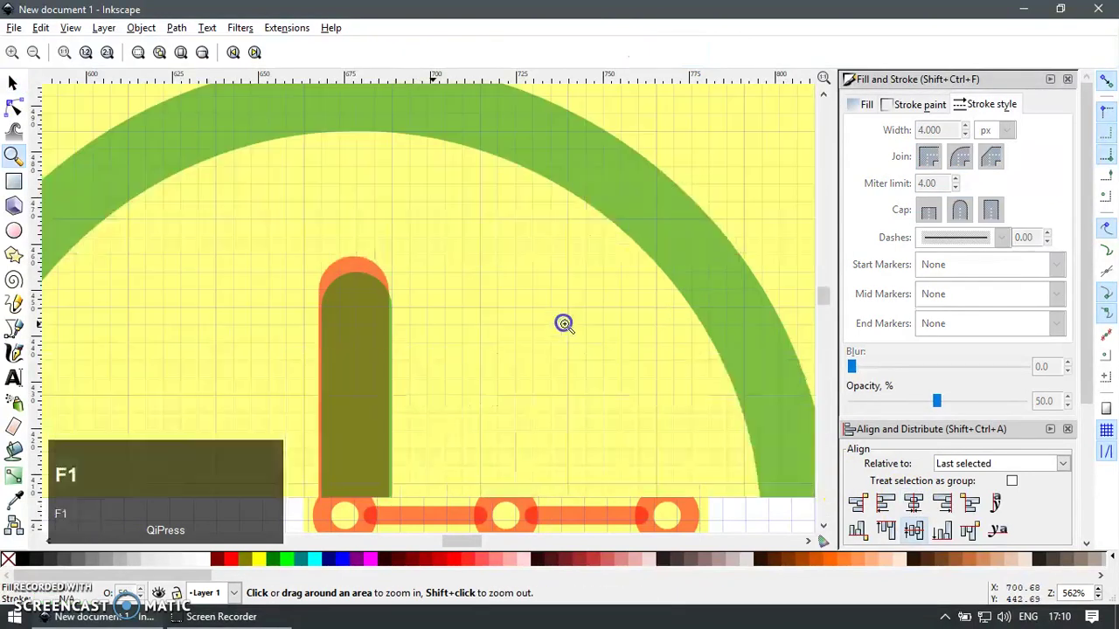
pyautogui.press('F1')
pyautogui.click(345, 351)
pyautogui.press('F2')
pyautogui.press('F1')
pyautogui.moveTo(354, 341); pyautogui.dragTo(364, 319)
# Duplicate the green clock circle, enlarge the copy around its centre to about 86 px, and select it with the vertical line
pyautogui.scroll(-4, 449, 307)
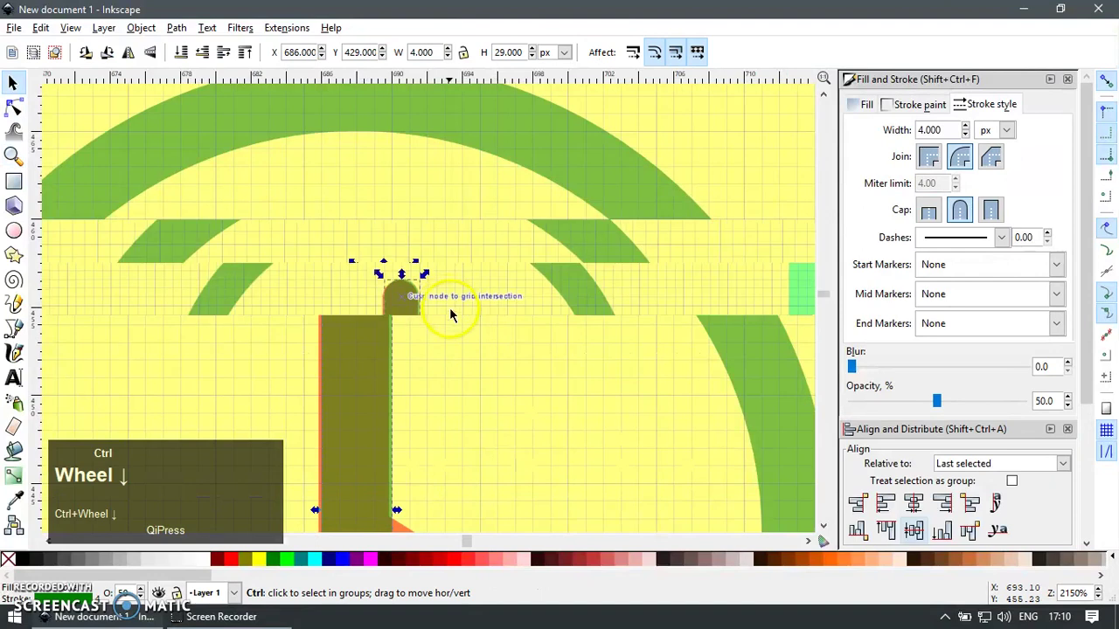
pyautogui.click(505, 297)
pyautogui.hotkey('ctrl', 'd')
pyautogui.moveTo(549, 238); pyautogui.dragTo(619, 168)
pyautogui.keyDown('shift'); pyautogui.click(435, 415); pyautogui.keyUp('shift')
pyautogui.press(']')
pyautogui.press(']')
pyautogui.press(']')
pyautogui.press(']')
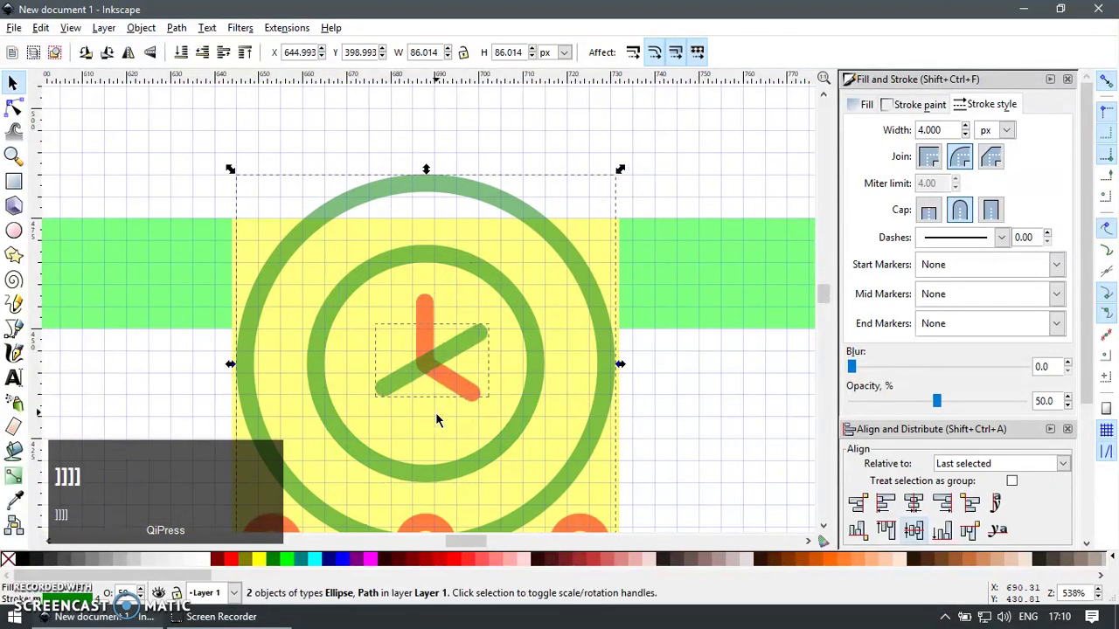
pyautogui.hotkey('ctrl', 'z')
# Rotate a duplicate of the large circle and vertical line clockwise until the line copy lies along the short red hand
pyautogui.press(']')
pyautogui.press(']')
pyautogui.press(']')
pyautogui.press(']')
pyautogui.press(']')
pyautogui.press(']')
pyautogui.press(']')
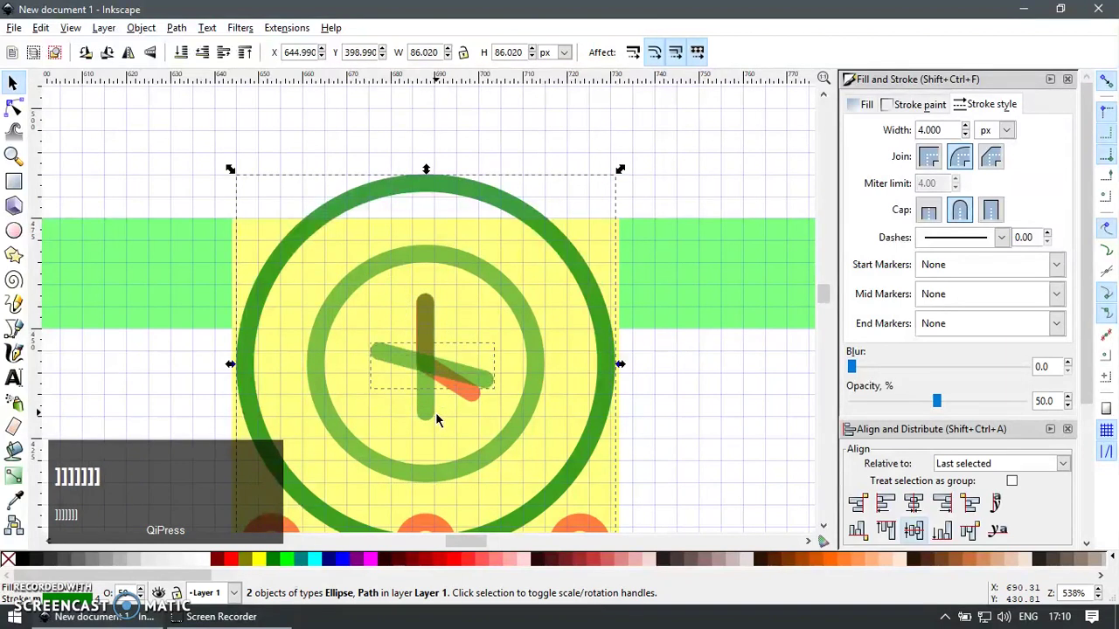
# Delete the two enlarged helper circles around the clock
pyautogui.press('Escape')
pyautogui.click(559, 252)
pyautogui.press('Delete')
pyautogui.click(570, 242)
pyautogui.press('Delete')
# Shorten the green vertical line by moving its lower end node up to the clock's centre
pyautogui.press('z')
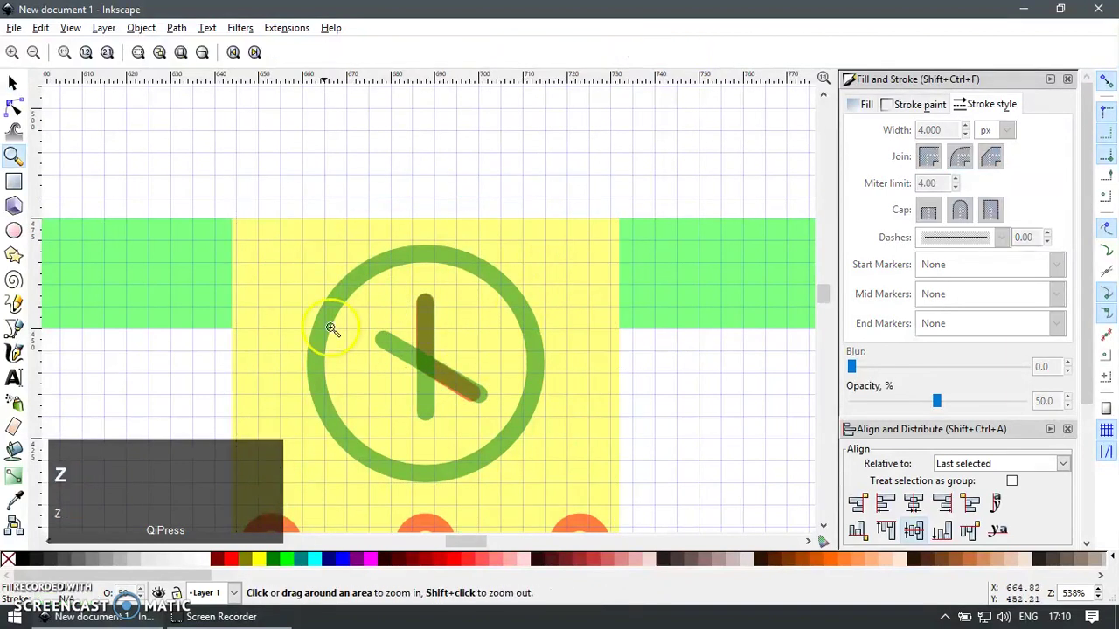
pyautogui.moveTo(325, 320); pyautogui.dragTo(569, 433)
pyautogui.press('F1')
pyautogui.click(369, 416)
pyautogui.press('F2')
pyautogui.moveTo(368, 423); pyautogui.dragTo(361, 229)
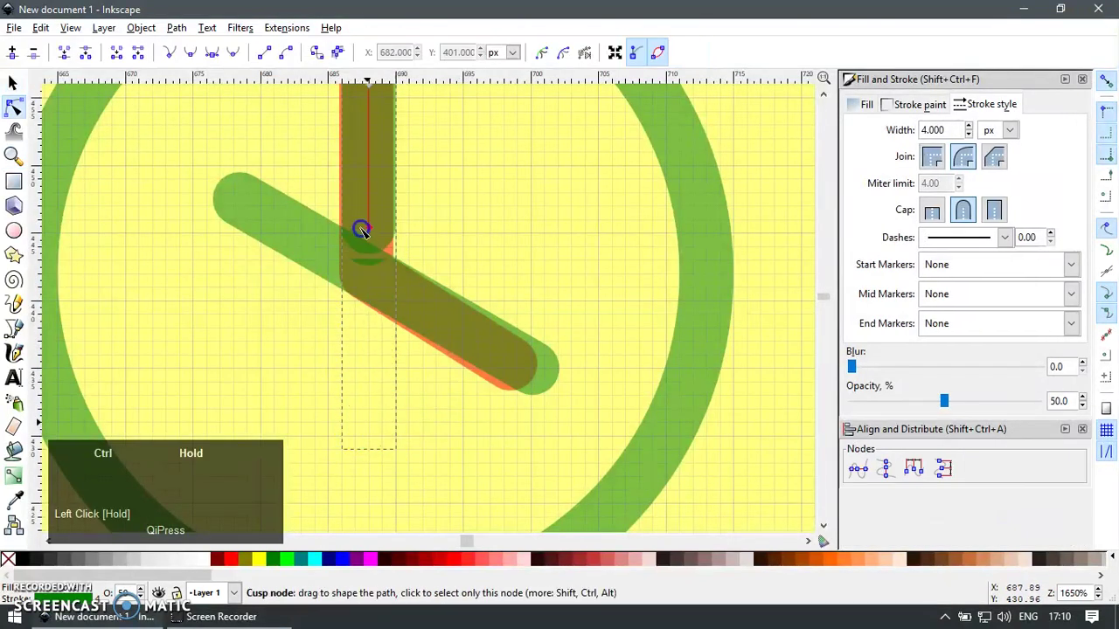
# Insert a node in the diagonal green line at the clock's centre and remove the part extending to the upper left
pyautogui.click(412, 317)
pyautogui.press('F2')
pyautogui.keyDown('ctrl'); pyautogui.keyDown('alt'); pyautogui.click(372, 276); pyautogui.keyUp('alt'); pyautogui.keyUp('ctrl')
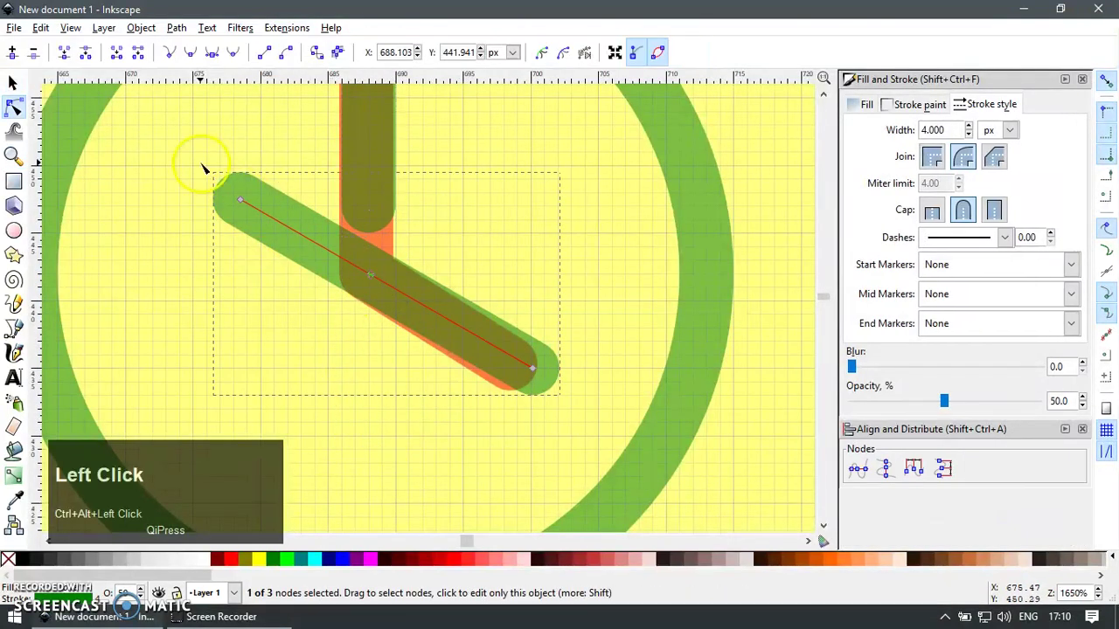
pyautogui.press('Delete')
pyautogui.keyDown('ctrl'); pyautogui.scroll(2, 372, 293); pyautogui.keyUp('ctrl')
# Snap the diagonal line's upper node to the grid at X 688 and join it with the vertical line's lower end
pyautogui.press('F2')
pyautogui.click(372, 259)
pyautogui.moveTo(374, 258); pyautogui.dragTo(372, 258)
pyautogui.keyDown('shift'); pyautogui.moveTo(387, 230); pyautogui.dragTo(396, 318); pyautogui.keyUp('shift')
pyautogui.keyDown('shift'); pyautogui.click(394, 203); pyautogui.keyUp('shift')
pyautogui.moveTo(314, 172); pyautogui.dragTo(416, 386)
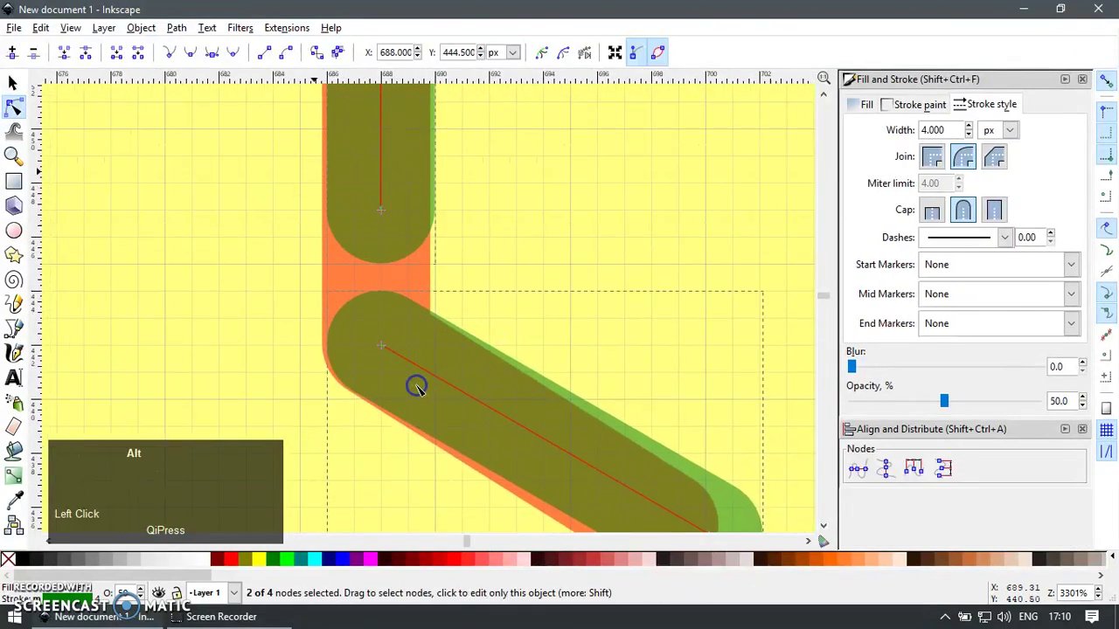
pyautogui.hotkey('alt', 'j')
# Delete the leftover node on the vertical hand just above the corner
pyautogui.press('F1')
pyautogui.press('F2')
pyautogui.moveTo(272, 189); pyautogui.dragTo(446, 260)
pyautogui.hotkey('ctrl', 'F12')
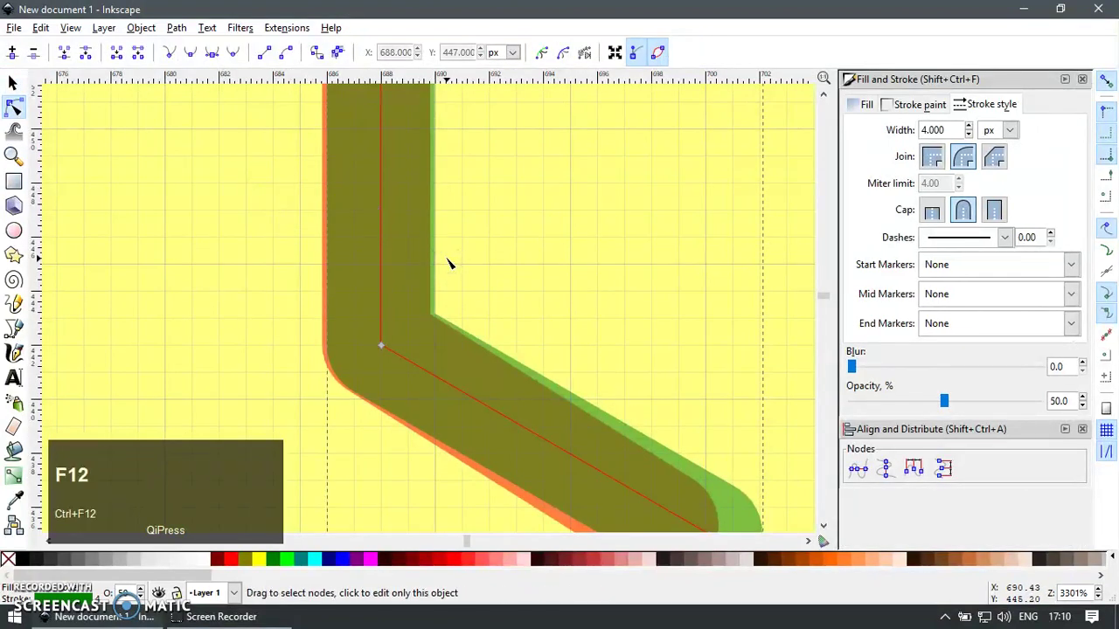
# Delete the original red clock hands and put the green hands back in their place at the clock's centre
pyautogui.scroll(-4, 398, 281)
pyautogui.press('F1')
pyautogui.hotkey('shift', 'Left')
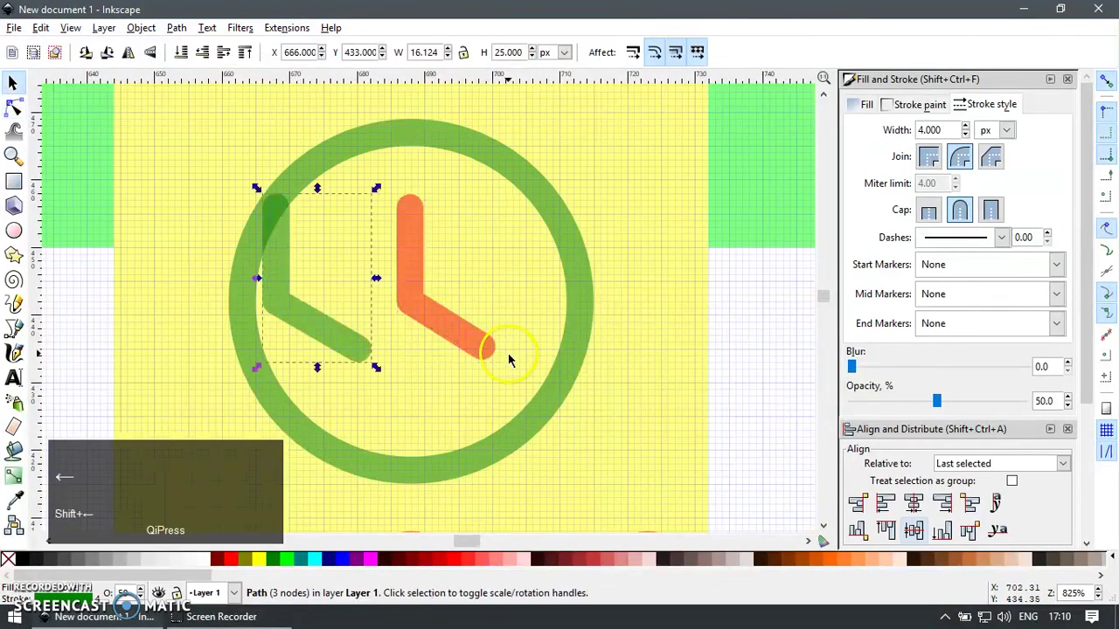
pyautogui.press('Delete')
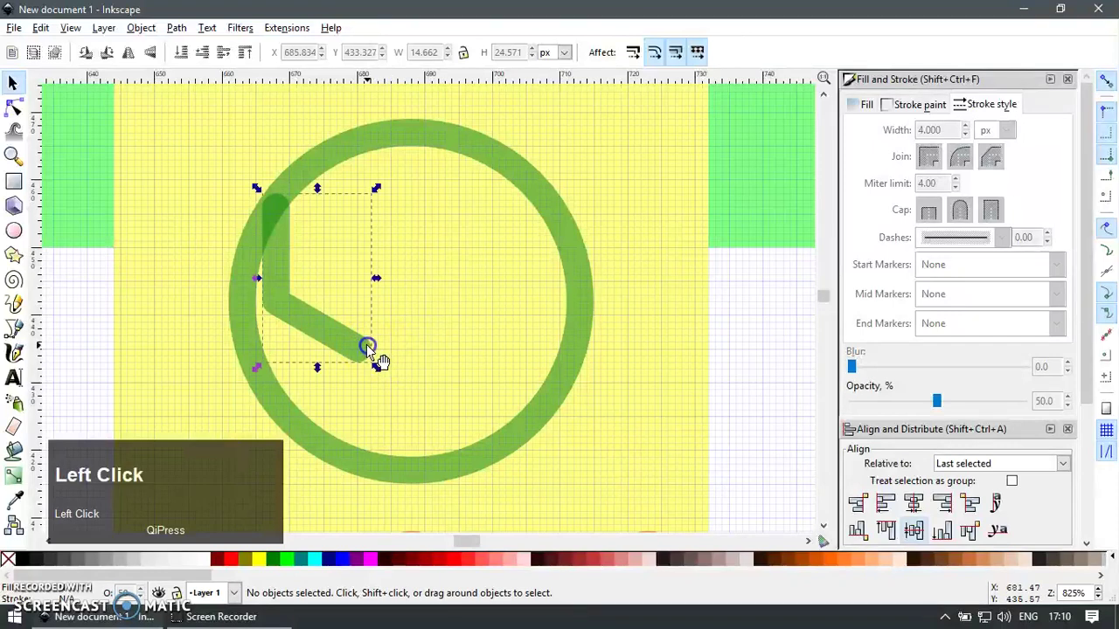
pyautogui.hotkey('shift', 'Right')
pyautogui.press('Escape')
# Shorten the clock's diagonal hand by removing its outer end node and snapping a new end node to the grid
pyautogui.press('z')
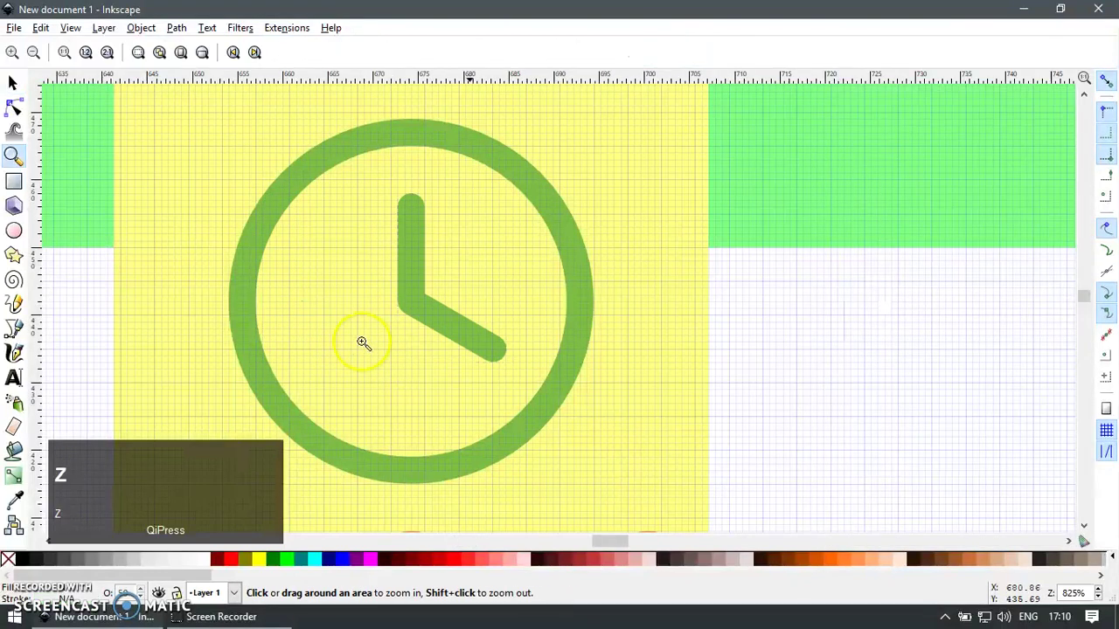
pyautogui.moveTo(346, 290); pyautogui.dragTo(572, 384)
pyautogui.press('F1')
pyautogui.click(658, 364)
pyautogui.press('F2')
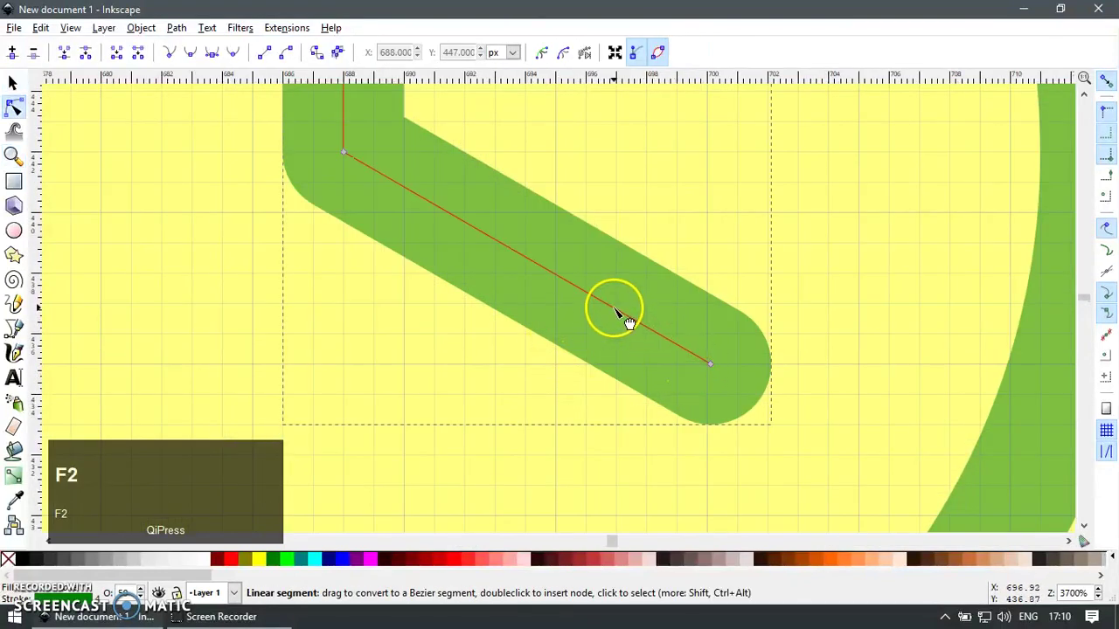
pyautogui.moveTo(664, 417); pyautogui.dragTo(751, 323)
pyautogui.press('Delete')
pyautogui.press('F1')
pyautogui.press('F2')
pyautogui.moveTo(615, 308); pyautogui.dragTo(618, 302)
# Copy the red style of the timeline's connector line onto the green clock circle and hands
pyautogui.scroll(-9, 542, 308)
pyautogui.press('F1')
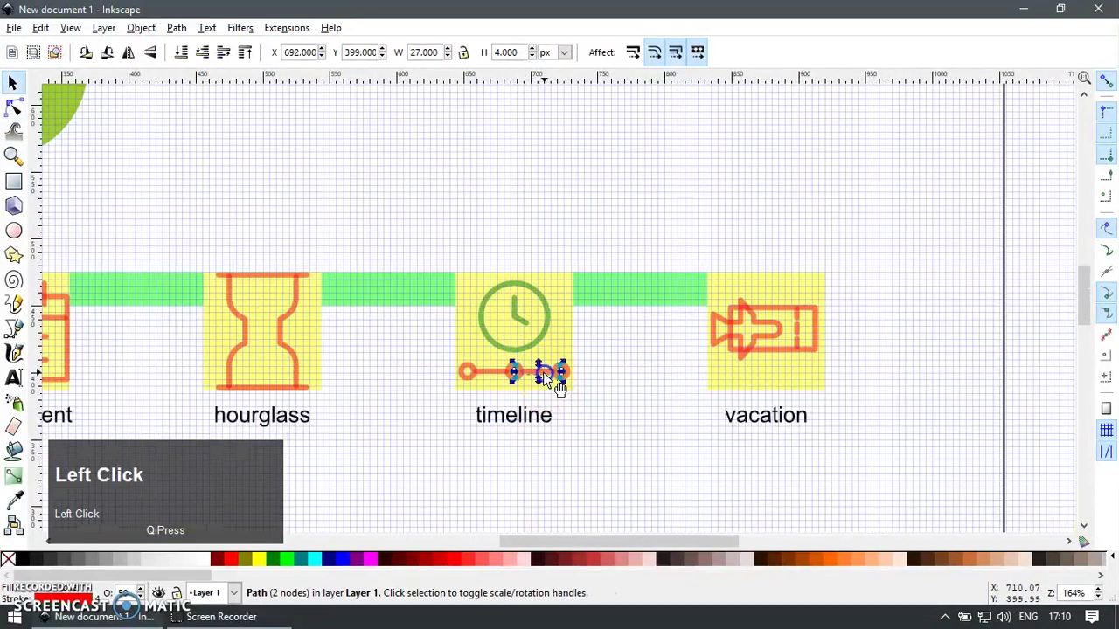
pyautogui.moveTo(560, 353); pyautogui.dragTo(562, 355)
pyautogui.hotkey('ctrl', 'shift', 'v')
pyautogui.press('Escape')
pyautogui.moveTo(629, 405); pyautogui.dragTo(504, 359)
# Reshape the vacation airplane's upper wing by moving its outer corner node to X 863, Y 454 and its base node toward the nose
pyautogui.press('z')
pyautogui.moveTo(518, 209); pyautogui.dragTo(701, 368)
pyautogui.press('F1')
pyautogui.scroll(2, 509, 322)
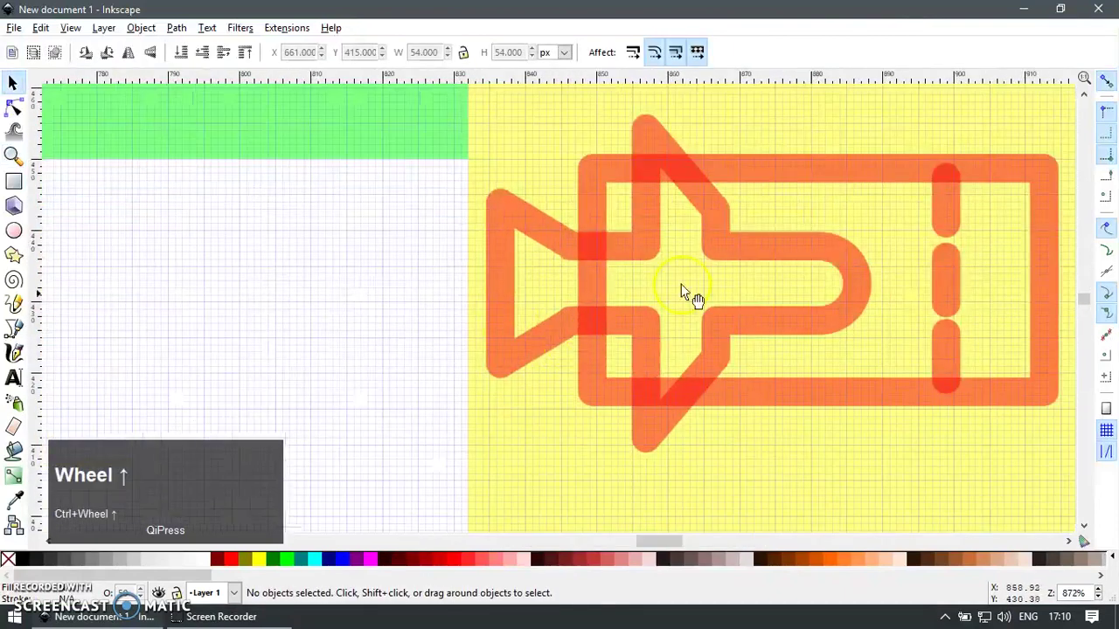
pyautogui.click(717, 226)
pyautogui.press('F2')
pyautogui.moveTo(717, 213); pyautogui.dragTo(699, 147)
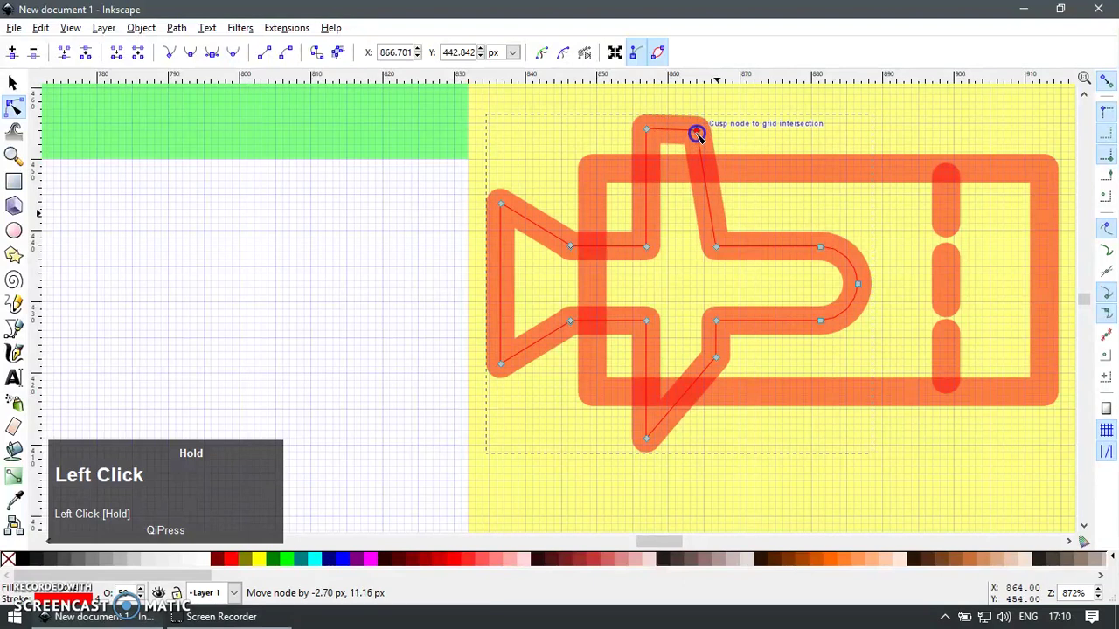
pyautogui.moveTo(690, 133); pyautogui.dragTo(689, 131)
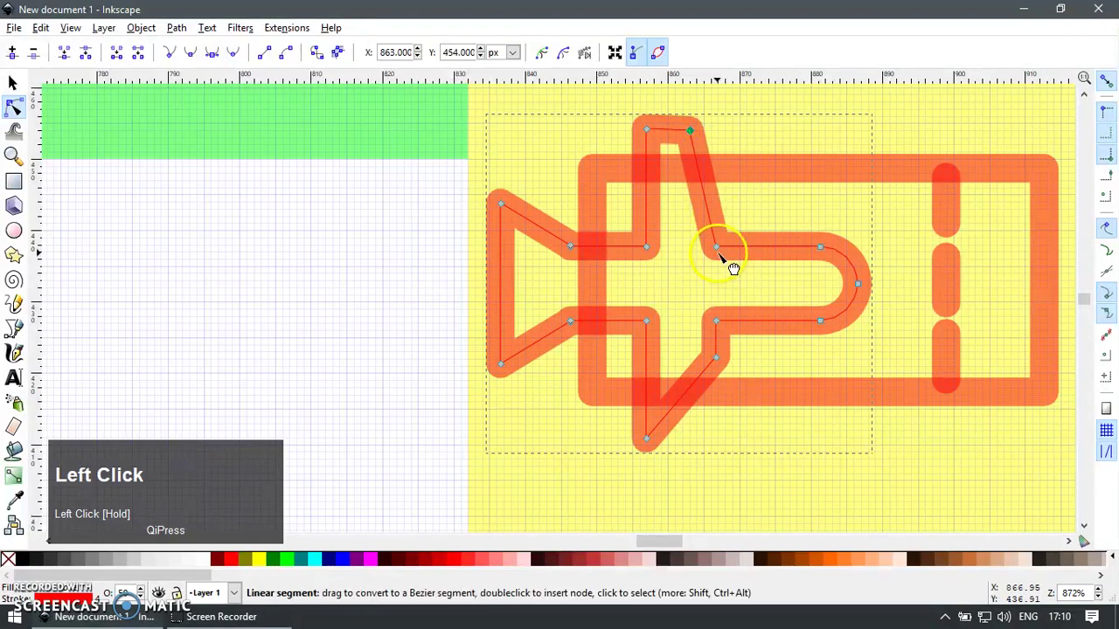
pyautogui.moveTo(718, 252); pyautogui.dragTo(733, 251)
pyautogui.hotkey('ctrl', 'z')
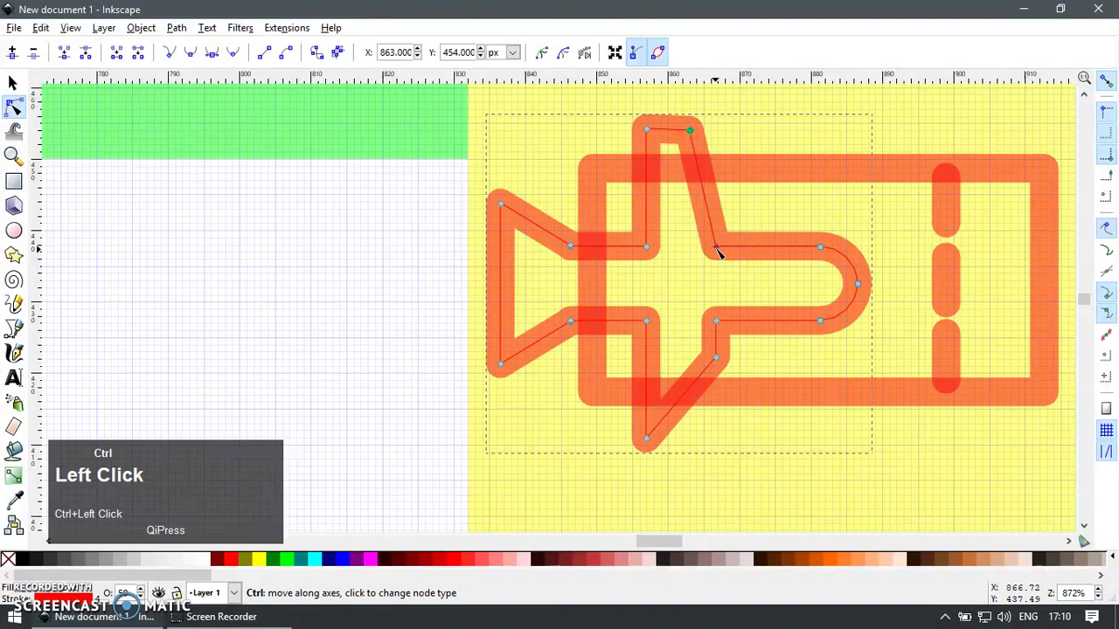
# Insert a node near the airplane's upper tail corner and move it to X 839, Y 444 to flatten the tail tip
pyautogui.press('z')
pyautogui.moveTo(444, 152); pyautogui.dragTo(657, 297)
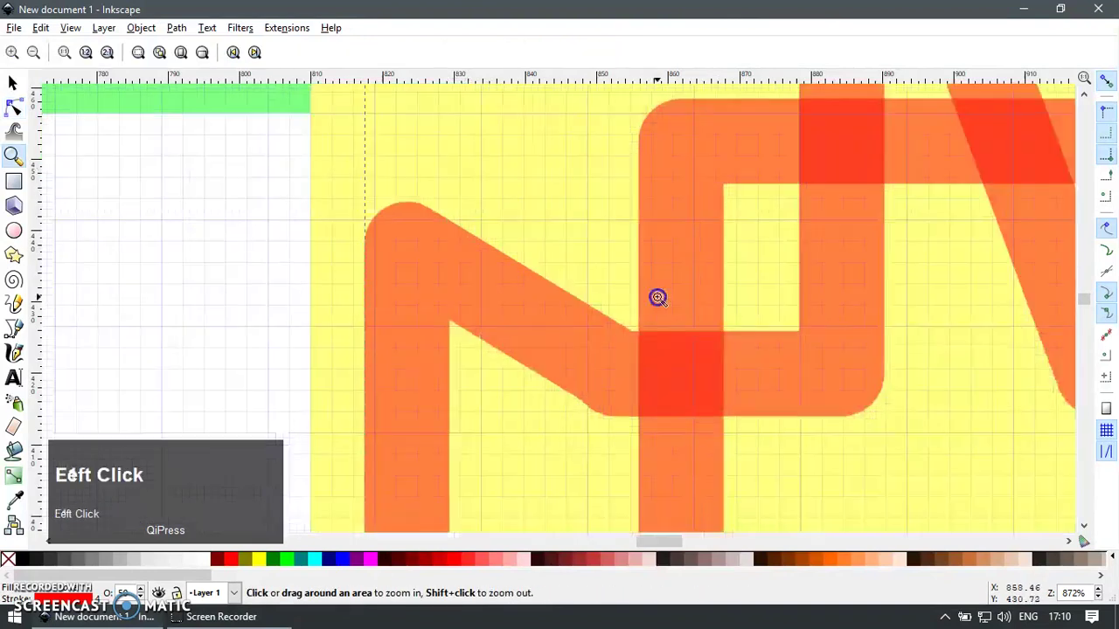
pyautogui.press('space')
pyautogui.click(510, 279)
pyautogui.press('F2')
pyautogui.keyDown('ctrl'); pyautogui.keyDown('alt'); pyautogui.click(446, 268); pyautogui.keyUp('alt'); pyautogui.keyUp('ctrl')
pyautogui.press('space')
pyautogui.press('F2')
pyautogui.moveTo(446, 269); pyautogui.dragTo(463, 242)
pyautogui.scroll(-6, 513, 284)
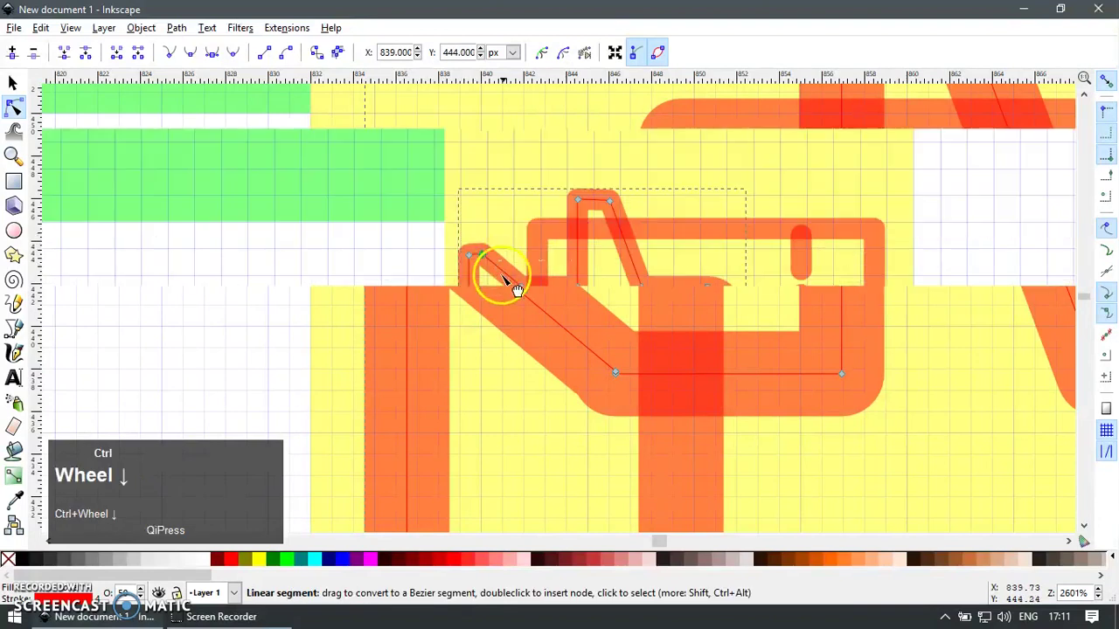
# Duplicate the airplane, place the copy to the right of the vacation square, and show its nodes for editing
pyautogui.press('F1')
pyautogui.moveTo(609, 325); pyautogui.dragTo(805, 273)
pyautogui.hotkey('ctrl', 'z')
pyautogui.hotkey('ctrl', 'd')
pyautogui.moveTo(643, 321); pyautogui.dragTo(916, 312)
pyautogui.press('z')
pyautogui.moveTo(729, 218); pyautogui.dragTo(989, 405)
pyautogui.press('F2')
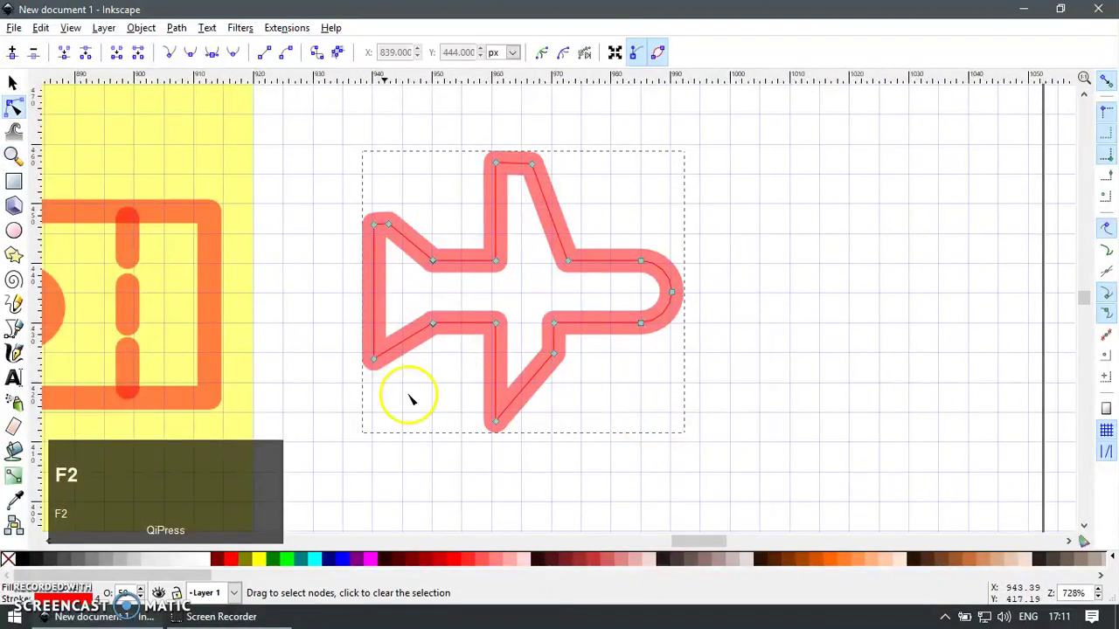
# Delete the nodes of the airplane copy's lower half, leaving only the upper half of the outline
pyautogui.moveTo(535, 347); pyautogui.dragTo(642, 306)
pyautogui.moveTo(657, 455); pyautogui.dragTo(328, 295)
pyautogui.press('Delete')
# Snap the outer corner node of the half airplane's wing tip to the grid at X 966, Y 457
pyautogui.press('F1')
pyautogui.press('z')
pyautogui.moveTo(329, 172); pyautogui.dragTo(481, 271)
pyautogui.press('F2')
pyautogui.press('F1')
pyautogui.scroll(-4, 483, 296)
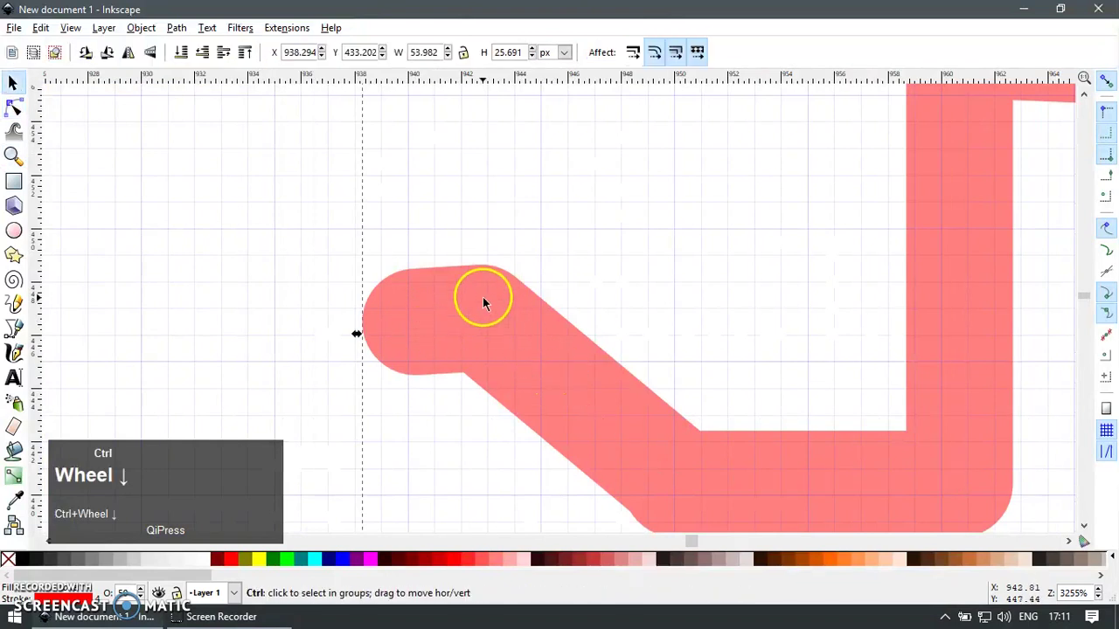
pyautogui.scroll(3, 492, 320)
pyautogui.press('F2')
pyautogui.press('F1')
pyautogui.moveTo(821, 128)
pyautogui.mouseDown()
pyautogui.moveTo(809, 125)
pyautogui.moveTo(828, 148)
pyautogui.mouseUp()
pyautogui.hscroll(3, 842, 163)
pyautogui.press('F2')
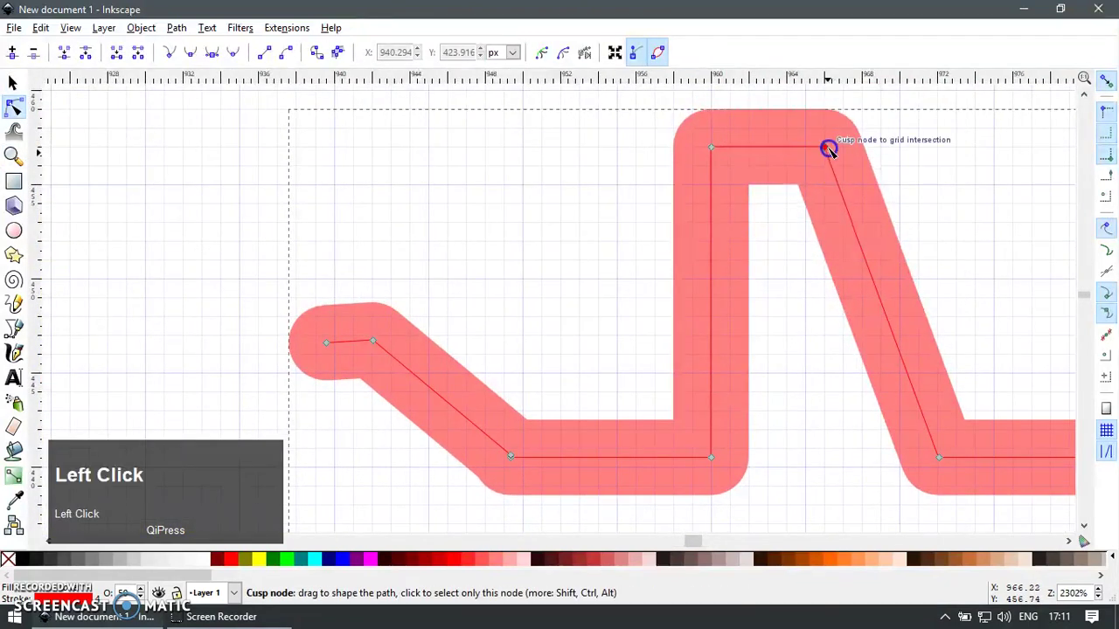
# Snap the half airplane's tail tip nodes to X 940 and X 942 at Y 447, and its nose end node to Y 435
pyautogui.scroll(-4, 709, 369)
pyautogui.press('z')
pyautogui.moveTo(567, 314); pyautogui.dragTo(743, 420)
pyautogui.press('F2')
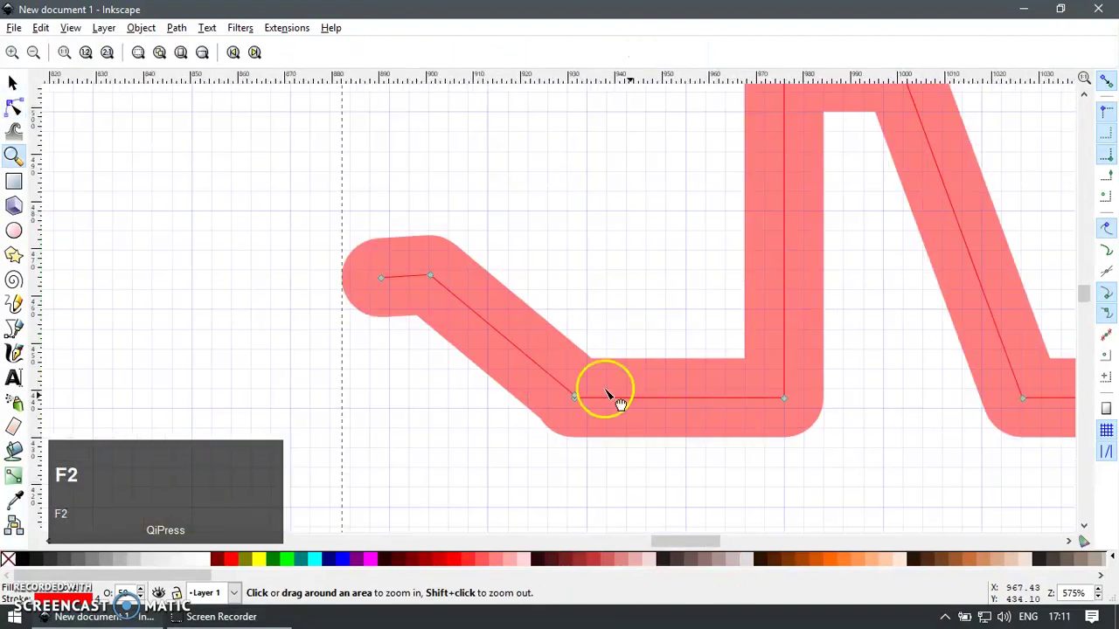
pyautogui.press('F1')
pyautogui.press('F2')
pyautogui.moveTo(429, 276); pyautogui.dragTo(845, 462)
pyautogui.scroll(-4, 550, 349)
pyautogui.press('z')
pyautogui.press('F1')
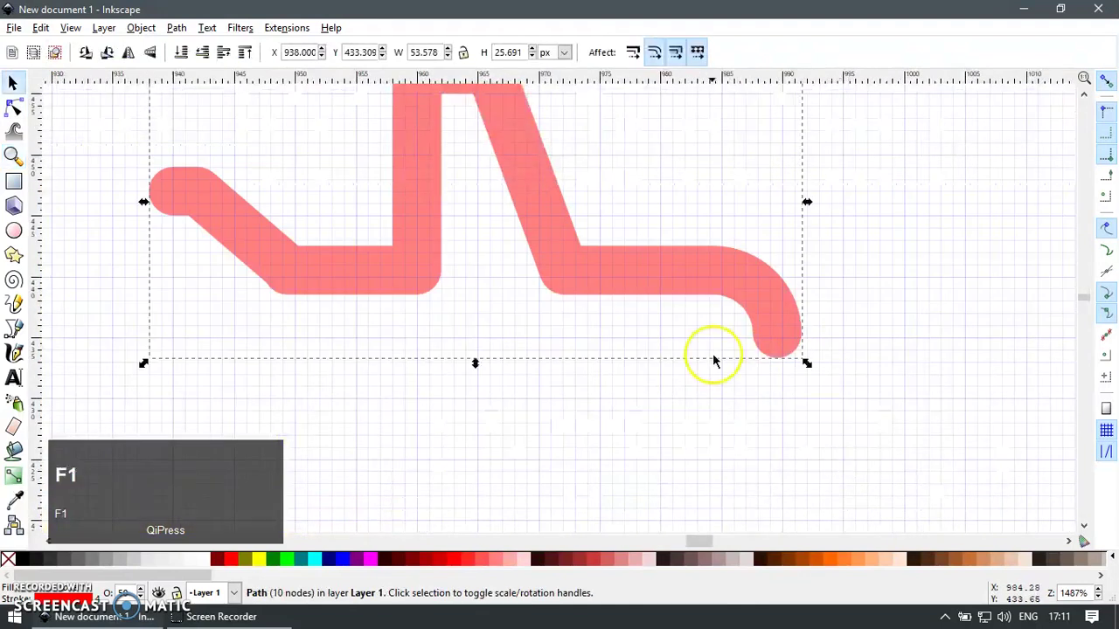
pyautogui.press('F2')
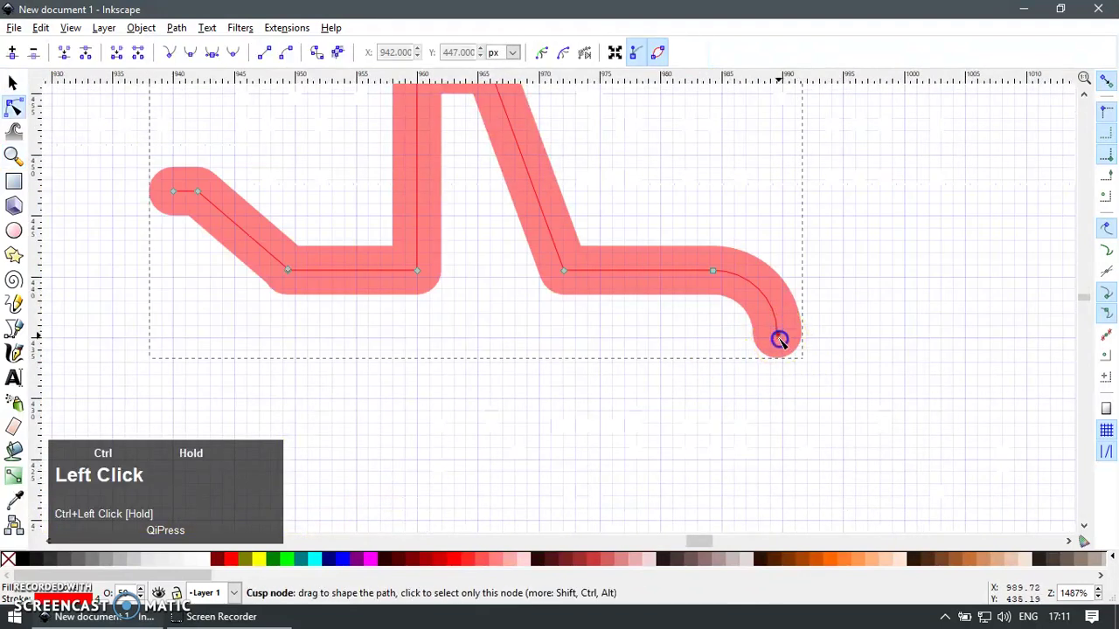
pyautogui.press('F1')
# Duplicate the half airplane, flip the copy vertically, and place it below so both nose ends meet
pyautogui.hotkey('ctrl', 'd')
pyautogui.moveTo(763, 310); pyautogui.dragTo(763, 386)
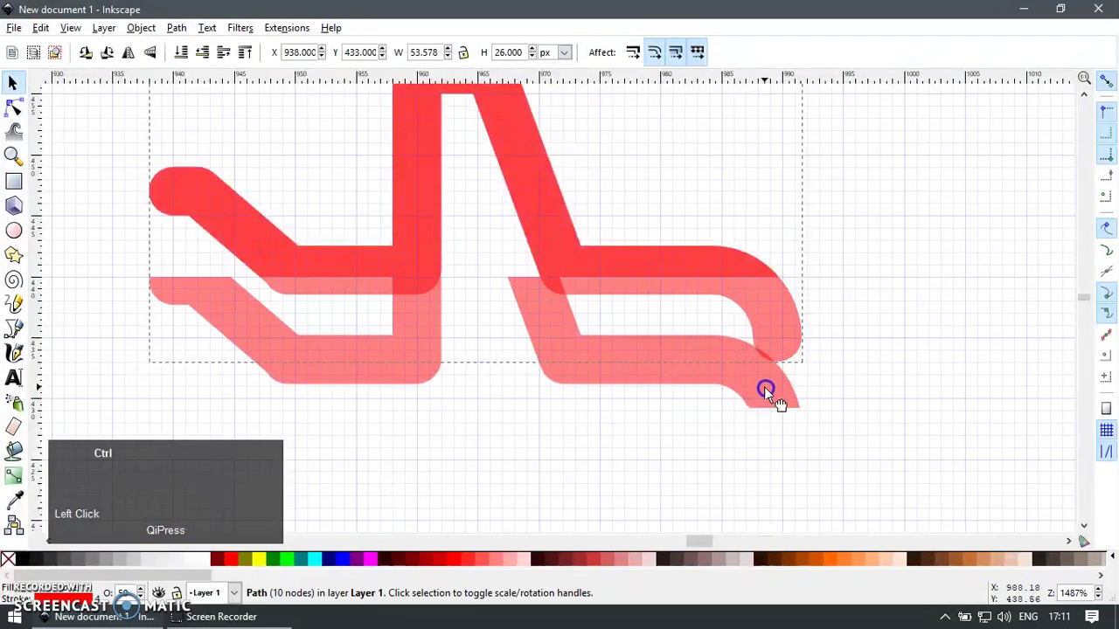
pyautogui.press('v')
pyautogui.moveTo(774, 167); pyautogui.dragTo(769, 359)
pyautogui.scroll(2, 799, 372)
# Combine the two airplane halves, join their nodes at the nose, and unite them into one closed outline
pyautogui.keyDown('shift'); pyautogui.click(715, 187); pyautogui.keyUp('shift')
pyautogui.press('F2')
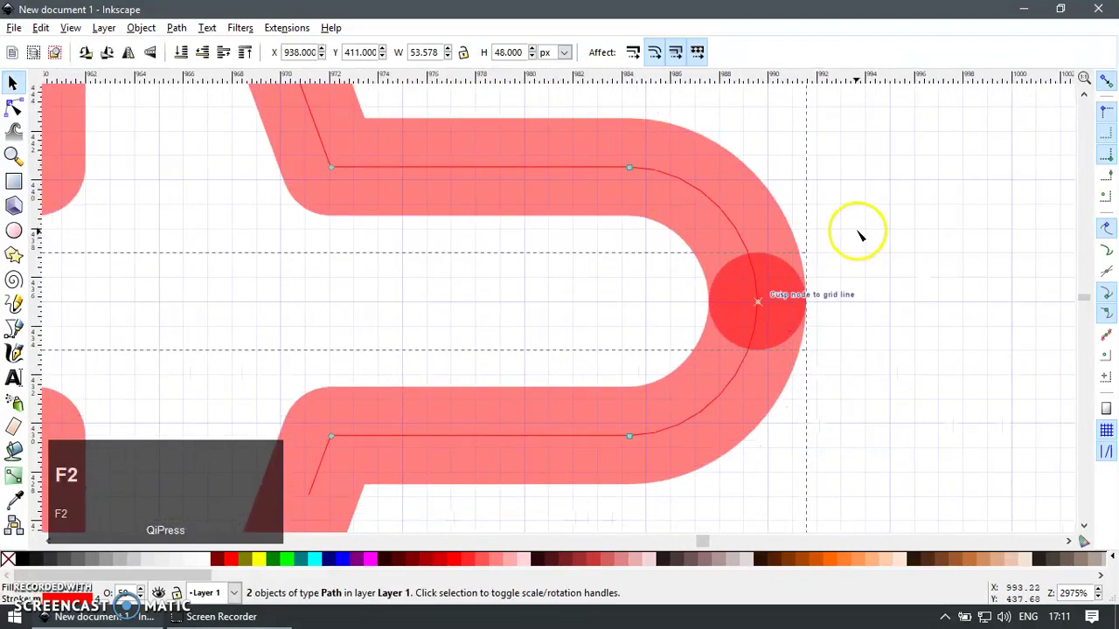
pyautogui.moveTo(857, 231); pyautogui.dragTo(697, 347)
pyautogui.hotkey('shift', 'j')
pyautogui.scroll(-4, 863, 301)
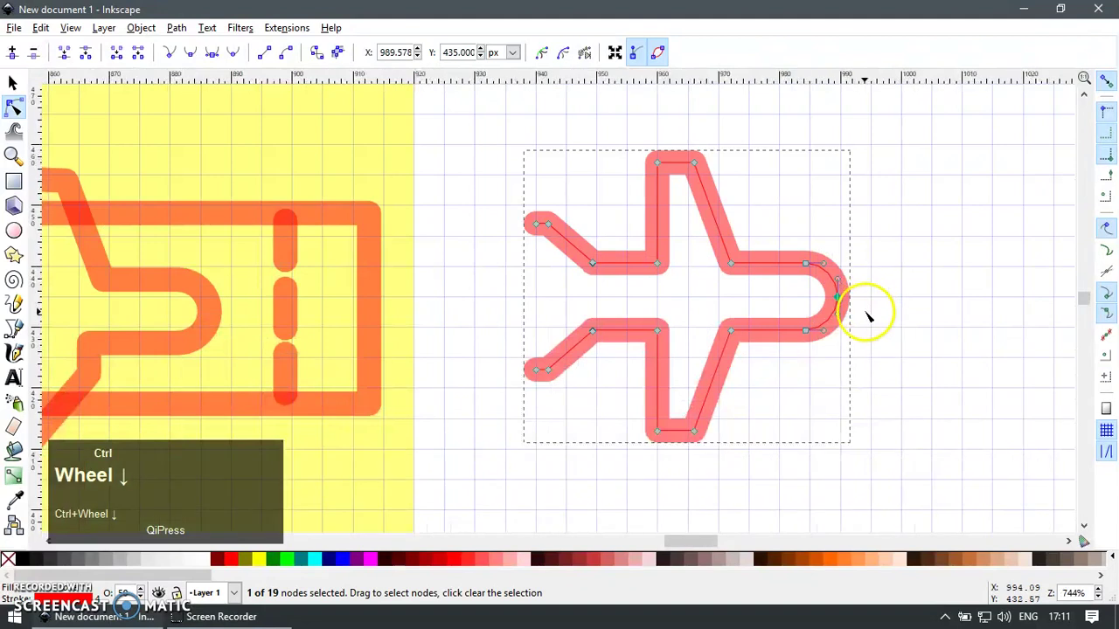
pyautogui.hotkey('ctrl', 'shift', '=')
pyautogui.scroll(-2, 741, 317)
pyautogui.press('F1')
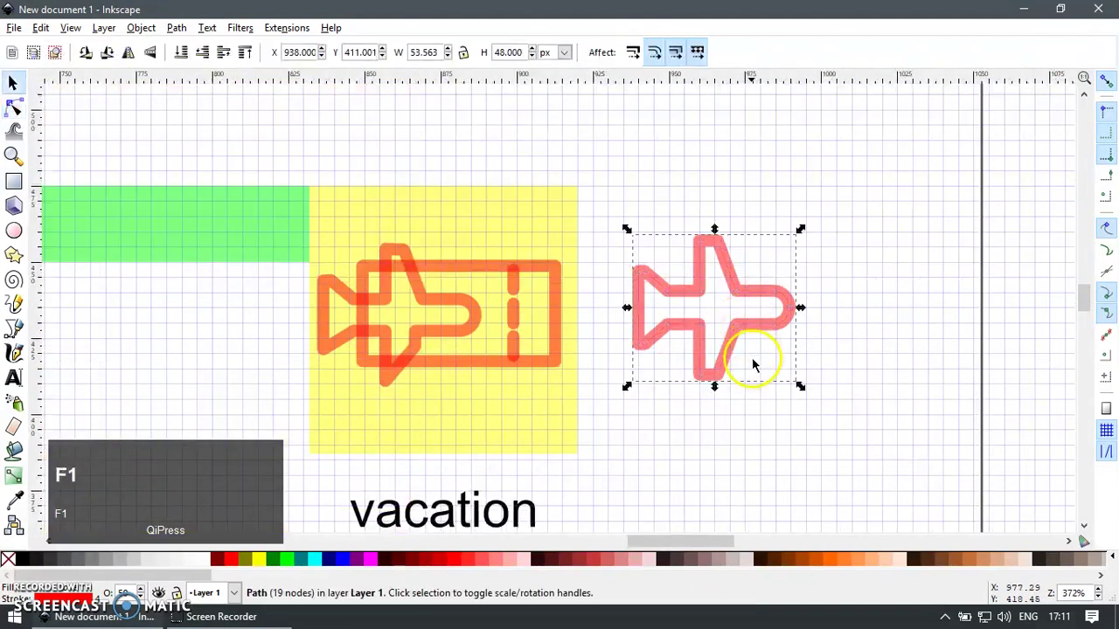
# Lengthen the airplane's fuselage by moving its three nose nodes 6 px away from the wings
pyautogui.scroll(3, 787, 328)
pyautogui.press('F2')
pyautogui.moveTo(846, 159); pyautogui.dragTo(716, 383)
pyautogui.press('Right')
pyautogui.press('Right')
pyautogui.press('Right')
pyautogui.press('Right')
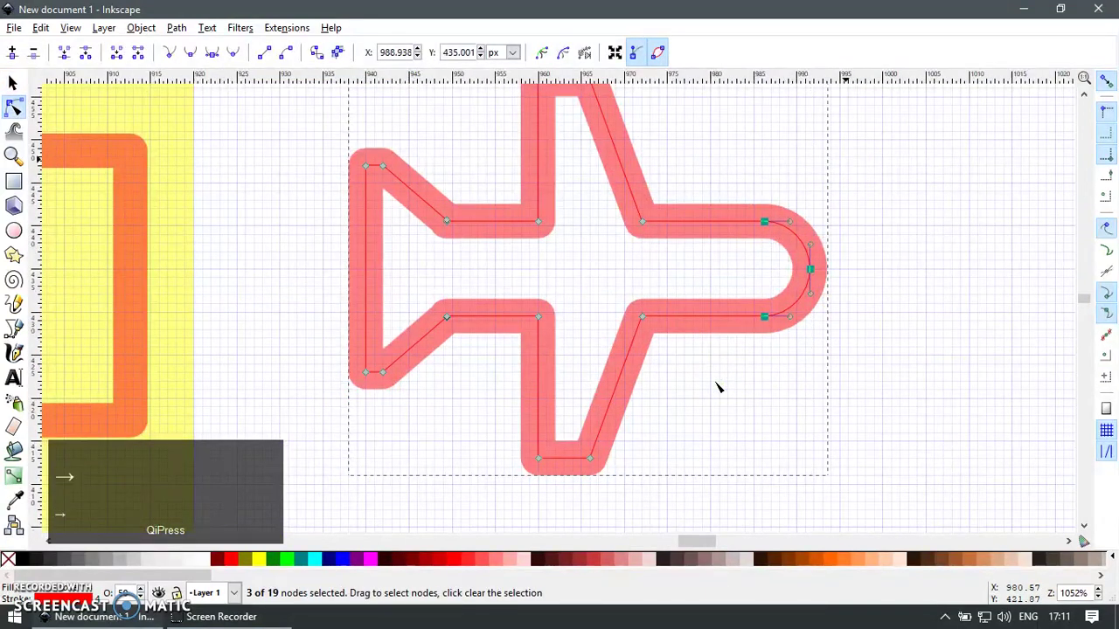
pyautogui.press('Left')
pyautogui.press('F1')
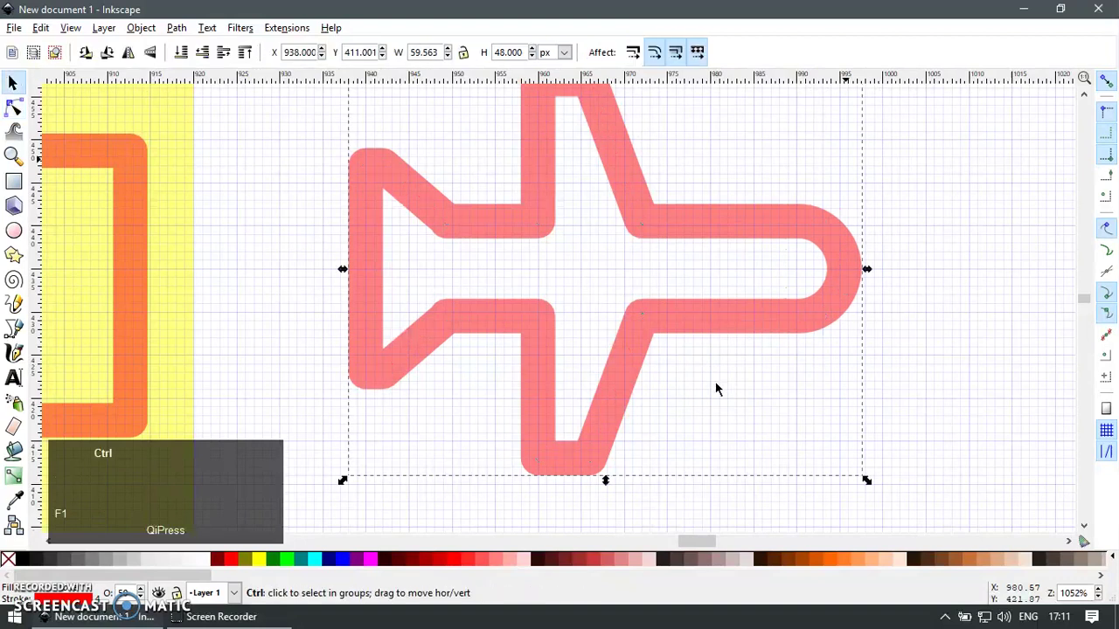
# Delete the old vacation airplane and place the symmetrical one so its nose overlaps the ticket rectangle
pyautogui.scroll(-3, 715, 381)
pyautogui.moveTo(559, 441); pyautogui.dragTo(808, 390)
pyautogui.moveTo(877, 343); pyautogui.dragTo(419, 353)
pyautogui.press('Delete')
pyautogui.moveTo(522, 312); pyautogui.dragTo(648, 322)
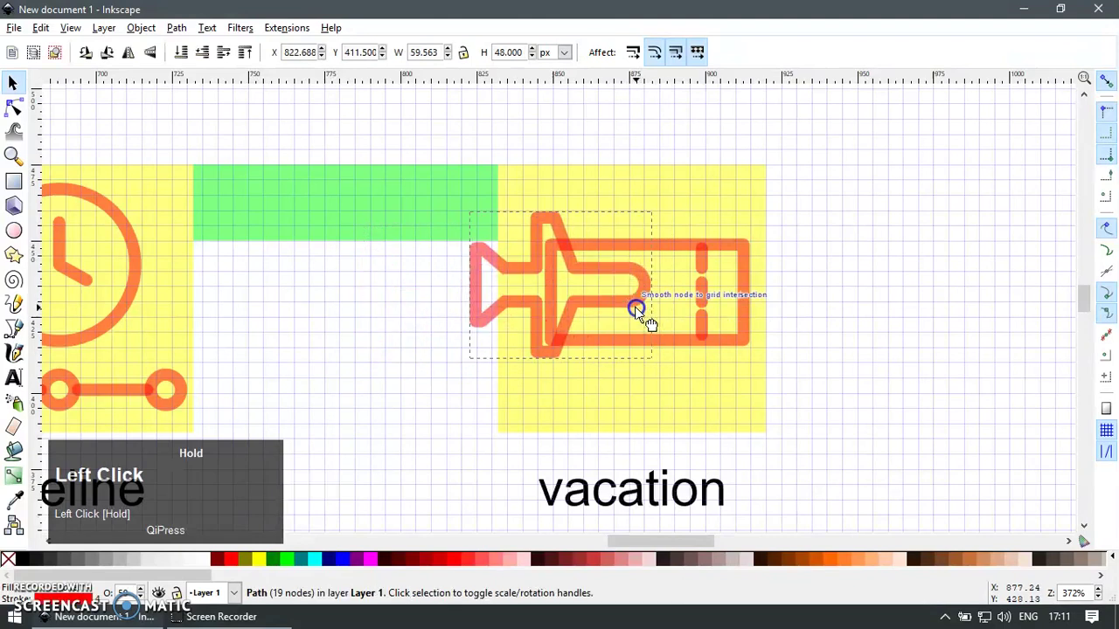
pyautogui.scroll(2, 600, 319)
pyautogui.moveTo(627, 362); pyautogui.dragTo(611, 363)
pyautogui.moveTo(641, 430); pyautogui.dragTo(663, 450)
pyautogui.scroll(1, 630, 391)
pyautogui.moveTo(630, 364); pyautogui.dragTo(632, 376)
# Shorten the ticket by moving its far-end nodes and the dashed line 8 px toward the airplane
pyautogui.click(691, 408)
pyautogui.press('F2')
pyautogui.hotkey('ctrl', 'shift', 'c')
pyautogui.moveTo(856, 232); pyautogui.dragTo(709, 447)
pyautogui.click(736, 339)
pyautogui.moveTo(832, 244); pyautogui.dragTo(714, 444)
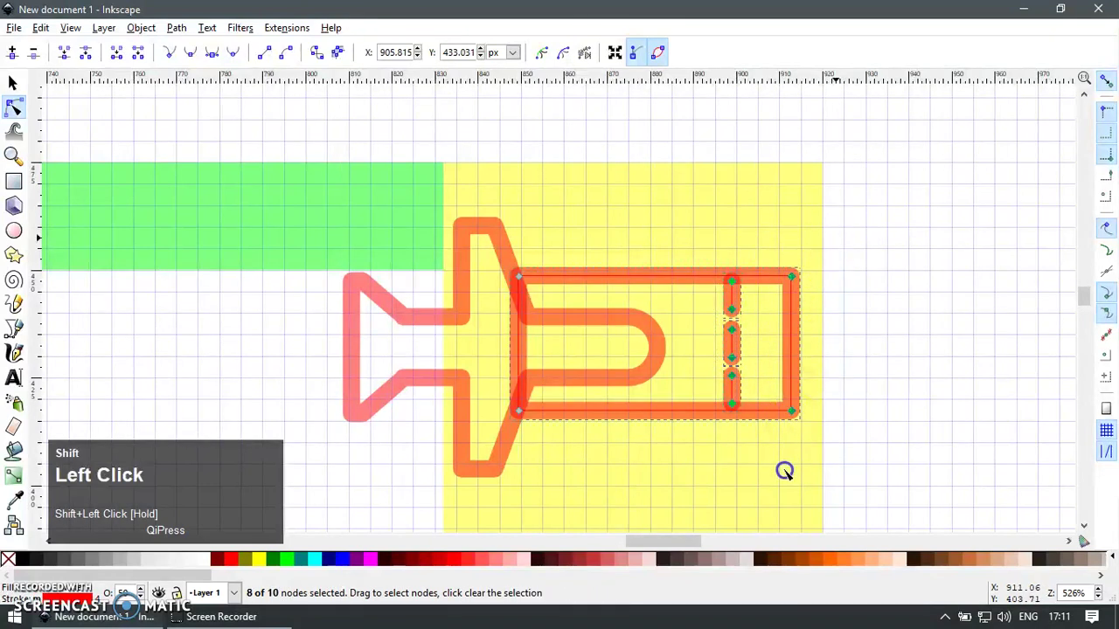
pyautogui.press('Left')
pyautogui.press('Left')
pyautogui.press('Left')
pyautogui.press('Left')
pyautogui.press('F1')
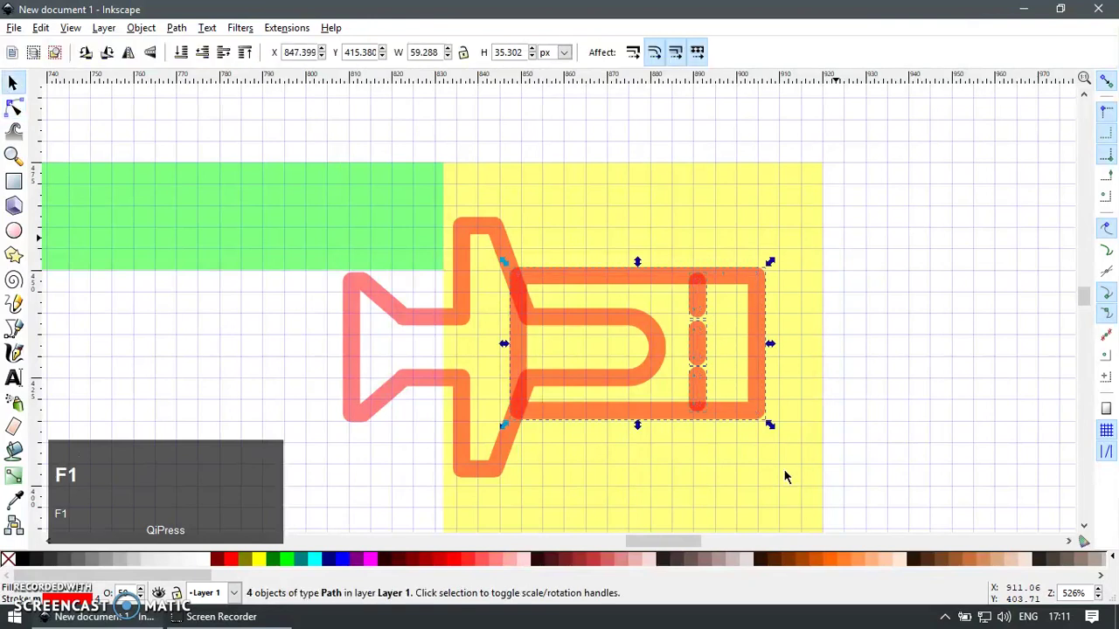
# Scale the airplane and ticket together to a width of 88 px with locked proportions and group them
pyautogui.scroll(-2, 754, 323)
pyautogui.moveTo(868, 199); pyautogui.dragTo(491, 425)
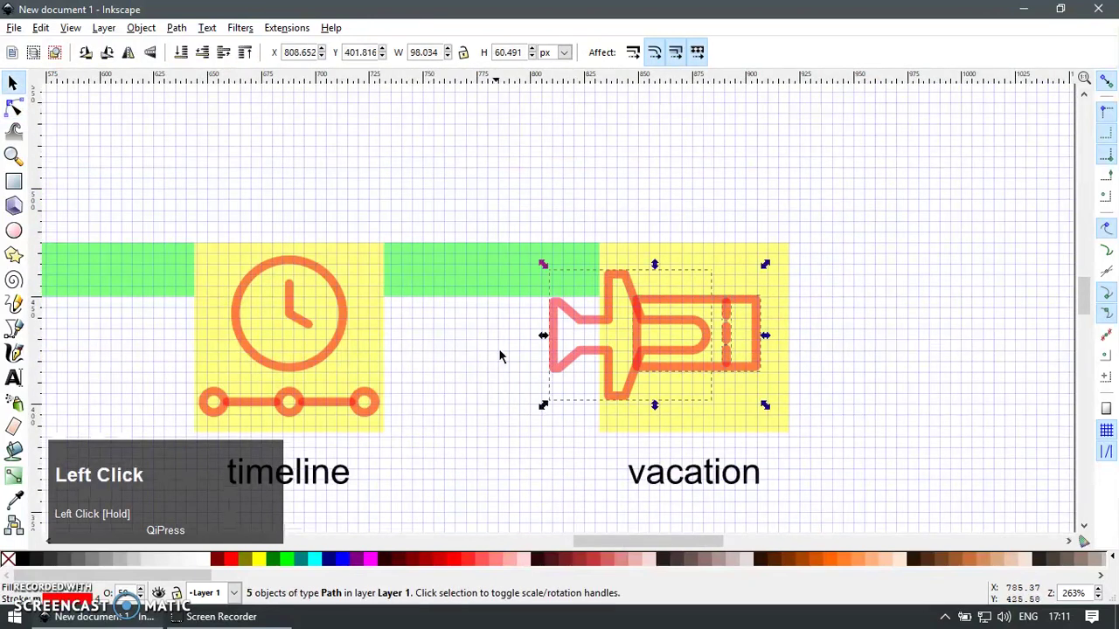
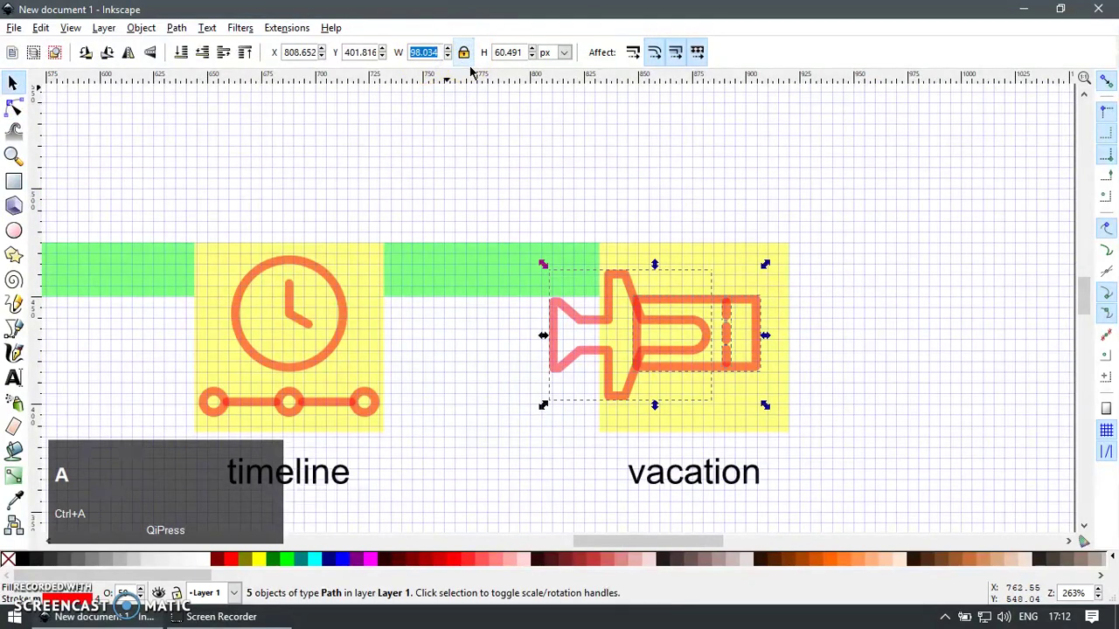
pyautogui.write('88')
pyautogui.press('Return')
pyautogui.hotkey('ctrl', 'g')
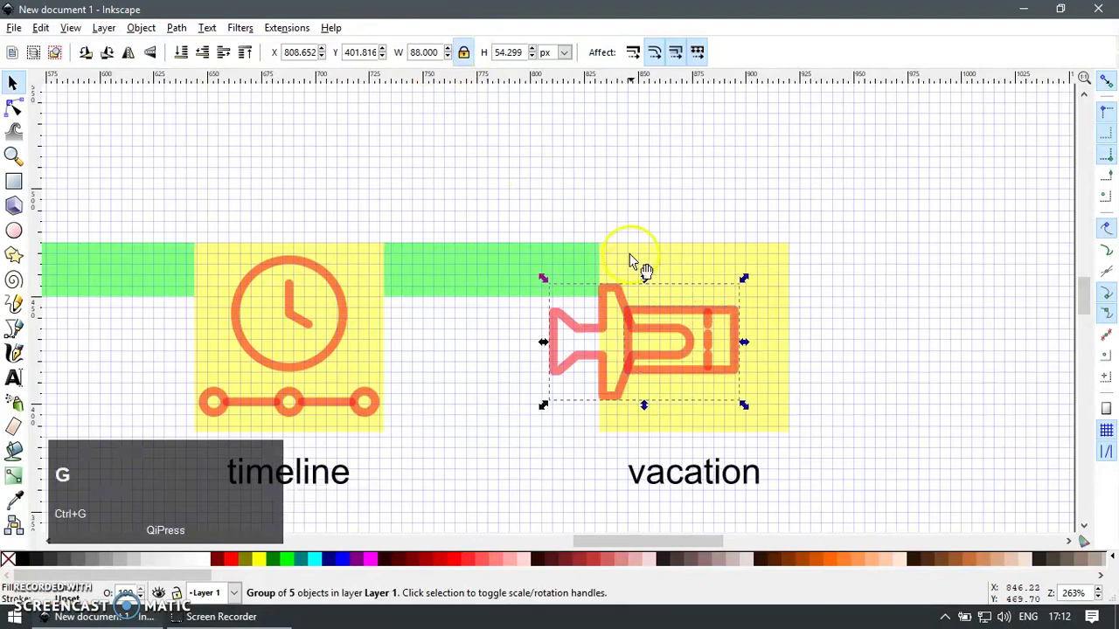
# Stretch the grouped vacation icon to a height of 59.58 px with proportions unlocked, then group it again
pyautogui.keyDown('shift'); pyautogui.click(691, 256); pyautogui.keyUp('shift')
pyautogui.hotkey('ctrl', 'shift', 'a')
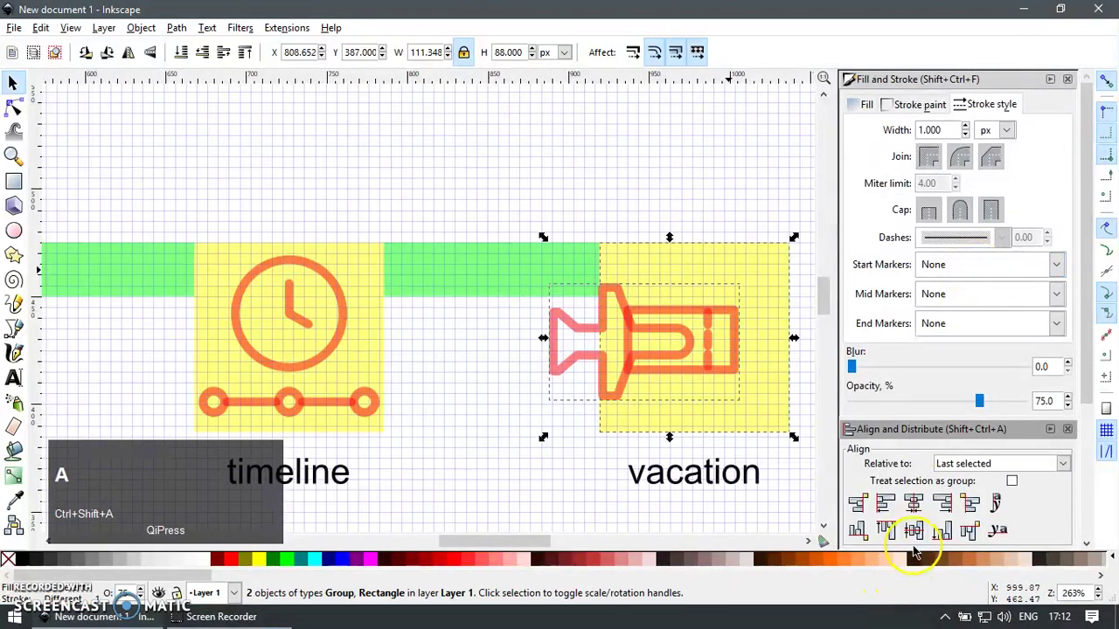
pyautogui.click(482, 114)
pyautogui.moveTo(629, 316); pyautogui.dragTo(660, 356)
pyautogui.hotkey('ctrl', 'z')
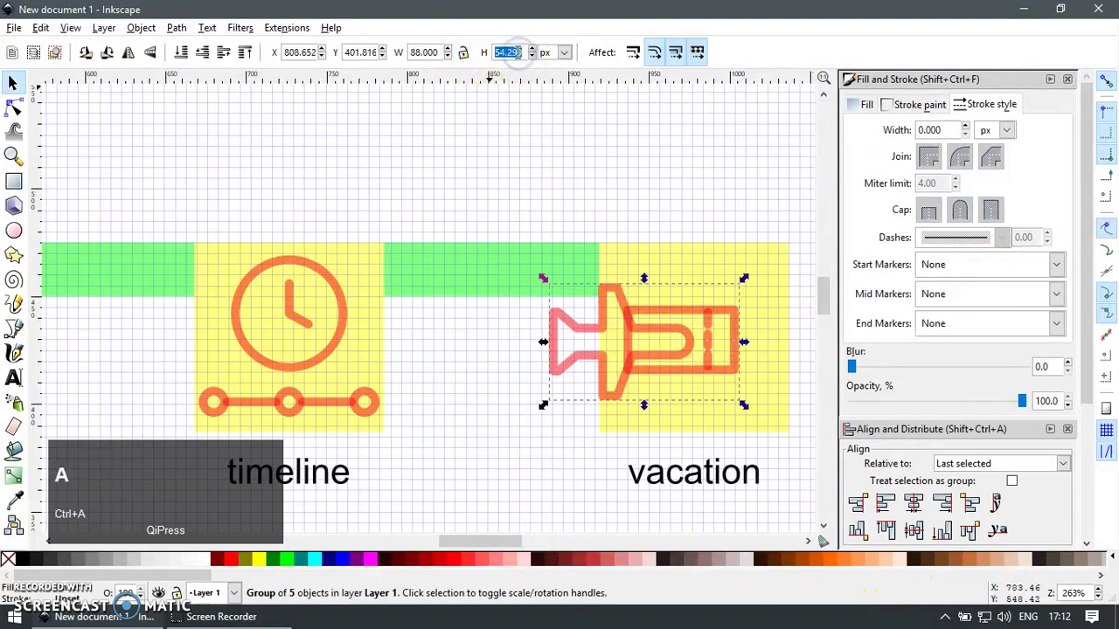
pyautogui.press('Return')
pyautogui.hotkey('ctrl', 'g')
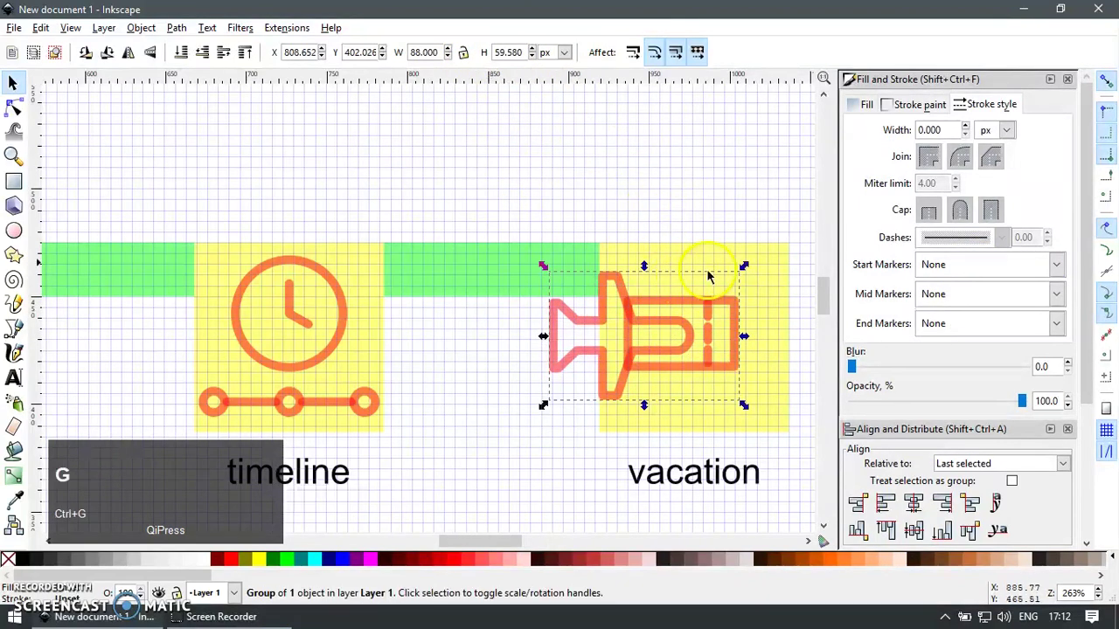
# Center the grouped vacation icon horizontally and vertically on its yellow square
pyautogui.keyDown('shift'); pyautogui.click(713, 278); pyautogui.keyUp('shift')
pyautogui.click(921, 512)
pyautogui.click(916, 529)
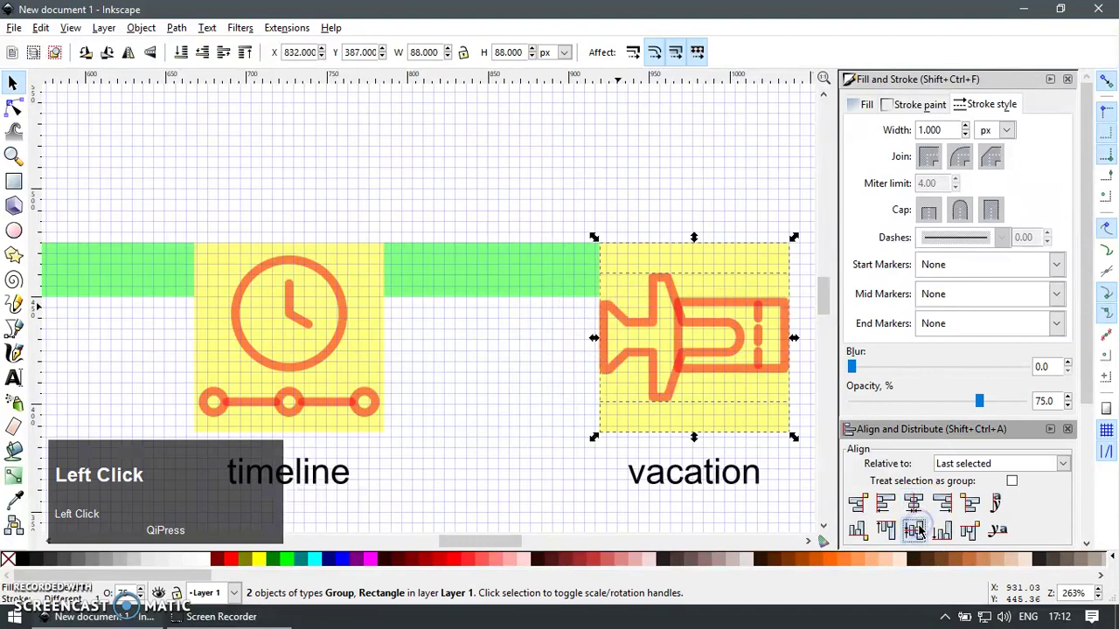
pyautogui.press('F12')
pyautogui.press('Escape')
# Ungroup the vacation icon into its separate airplane and ticket parts
pyautogui.press('z')
pyautogui.moveTo(570, 282); pyautogui.dragTo(836, 437)
pyautogui.press('F1')
pyautogui.moveTo(589, 302); pyautogui.dragTo(655, 351)
pyautogui.hotkey('ctrl', 'z')
pyautogui.hotkey('ctrl', 'u')
pyautogui.press('Escape')
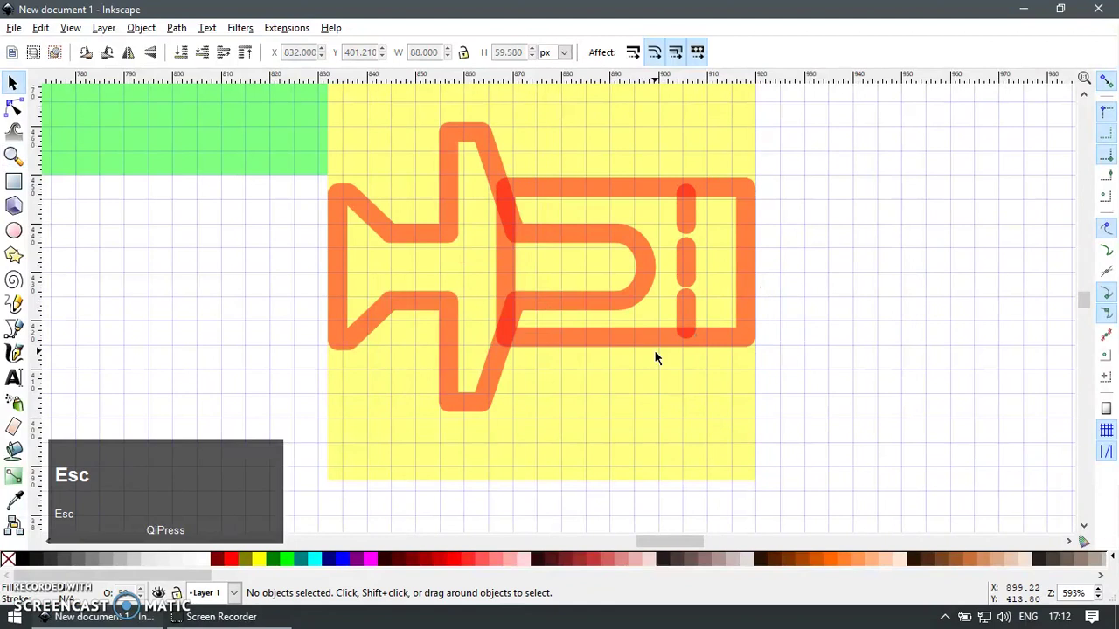
# Resize the airplane alone to 66 px wide and 56 px high
pyautogui.moveTo(496, 201); pyautogui.dragTo(563, 250)
pyautogui.hotkey('ctrl', 'z')
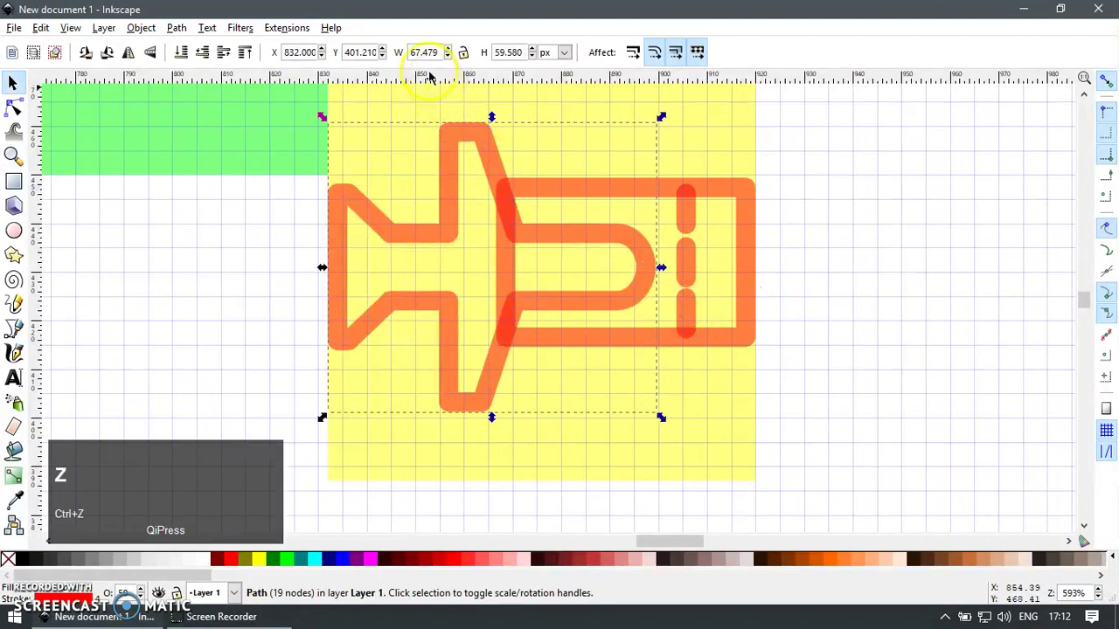
pyautogui.press('Return')
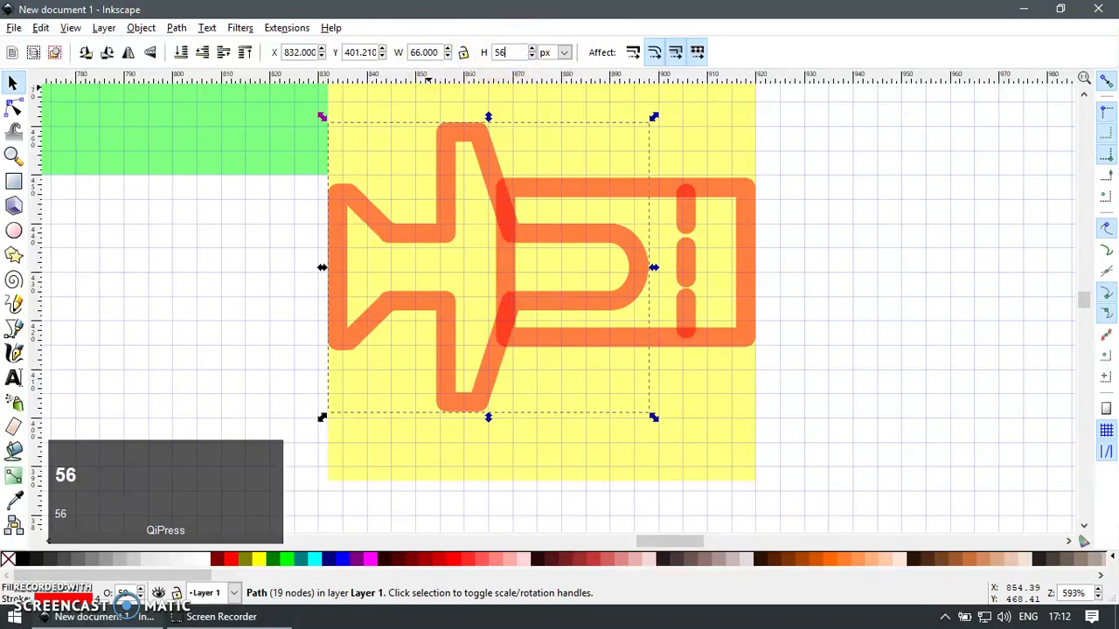
pyautogui.write('56')
pyautogui.press('Return')
# Center the airplane vertically on the yellow square and align its left edge with the square's left edge
pyautogui.keyDown('shift'); pyautogui.click(636, 139); pyautogui.keyUp('shift')
pyautogui.hotkey('ctrl', 'shift', 'a')
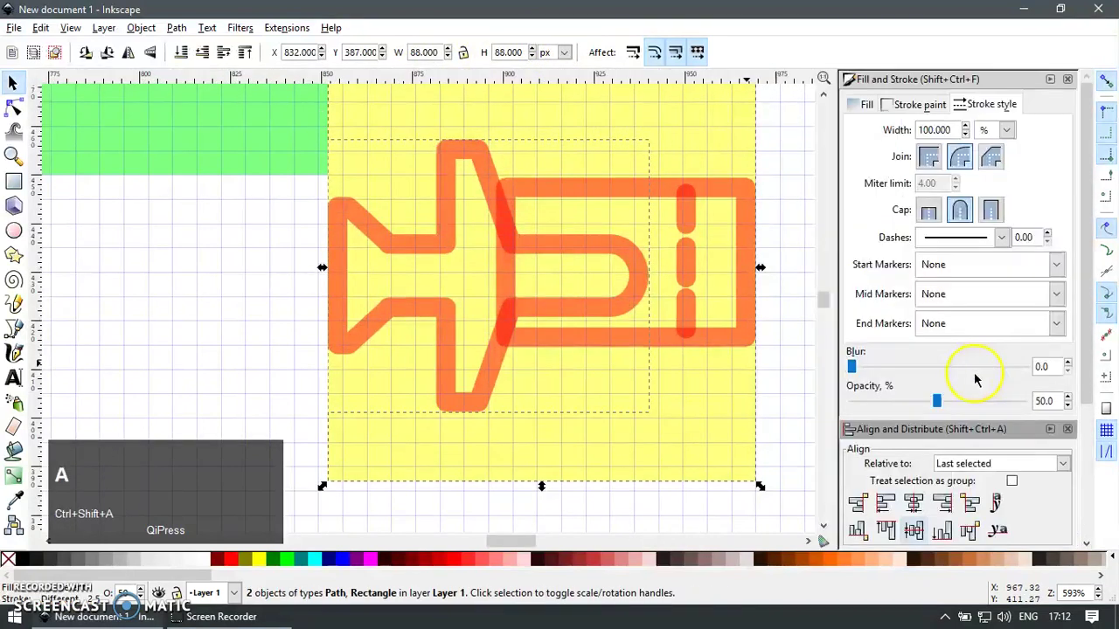
pyautogui.click(918, 530)
pyautogui.click(884, 506)
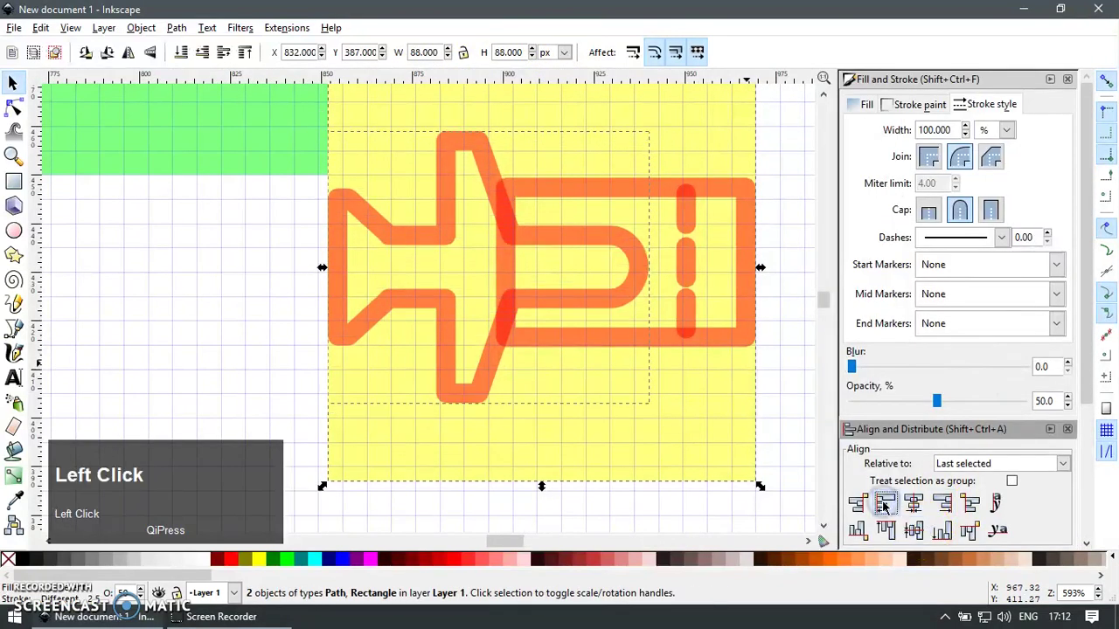
pyautogui.press('F12')
pyautogui.press('Escape')
# Remove the stray extra node where the airplane's upper tail meets the fuselage
pyautogui.press('z')
pyautogui.moveTo(293, 177); pyautogui.dragTo(538, 307)
pyautogui.press('s')
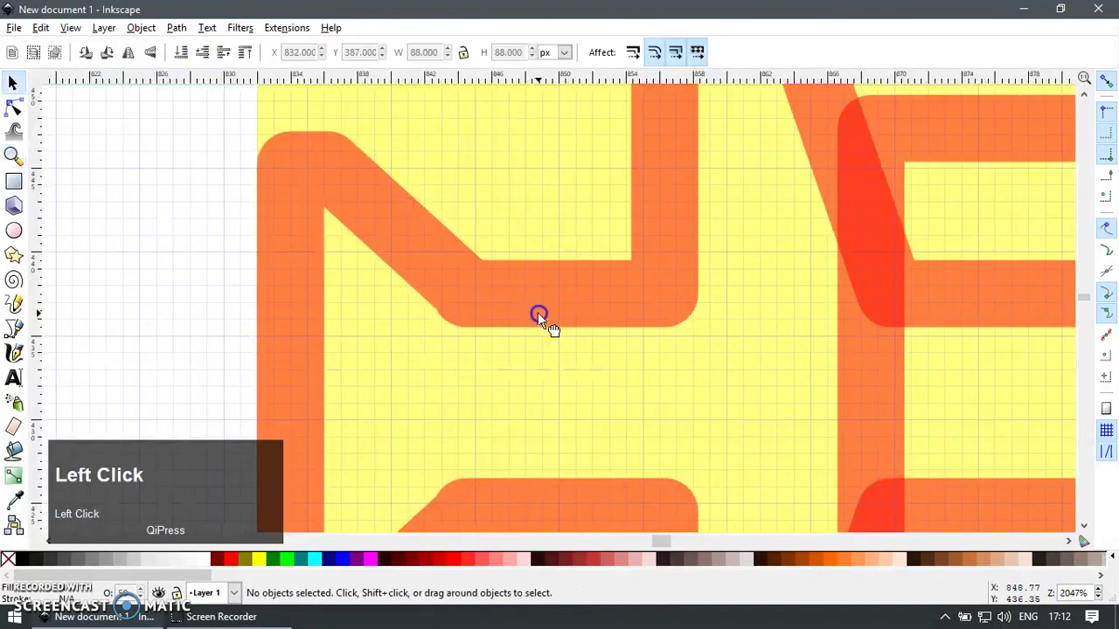
pyautogui.click(537, 312)
pyautogui.press('F2')
pyautogui.scroll(2, 456, 308)
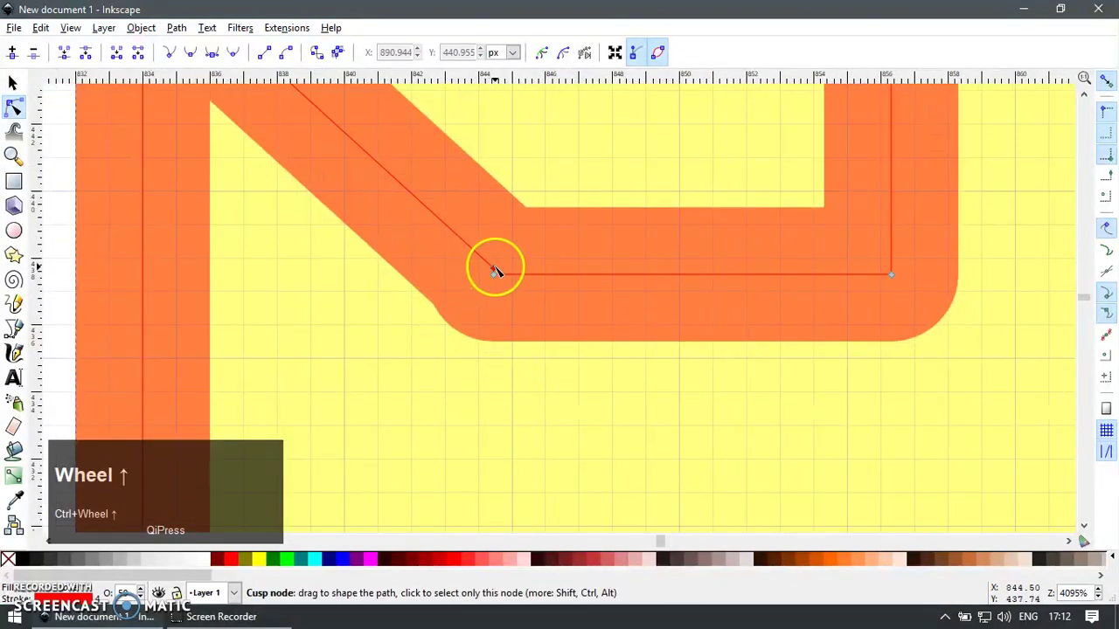
pyautogui.click(494, 271)
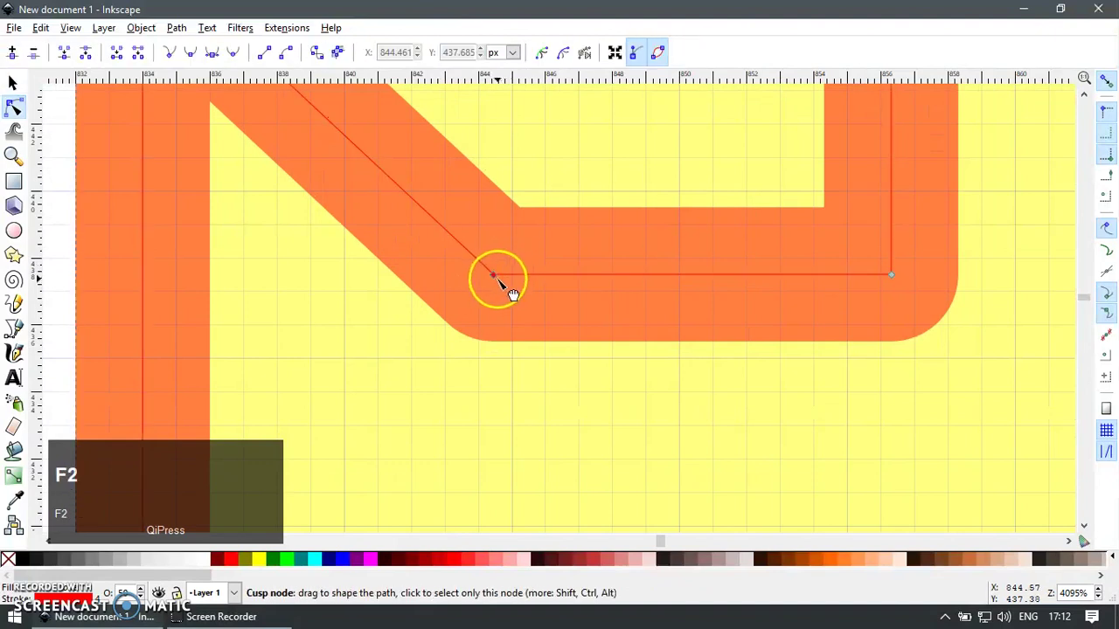
# Snap the upper tail's base node to X 845, Y 438 and the wing's rear base node to X 856, Y 438
pyautogui.moveTo(495, 272); pyautogui.dragTo(515, 260)
pyautogui.press('F2')
pyautogui.moveTo(893, 273); pyautogui.dragTo(881, 260)
# Snap the airplane's two upper tail tip nodes to X 834, Y 445 and X 836, Y 445
pyautogui.scroll(-3, 883, 321)
pyautogui.hscroll(-3, 839, 337)
pyautogui.scroll(2, 777, 310)
pyautogui.press('z')
pyautogui.moveTo(658, 220); pyautogui.dragTo(802, 317)
pyautogui.press('F1')
pyautogui.press('F2')
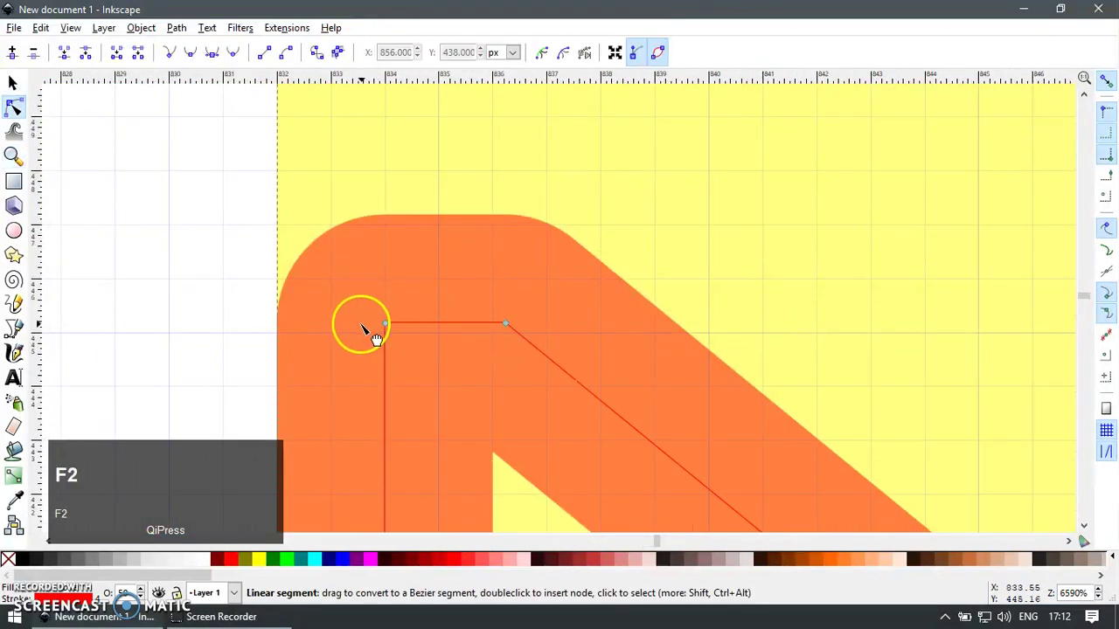
pyautogui.moveTo(386, 324); pyautogui.dragTo(387, 335)
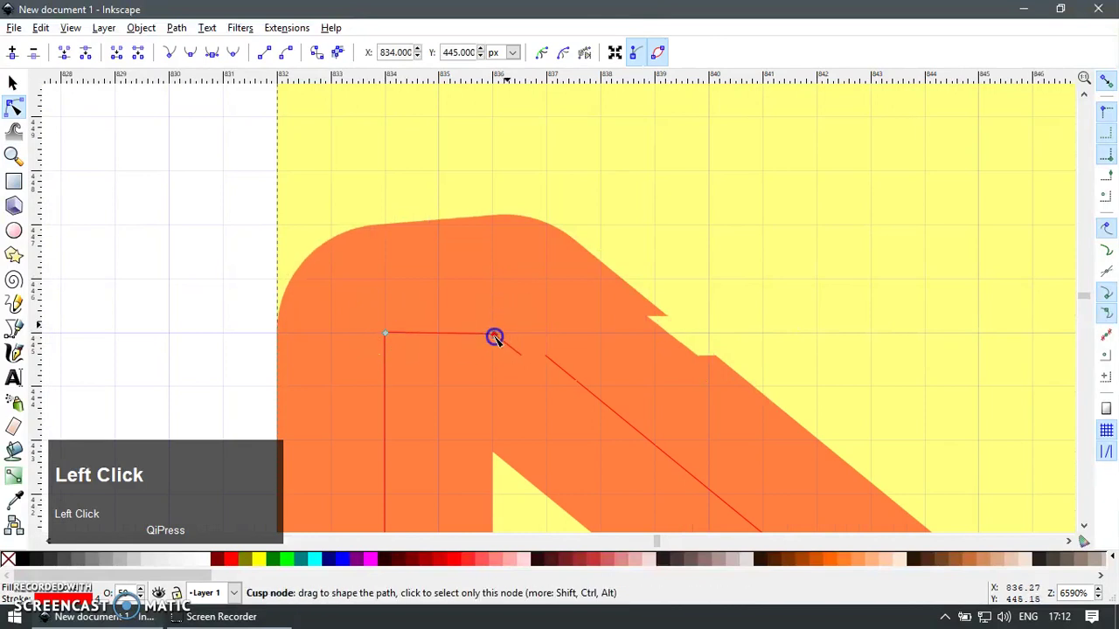
pyautogui.moveTo(494, 337); pyautogui.dragTo(494, 335)
# Snap the rear corner node of the airplane's upper wing tip to X 856, Y 457
pyautogui.scroll(-5, 605, 321)
pyautogui.press('z')
pyautogui.moveTo(738, 181); pyautogui.dragTo(836, 281)
pyautogui.press('F1')
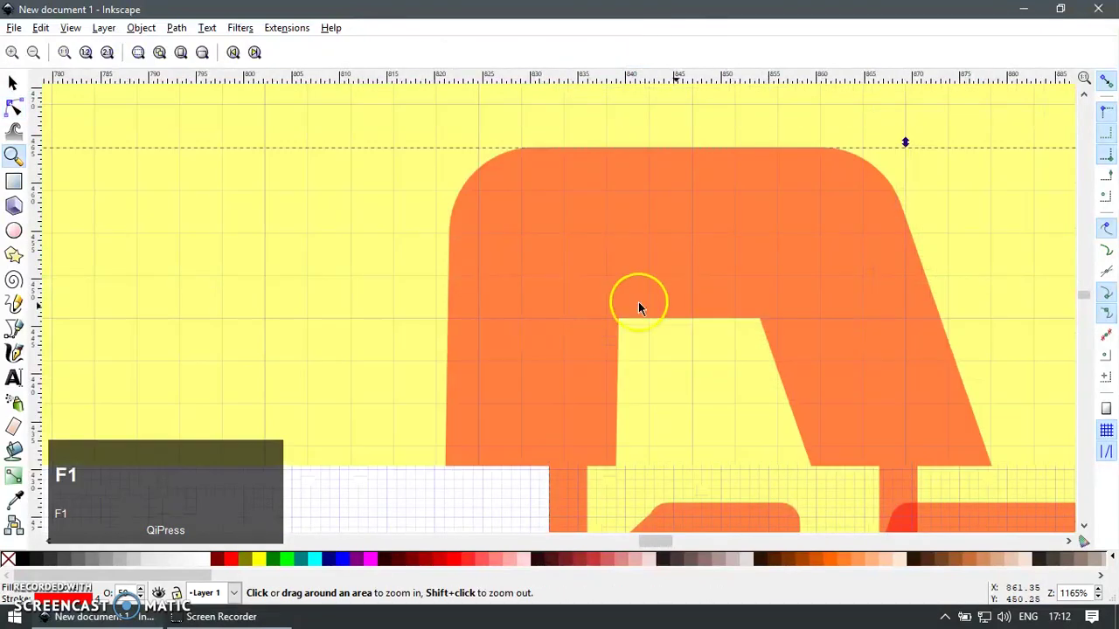
pyautogui.press('F2')
pyautogui.moveTo(537, 237); pyautogui.dragTo(521, 232)
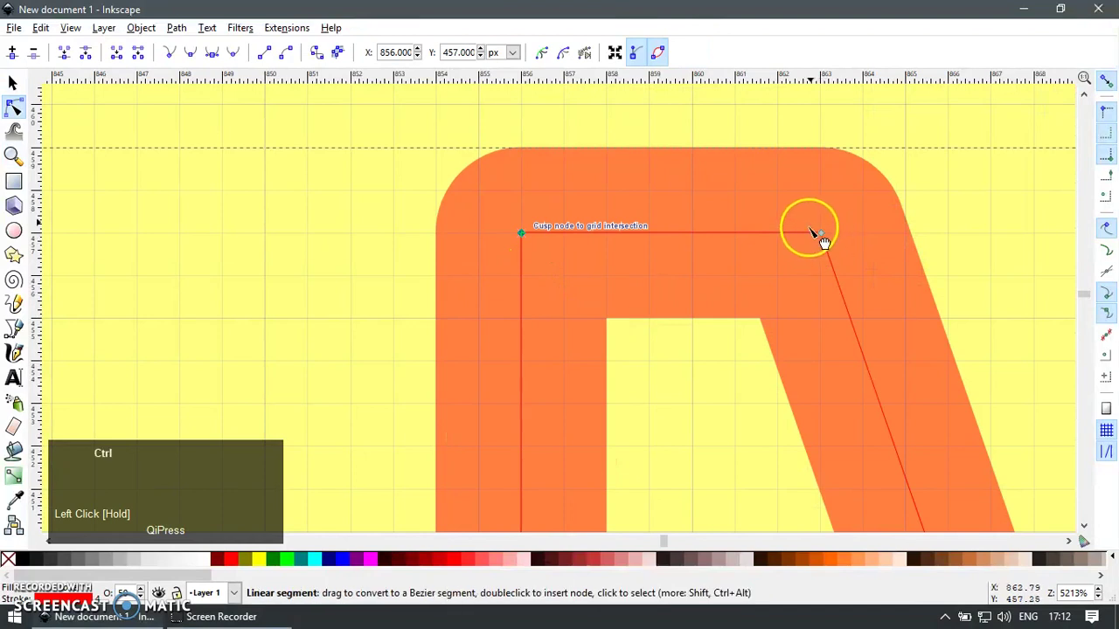
# Snap the front base node of the airplane's upper wing to X 870, Y 438
pyautogui.scroll(-5, 807, 232)
pyautogui.press('F3')
pyautogui.moveTo(786, 335); pyautogui.dragTo(866, 414)
pyautogui.press('F1')
pyautogui.press('F2')
pyautogui.moveTo(661, 399); pyautogui.dragTo(671, 377)
# Snap the smooth node where the upper fuselage line meets the nose curve to X 889, Y 438
pyautogui.scroll(-3, 696, 398)
pyautogui.moveTo(1031, 434); pyautogui.dragTo(792, 324)
pyautogui.scroll(1, 799, 323)
pyautogui.press('F1')
pyautogui.press('F2')
pyautogui.moveTo(741, 276); pyautogui.dragTo(717, 264)
# Delete the lower-half nodes of the grid-aligned vacation airplane, keeping only its upper outline
pyautogui.scroll(-5, 862, 300)
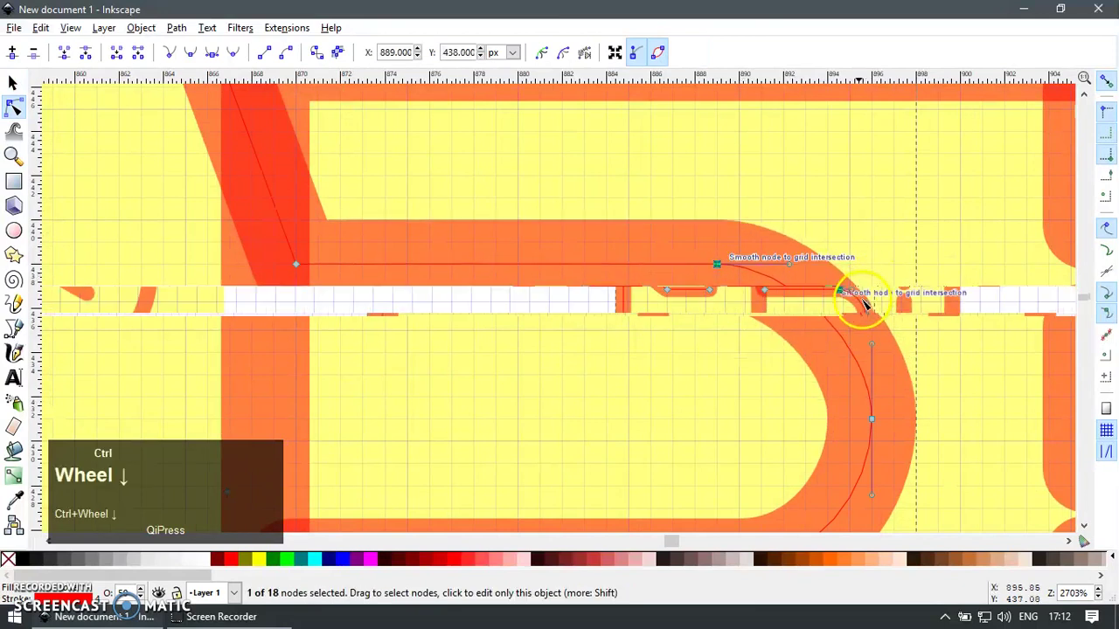
pyautogui.moveTo(522, 450); pyautogui.dragTo(886, 328)
pyautogui.moveTo(523, 472); pyautogui.dragTo(900, 335)
pyautogui.press('Delete')
pyautogui.press('F1')
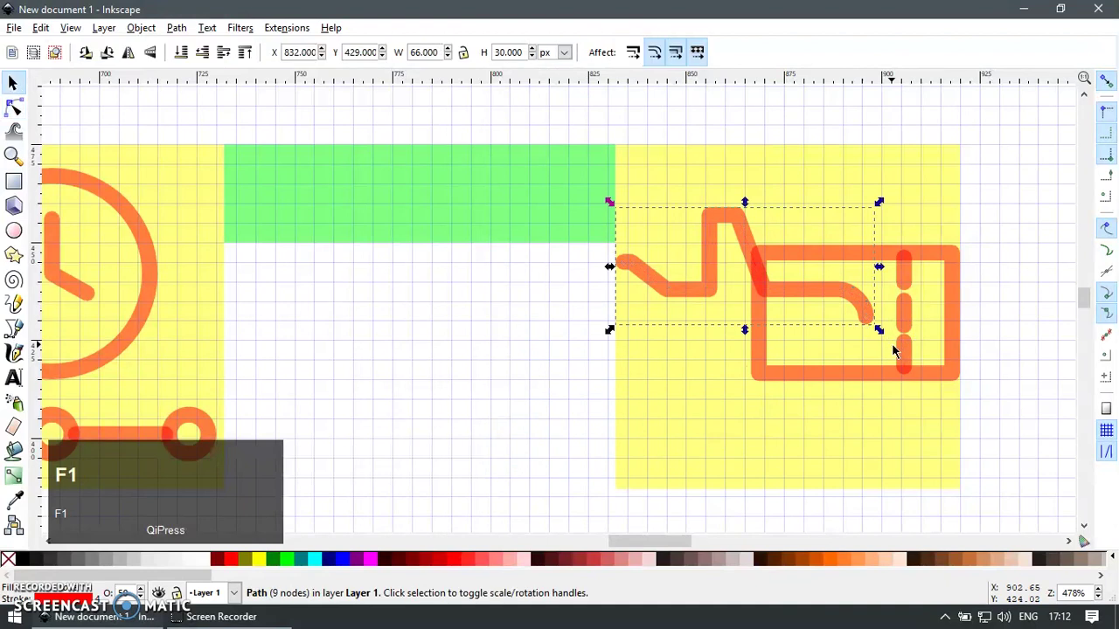
# Duplicate the airplane's upper outline and mirror the copy vertically across the yellow square's centre to form the lower half
pyautogui.hotkey('ctrl', 'd')
pyautogui.keyDown('shift'); pyautogui.click(823, 190); pyautogui.keyUp('shift')
pyautogui.press('v')
pyautogui.press('Escape')
pyautogui.moveTo(775, 296); pyautogui.dragTo(813, 327)
pyautogui.hotkey('ctrl', 'z')
# Join the two airplane halves at the nose and tail into one closed outline
pyautogui.keyDown('shift'); pyautogui.click(686, 348); pyautogui.keyUp('shift')
pyautogui.press('F2')
pyautogui.moveTo(576, 221); pyautogui.dragTo(626, 414)
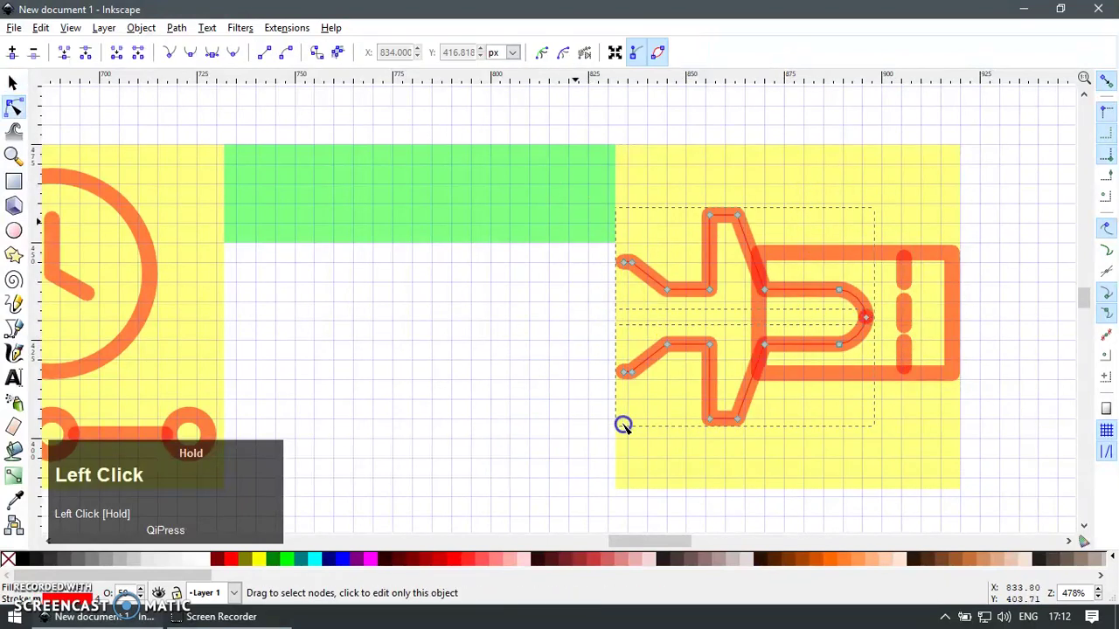
pyautogui.keyDown('ctrl'); pyautogui.scroll(1, 636, 411); pyautogui.keyUp('ctrl')
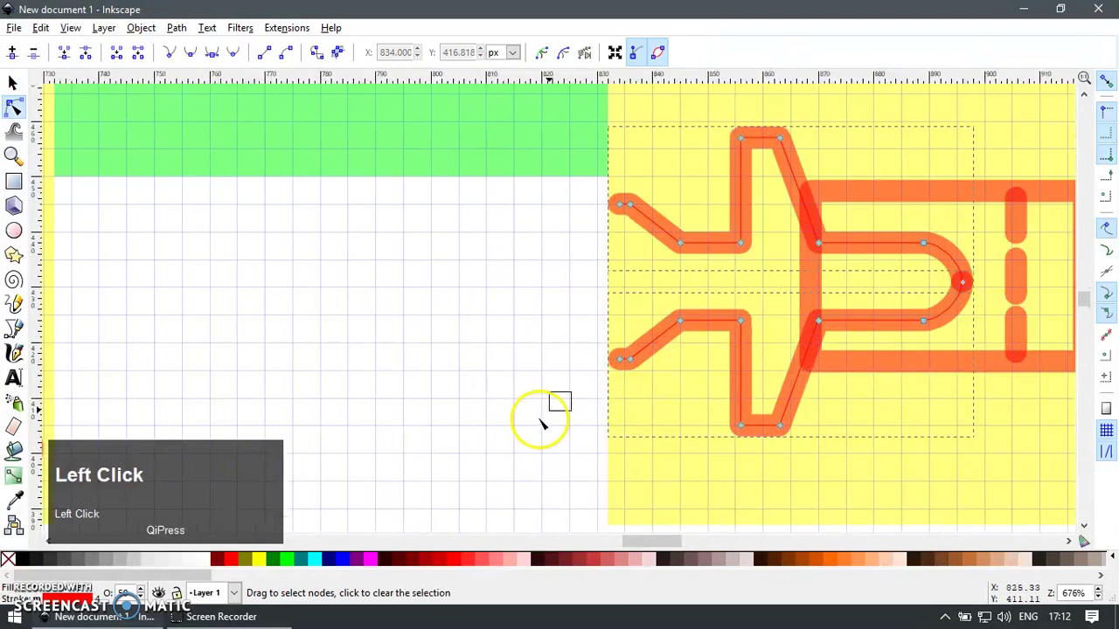
pyautogui.moveTo(629, 184); pyautogui.dragTo(629, 183)
pyautogui.hotkey('alt', 'j')
pyautogui.hotkey('ctrl', 'shift', '+')
# Set the ticket outline's size to 54 px wide and 34 px high
pyautogui.press('F1')
pyautogui.moveTo(996, 293); pyautogui.dragTo(748, 296)
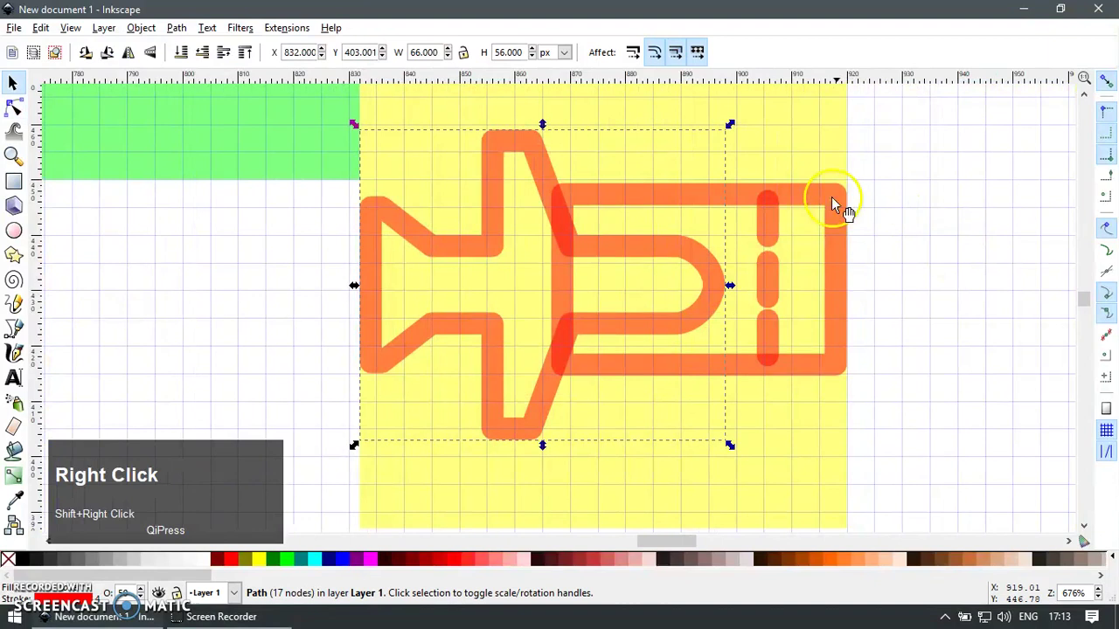
pyautogui.hotkey('ctrl', 'z')
pyautogui.keyDown('ctrl'); pyautogui.scroll(1, 715, 185); pyautogui.keyUp('ctrl')
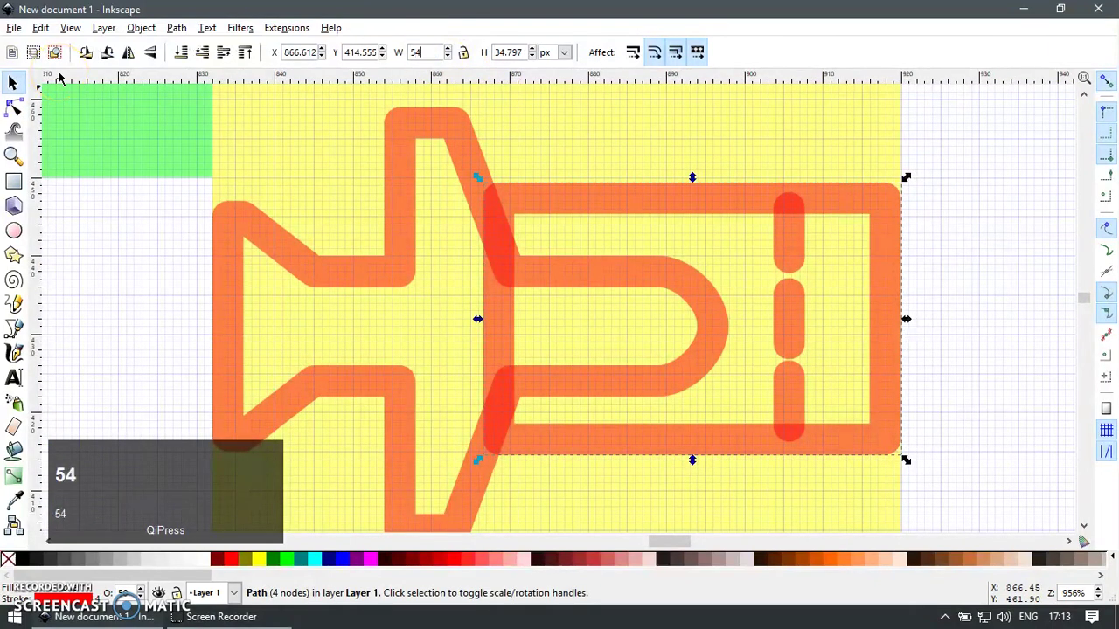
pyautogui.press('Return')
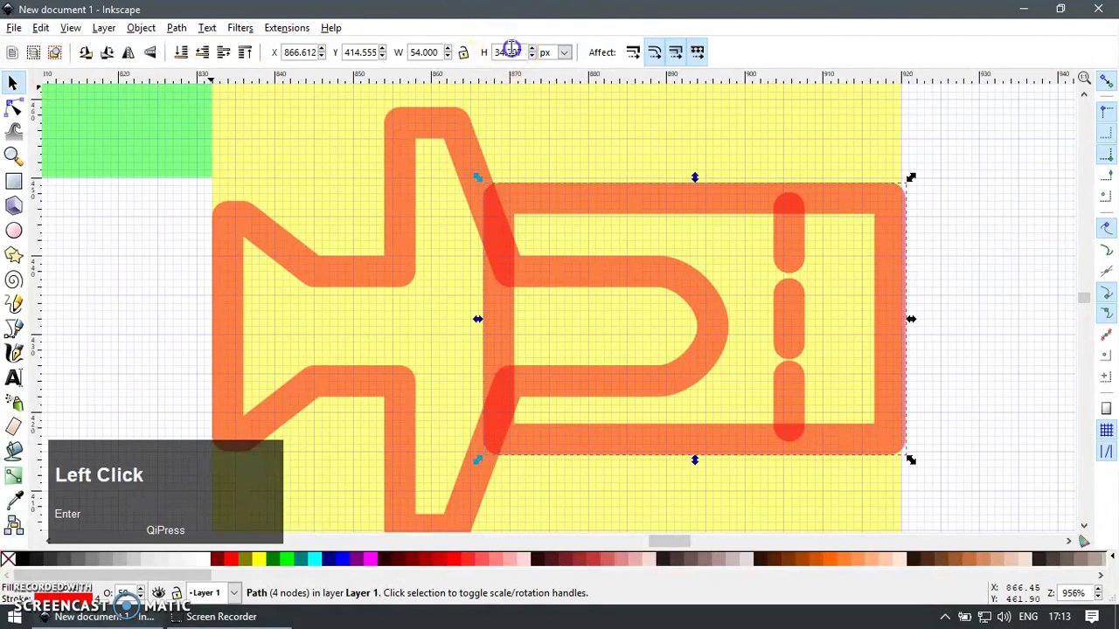
pyautogui.write('34')
pyautogui.press('Return')
# Align the ticket with the vacation icon's yellow square, centred vertically and flush with its right edge
pyautogui.keyDown('shift'); pyautogui.click(818, 186); pyautogui.keyUp('shift')
pyautogui.hotkey('ctrl', 'shift', 'a')
pyautogui.click(914, 530)
pyautogui.click(943, 504)
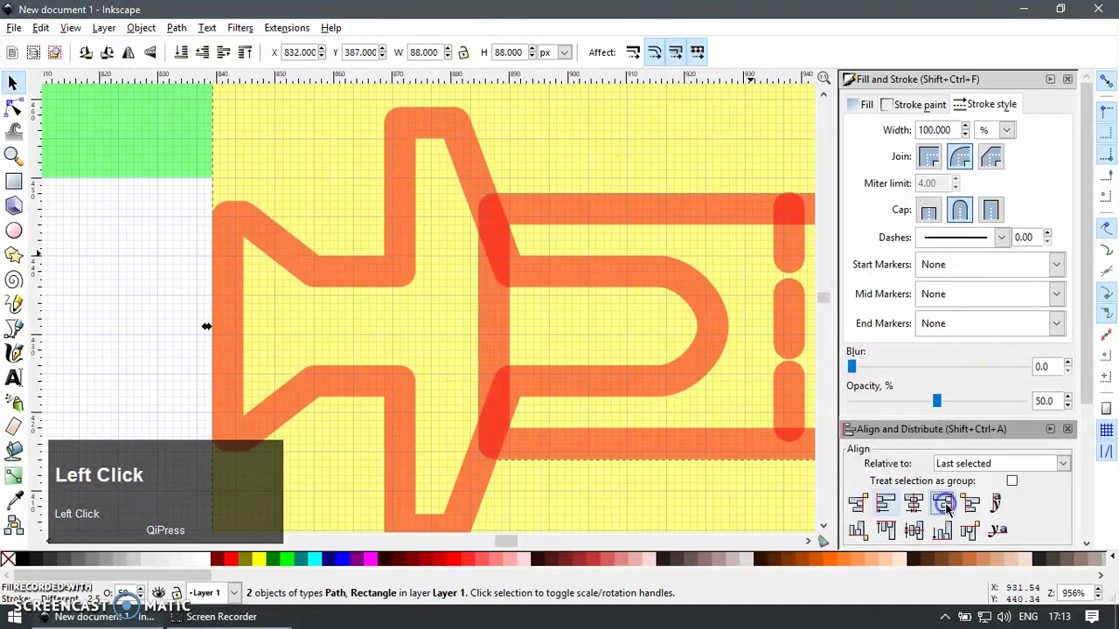
pyautogui.press('F12')
pyautogui.press('Escape')
# Convert the ticket outline to a path and delete its left-hand segment where it crosses the airplane's wings
pyautogui.click(649, 212)
pyautogui.press('F2')
pyautogui.hotkey('ctrl', 'shift', 'c')
pyautogui.moveTo(551, 162); pyautogui.dragTo(442, 481)
pyautogui.hotkey('alt', 'Delete')
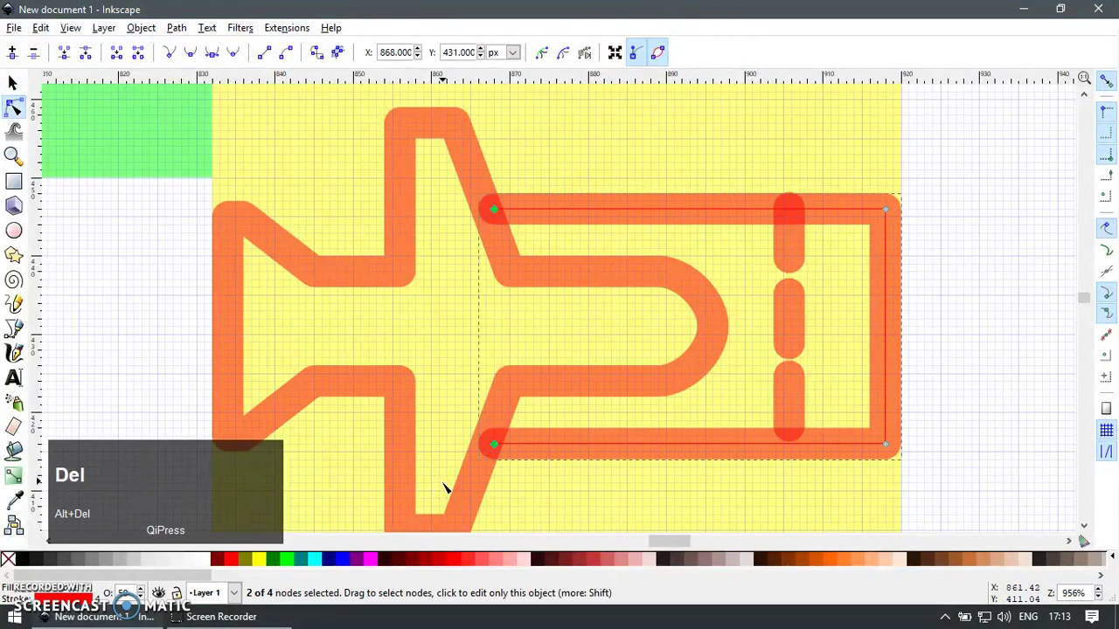
# Shorten the ticket's upper perforation dash to 4 × 7 px by snapping its end nodes to the grid at X 906
pyautogui.keyDown('ctrl'); pyautogui.scroll(1, 788, 254); pyautogui.keyUp('ctrl')
pyautogui.press('F1')
pyautogui.click(792, 348)
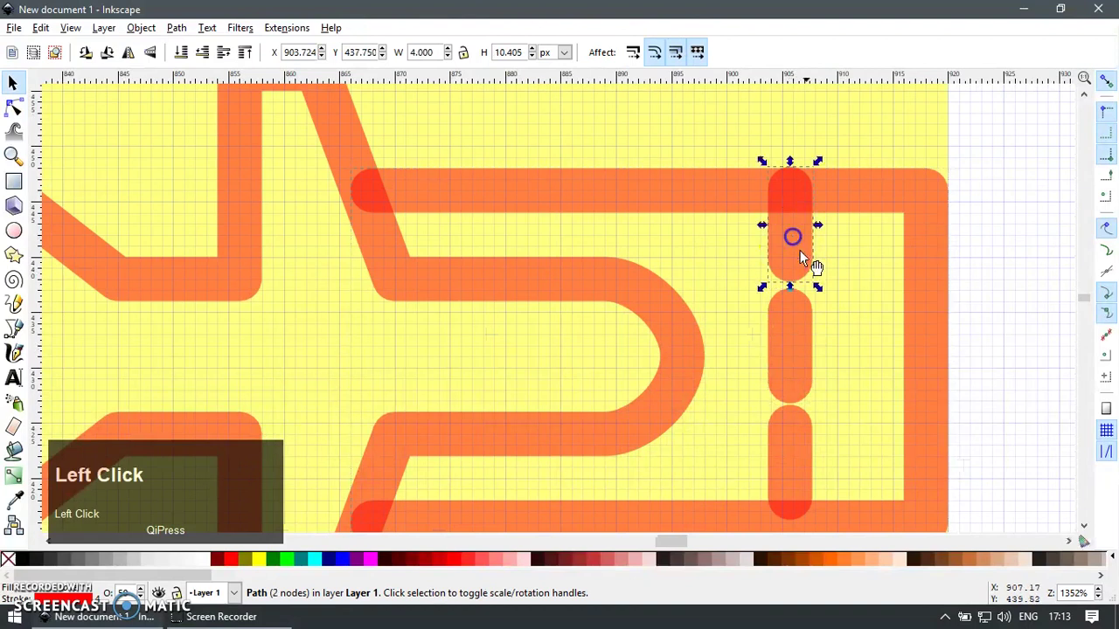
pyautogui.press('F2')
pyautogui.moveTo(791, 258); pyautogui.dragTo(793, 234)
pyautogui.moveTo(791, 190); pyautogui.dragTo(792, 203)
# Delete the middle and lower perforation dashes of the ticket
pyautogui.press('F1')
pyautogui.click(786, 329)
pyautogui.press('Delete')
pyautogui.click(794, 441)
pyautogui.press('Delete')
# Duplicate the shortened upper dash and mirror the copy vertically across the ticket to make the lower dash
pyautogui.click(791, 245)
pyautogui.hotkey('ctrl', 'd')
pyautogui.keyDown('shift'); pyautogui.click(883, 209); pyautogui.keyUp('shift')
pyautogui.press('v')
pyautogui.press('Escape')
# Duplicate the ticket's lower dash and lengthen the copy by moving its upper node up one grid unit
pyautogui.click(797, 489)
pyautogui.hotkey('ctrl', 'd')
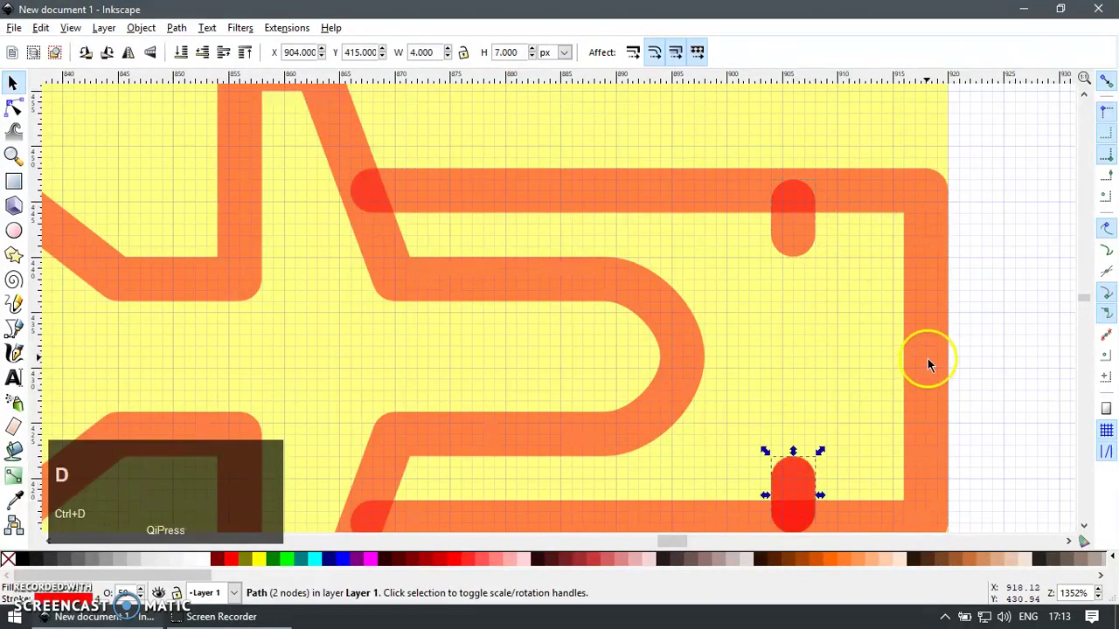
pyautogui.click(792, 492)
pyautogui.press('F2')
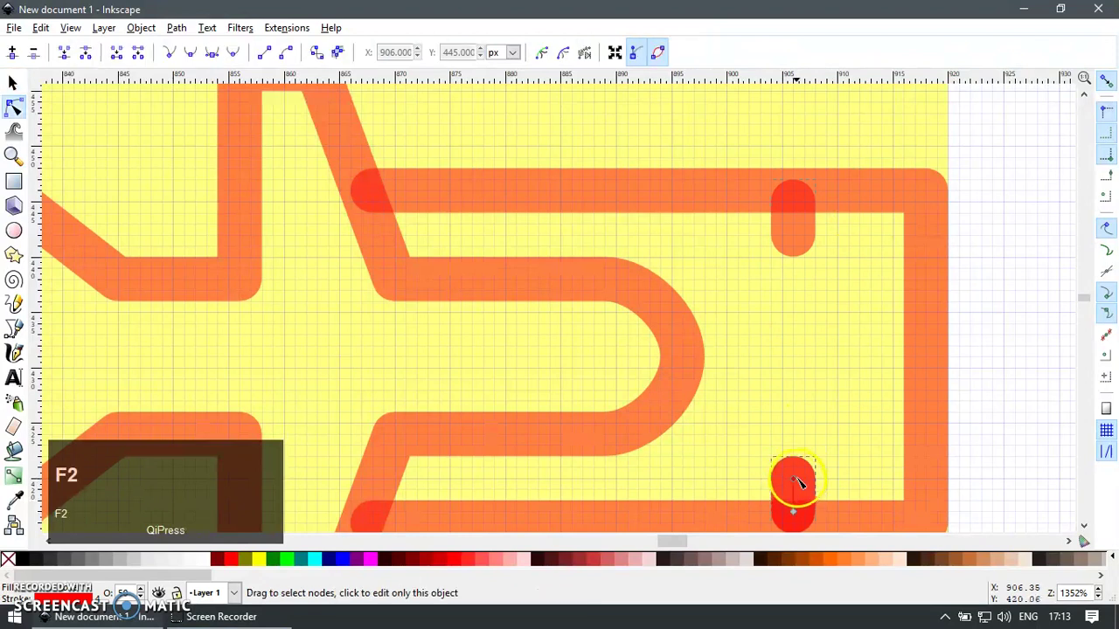
pyautogui.keyDown('ctrl'); pyautogui.click(793, 476); pyautogui.keyUp('ctrl')
pyautogui.moveTo(793, 476); pyautogui.dragTo(794, 468)
# Centre the lengthened dash vertically on the ticket outline
pyautogui.press('F1')
pyautogui.keyDown('shift'); pyautogui.click(913, 366); pyautogui.keyUp('shift')
pyautogui.hotkey('ctrl', 'shift', 'a')
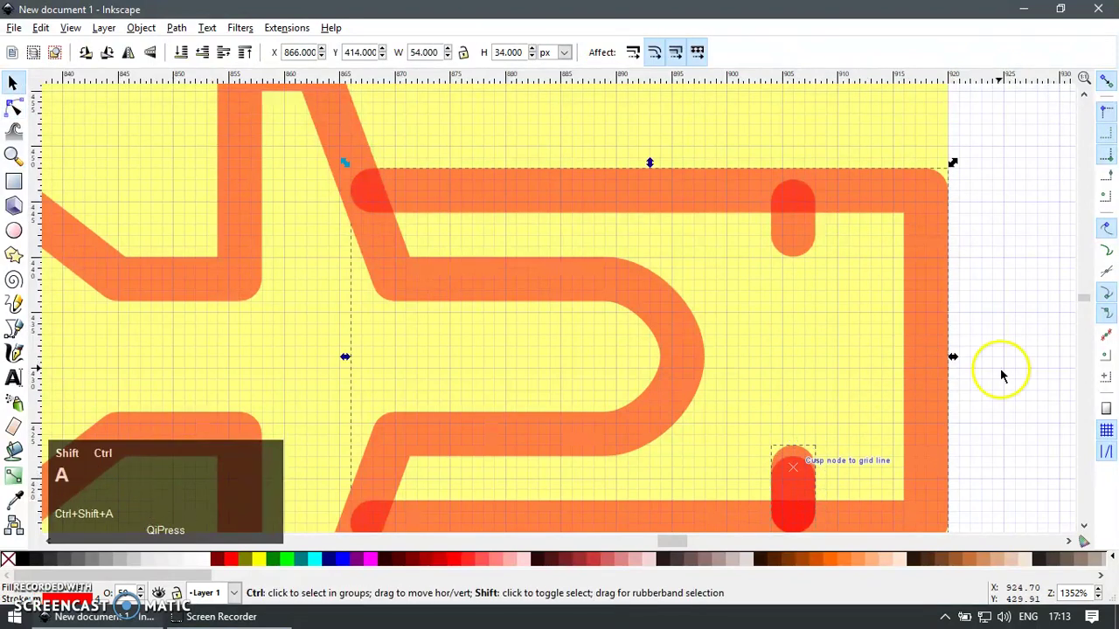
pyautogui.click(914, 530)
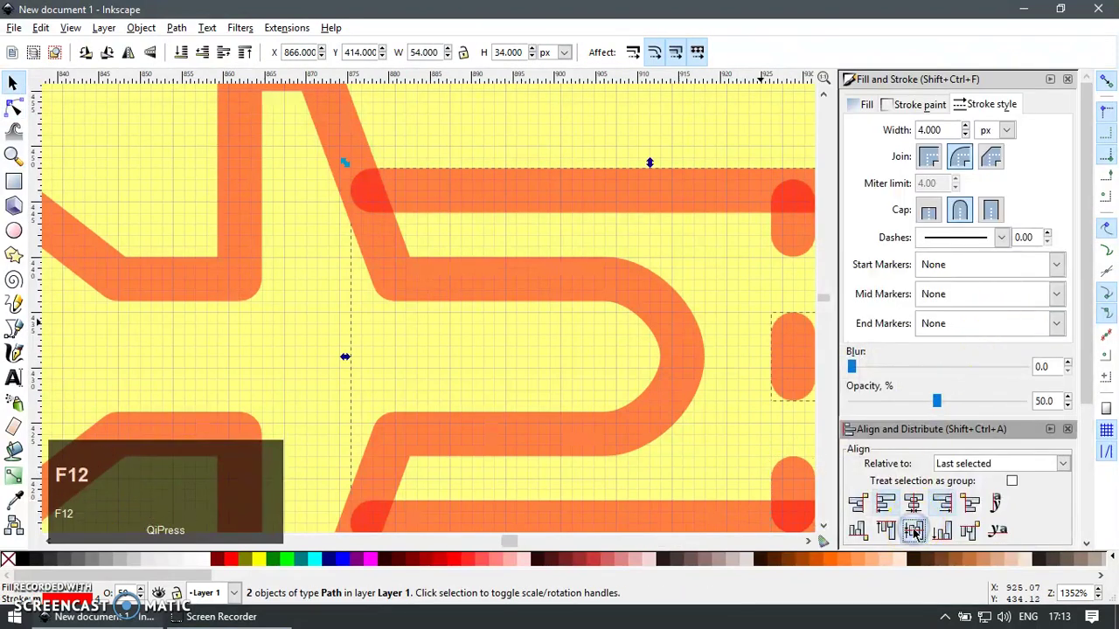
pyautogui.press('F12')
pyautogui.press('Escape')
# Lengthen the airplane's nose curve by moving both nodes where it meets the fuselage toward the tail
pyautogui.scroll(1, 635, 380)
pyautogui.click(690, 363)
pyautogui.press('F2')
pyautogui.moveTo(748, 307); pyautogui.dragTo(687, 350)
pyautogui.hotkey('ctrl', 'z')
pyautogui.moveTo(539, 180); pyautogui.dragTo(654, 503)
pyautogui.moveTo(592, 240); pyautogui.dragTo(564, 239)
pyautogui.scroll(-4, 654, 234)
pyautogui.scroll(-1, 661, 252)
pyautogui.press('F1')
pyautogui.click(805, 285)
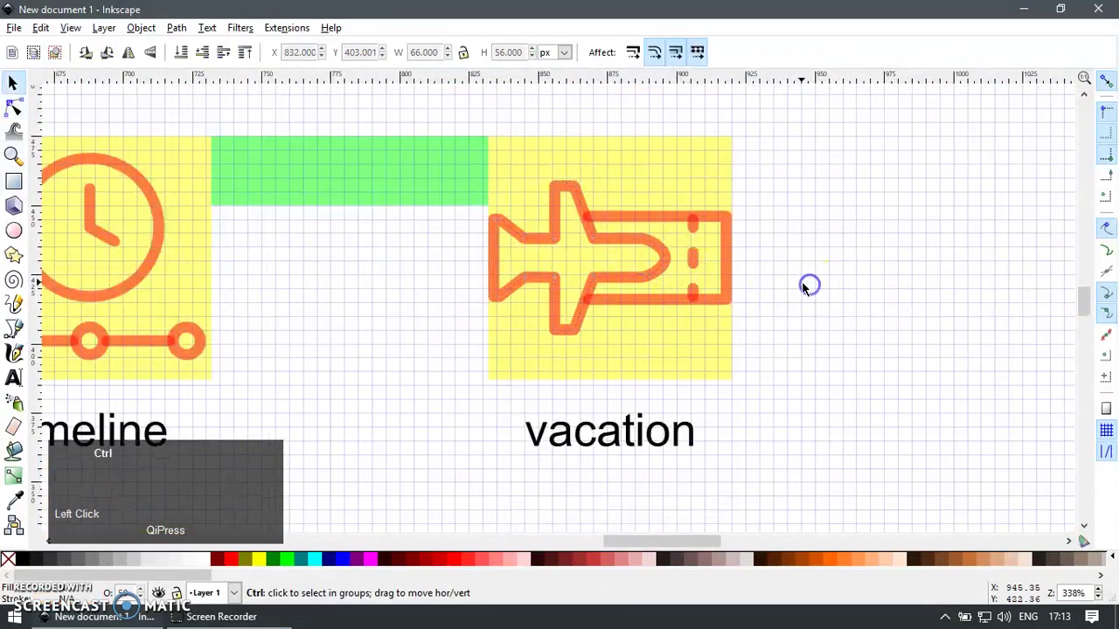
# Examine the finished vacation icon alongside the whole row of labelled icons on the page
pyautogui.scroll(-4, 796, 301)
pyautogui.click(676, 405)
pyautogui.moveTo(542, 439); pyautogui.dragTo(671, 359)
pyautogui.scroll(-2, 620, 342)
pyautogui.press('F3')
pyautogui.moveTo(375, 153); pyautogui.dragTo(822, 399)
pyautogui.hotkey('shift', '3')
pyautogui.press('F1')
pyautogui.click(761, 423)
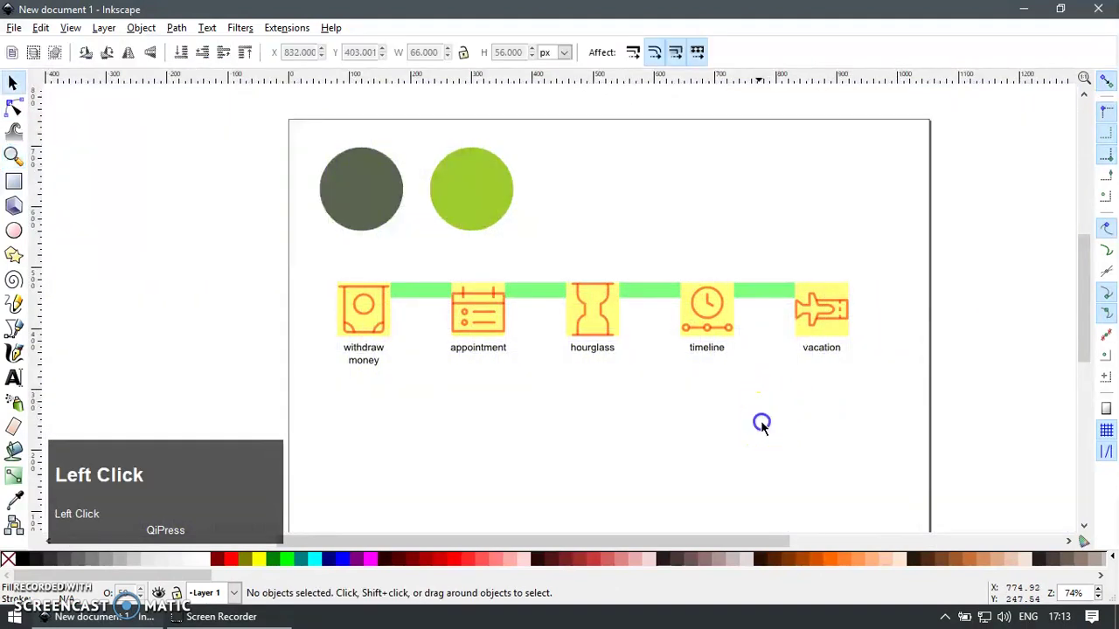
# Duplicate the whole labelled icon row and place the copy above the page
pyautogui.moveTo(323, 406); pyautogui.dragTo(882, 288)
pyautogui.scroll(-1, 918, 280)
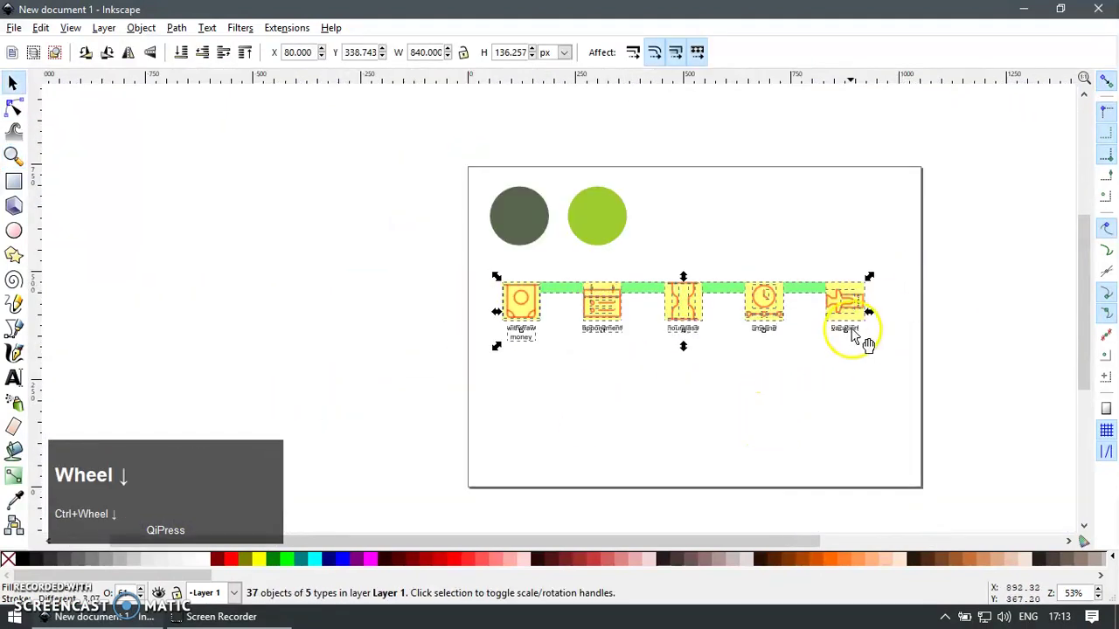
pyautogui.hotkey('ctrl', 'd')
pyautogui.moveTo(845, 320); pyautogui.dragTo(845, 112)
# Draw a rectangle about 856 × 270 px below the icon row, filled with the dark circle's colour and without a stroke
pyautogui.press('e')
pyautogui.press('r')
pyautogui.moveTo(515, 357)
pyautogui.mouseDown()
pyautogui.moveTo(787, 454)
pyautogui.moveTo(884, 473)
pyautogui.mouseUp()
pyautogui.press('F1')
pyautogui.press('F7')
pyautogui.click(517, 227)
pyautogui.keyDown('shift'); pyautogui.click(7, 559); pyautogui.keyUp('shift')
# Set the rectangle's opacity to 100% and place it over the icon row at the bottom of the stacking order
pyautogui.press('F1')
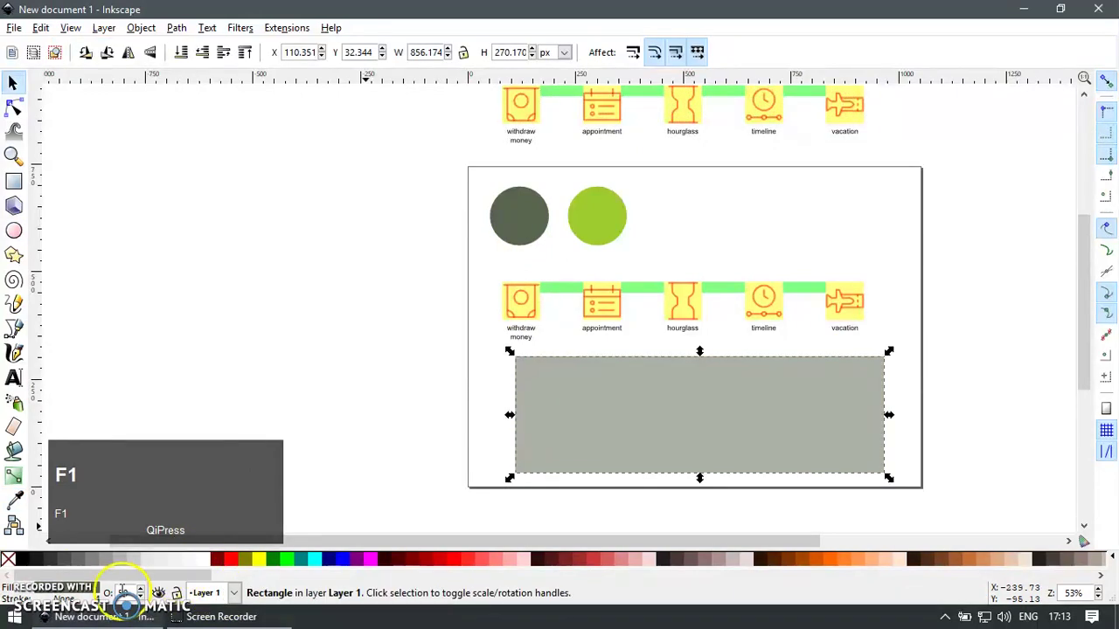
pyautogui.press('Return')
pyautogui.moveTo(672, 444); pyautogui.dragTo(667, 342)
pyautogui.press('End')
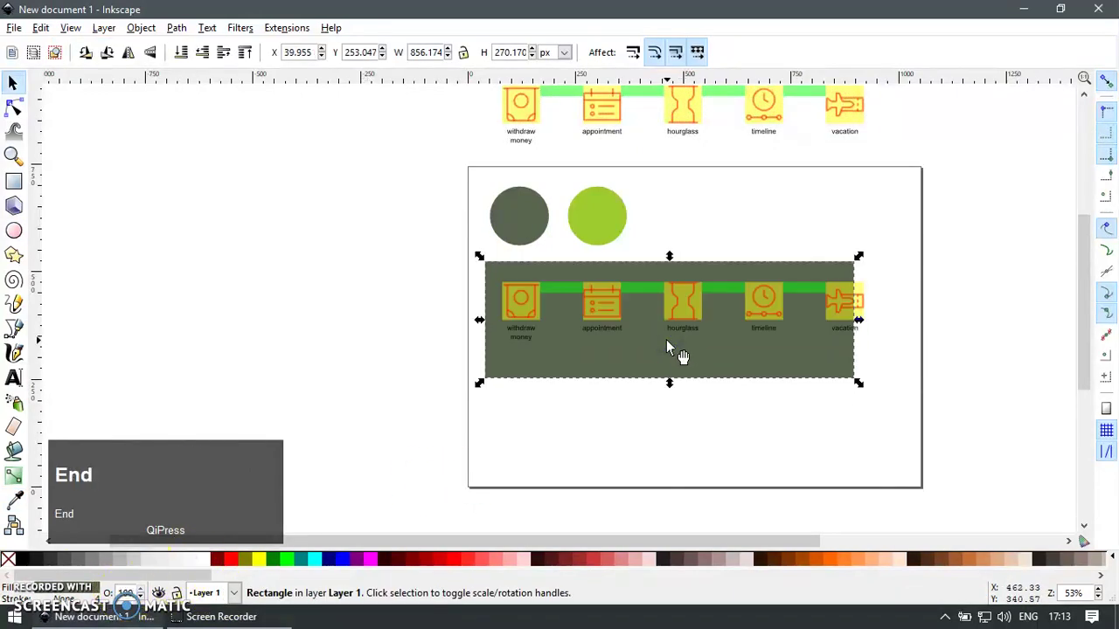
# Widen the background rectangle to about 913 px and reposition it so it surrounds all five icons and labels
pyautogui.press('z')
pyautogui.moveTo(535, 249); pyautogui.dragTo(1028, 481)
pyautogui.press('F1')
pyautogui.scroll(-1, 784, 358)
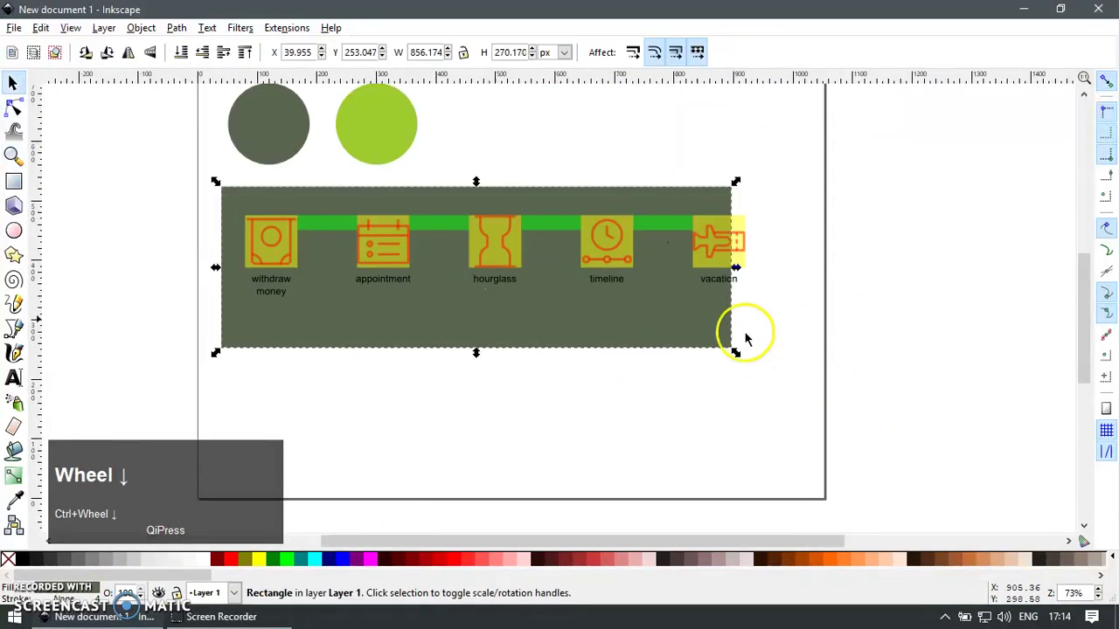
pyautogui.moveTo(735, 268); pyautogui.dragTo(767, 267)
pyautogui.moveTo(716, 336); pyautogui.dragTo(789, 358)
pyautogui.moveTo(590, 354); pyautogui.dragTo(590, 331)
pyautogui.scroll(1, 320, 297)
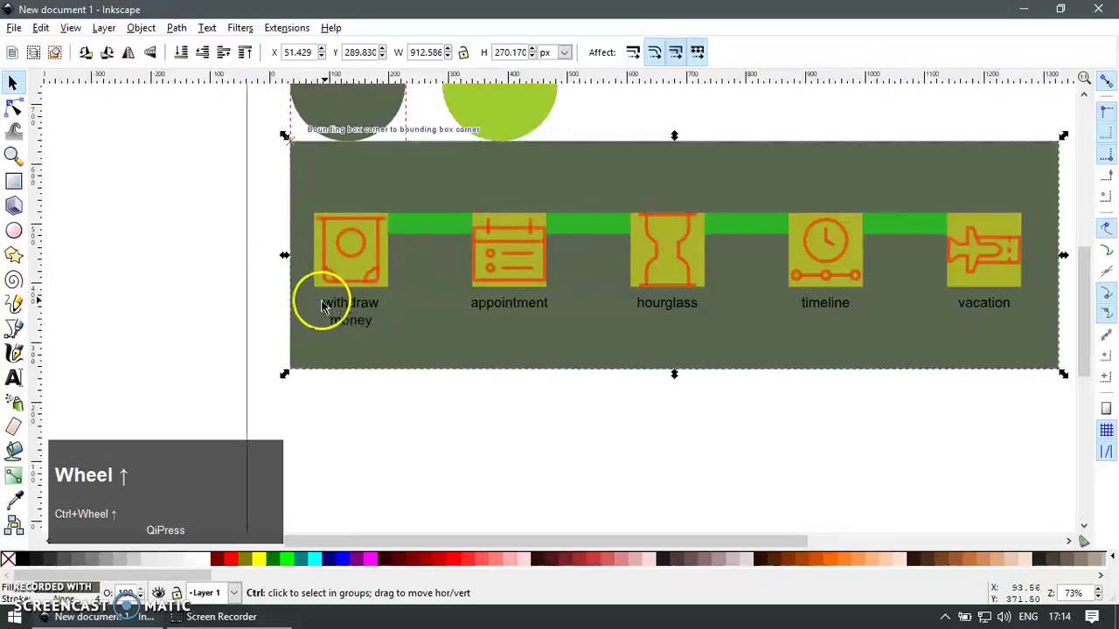
# Recolour the withdraw money icon's strokes with the light green circle's colour at full opacity, ungrouping its parts
pyautogui.click(236, 329)
pyautogui.moveTo(230, 174); pyautogui.dragTo(502, 273)
pyautogui.moveTo(462, 158); pyautogui.dragTo(444, 208)
pyautogui.moveTo(363, 282); pyautogui.dragTo(369, 287)
pyautogui.hotkey('ctrl', 'z')
pyautogui.press('F8')
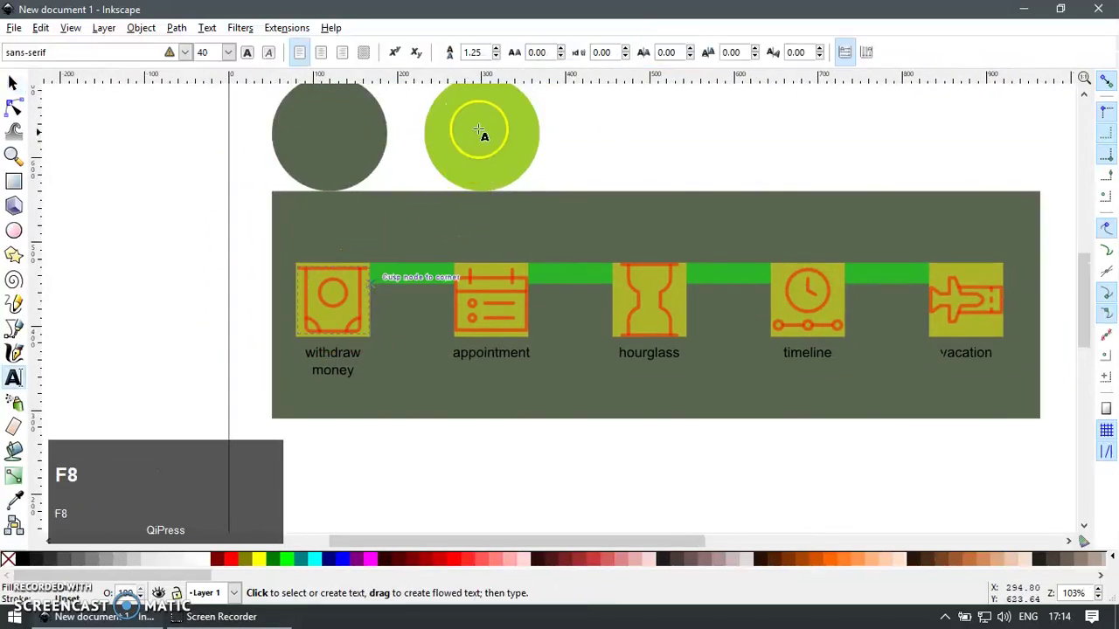
pyautogui.press('F7')
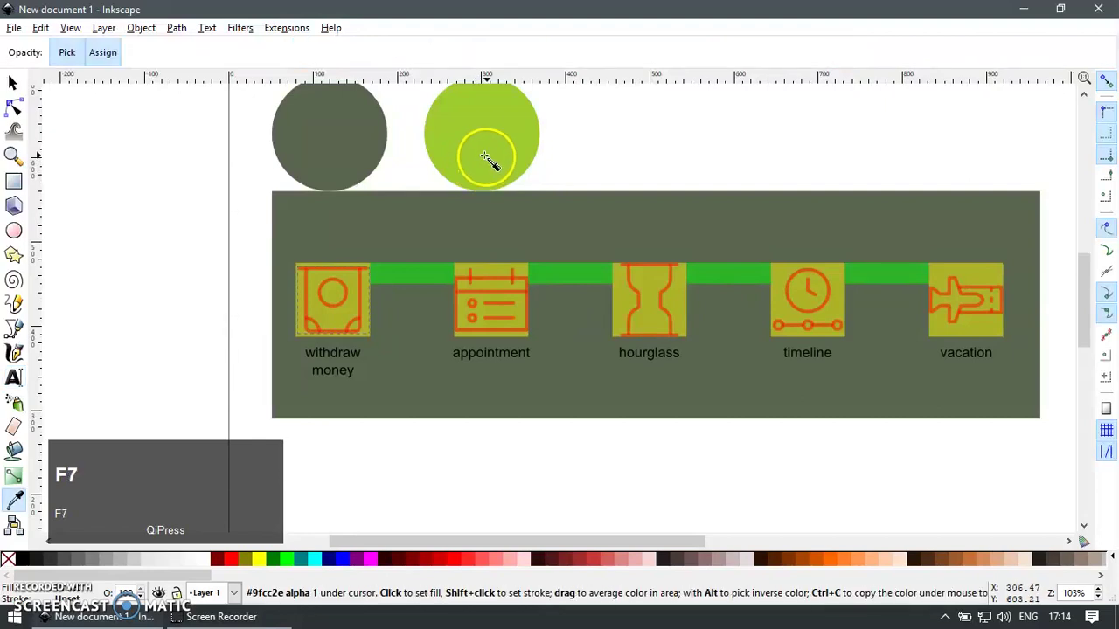
pyautogui.keyDown('shift'); pyautogui.click(488, 151); pyautogui.keyUp('shift')
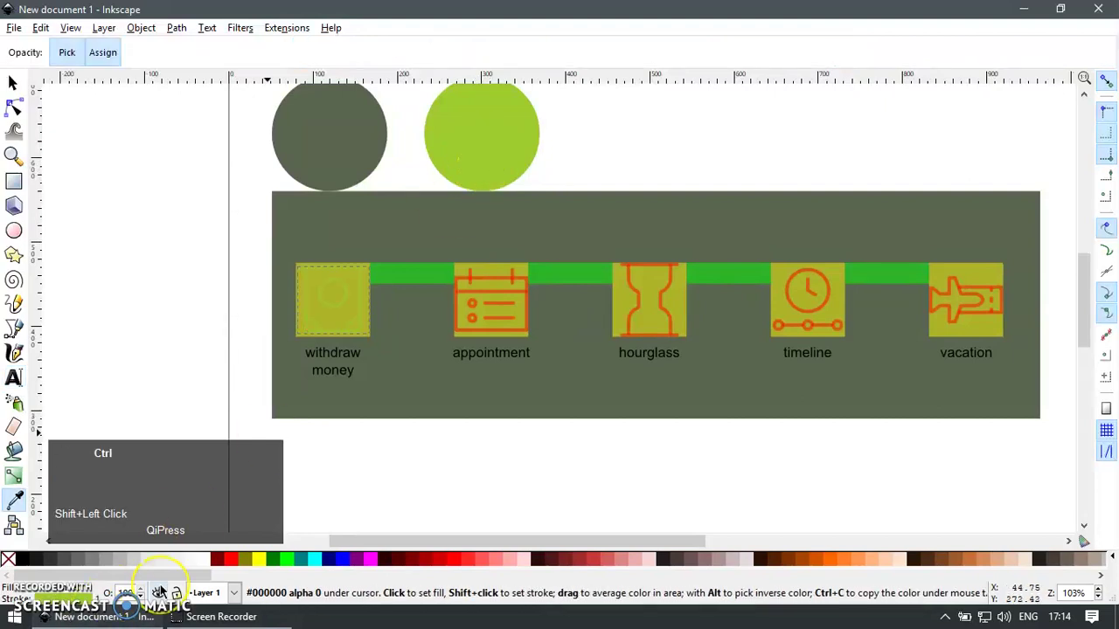
pyautogui.hotkey('ctrl', 'u')
pyautogui.press('F1')
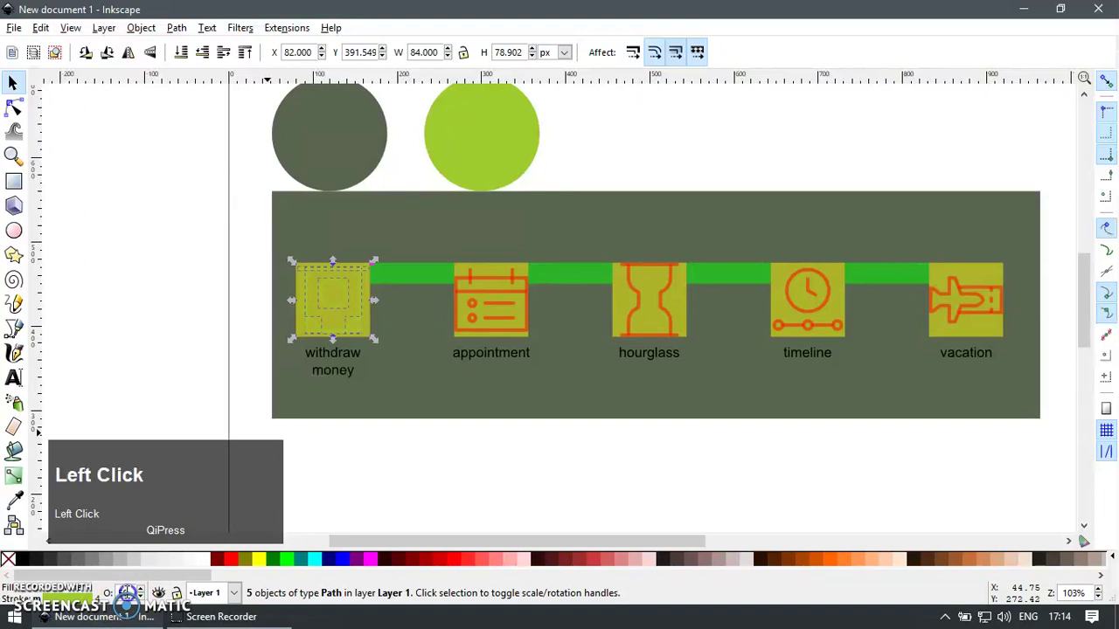
# Recolour all strokes of the appointment icon with the light green circle's colour at 100% opacity
pyautogui.keyDown('ctrl'); pyautogui.click(487, 293); pyautogui.keyUp('ctrl')
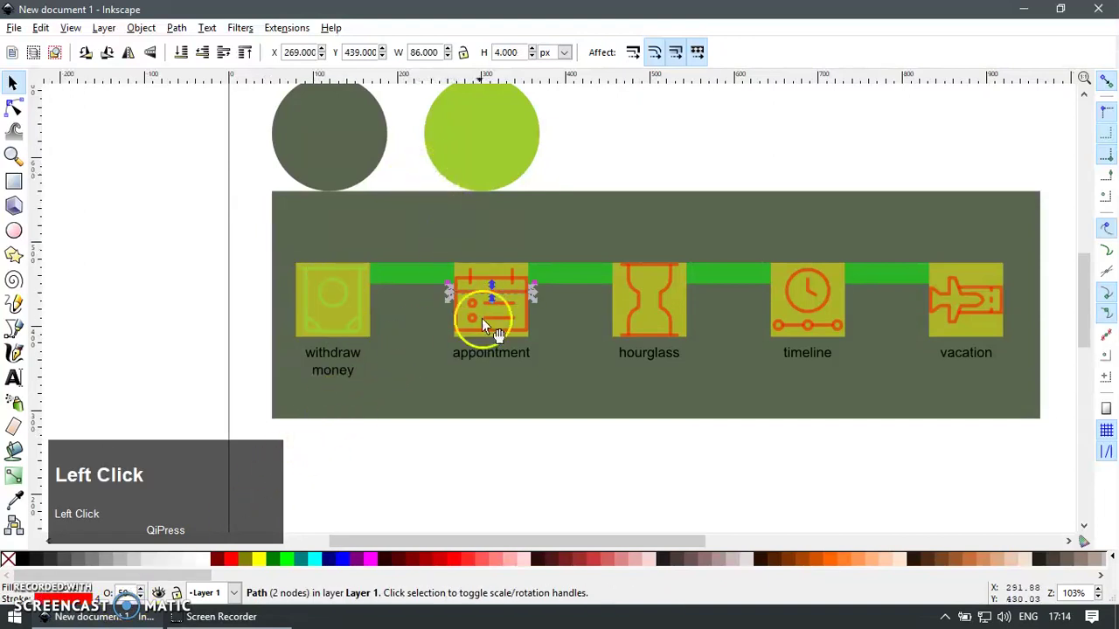
pyautogui.moveTo(404, 166); pyautogui.dragTo(523, 287)
pyautogui.moveTo(558, 336); pyautogui.dragTo(559, 334)
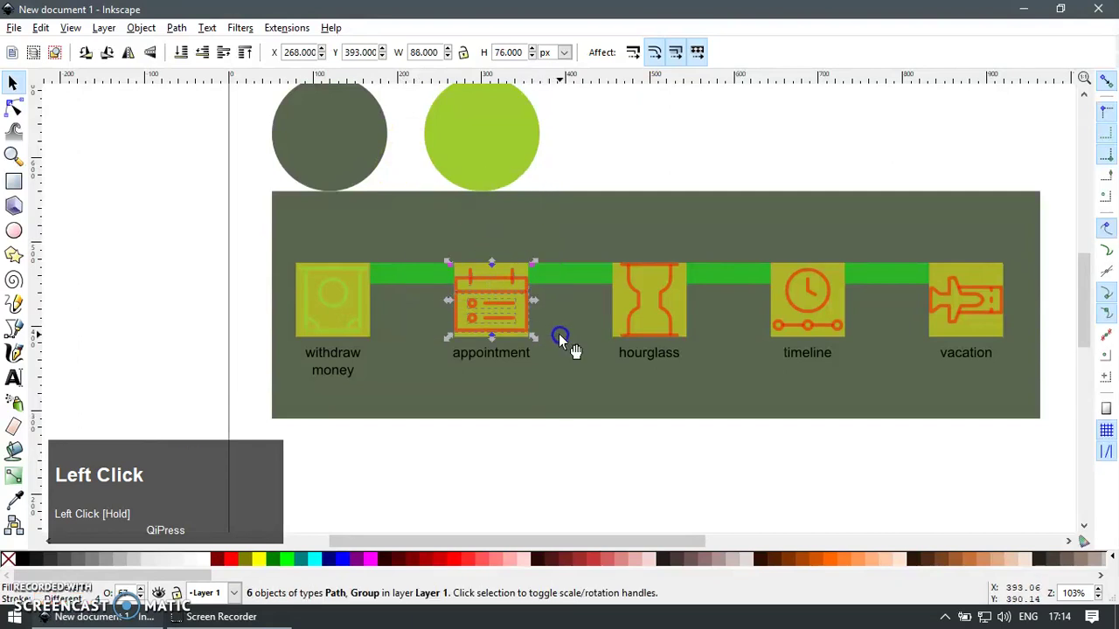
pyautogui.hotkey('ctrl', 'shift', 'v')
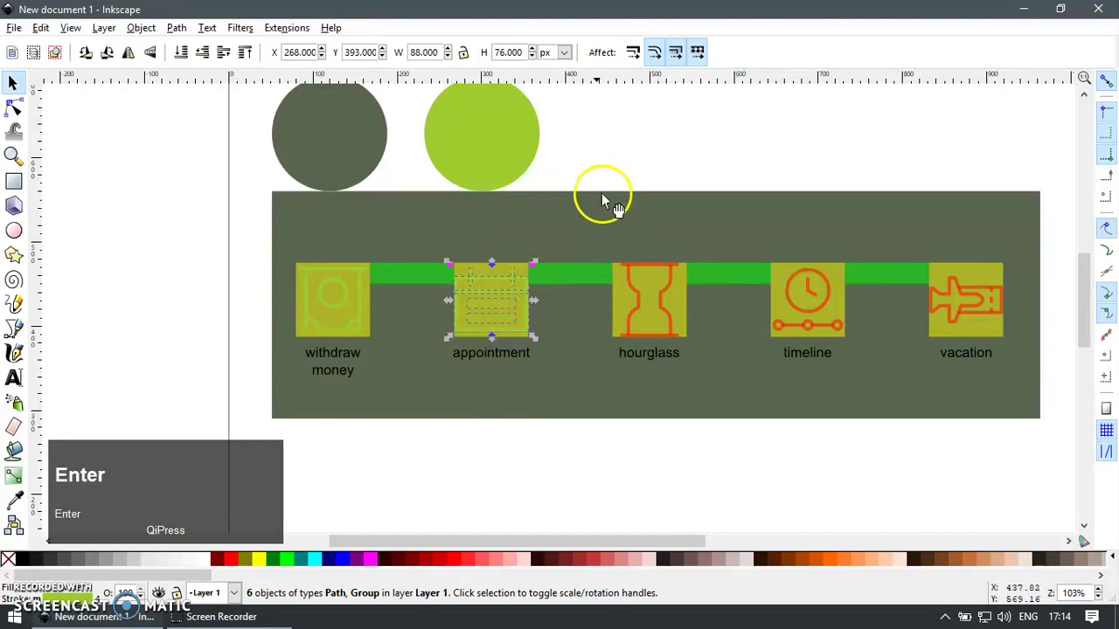
# Set the hourglass icon's opacity to 100% and its strokes to the light green circle's colour
pyautogui.moveTo(591, 132); pyautogui.dragTo(682, 294)
pyautogui.moveTo(687, 346); pyautogui.dragTo(685, 342)
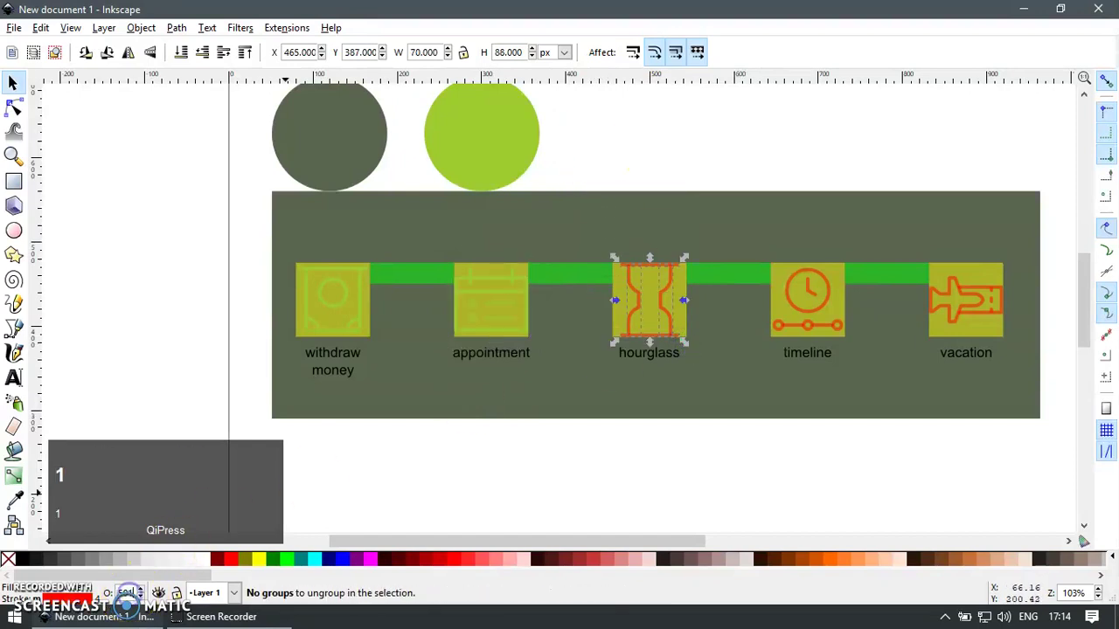
pyautogui.press('Return')
pyautogui.press('F7')
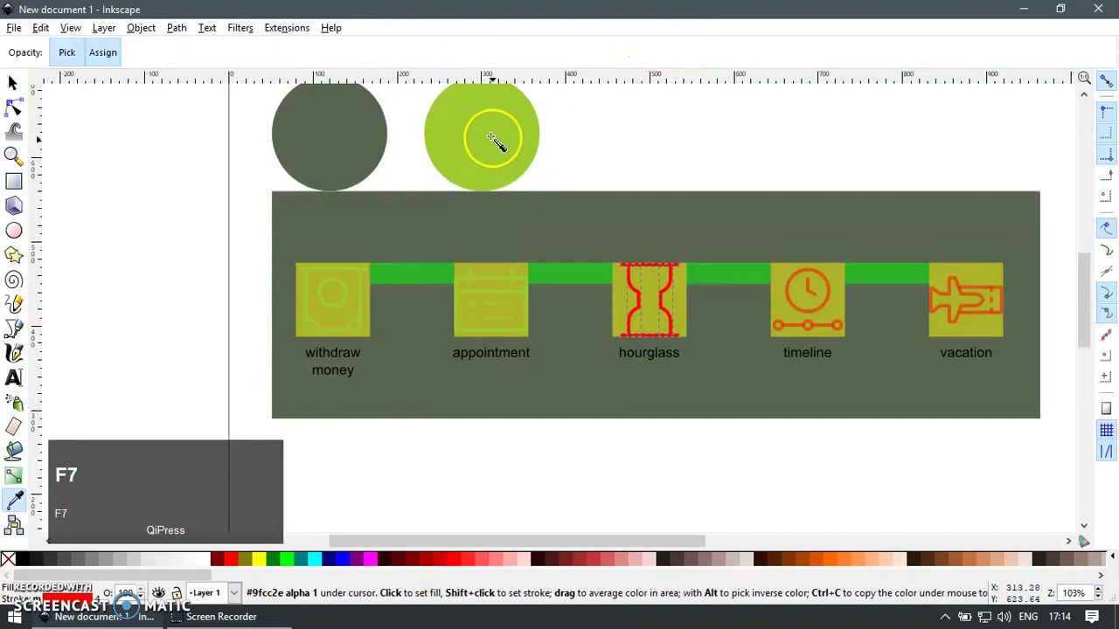
pyautogui.keyDown('shift'); pyautogui.click(495, 143); pyautogui.keyUp('shift')
# Recolour the timeline and vacation icons' strokes with the light green circle's colour and set their opacity to 100%
pyautogui.press('F1')
pyautogui.moveTo(742, 131); pyautogui.dragTo(944, 287)
pyautogui.moveTo(914, 346); pyautogui.dragTo(854, 346)
pyautogui.moveTo(988, 340); pyautogui.dragTo(1024, 335)
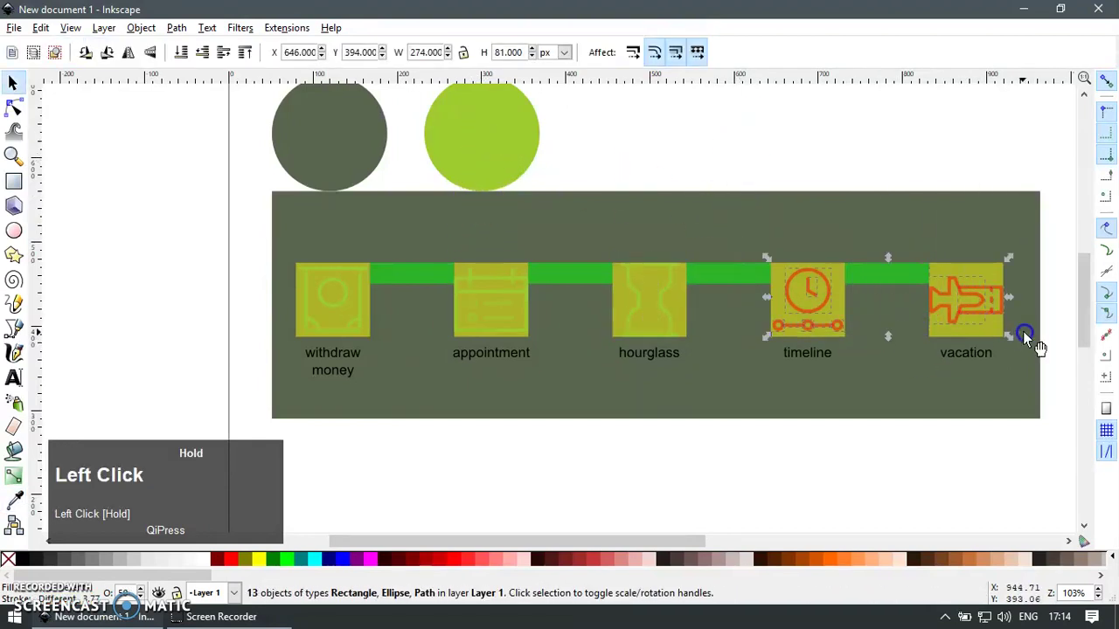
pyautogui.hotkey('ctrl', 'u')
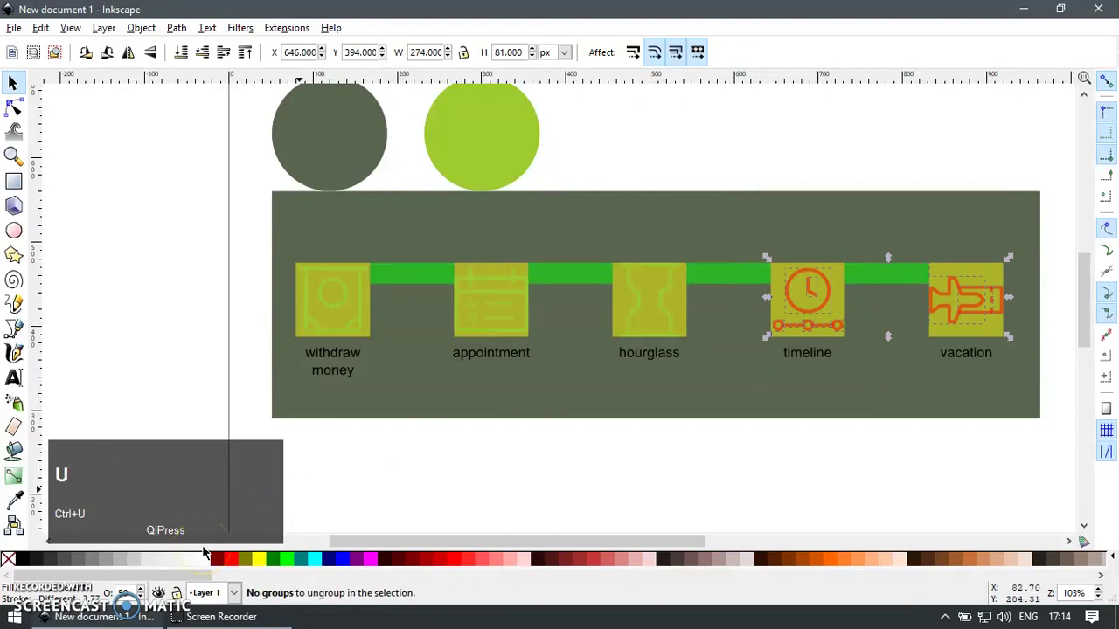
pyautogui.press('F7')
pyautogui.keyDown('shift'); pyautogui.click(492, 130); pyautogui.keyUp('shift')
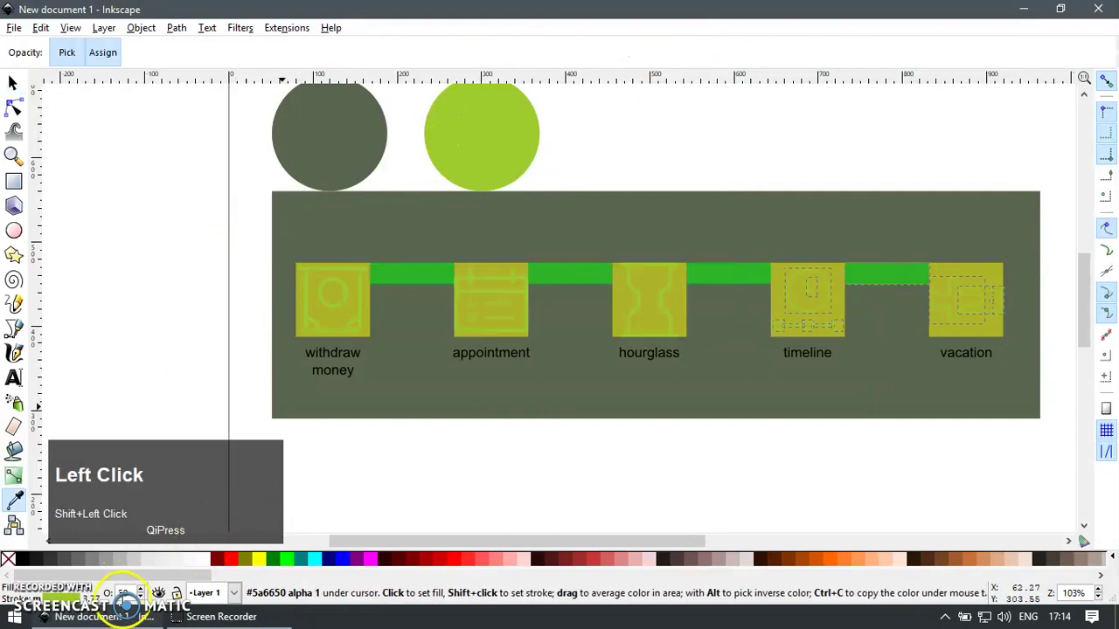
pyautogui.write('100')
pyautogui.press('Return')
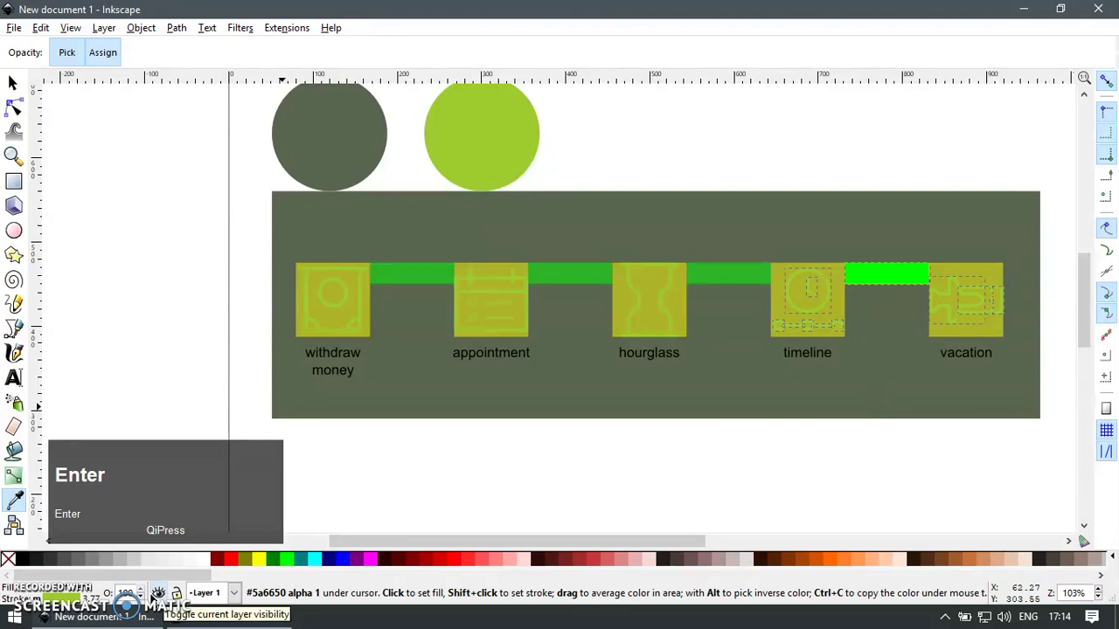
pyautogui.press('F1')
pyautogui.click(726, 172)
# Paste the dark circle's style onto the two green bars flanking the appointment icon and onto that icon's yellow square
pyautogui.click(343, 168)
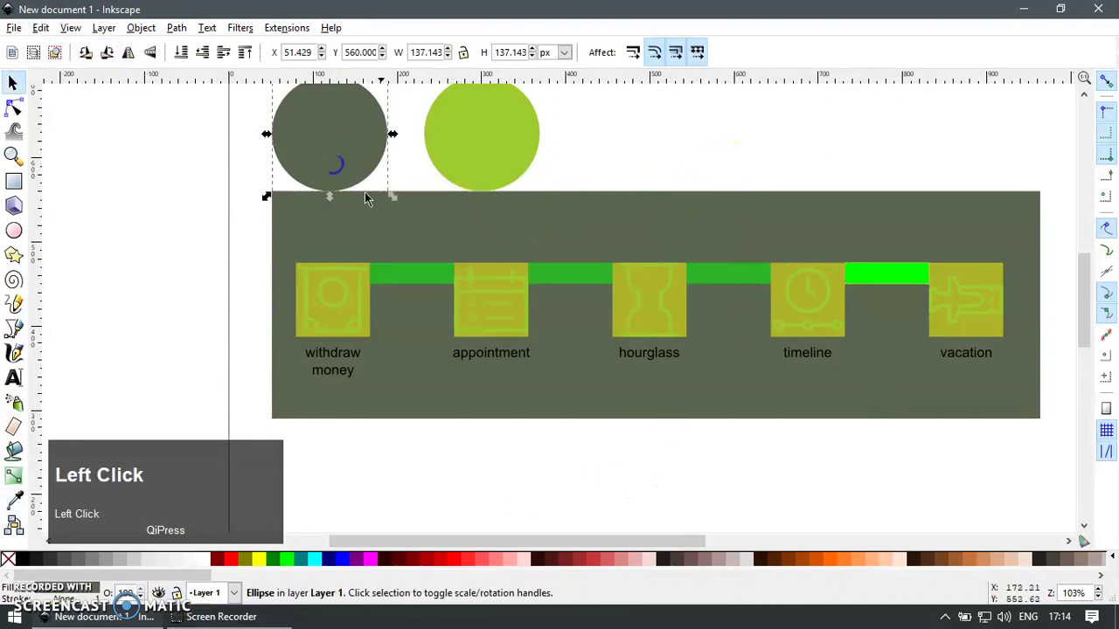
pyautogui.hotkey('ctrl', 'c')
pyautogui.click(411, 271)
pyautogui.hotkey('ctrl', 'shift', 'v')
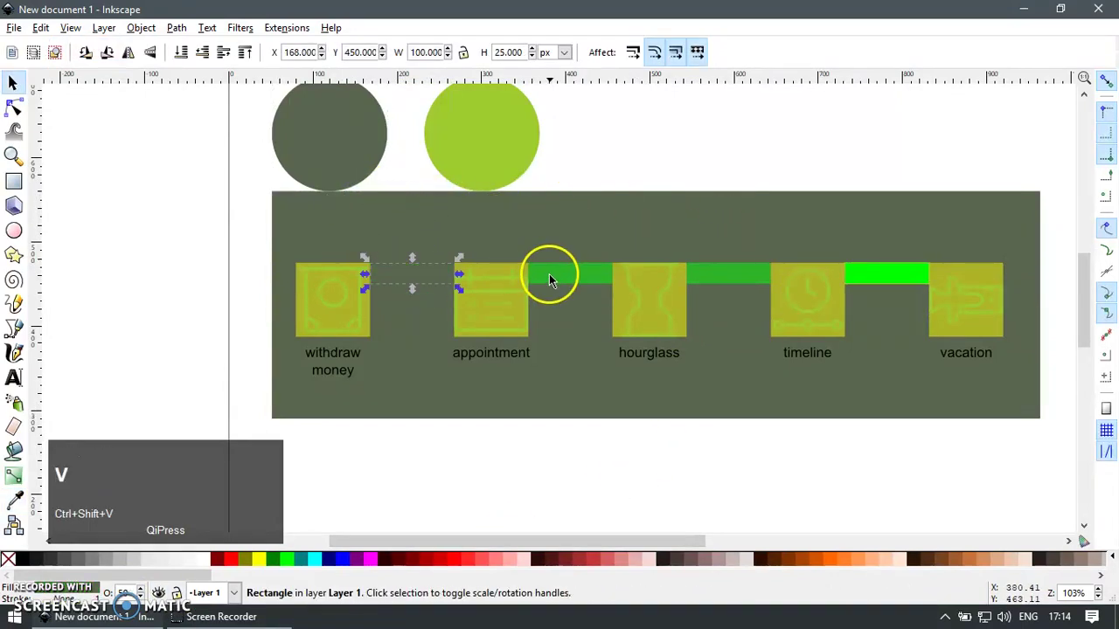
pyautogui.click(549, 274)
pyautogui.hotkey('ctrl', 'shift', 'v')
pyautogui.keyDown('ctrl'); pyautogui.click(489, 265); pyautogui.keyUp('ctrl')
pyautogui.hotkey('ctrl', 'shift', 'v')
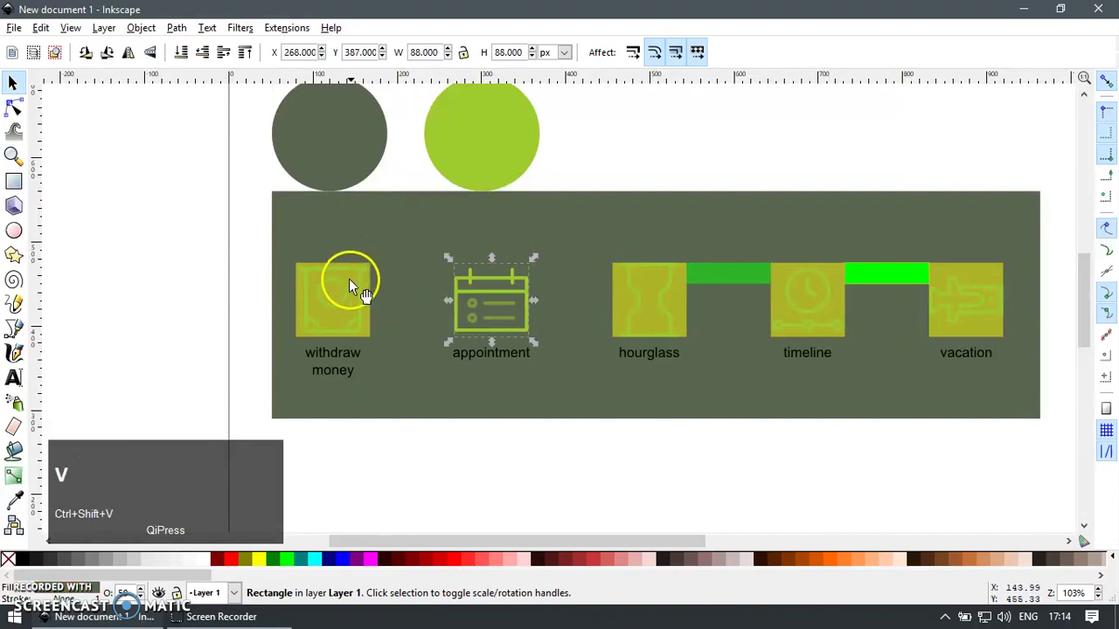
# Paste the dark circle's style onto the withdraw money and hourglass squares and the bar between the hourglass and timeline icons
pyautogui.click(320, 323)
pyautogui.hotkey('ctrl', 'shift', 'v')
pyautogui.click(664, 290)
pyautogui.hotkey('ctrl', 'shift', 'v')
pyautogui.click(723, 280)
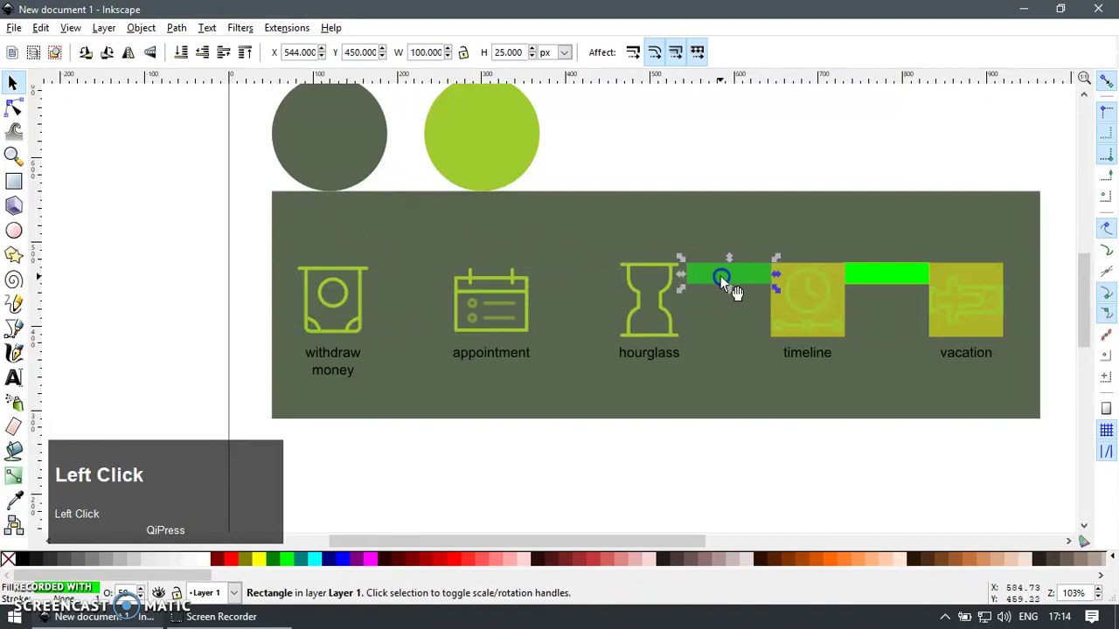
pyautogui.hotkey('ctrl', 'shift', 'v')
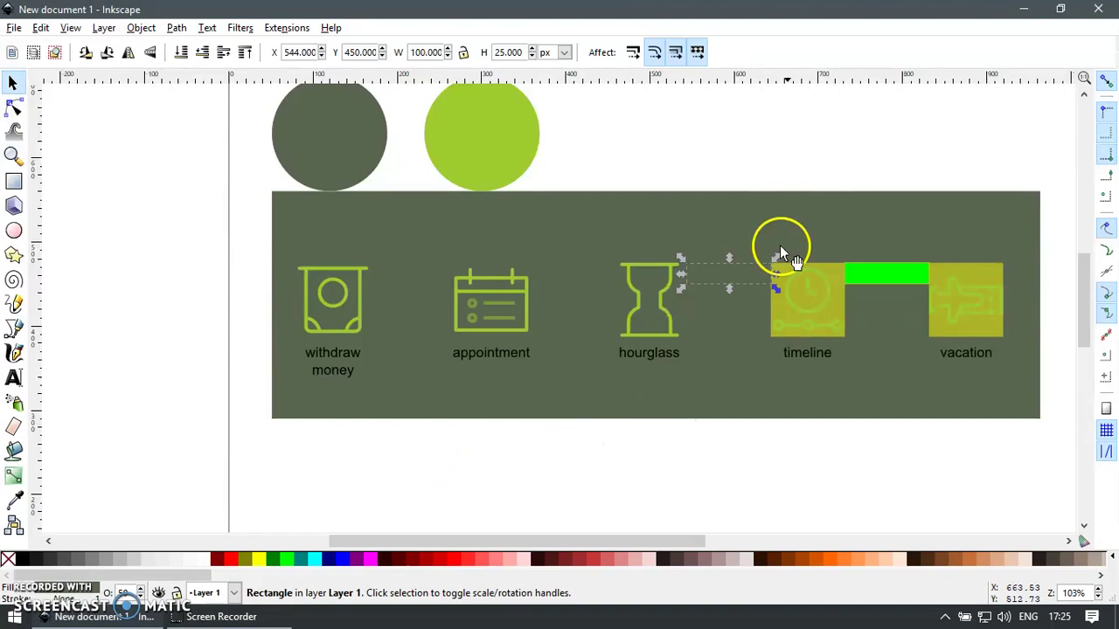
pyautogui.click(817, 147)
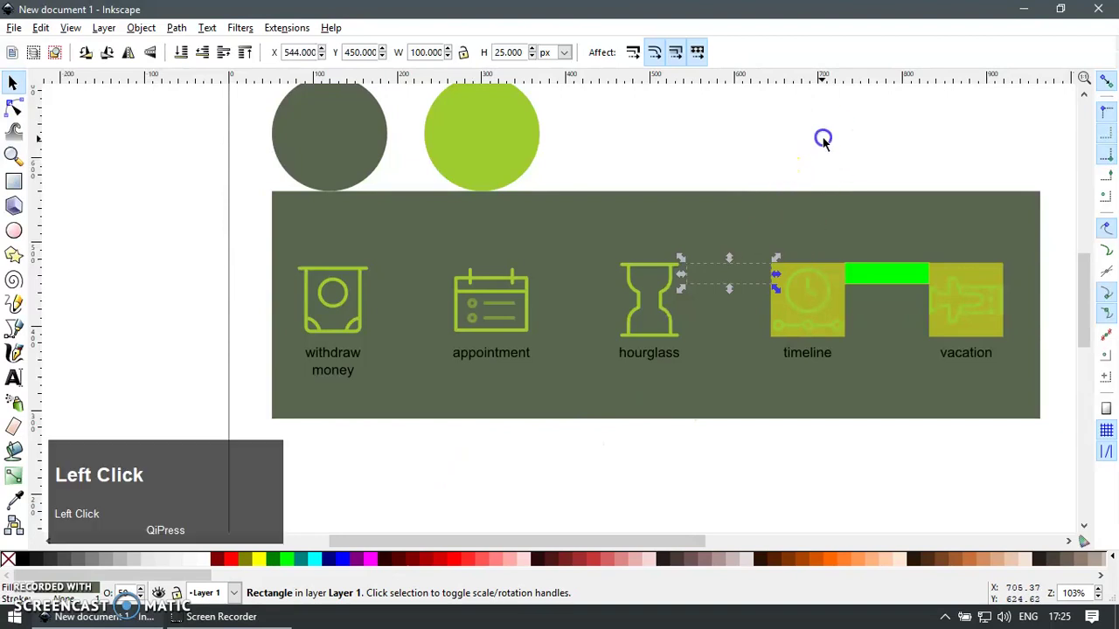
# Fill the timeline and vacation squares and the green bar between them with the dark circle's colour
pyautogui.click(817, 263)
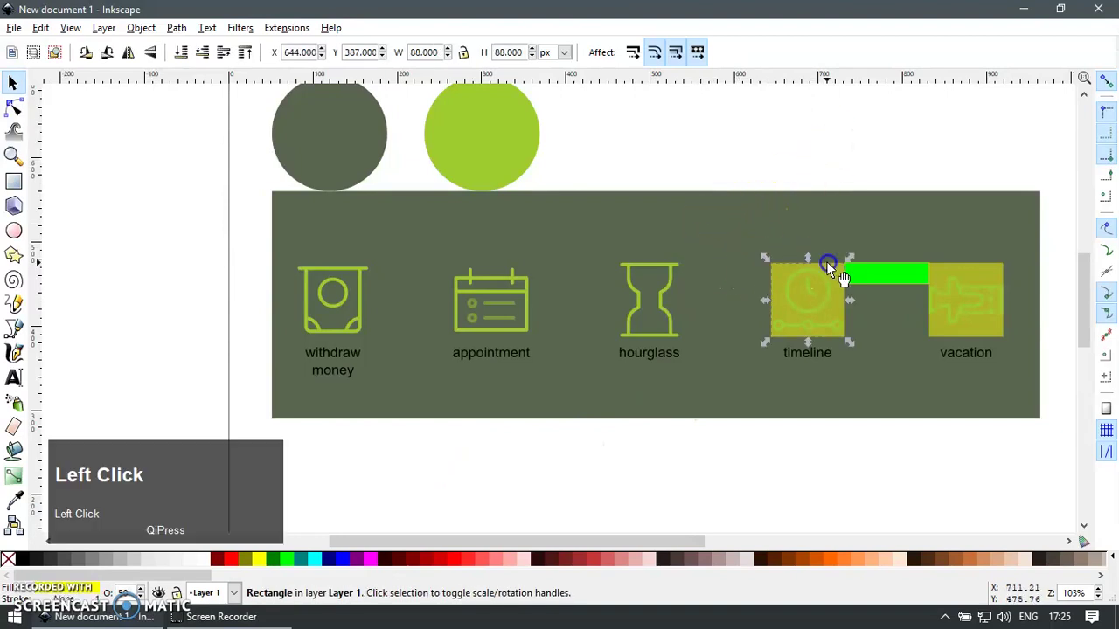
pyautogui.press('F7')
pyautogui.click(308, 140)
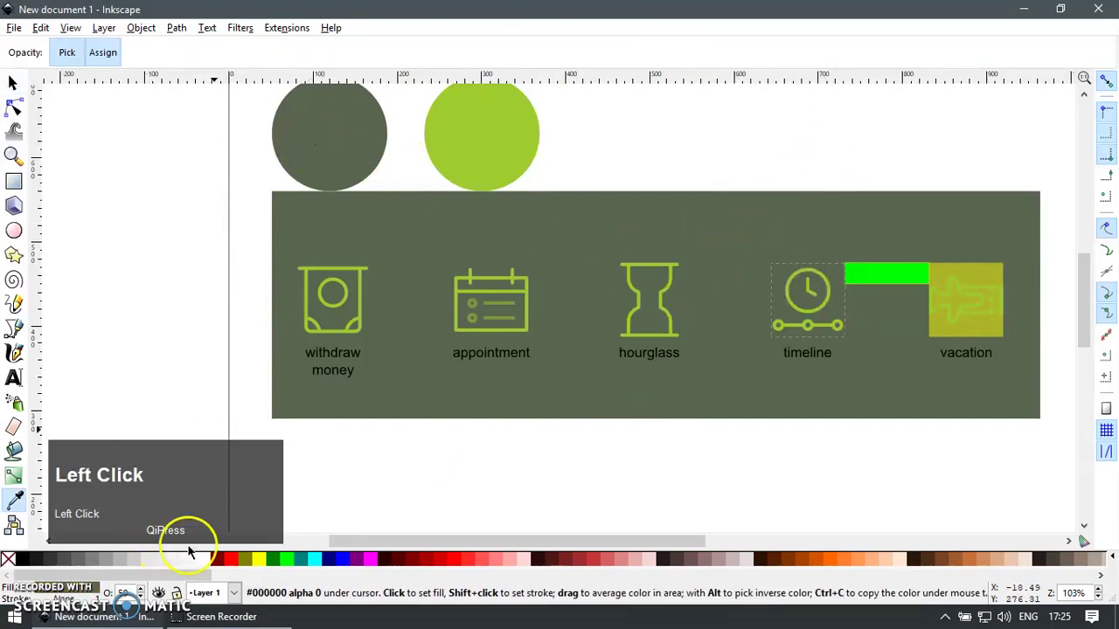
pyautogui.press('F1')
pyautogui.click(892, 272)
pyautogui.keyDown('shift'); pyautogui.click(972, 270); pyautogui.keyUp('shift')
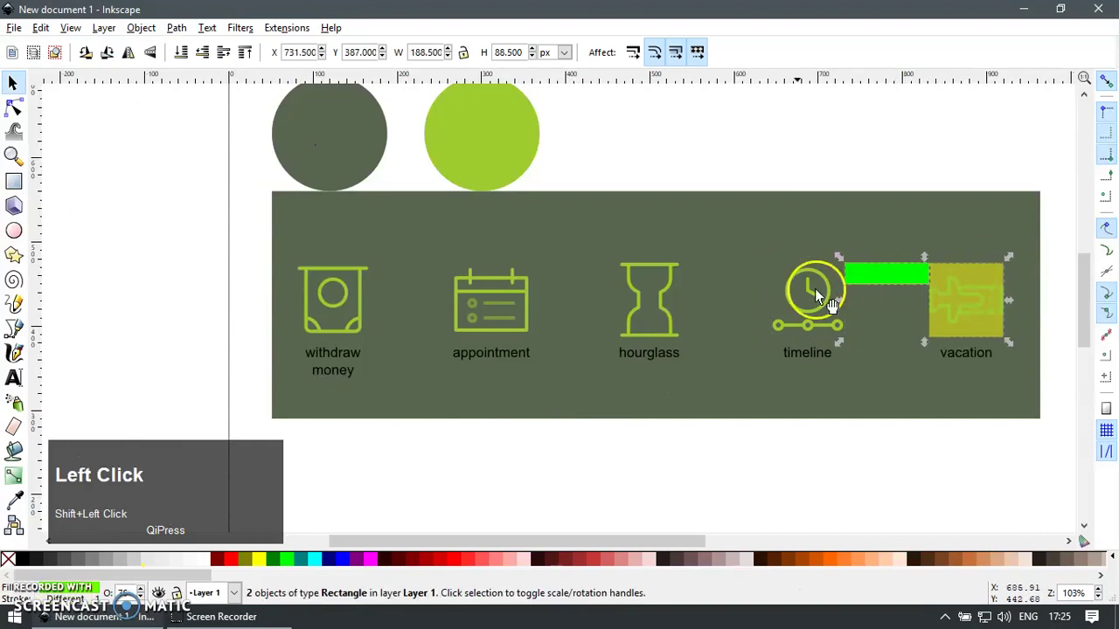
pyautogui.press('F7')
pyautogui.click(341, 150)
pyautogui.press('F1')
pyautogui.click(816, 449)
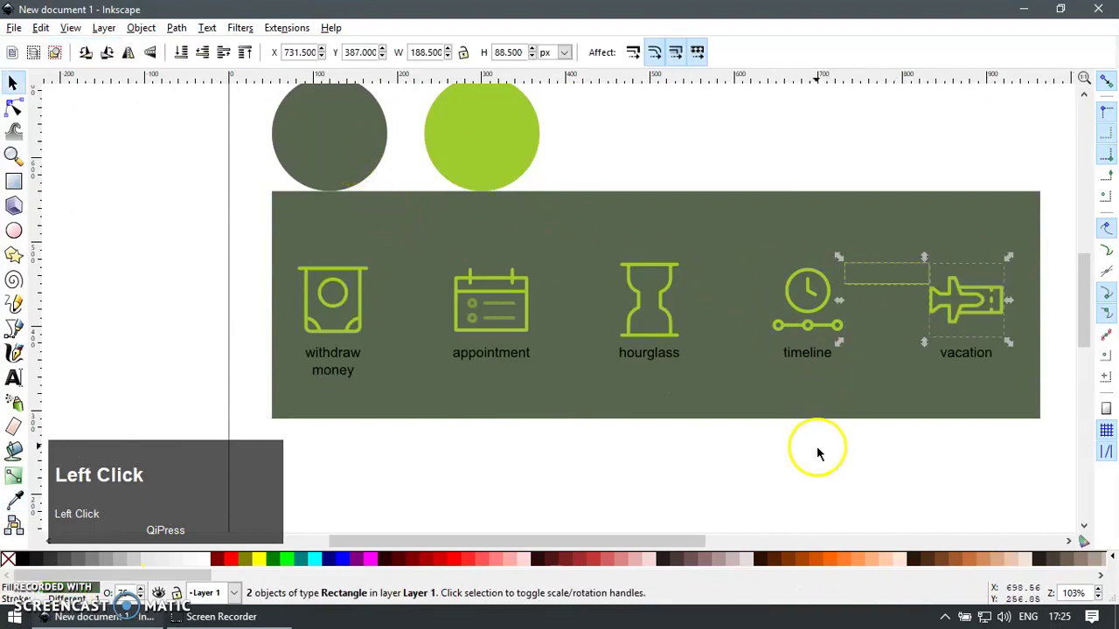
# Ungroup the two bulleted list rows inside the appointment icon and set their opacity to 100%
pyautogui.scroll(3, 487, 305)
pyautogui.moveTo(487, 302); pyautogui.dragTo(520, 337)
pyautogui.hotkey('ctrl', 'z')
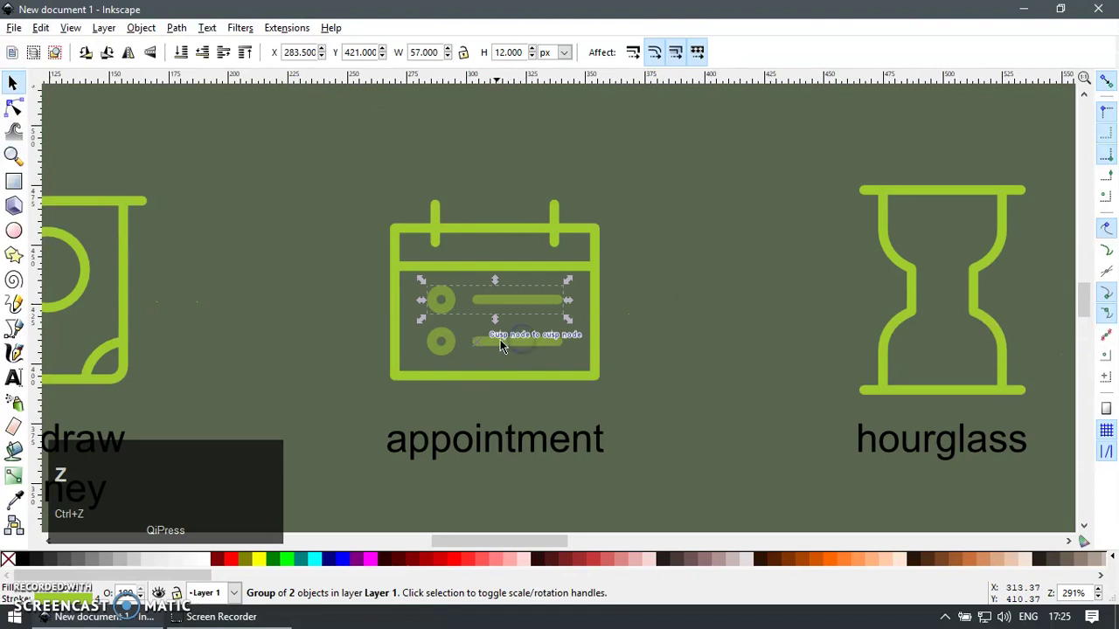
pyautogui.hotkey('ctrl', 'u')
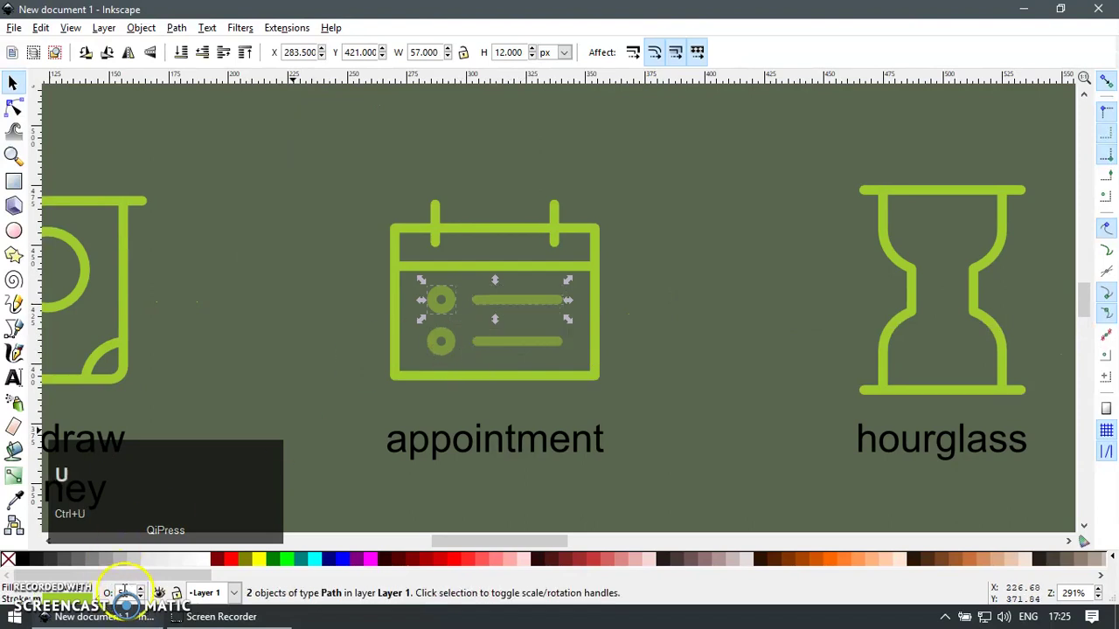
pyautogui.press('Return')
pyautogui.click(460, 379)
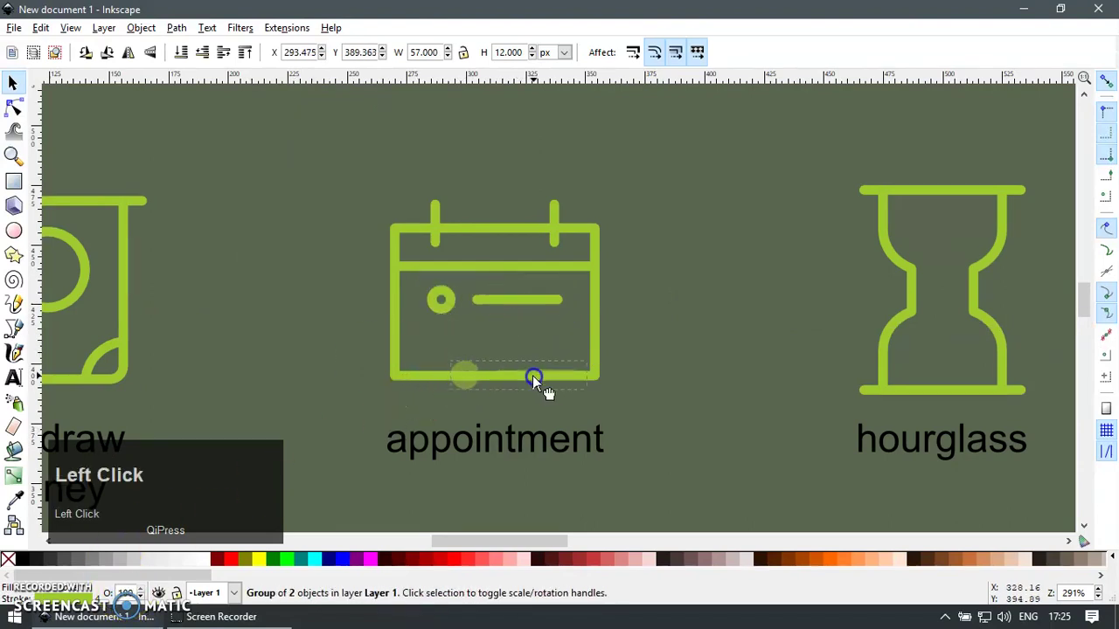
pyautogui.hotkey('ctrl', 'u')
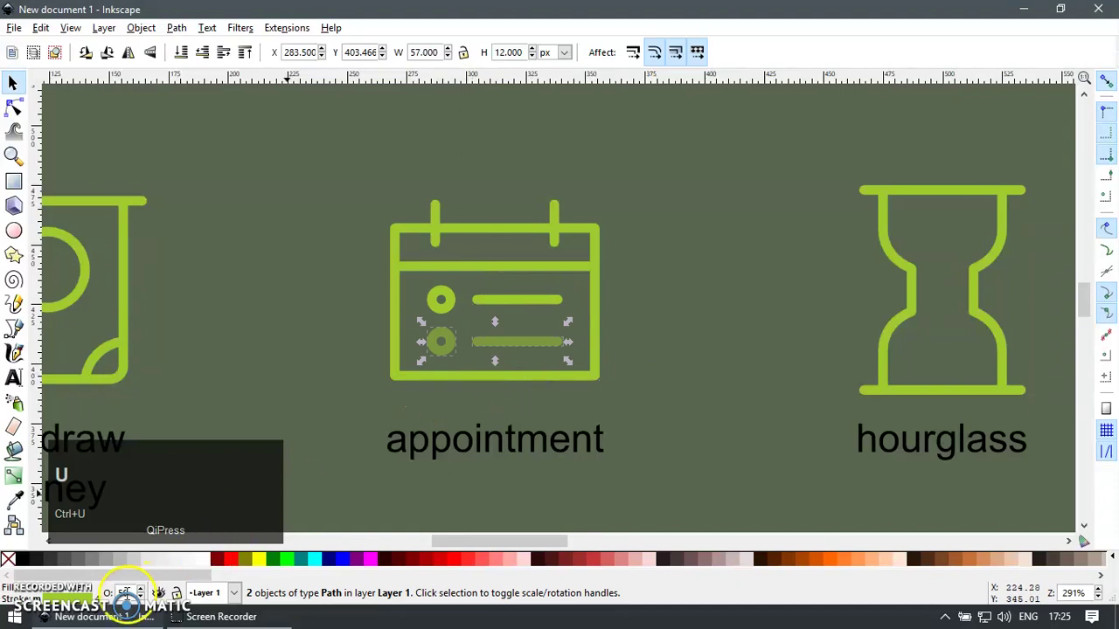
pyautogui.press('Return')
# Colour all five icon labels white
pyautogui.scroll(-5, 382, 387)
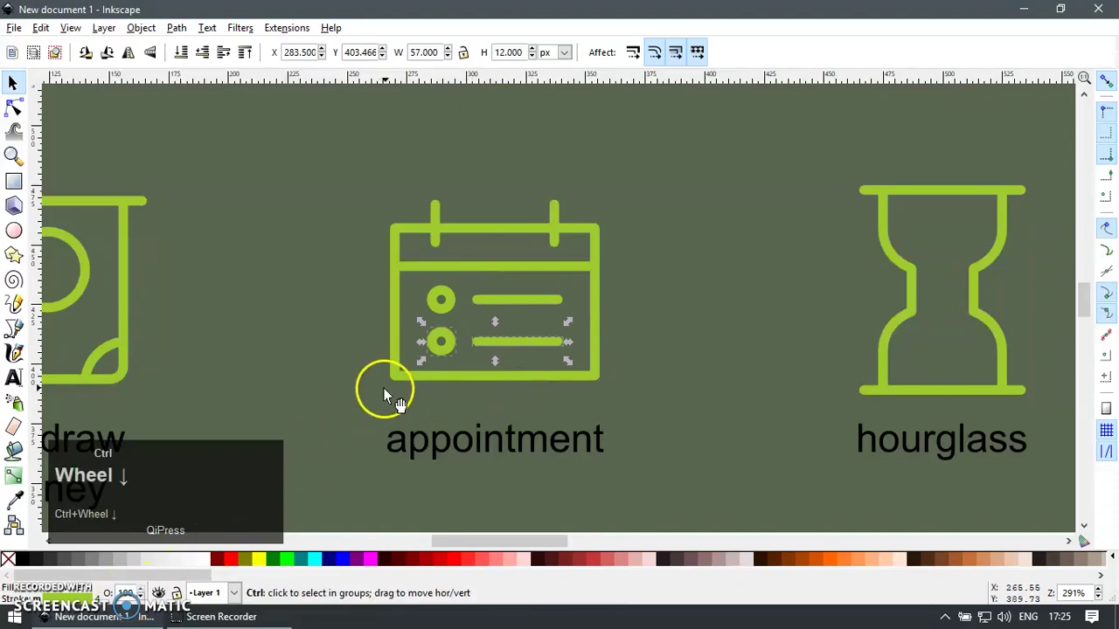
pyautogui.click(333, 469)
pyautogui.moveTo(305, 454); pyautogui.dragTo(669, 384)
pyautogui.click(206, 560)
pyautogui.click(603, 495)
# Paste the dark background rectangle's style onto the green-outlined bar between the timeline and vacation icons
pyautogui.press('F3')
pyautogui.moveTo(537, 313); pyautogui.dragTo(673, 399)
pyautogui.press('F1')
pyautogui.hotkey('ctrl', 'z')
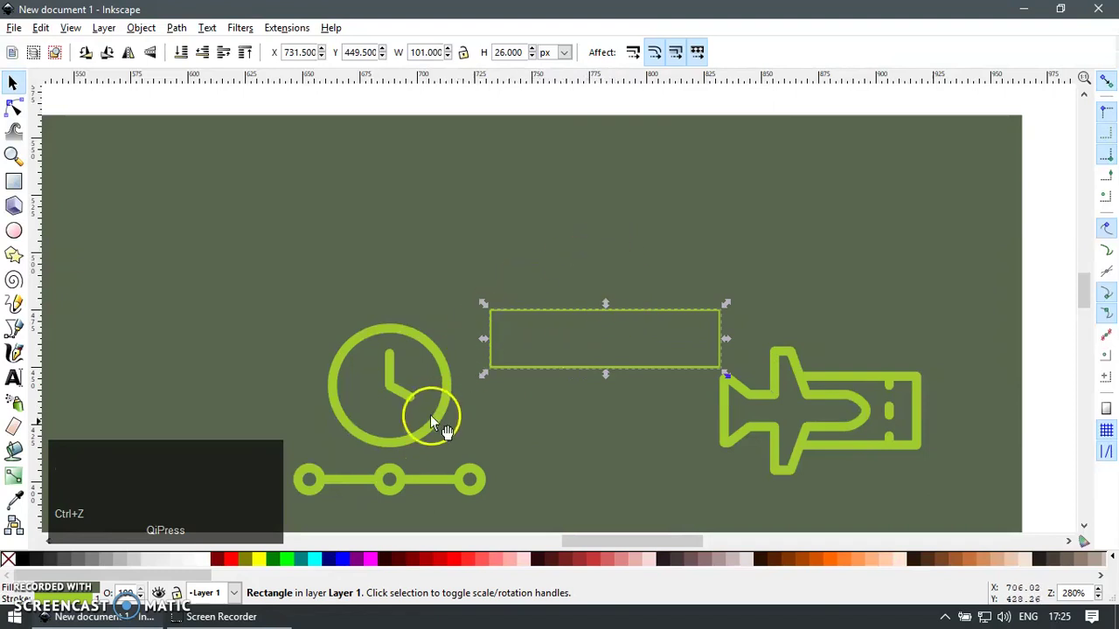
pyautogui.click(638, 260)
pyautogui.hotkey('ctrl', 'c')
pyautogui.click(633, 309)
pyautogui.hotkey('ctrl', 'shift', 'v')
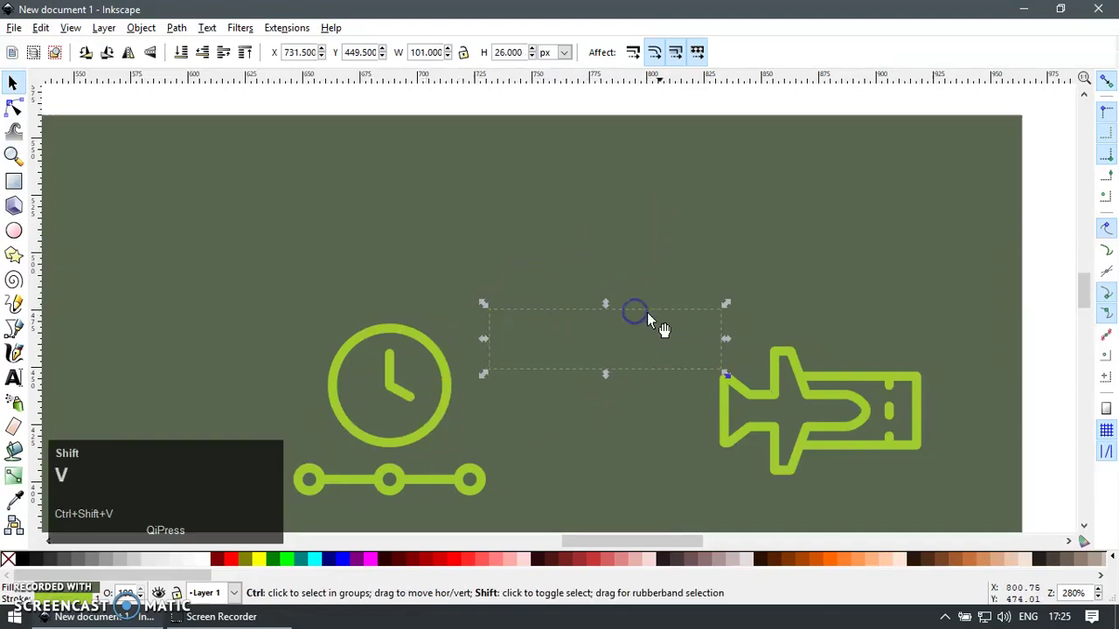
# Move the dark banner with all its icons and labels down, clear of the two colour circles
pyautogui.scroll(-4, 617, 321)
pyautogui.click(786, 386)
pyautogui.moveTo(357, 437); pyautogui.dragTo(455, 369)
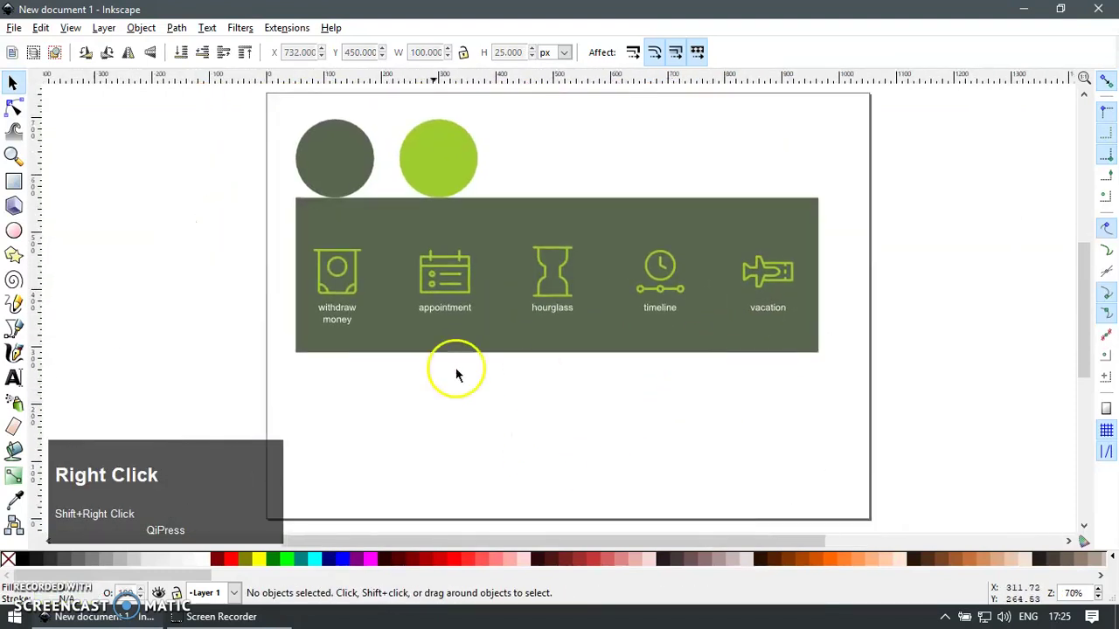
pyautogui.moveTo(257, 384); pyautogui.dragTo(854, 185)
pyautogui.moveTo(713, 288); pyautogui.dragTo(717, 329)
pyautogui.press('z')
pyautogui.moveTo(281, 228); pyautogui.dragTo(826, 420)
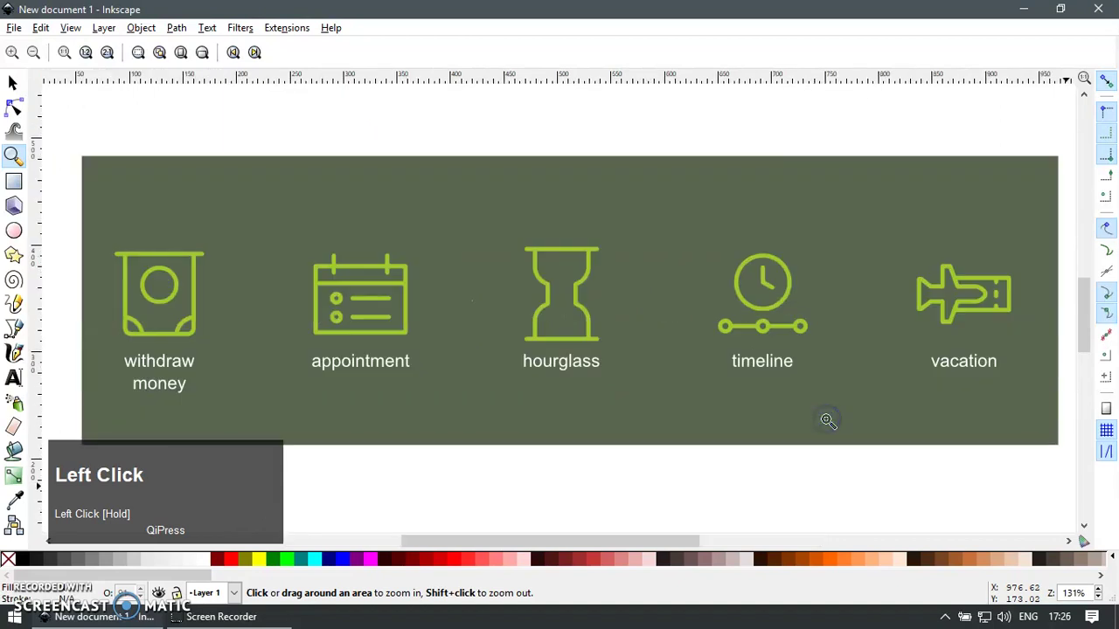
pyautogui.press('F1')
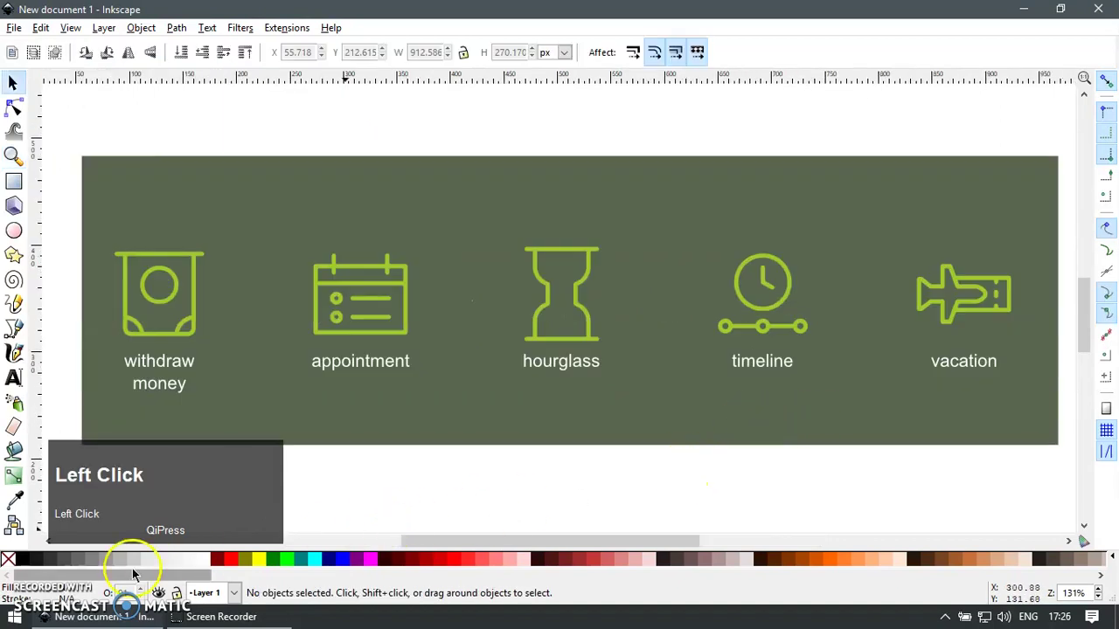